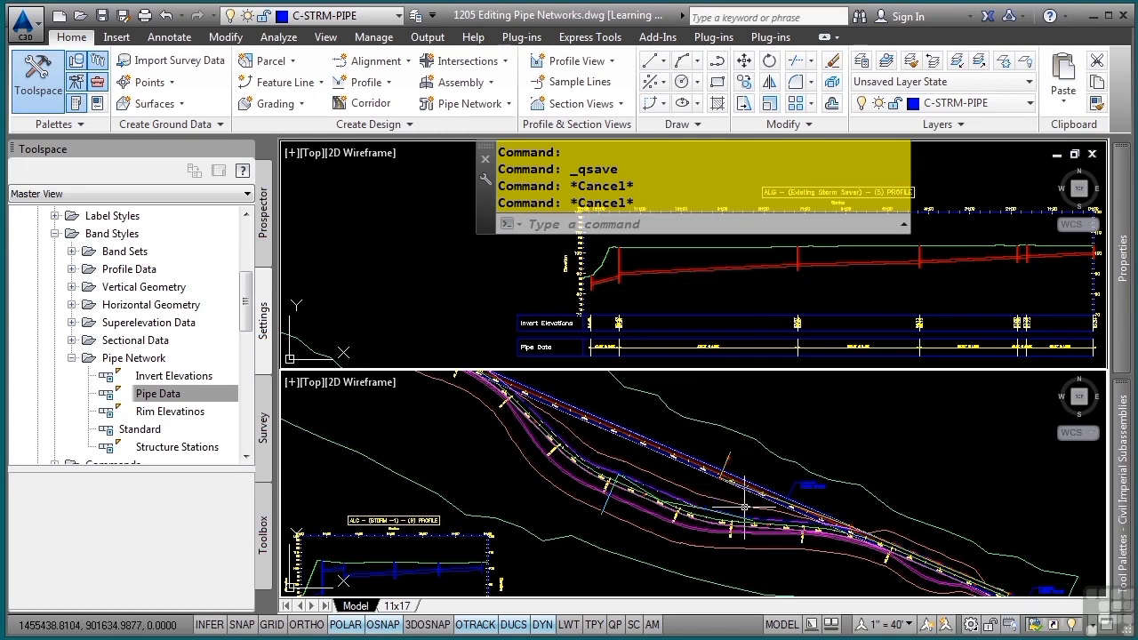
# Rotate the rectangular STORM -1 structure near station 10+00 in plan so it lines up with the road edge.
pyautogui.scroll(6, 778, 520)
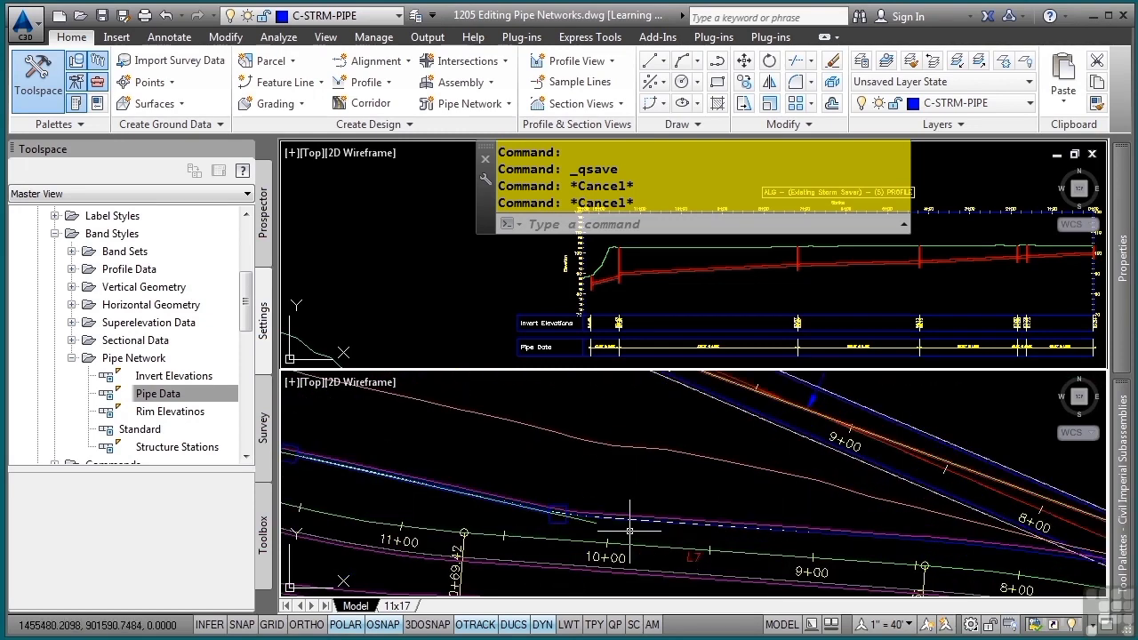
pyautogui.moveTo(553, 522); pyautogui.dragTo(640, 469, button='middle')
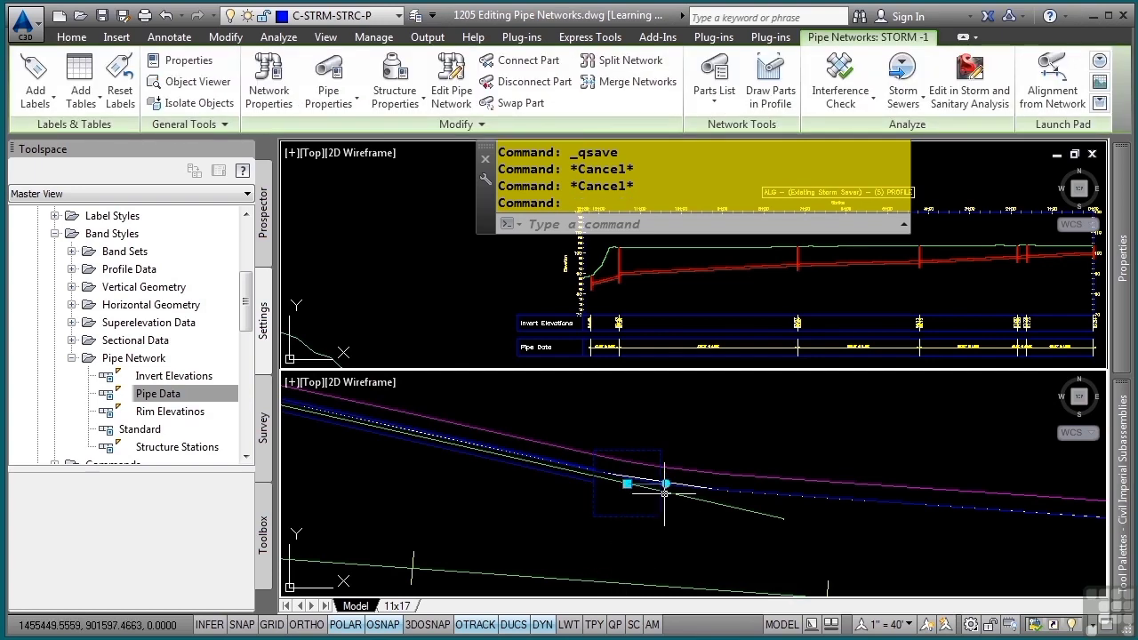
pyautogui.click(665, 484)
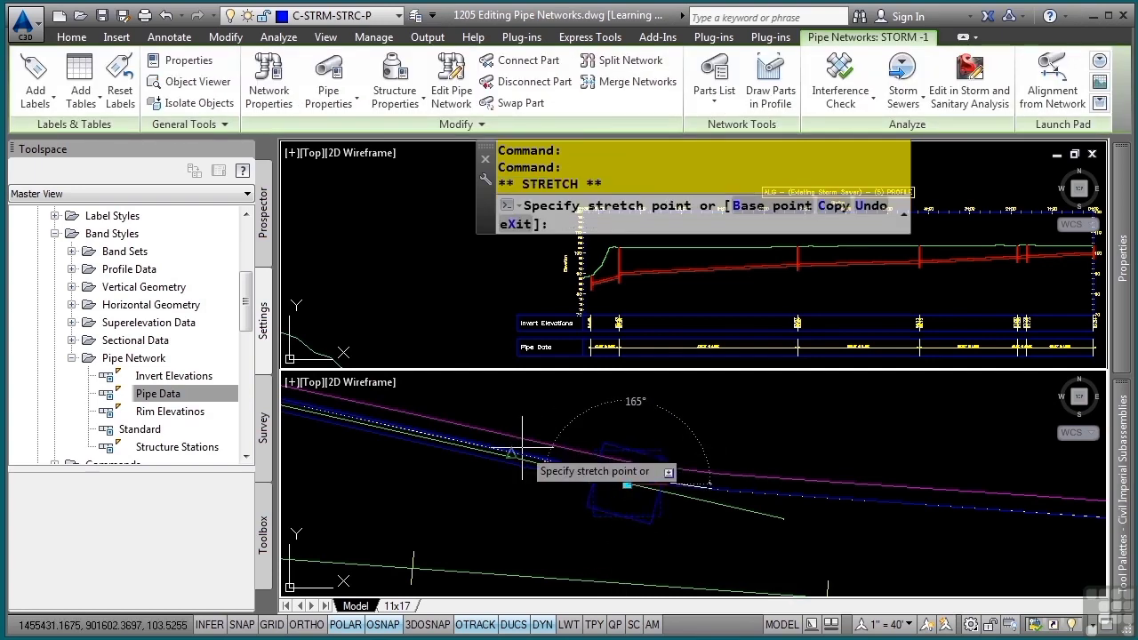
pyautogui.click(511, 453)
pyautogui.press('Escape')
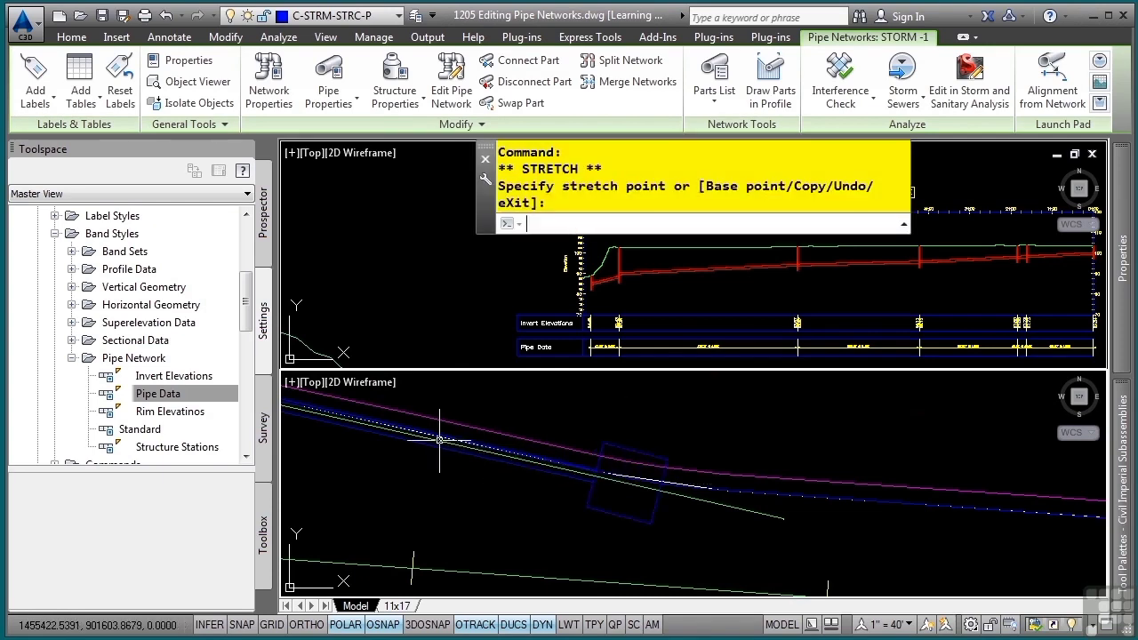
# Rotate the circular STORM -1 structure near station 13+00 so it follows the direction of the road centreline.
pyautogui.scroll(-4, 424, 452)
pyautogui.moveTo(420, 453); pyautogui.dragTo(837, 603, button='middle')
pyautogui.moveTo(816, 532); pyautogui.dragTo(716, 439, button='middle')
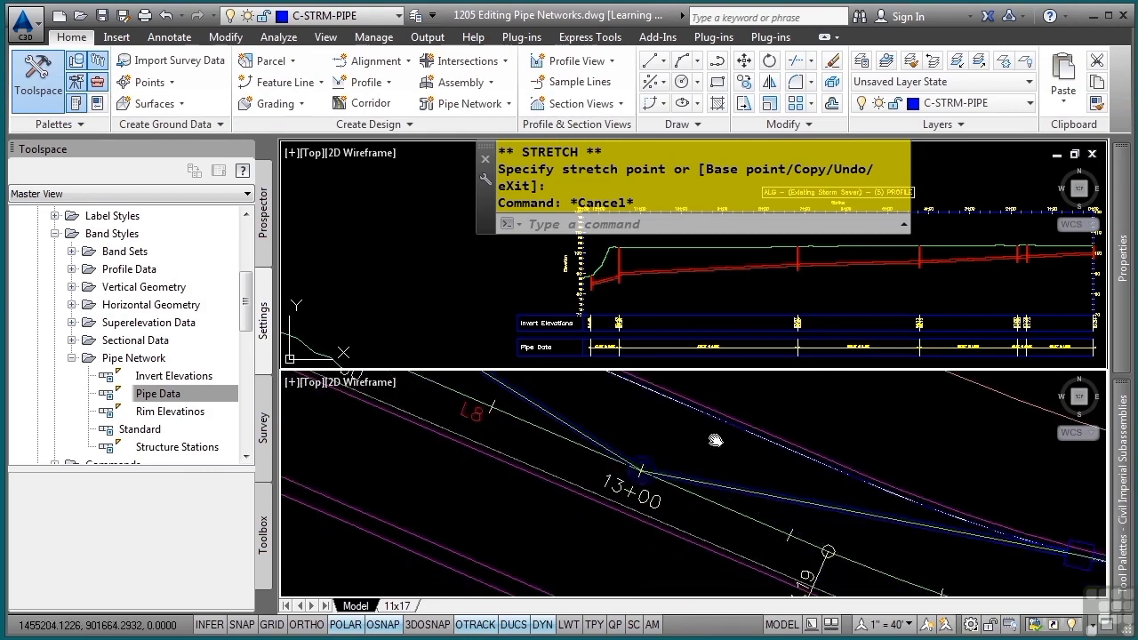
pyautogui.scroll(4, 628, 457)
pyautogui.click(658, 484)
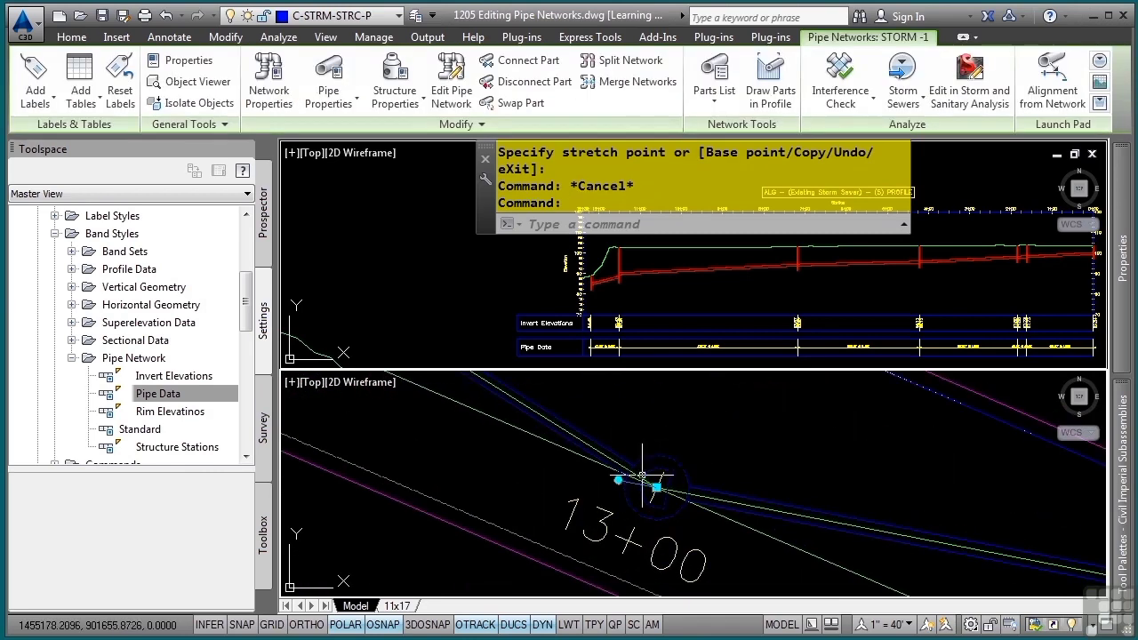
pyautogui.click(655, 487)
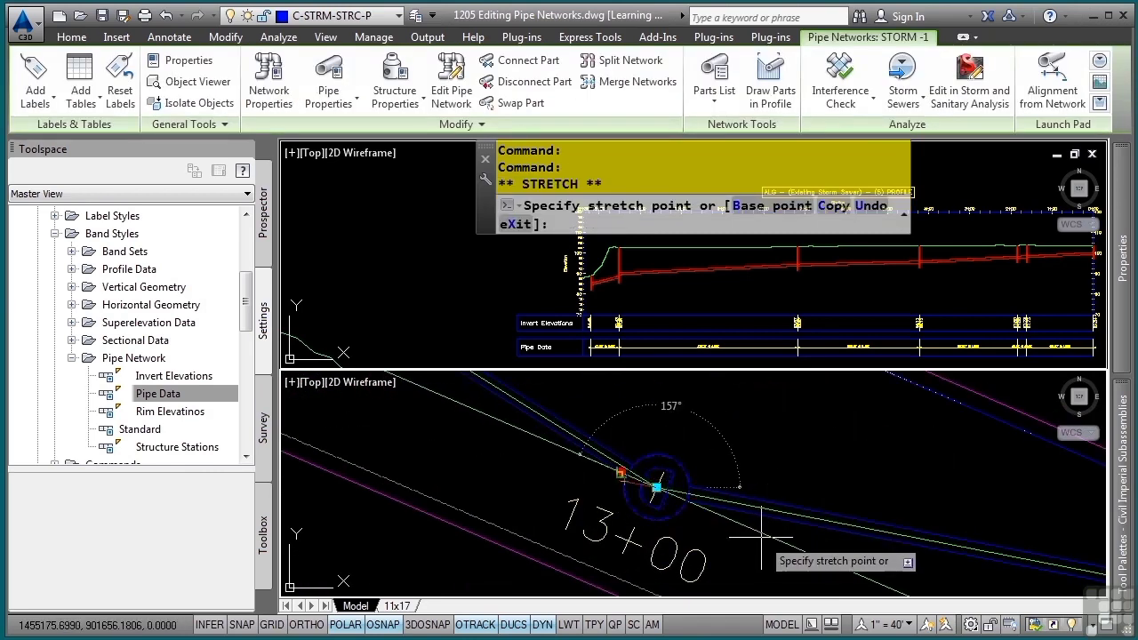
pyautogui.press('Escape')
pyautogui.press('Escape')
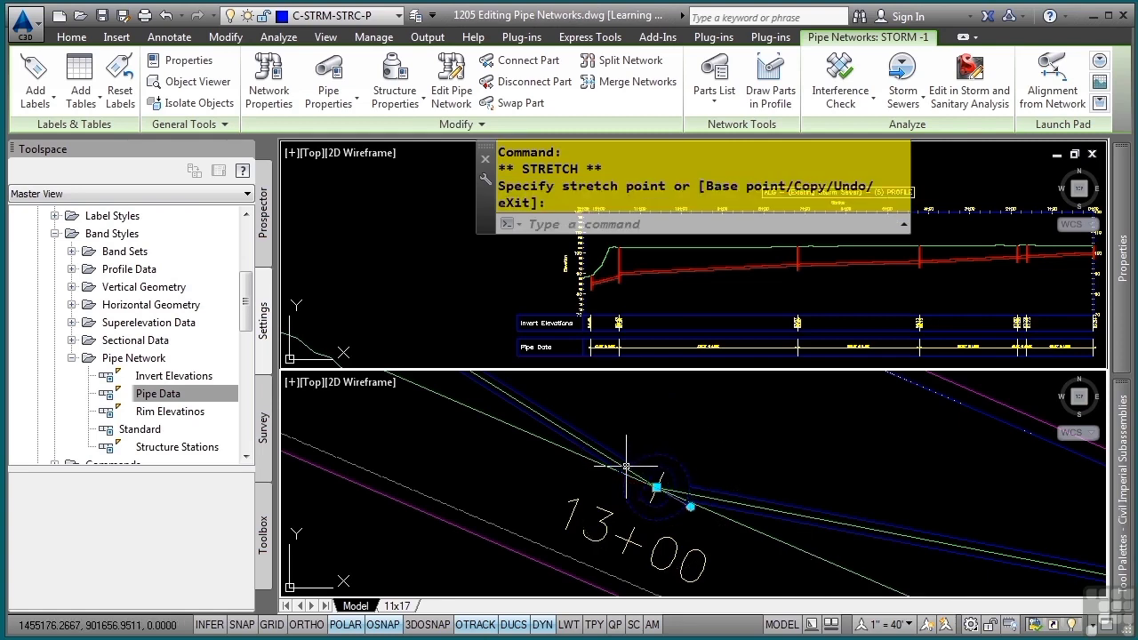
# Rotate the rectangular structure at the pipe bend between stations 14+00 and 15+00 so it lines up with the road edge.
pyautogui.scroll(-4, 626, 466)
pyautogui.moveTo(498, 458); pyautogui.dragTo(812, 528, button='middle')
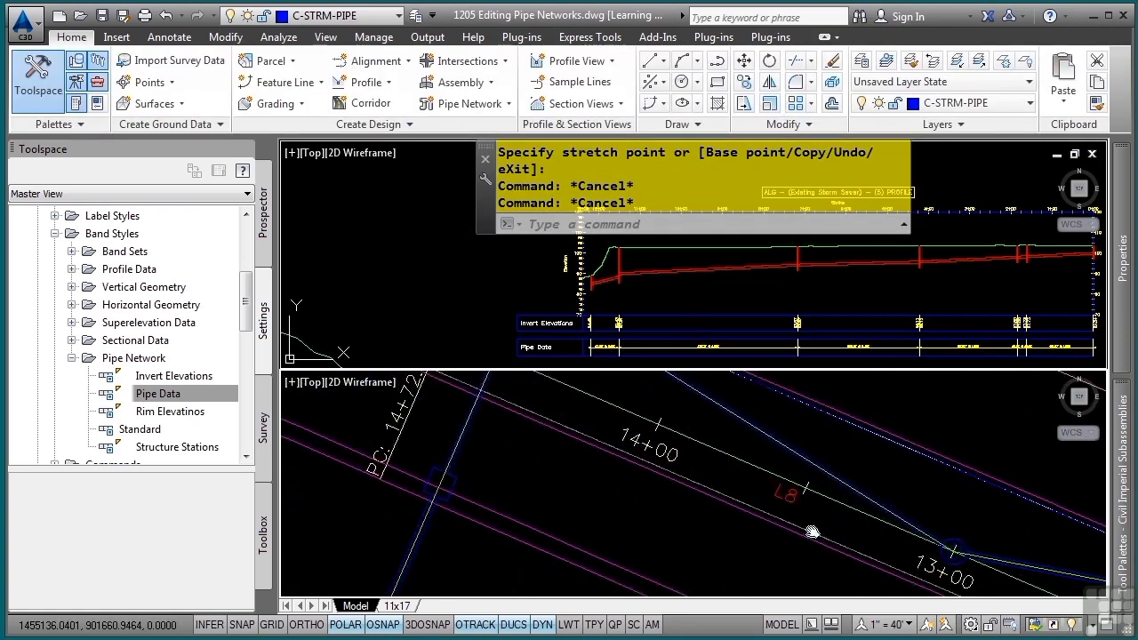
pyautogui.moveTo(684, 482); pyautogui.dragTo(701, 590, button='middle')
pyautogui.scroll(5, 546, 444)
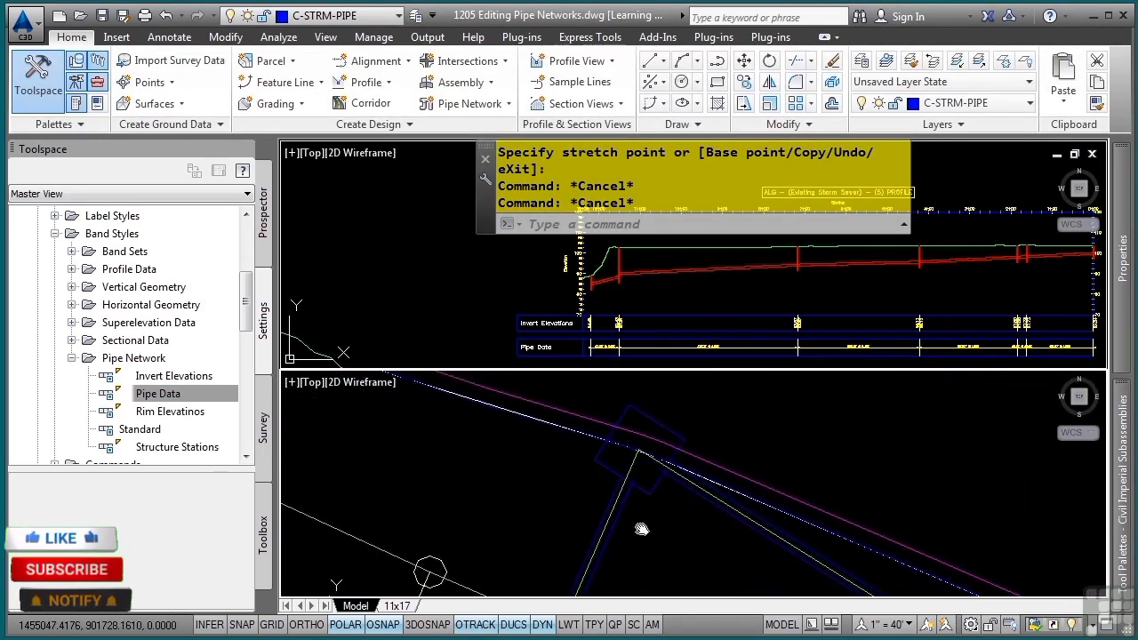
pyautogui.click(661, 427)
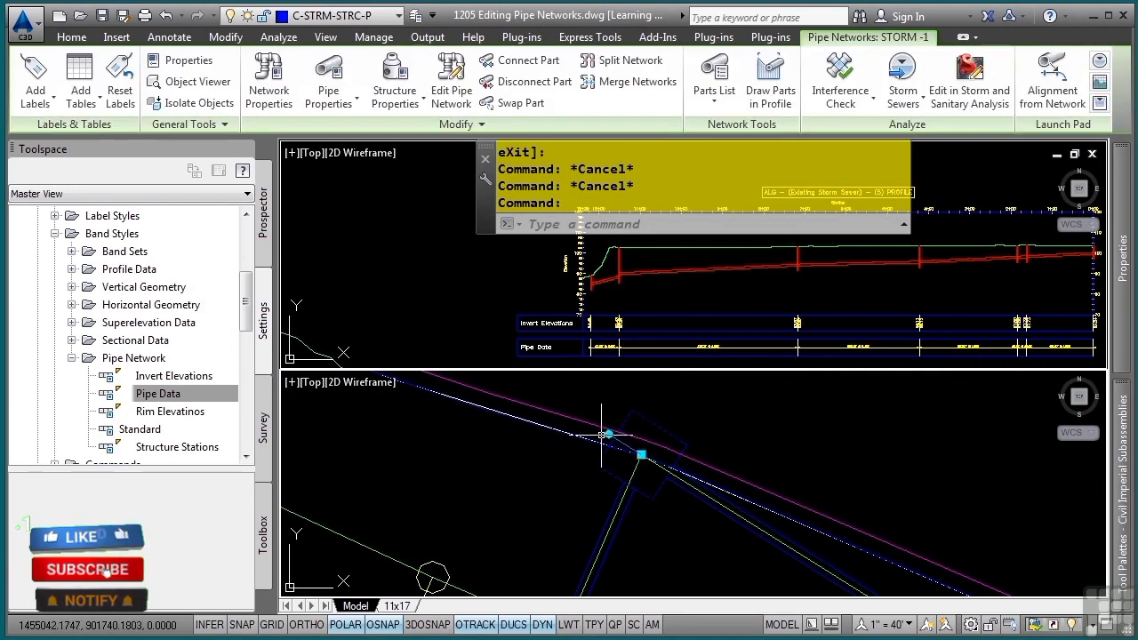
pyautogui.click(608, 436)
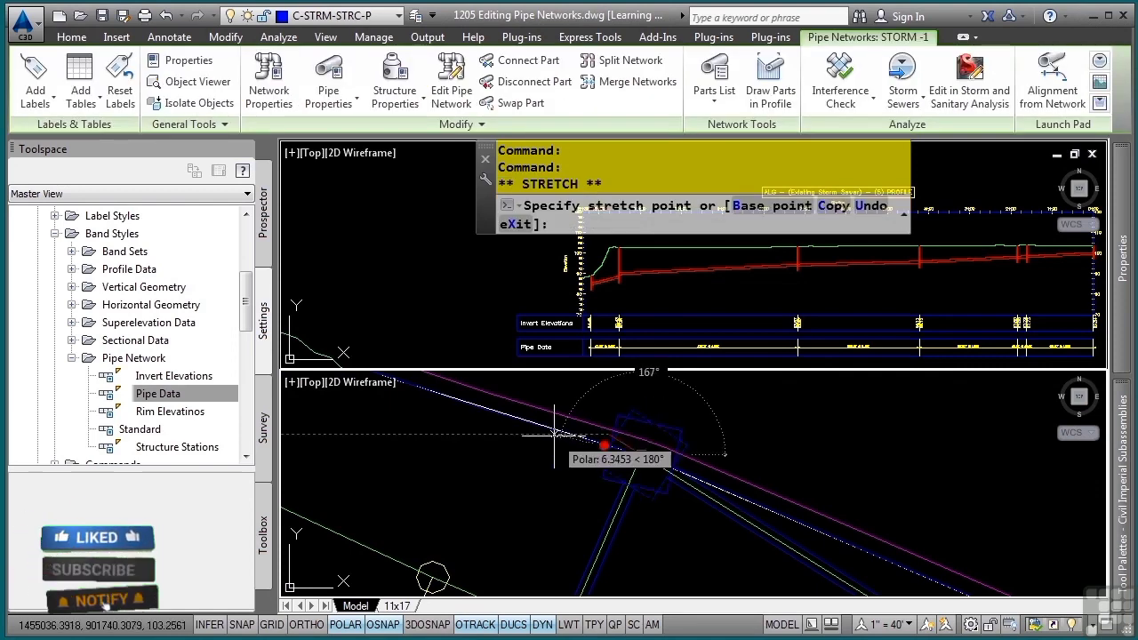
pyautogui.click(800, 532)
pyautogui.press('Escape')
pyautogui.press('Escape')
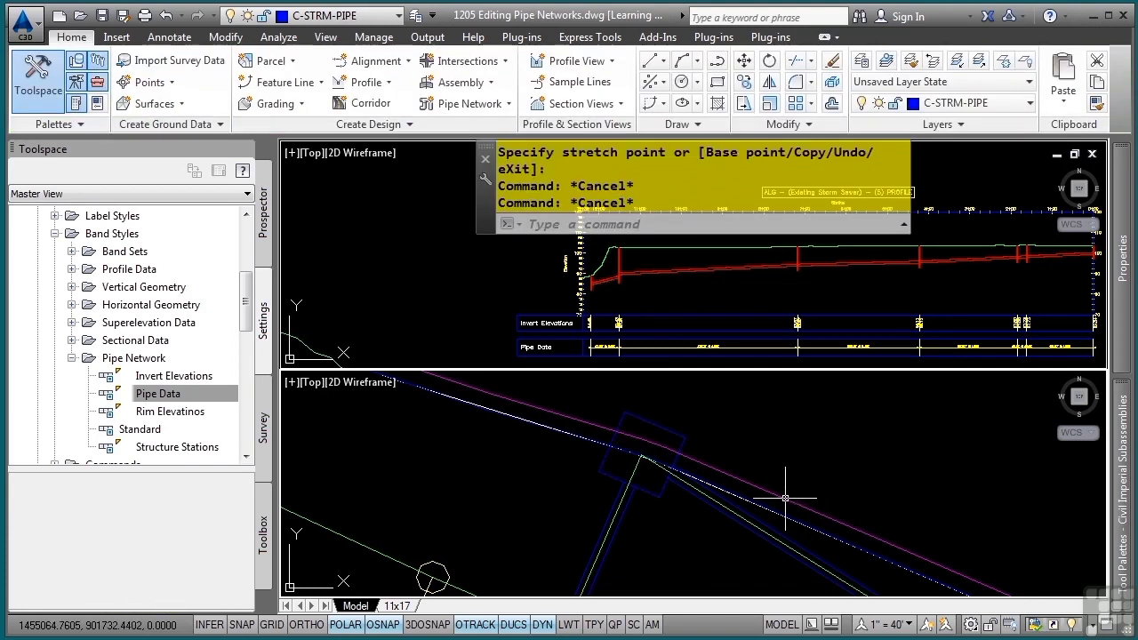
# Examine the existing storm sewer in plan around station 11+00 and its steep first pipe in the profile view.
pyautogui.moveTo(777, 491)
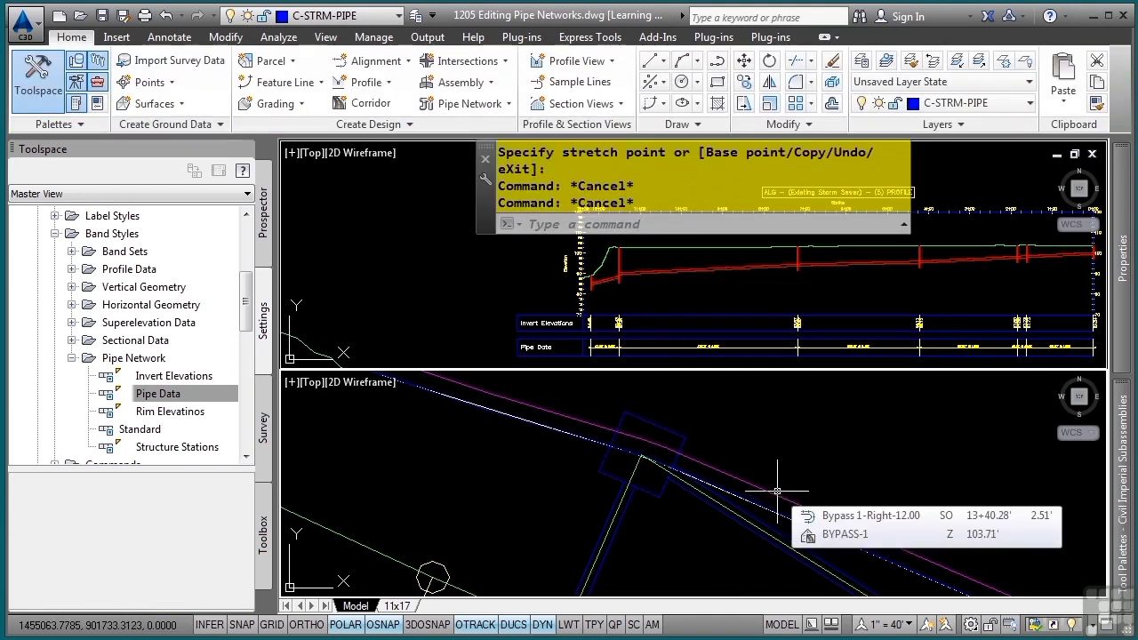
pyautogui.scroll(3, 876, 457)
pyautogui.moveTo(854, 472); pyautogui.dragTo(825, 471, button='middle')
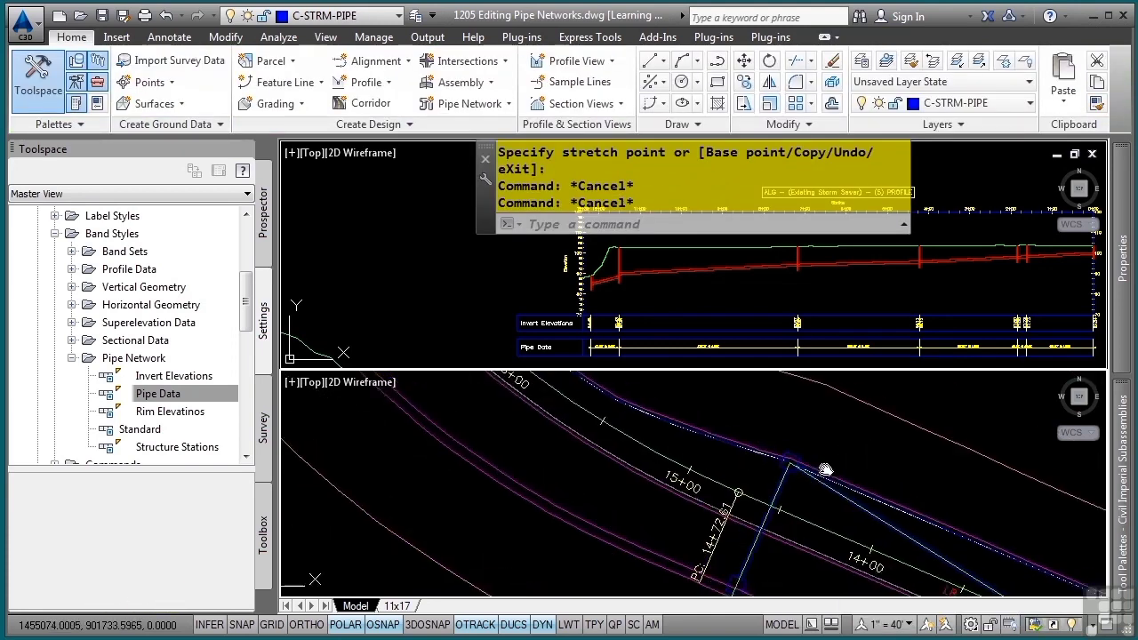
pyautogui.scroll(-4, 825, 470)
pyautogui.moveTo(863, 533); pyautogui.dragTo(663, 445, button='middle')
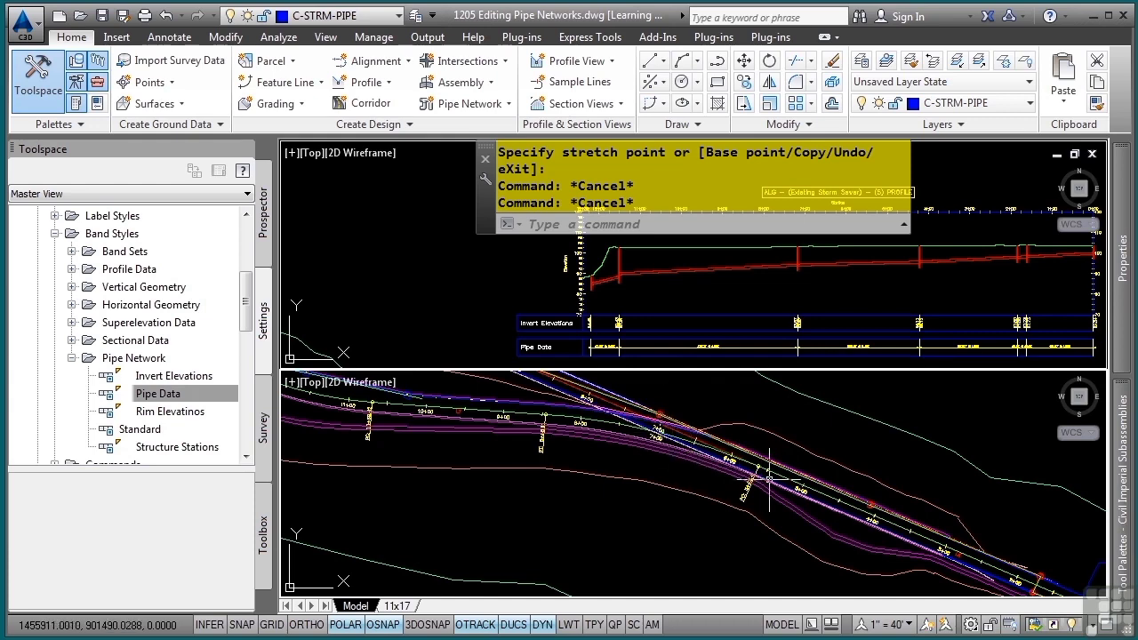
pyautogui.moveTo(551, 437); pyautogui.dragTo(754, 558, button='middle')
pyautogui.moveTo(509, 439); pyautogui.dragTo(671, 526, button='middle')
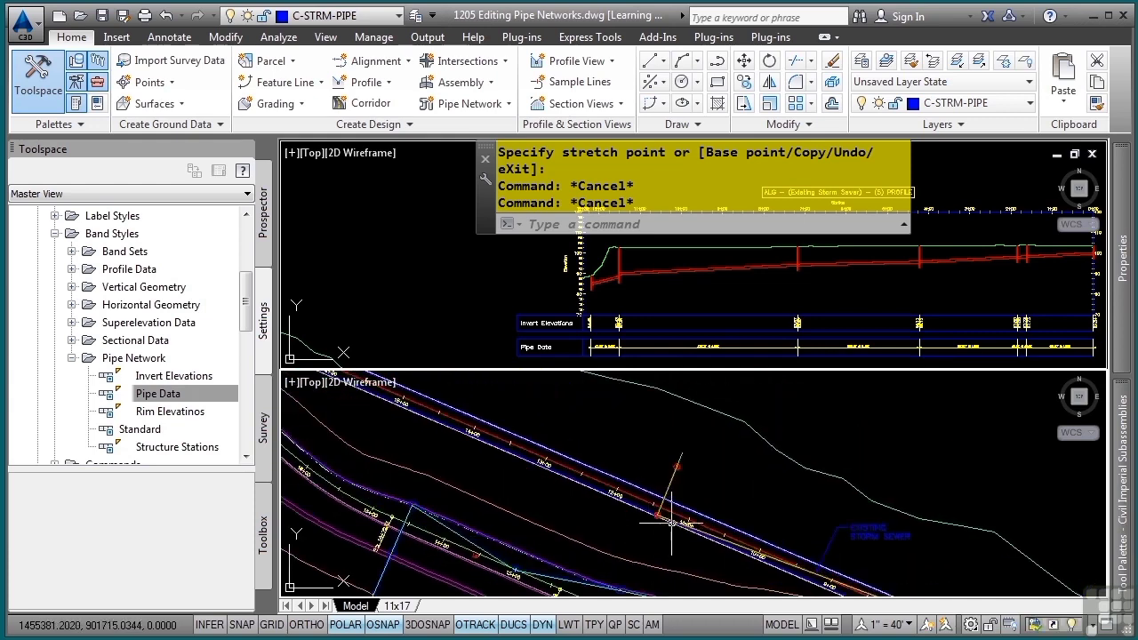
pyautogui.scroll(3, 672, 525)
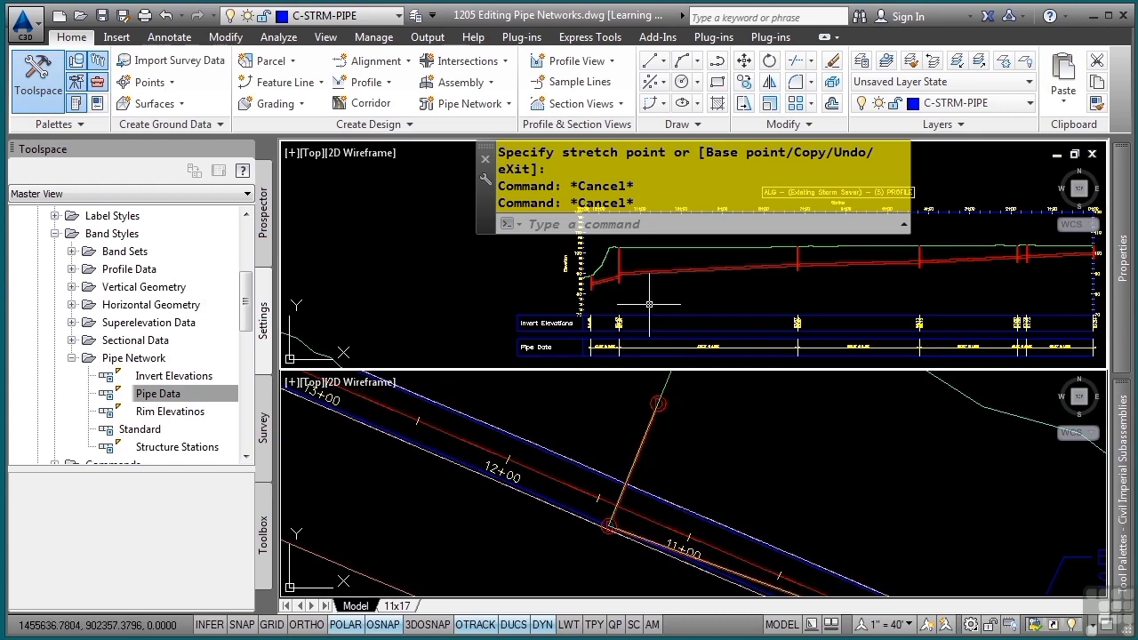
pyautogui.scroll(5, 649, 304)
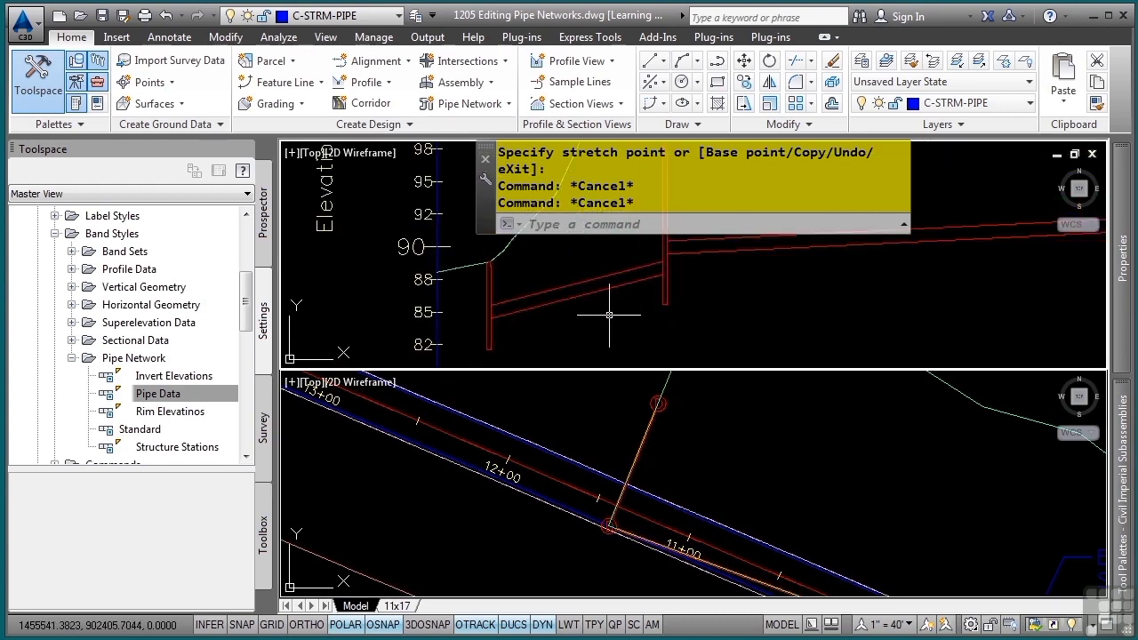
pyautogui.moveTo(608, 315)
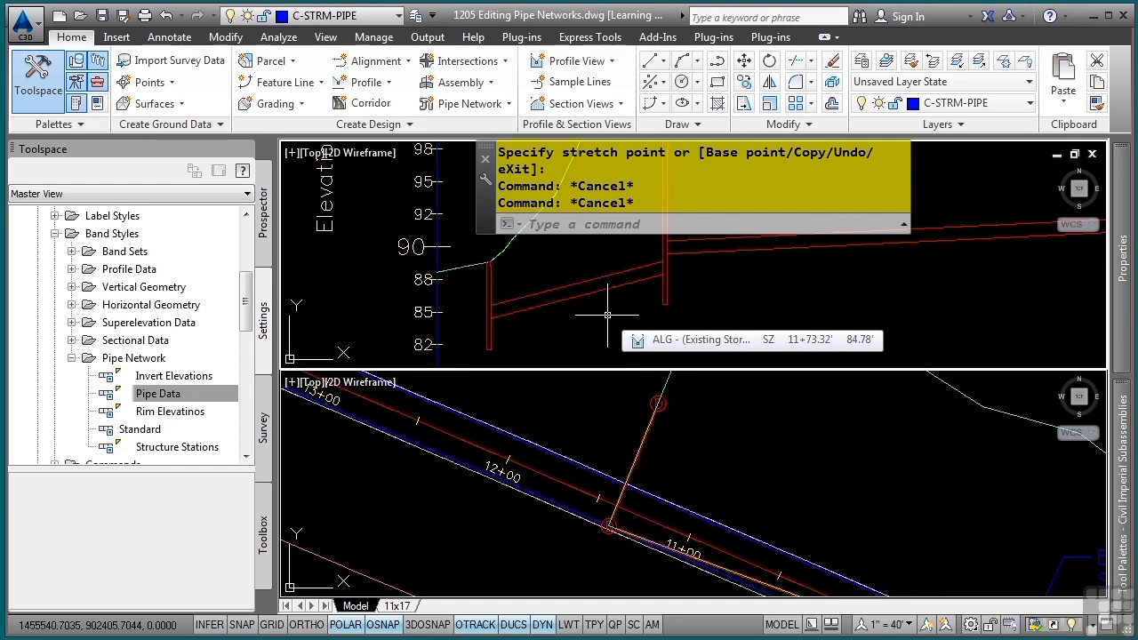
# Open the pipe properties of the existing storm sewer's steep first pipe in profile and show its invert elevations.
pyautogui.click(585, 289)
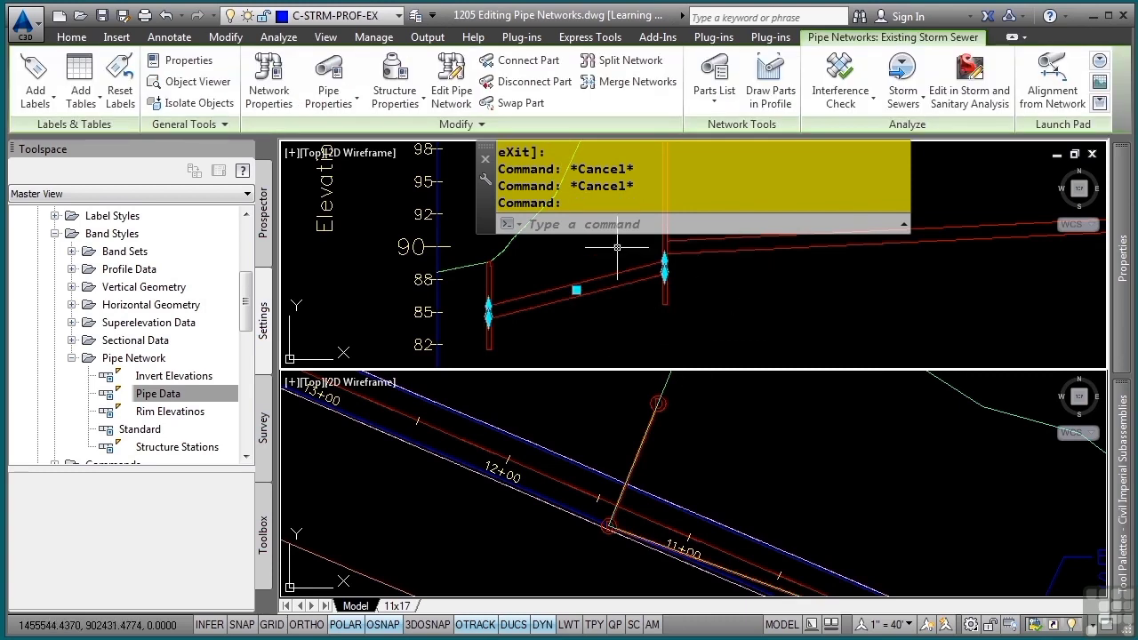
pyautogui.click(329, 76)
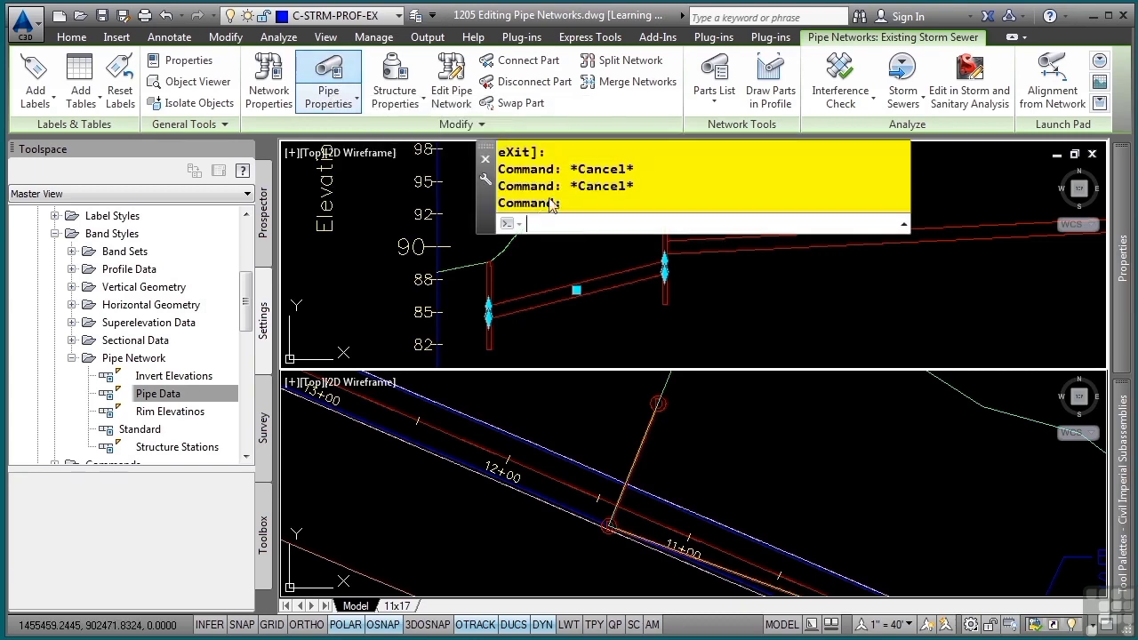
pyautogui.click(315, 151)
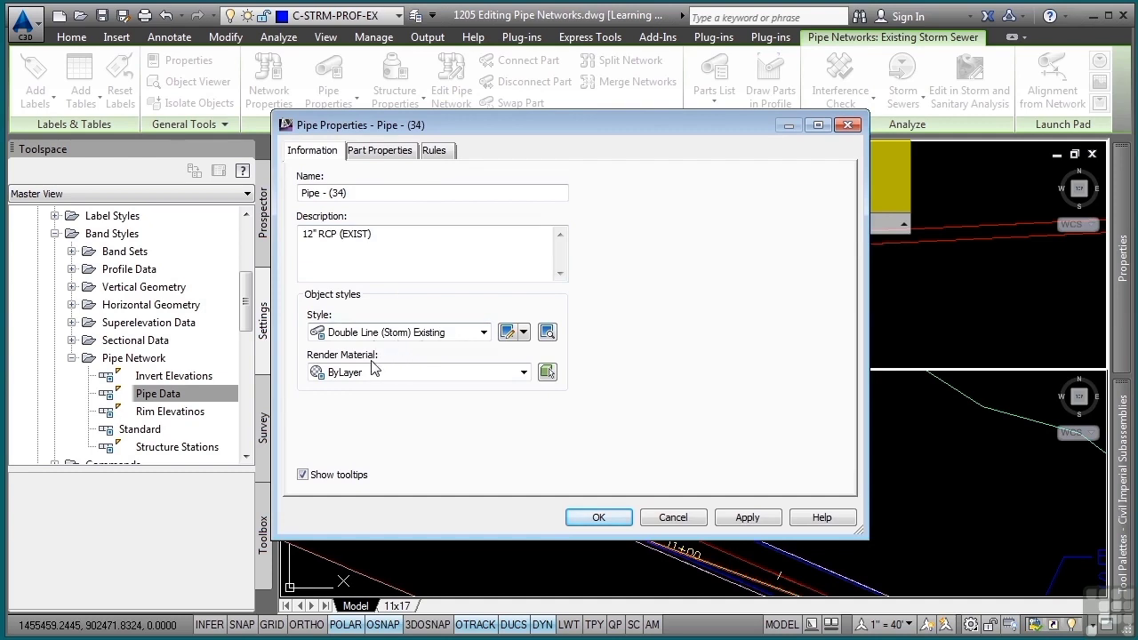
pyautogui.click(384, 151)
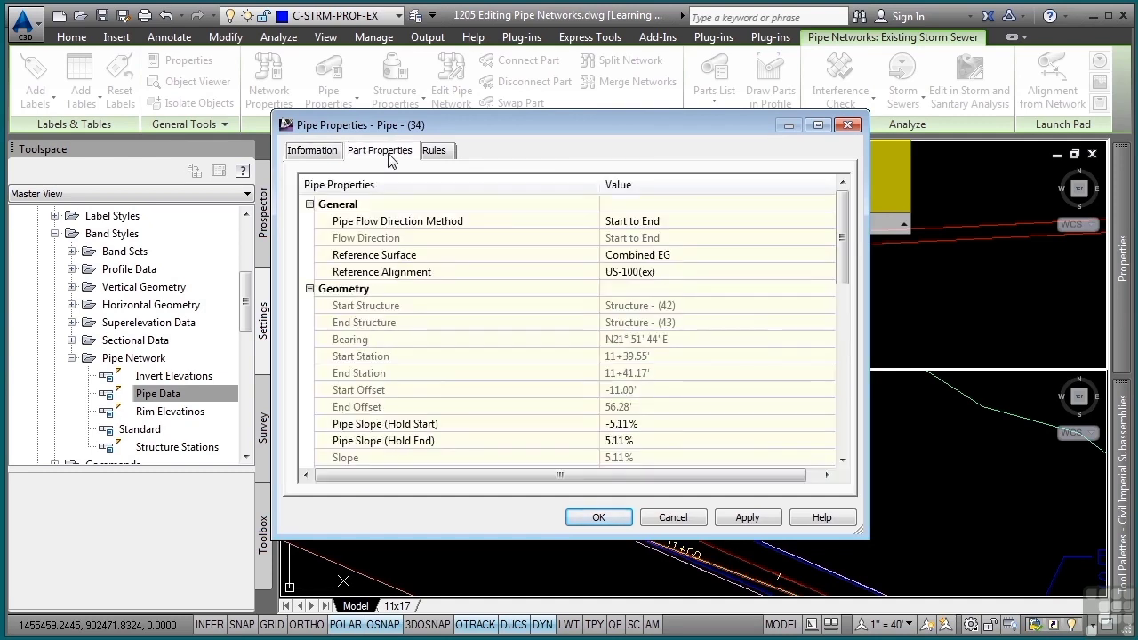
pyautogui.scroll(-3, 838, 262)
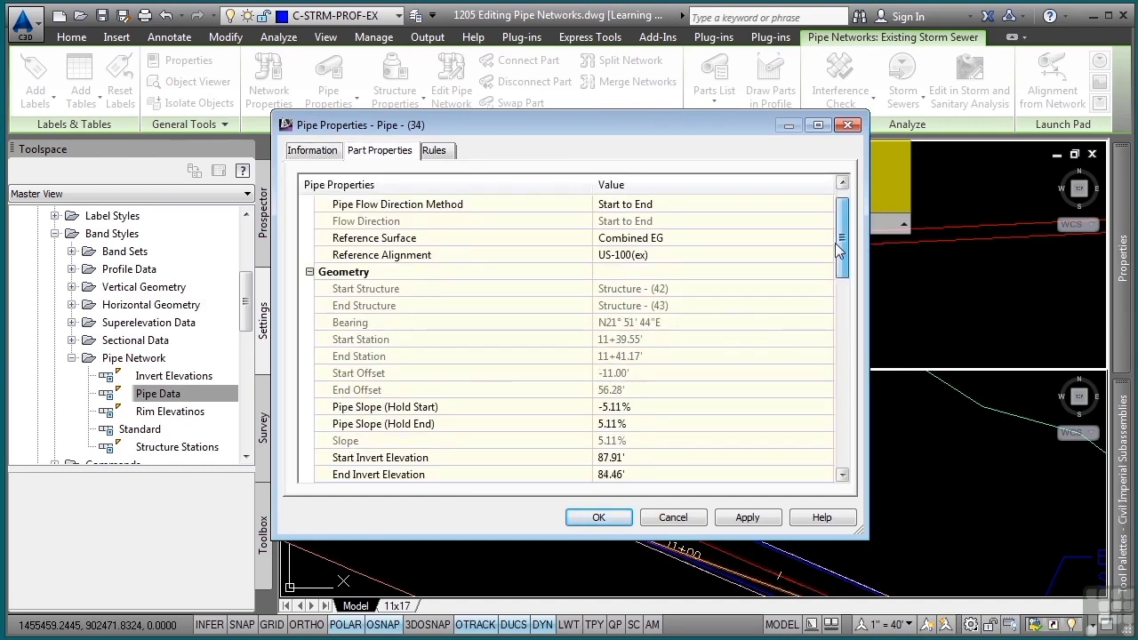
pyautogui.moveTo(831, 278); pyautogui.dragTo(825, 305)
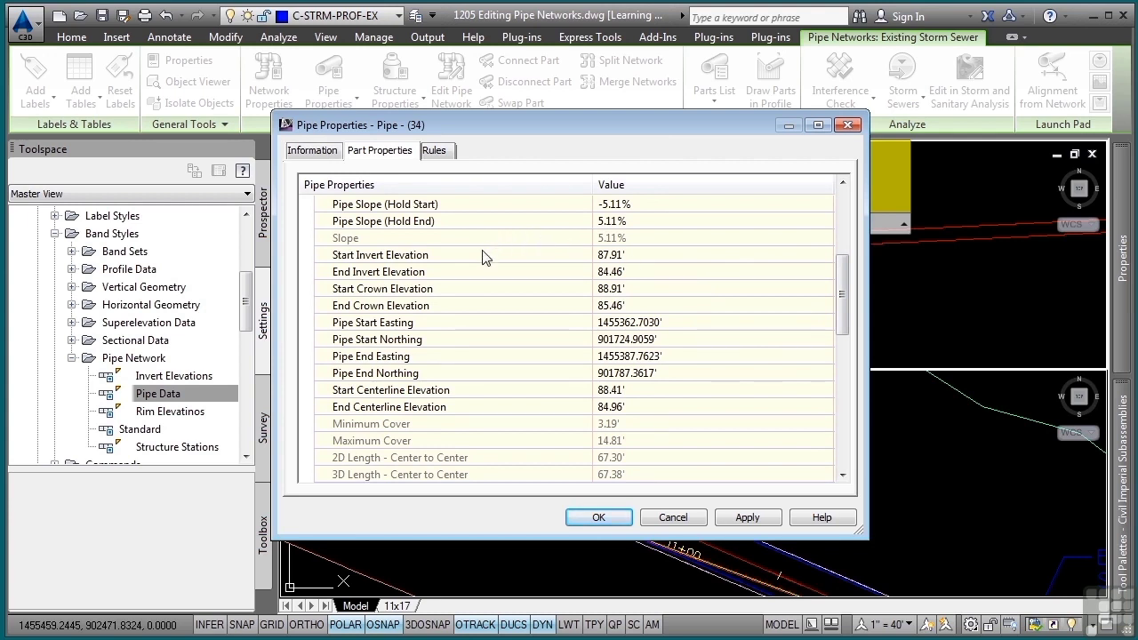
# Set the pipe's start invert elevation to 89.47' and its end invert elevation to 88.67', and apply the changes.
pyautogui.click(634, 258)
pyautogui.write('8')
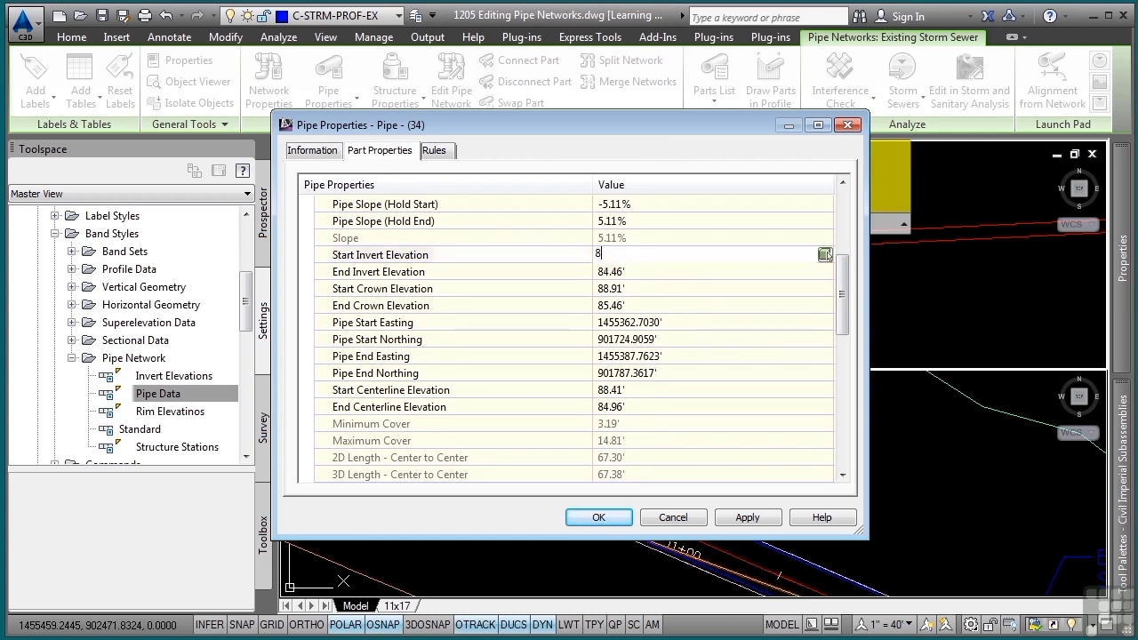
pyautogui.write('9.47')
pyautogui.press('Return')
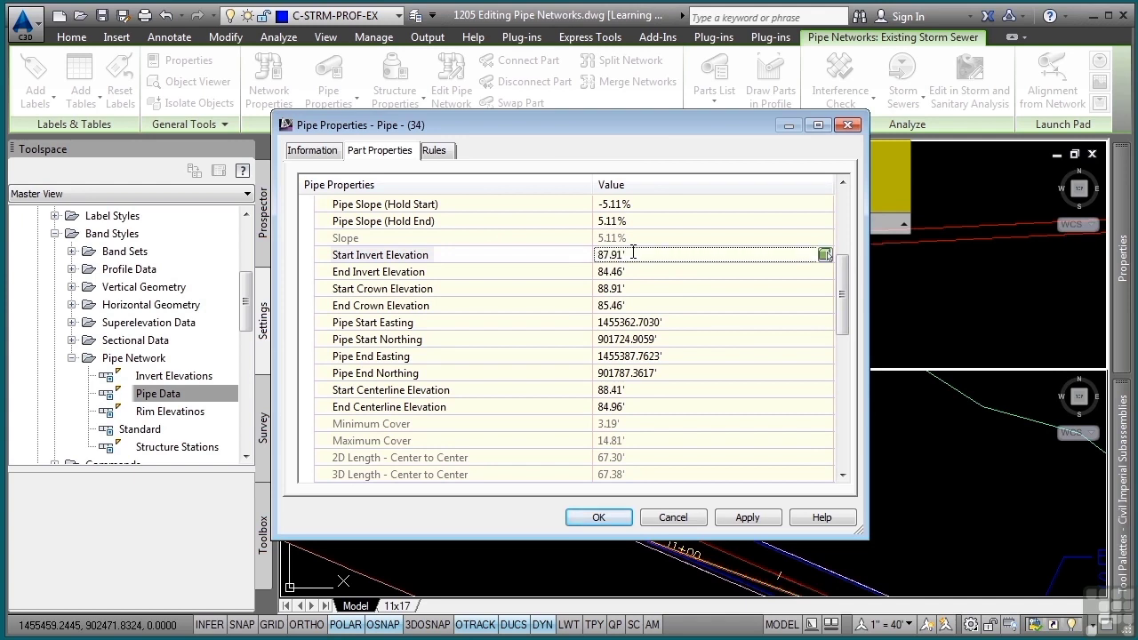
pyautogui.click(629, 274)
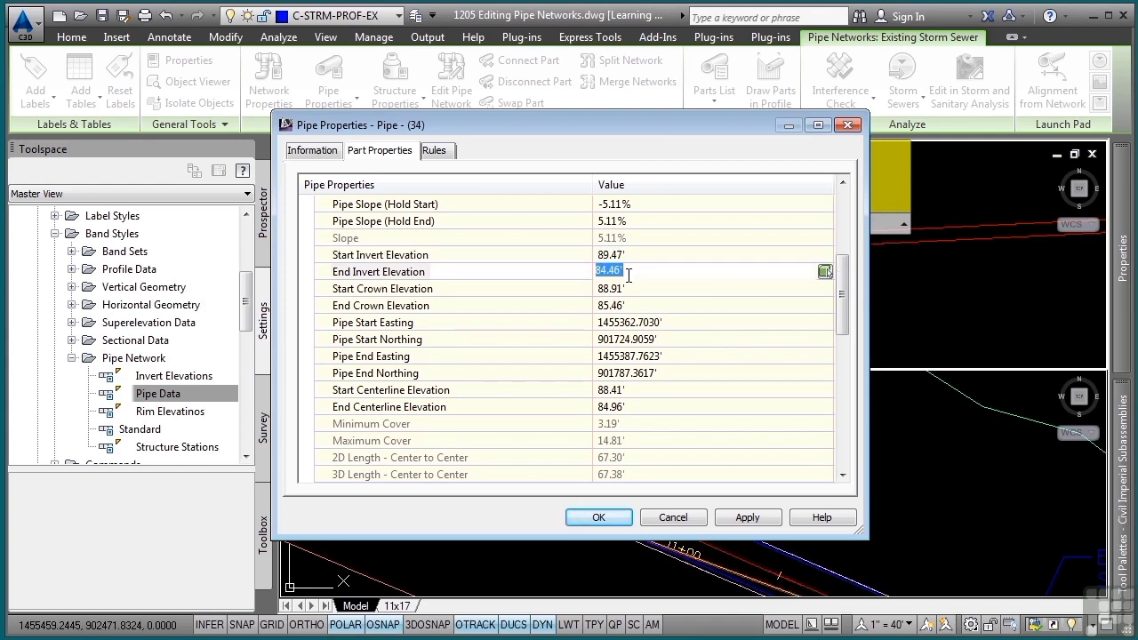
pyautogui.write('8')
pyautogui.click(746, 517)
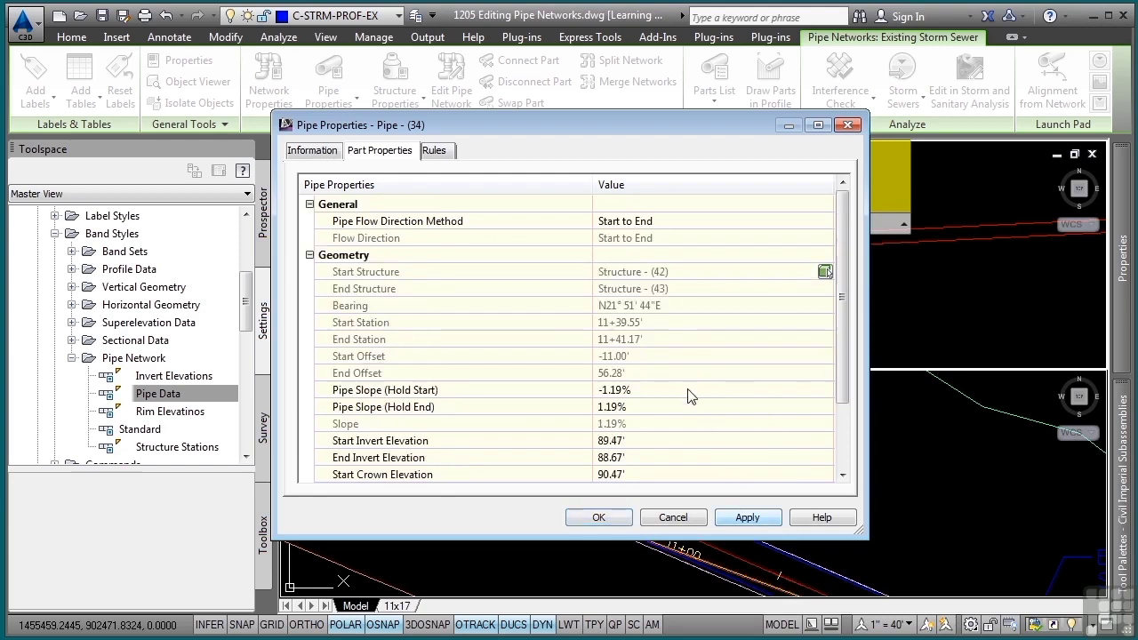
# Check the edited pipe in the profile view and review its remaining part properties, down to the Manning Coefficient.
pyautogui.moveTo(619, 132)
pyautogui.mouseDown()
pyautogui.moveTo(283, 332)
pyautogui.moveTo(271, 352)
pyautogui.moveTo(310, 233)
pyautogui.mouseUp()
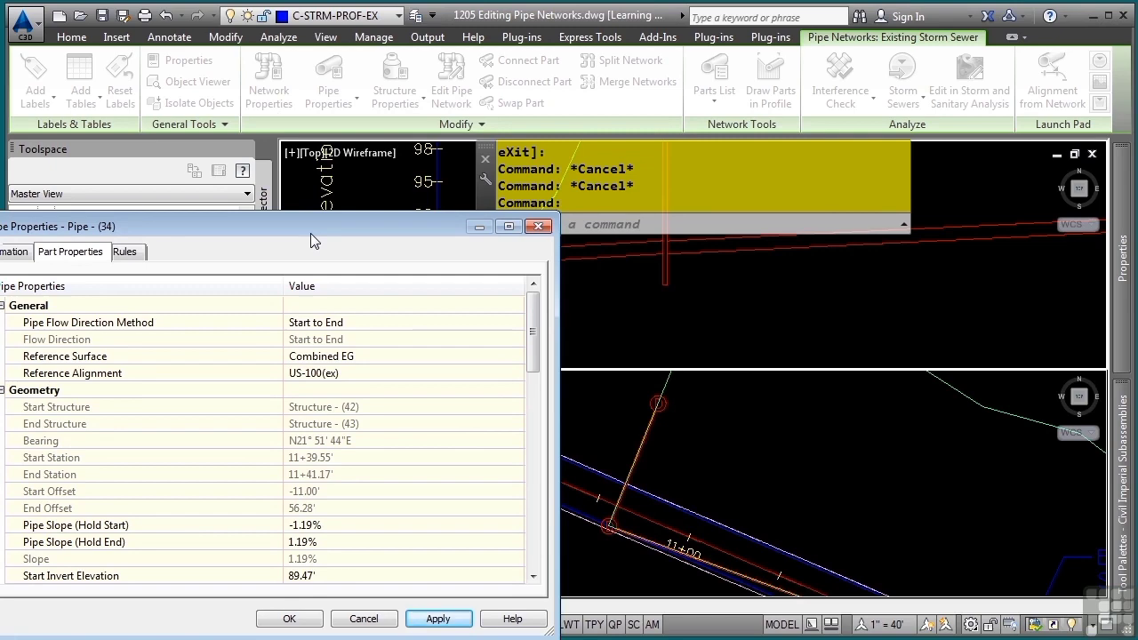
pyautogui.moveTo(311, 233); pyautogui.dragTo(525, 131)
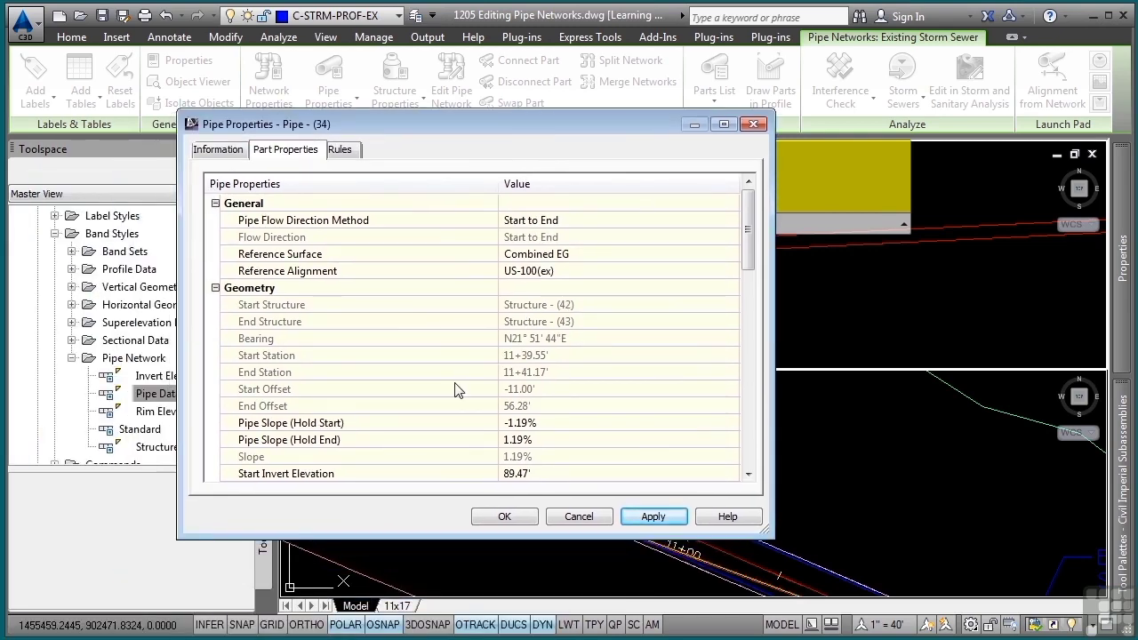
pyautogui.scroll(-6, 454, 390)
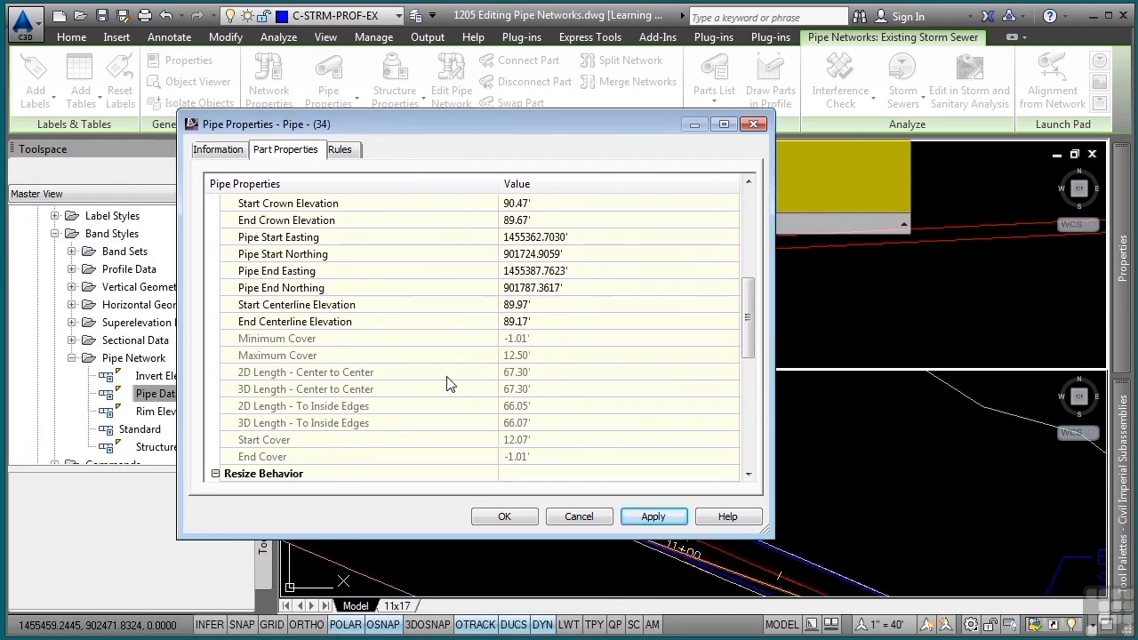
pyautogui.scroll(-7, 447, 384)
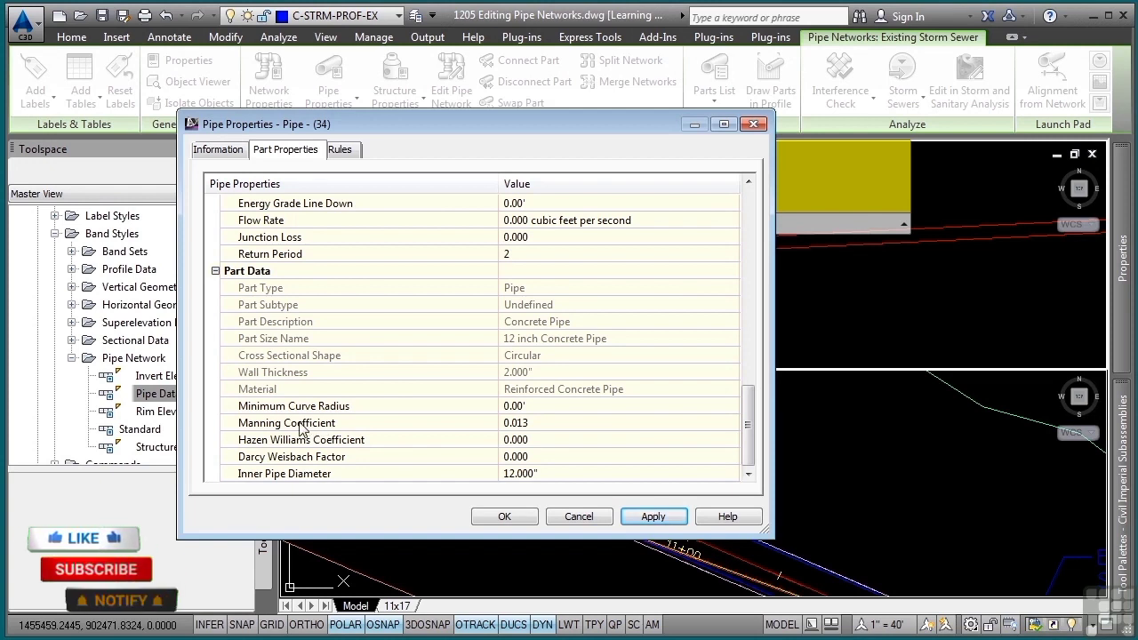
pyautogui.click(558, 421)
pyautogui.click(559, 418)
pyautogui.click(557, 424)
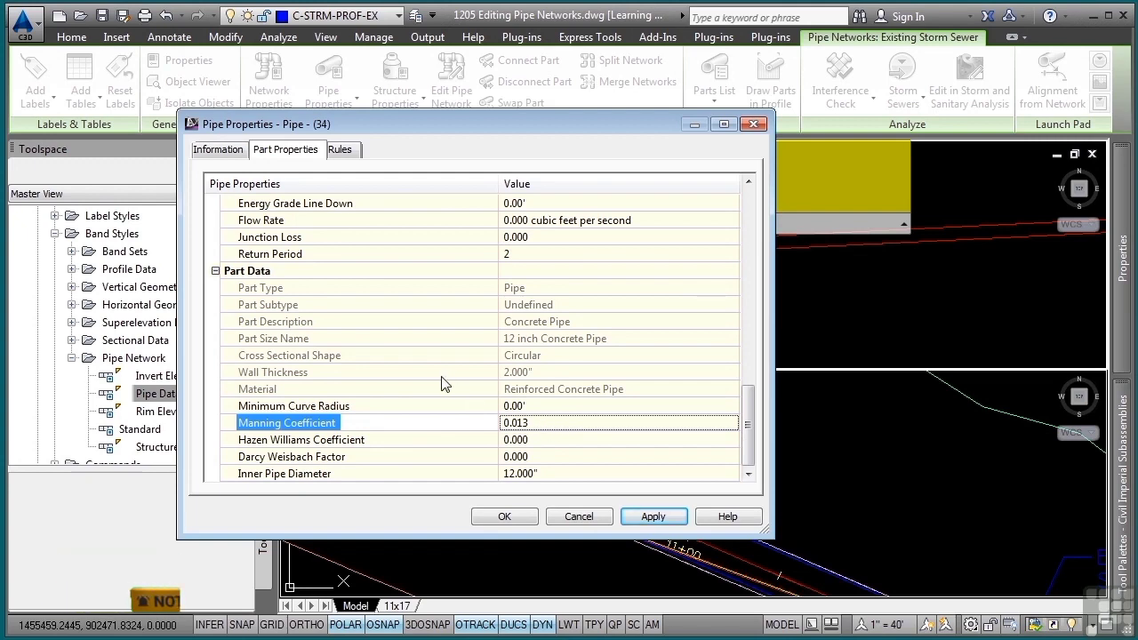
# Override the Basic rule set for the pipe, set its Maximum Cover to 5.00', accept the properties and clear the selection.
pyautogui.click(342, 151)
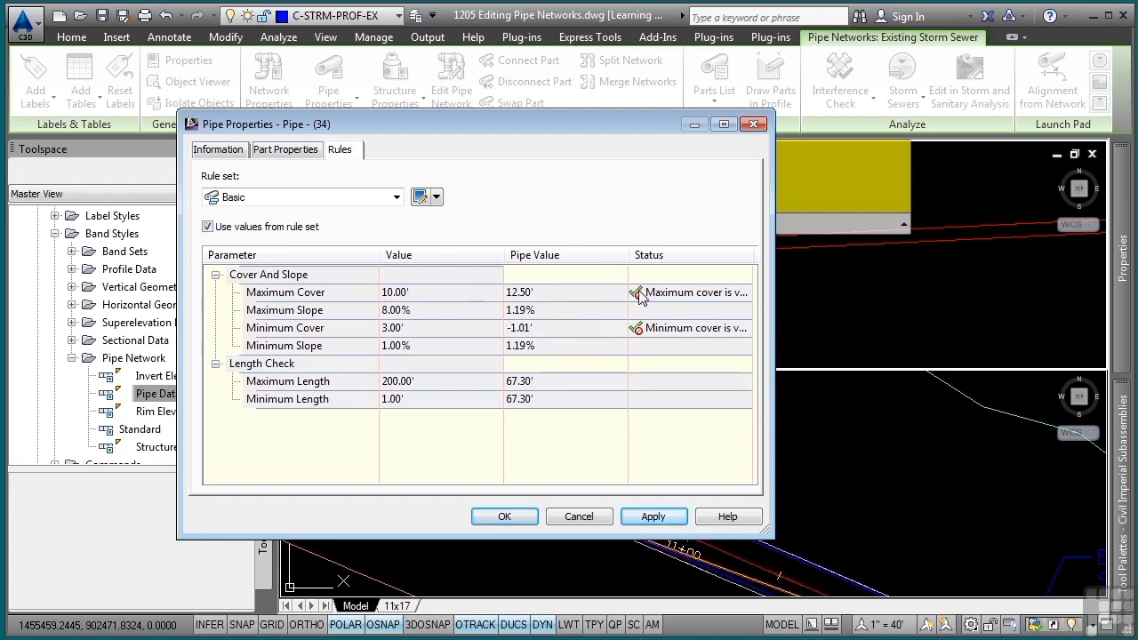
pyautogui.click(242, 229)
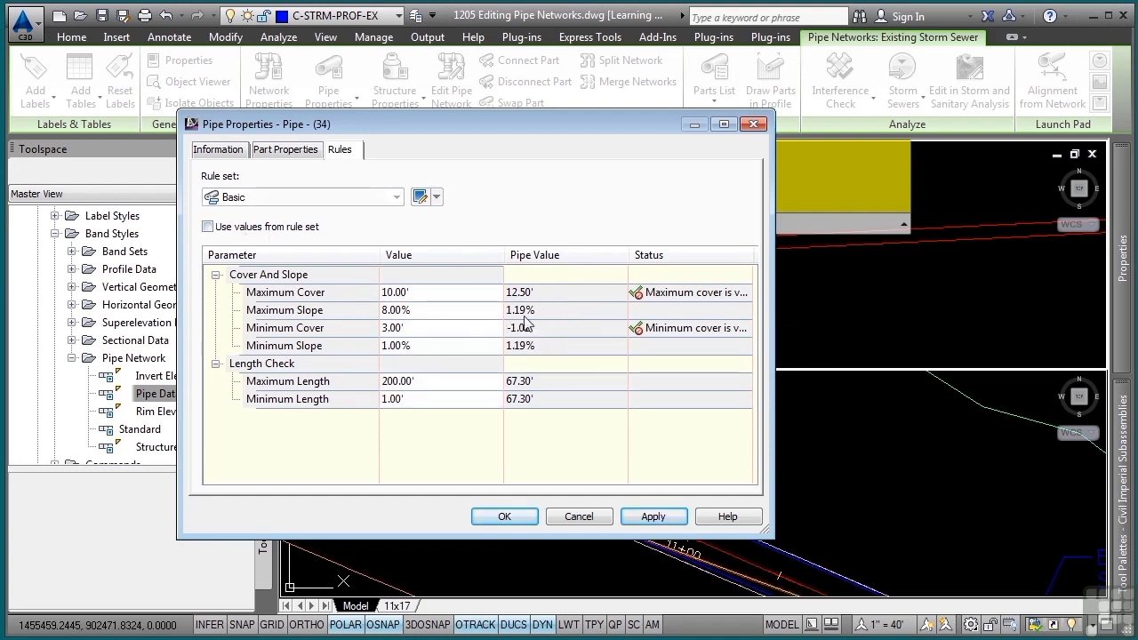
pyautogui.click(439, 296)
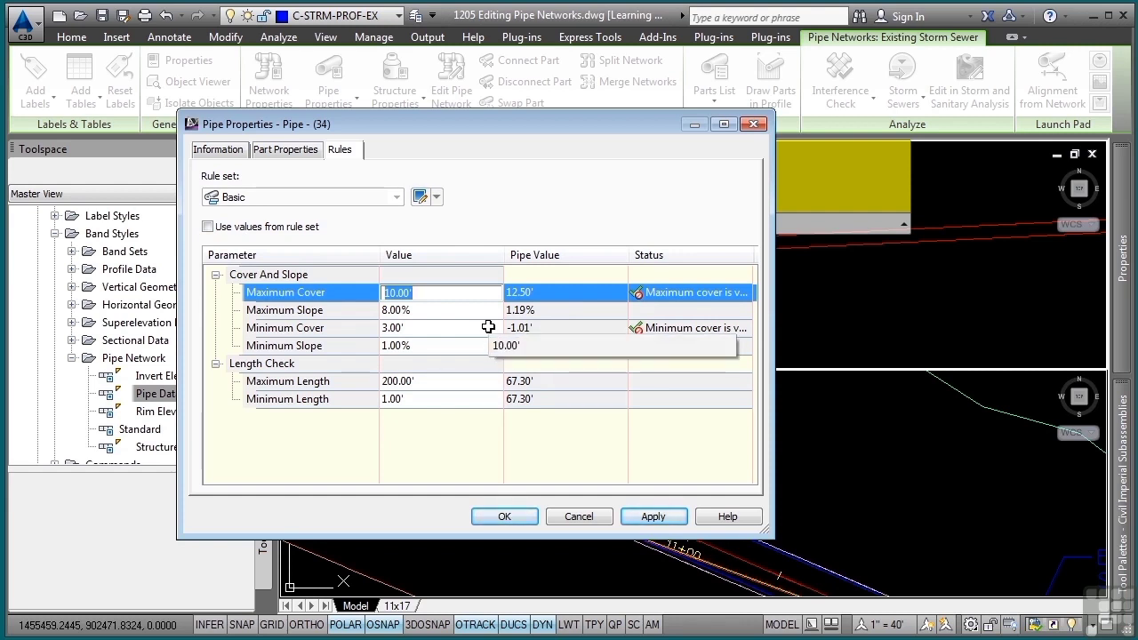
pyautogui.write('5')
pyautogui.press('Return')
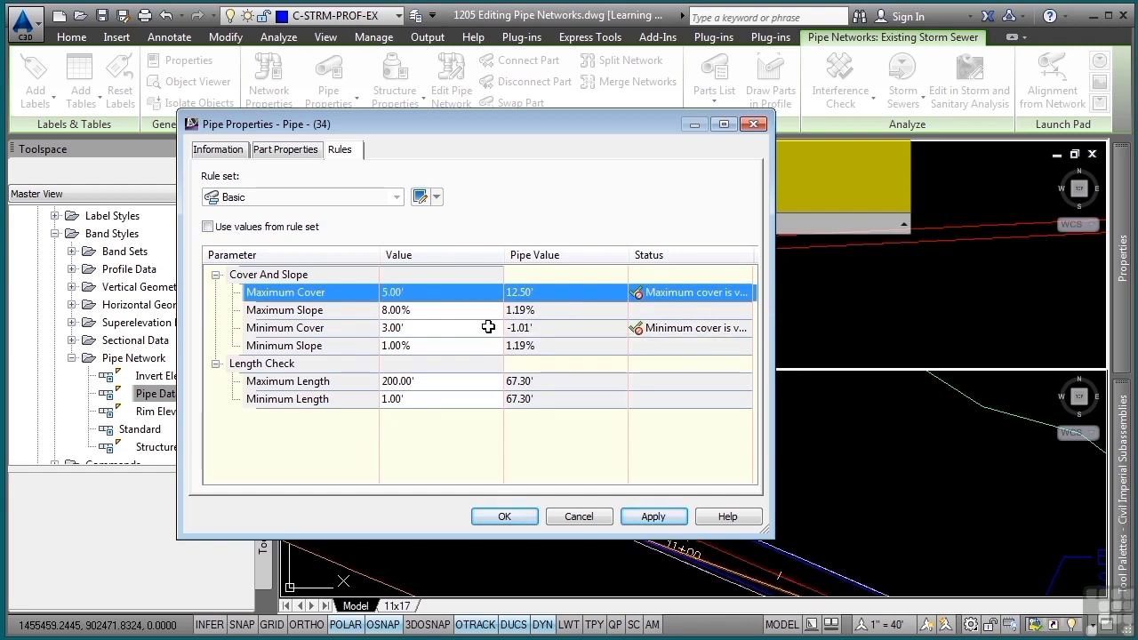
pyautogui.click(507, 516)
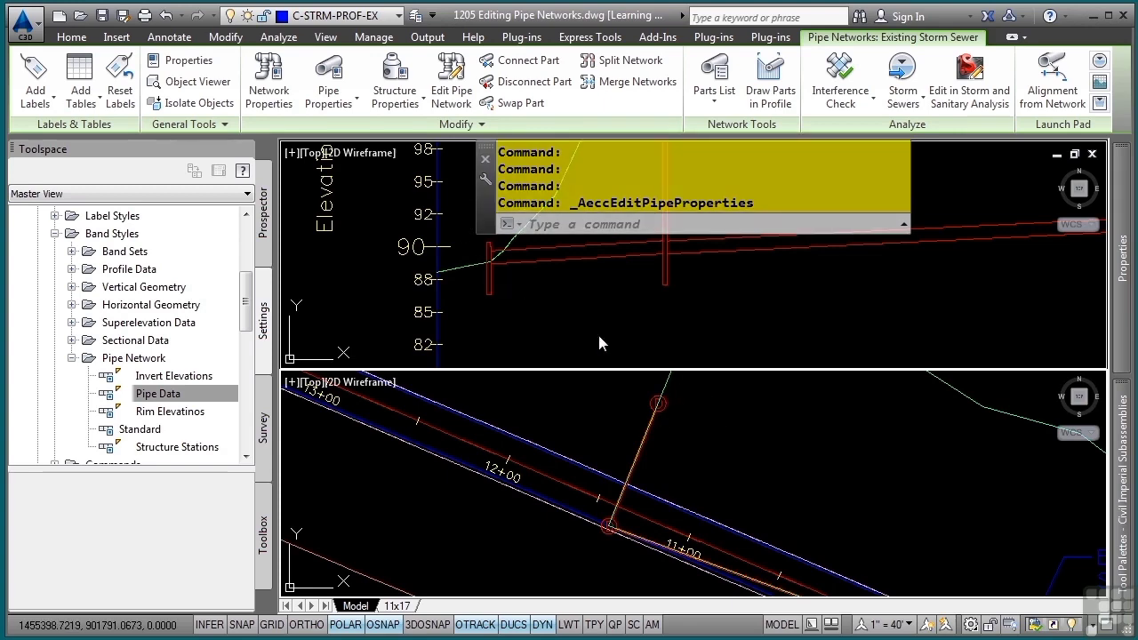
pyautogui.click(709, 408)
pyautogui.click(726, 409)
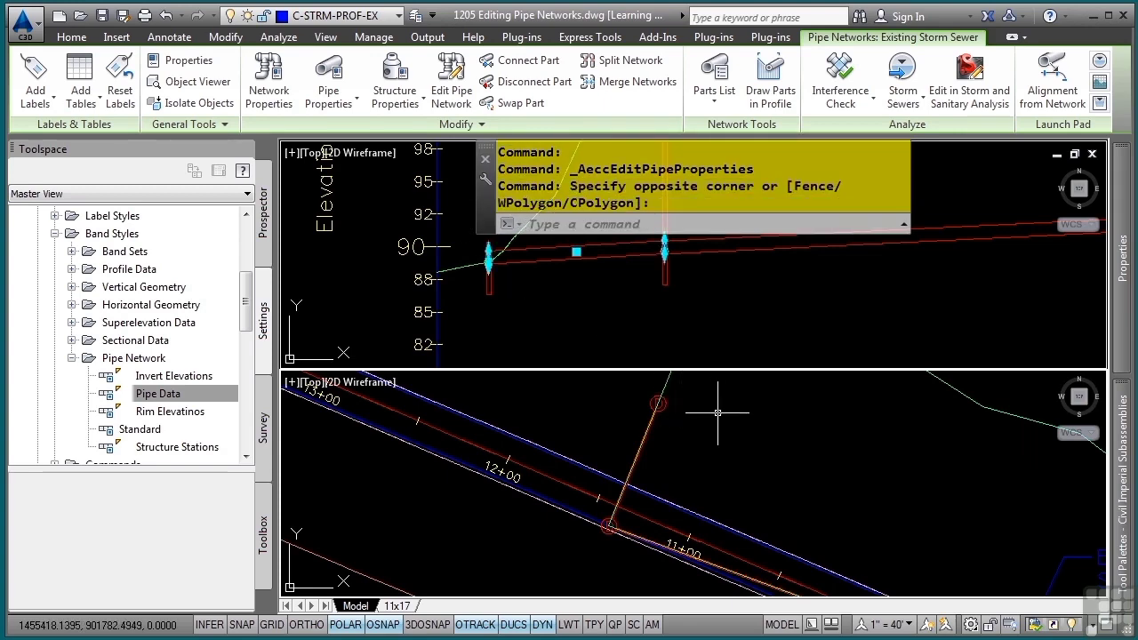
pyautogui.press('Escape')
pyautogui.press('Escape')
pyautogui.press('Escape')
# Swap the existing storm sewer's end manhole in plan for the EXISTING WINGED HEADWALL part.
pyautogui.click(659, 404)
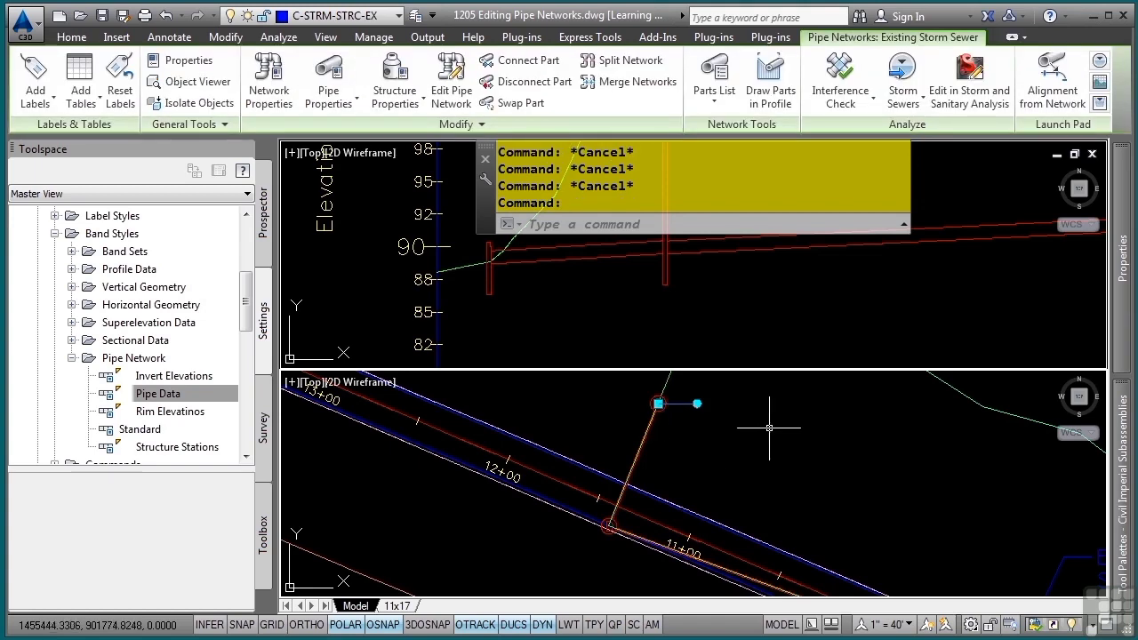
pyautogui.click(531, 105)
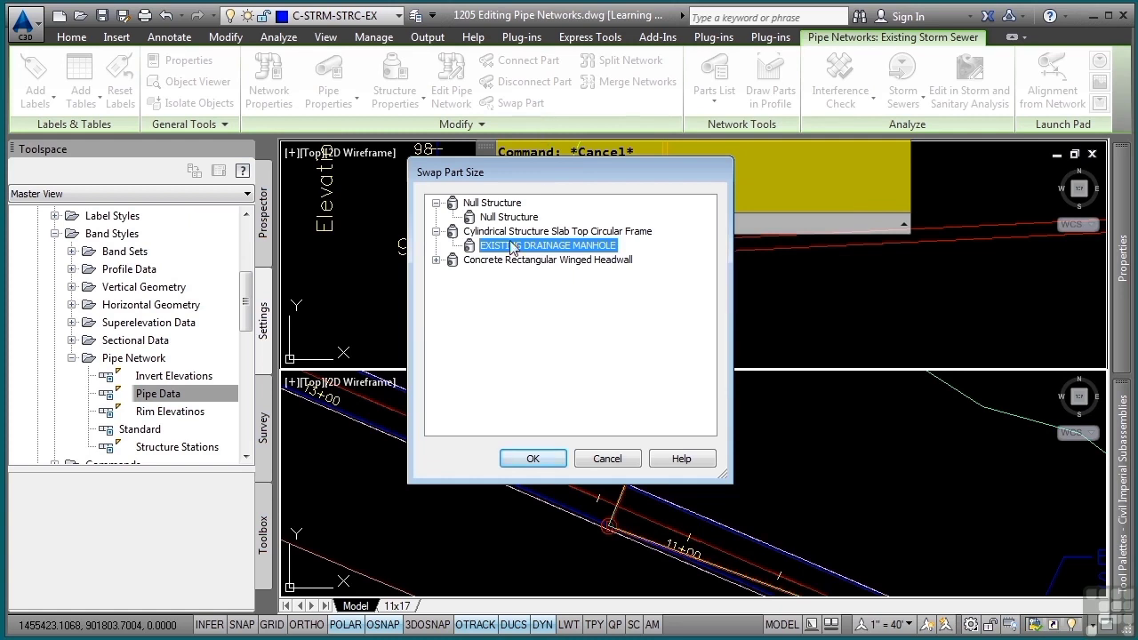
pyautogui.click(435, 260)
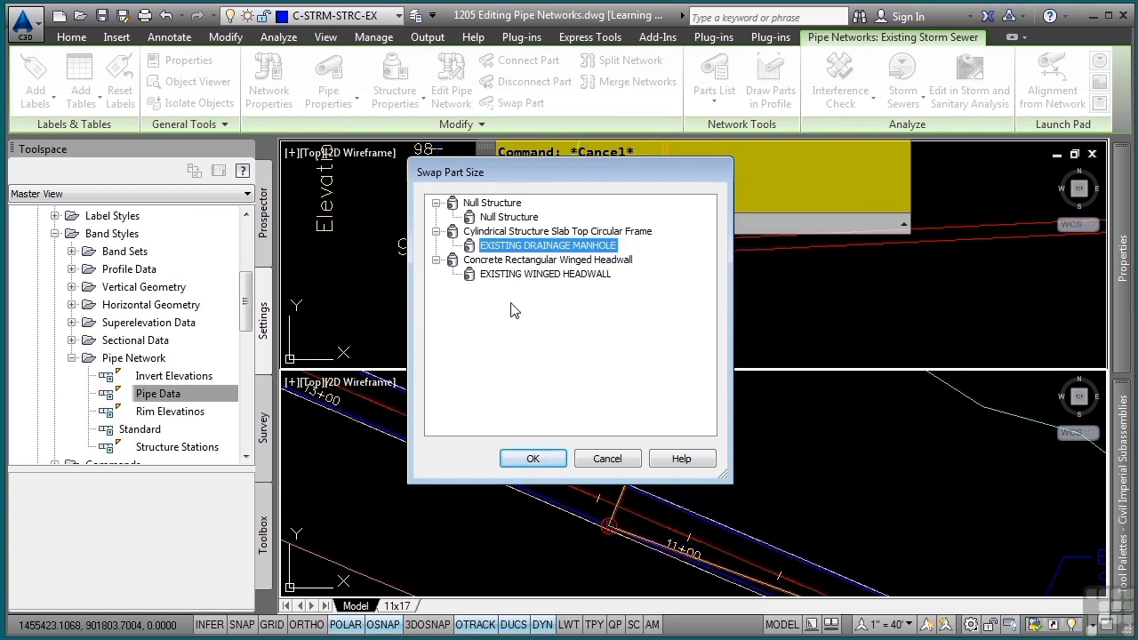
pyautogui.click(524, 275)
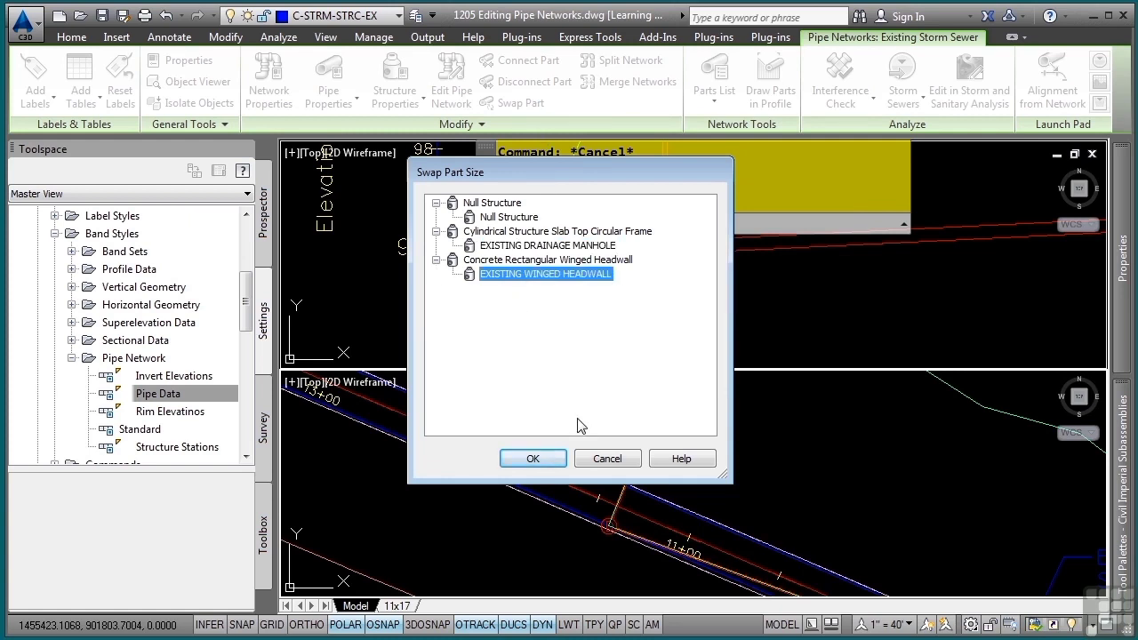
pyautogui.click(531, 458)
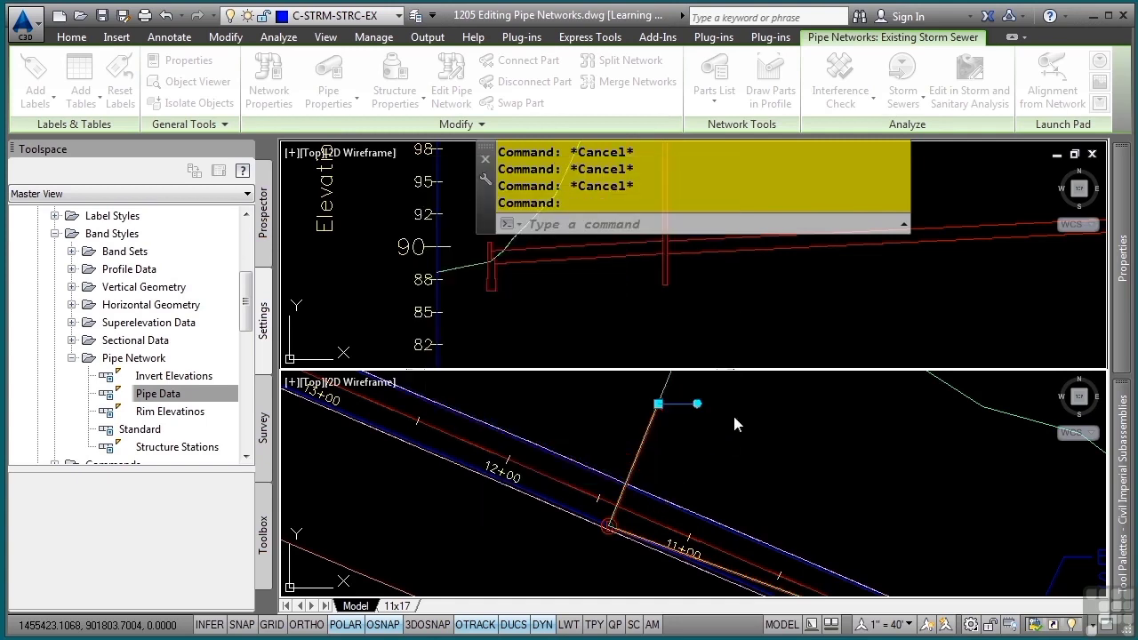
pyautogui.press('Return')
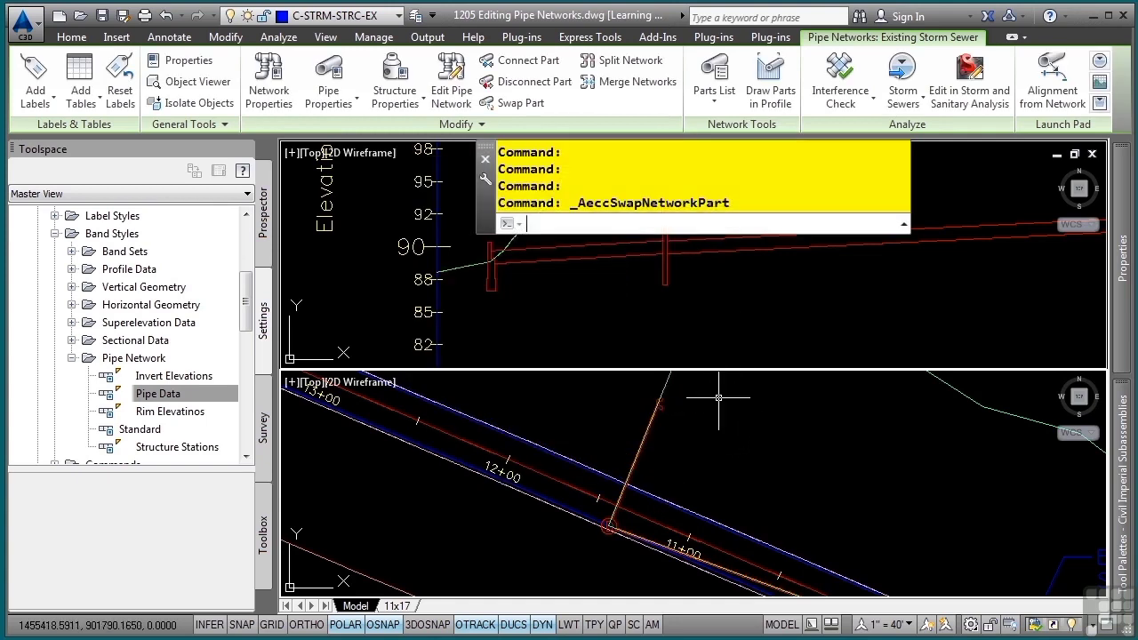
pyautogui.press('Escape')
pyautogui.press('Escape')
# Rotate the winged headwall in plan to about 68°, so that it opens outward in line with its pipe.
pyautogui.scroll(4, 502, 306)
pyautogui.moveTo(500, 287); pyautogui.dragTo(569, 347, button='middle')
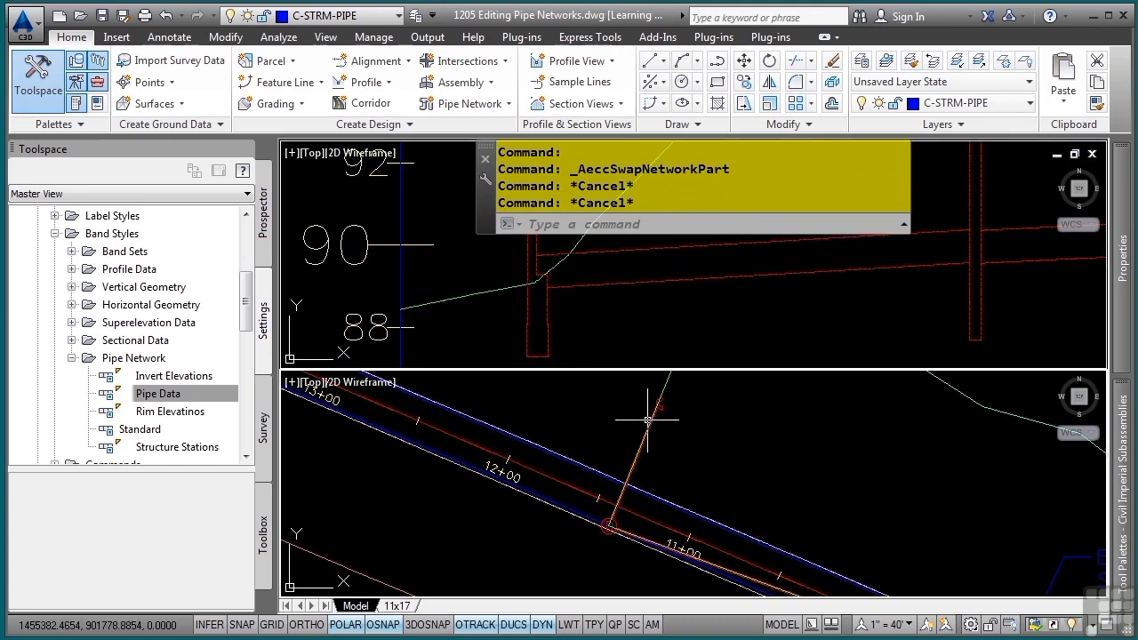
pyautogui.scroll(5, 658, 411)
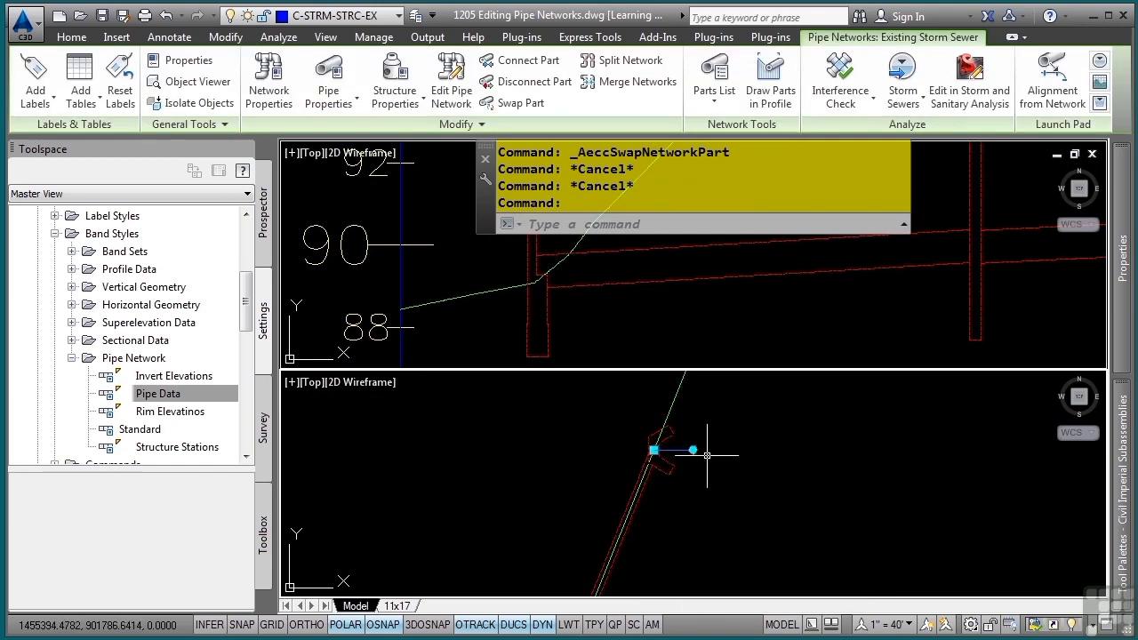
pyautogui.click(693, 449)
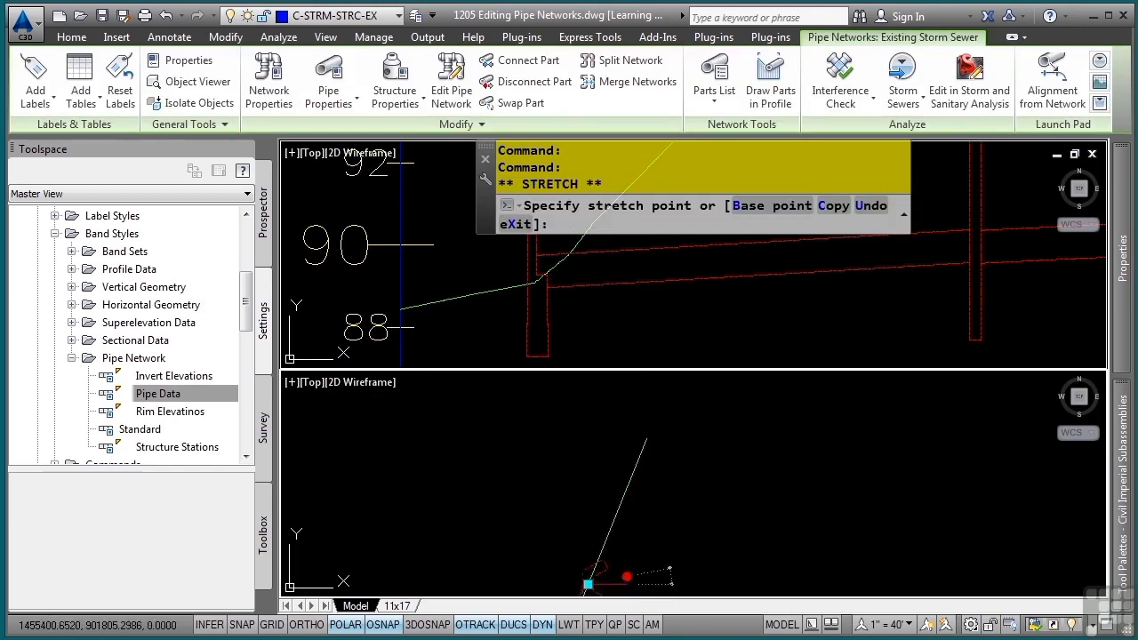
pyautogui.click(636, 463)
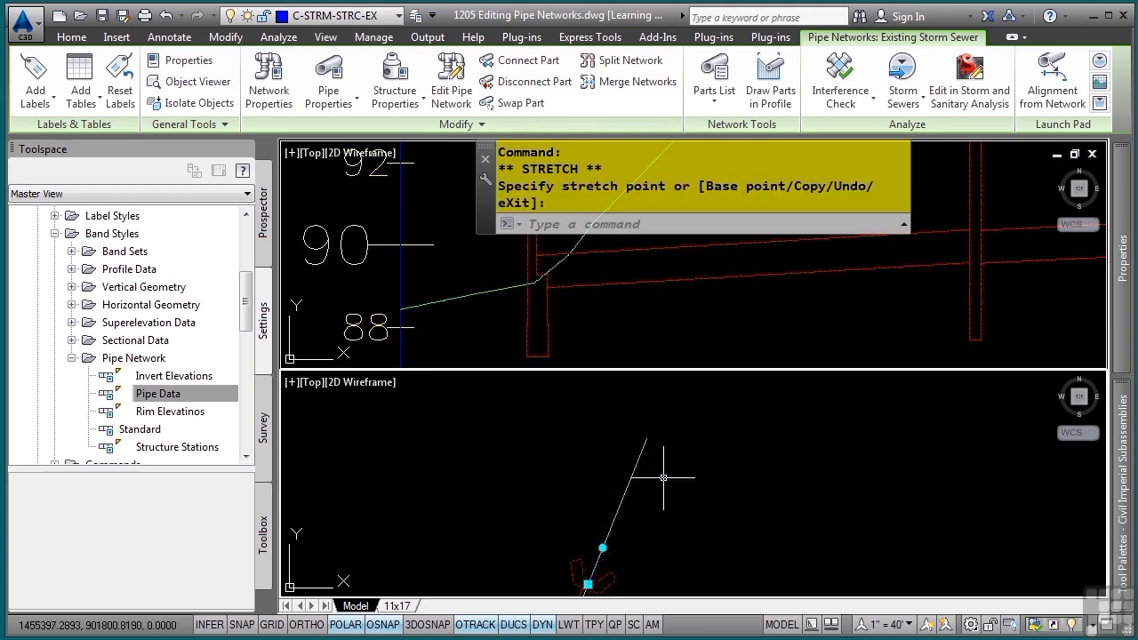
pyautogui.moveTo(652, 522); pyautogui.dragTo(681, 455, button='middle')
pyautogui.press('Escape')
pyautogui.press('Escape')
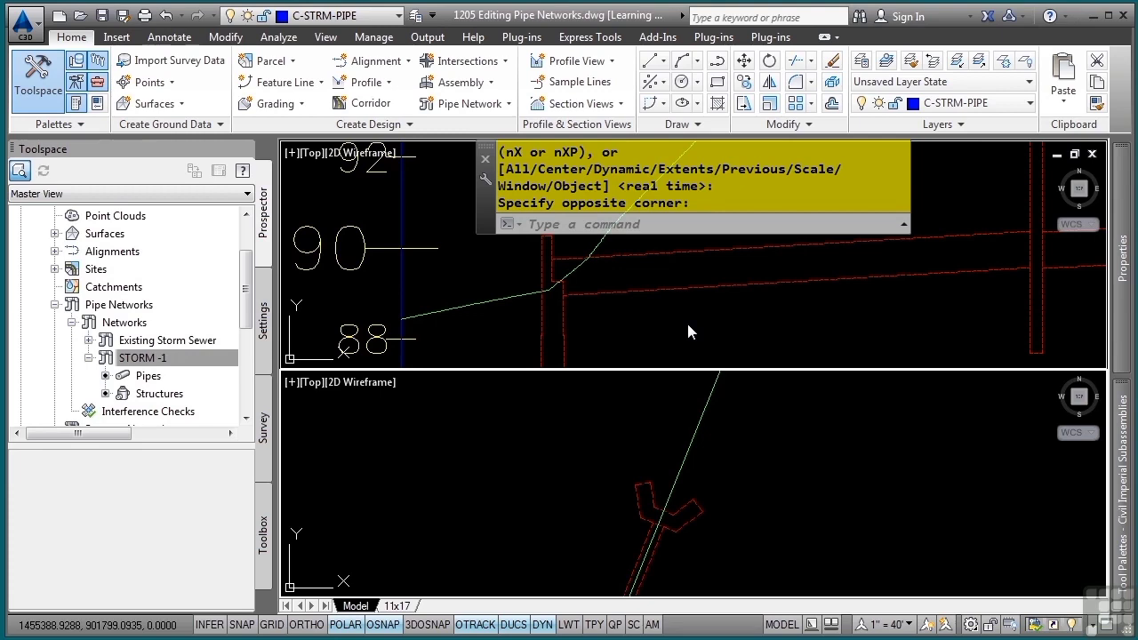
# Open the winged headwall's structure properties from the profile view and review its information and part properties.
pyautogui.click(561, 325)
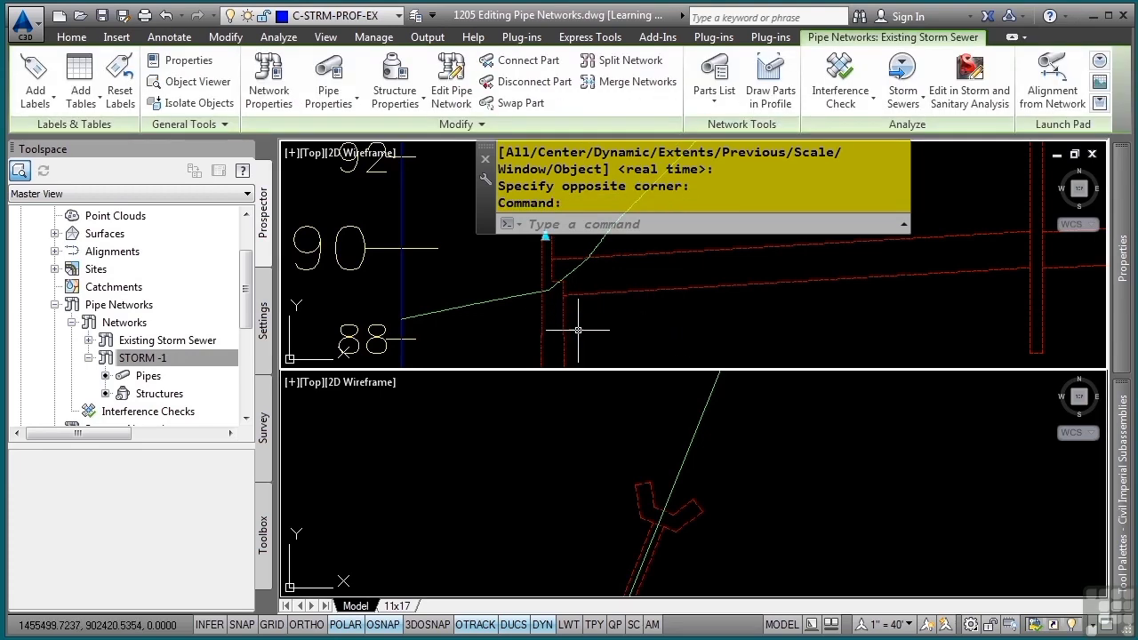
pyautogui.click(405, 80)
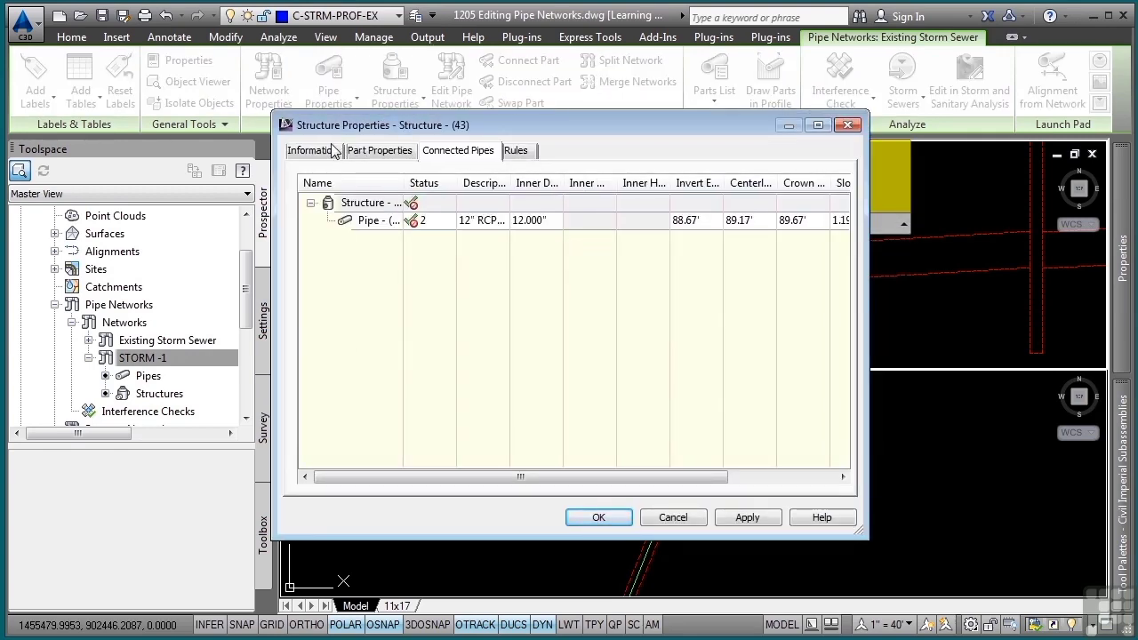
pyautogui.click(319, 151)
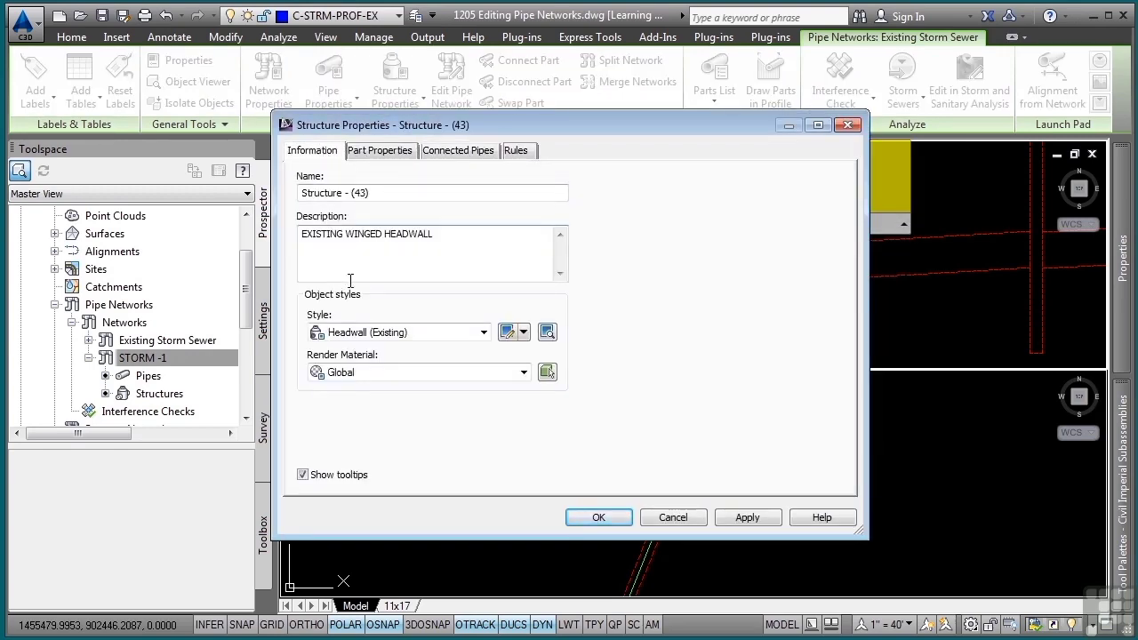
pyautogui.click(381, 152)
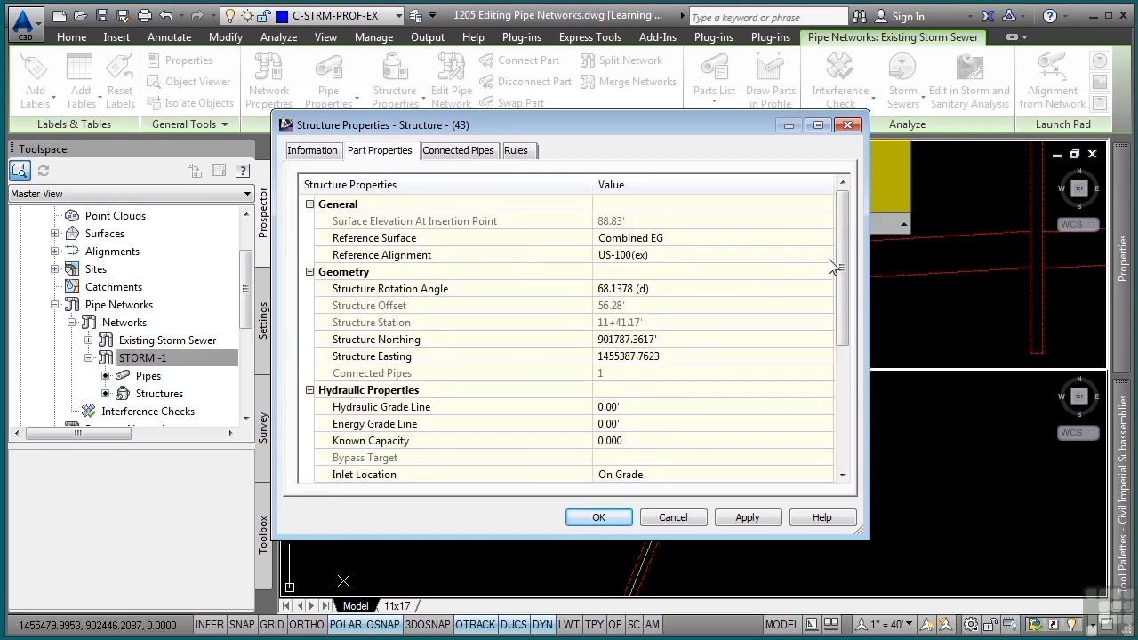
pyautogui.moveTo(842, 258); pyautogui.dragTo(754, 246)
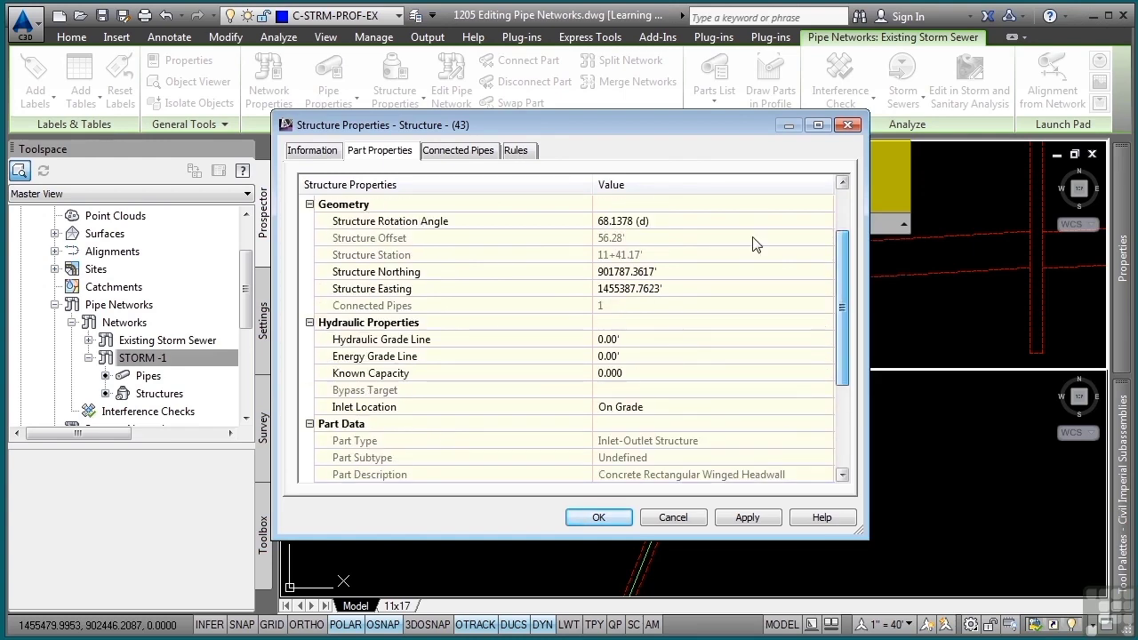
# Review the pipe connected to the headwall, including its invert, centerline and crown elevations, keeping the drawing visible beside the dialog.
pyautogui.click(466, 160)
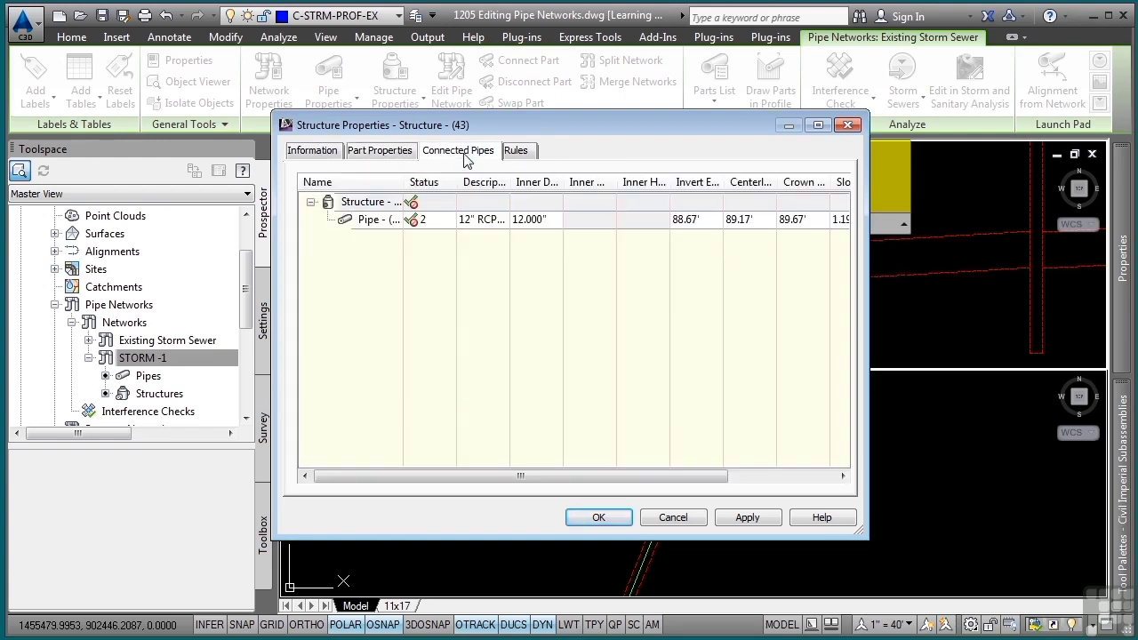
pyautogui.click(372, 222)
pyautogui.moveTo(489, 129); pyautogui.dragTo(206, 56)
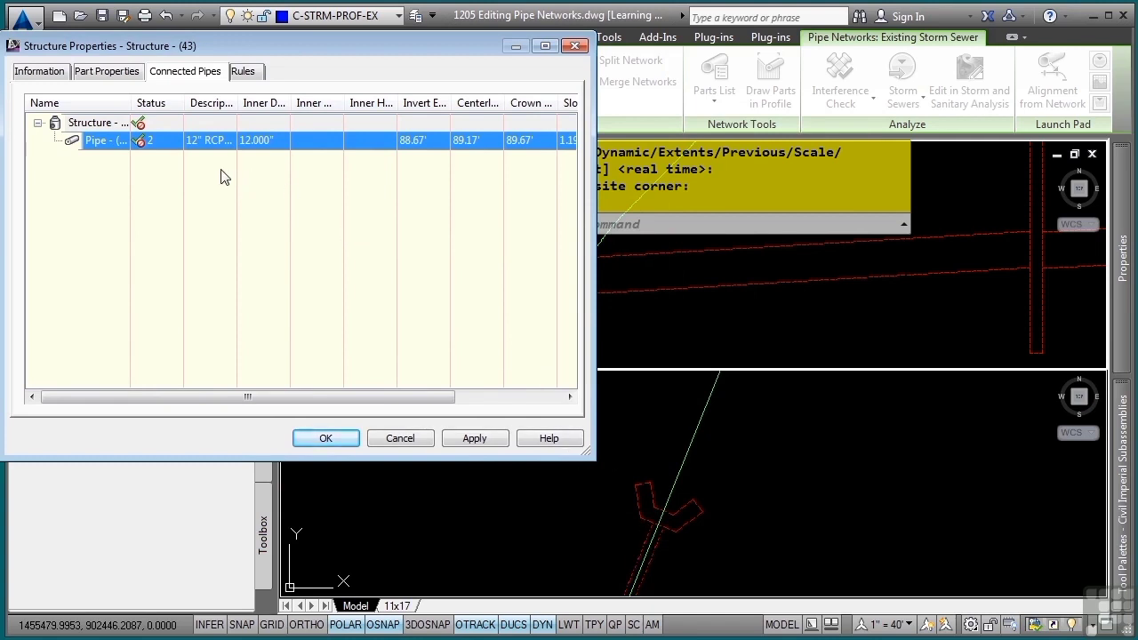
pyautogui.click(420, 140)
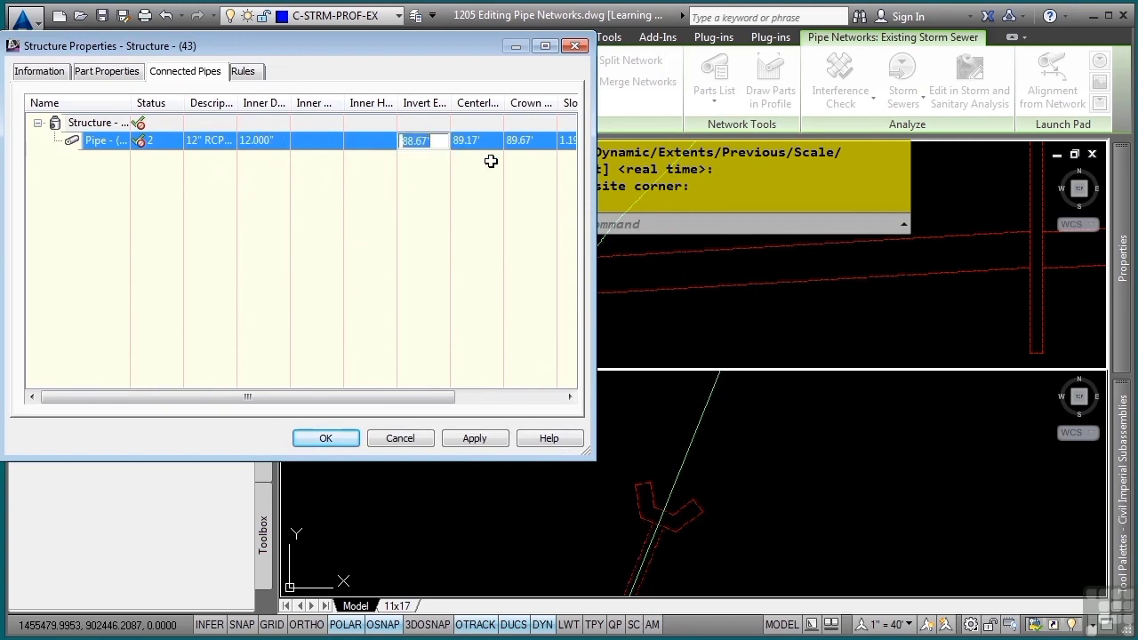
pyautogui.click(474, 130)
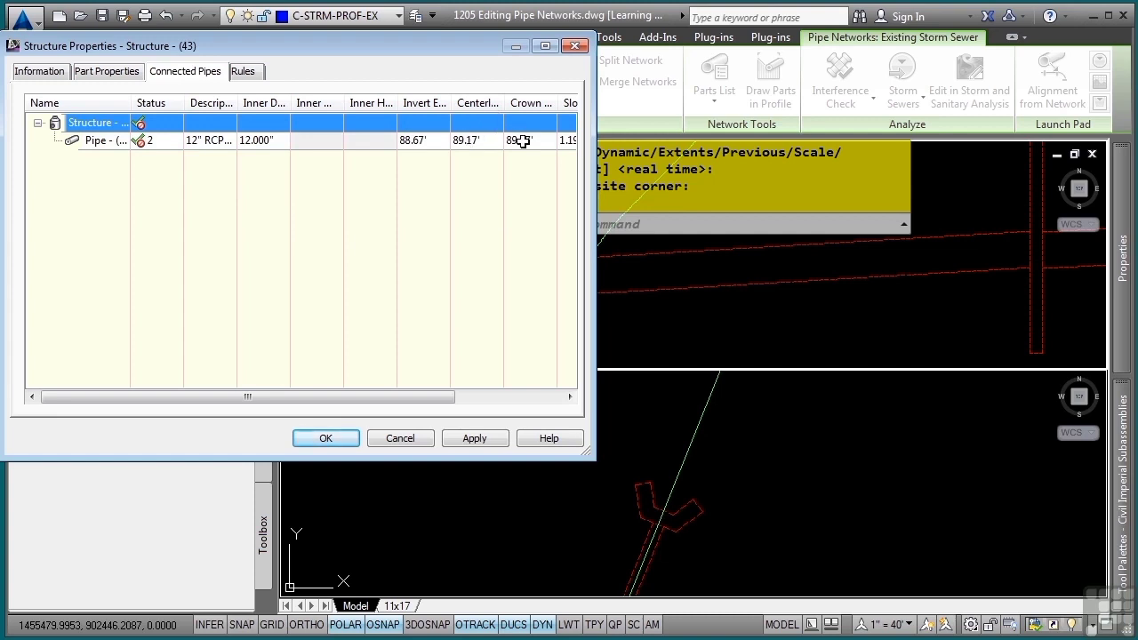
# Review the headwall's rules, switch the use of rule set values off and back on, and close the properties without saving.
pyautogui.click(244, 71)
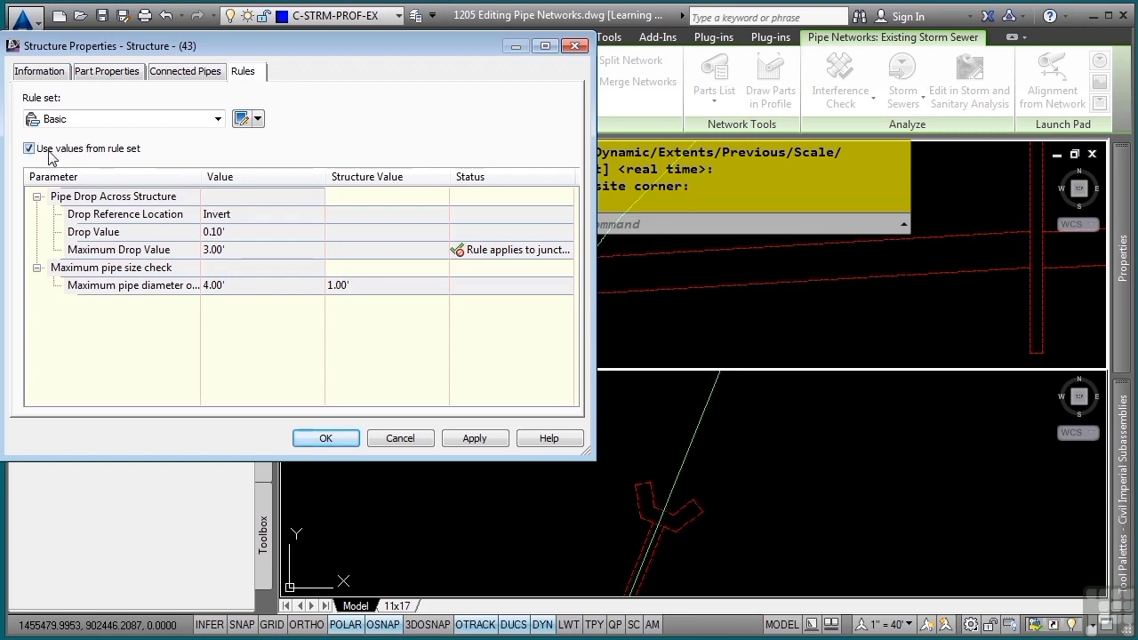
pyautogui.click(135, 151)
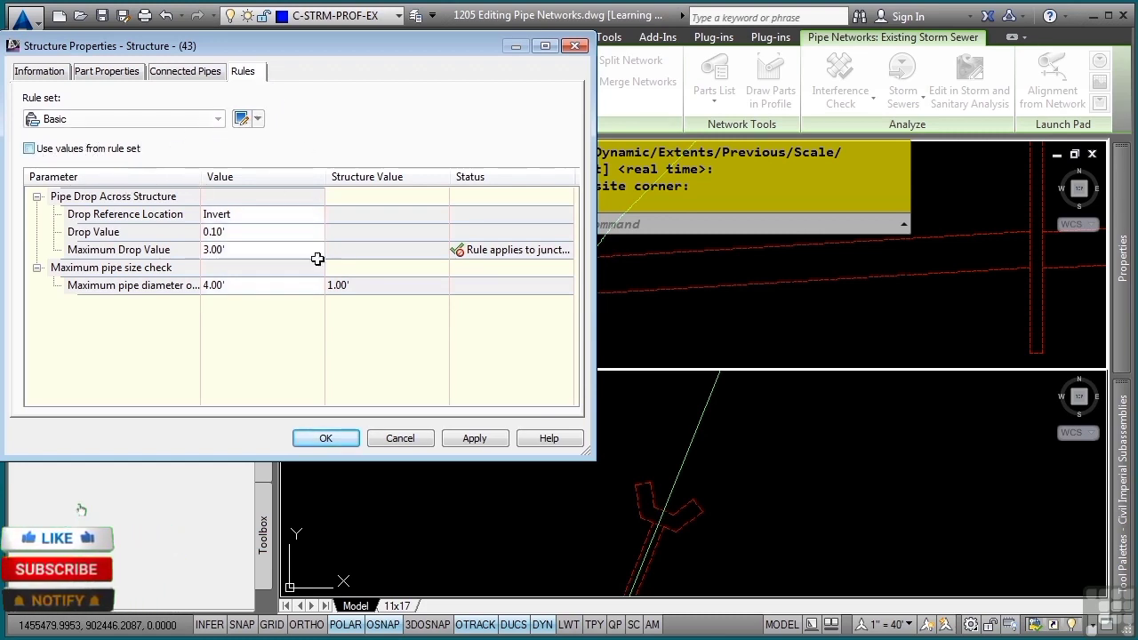
pyautogui.click(48, 151)
pyautogui.click(399, 438)
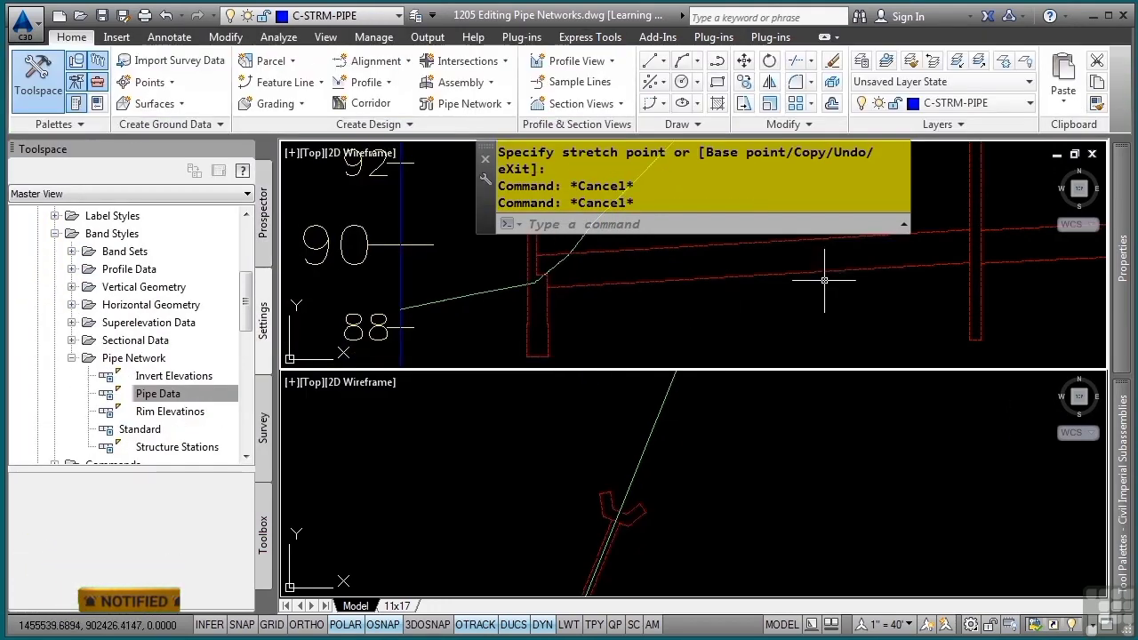
# Try to stretch the first pipe's invert by its end grip at the manhole in the profile view.
pyautogui.click(827, 263)
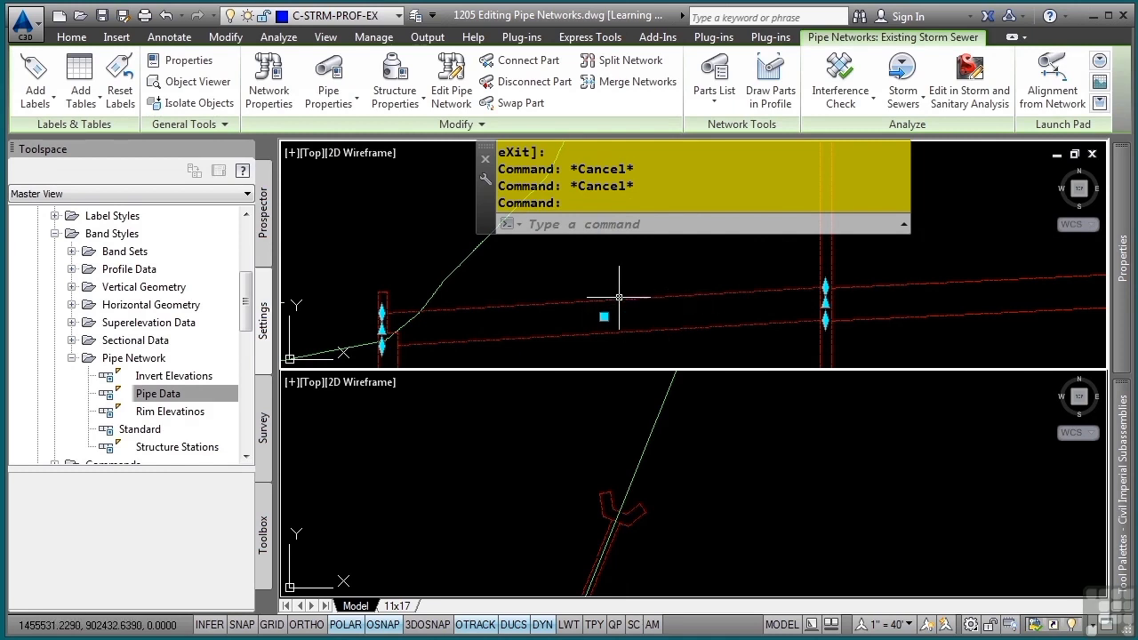
pyautogui.moveTo(660, 312); pyautogui.dragTo(656, 272, button='middle')
pyautogui.scroll(2, 641, 272)
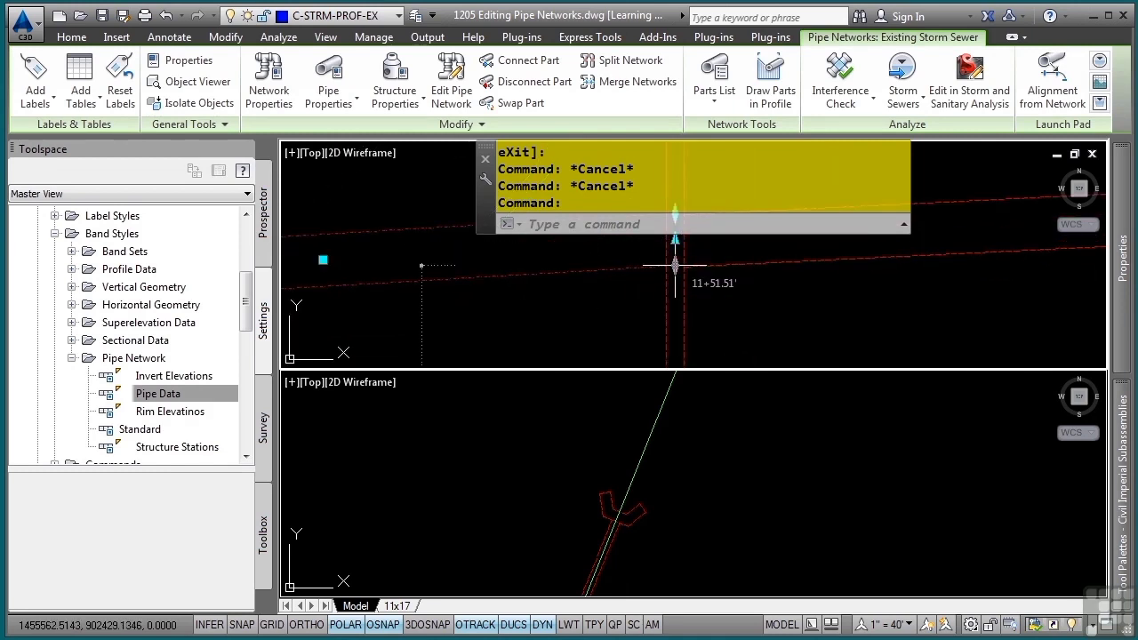
pyautogui.click(675, 264)
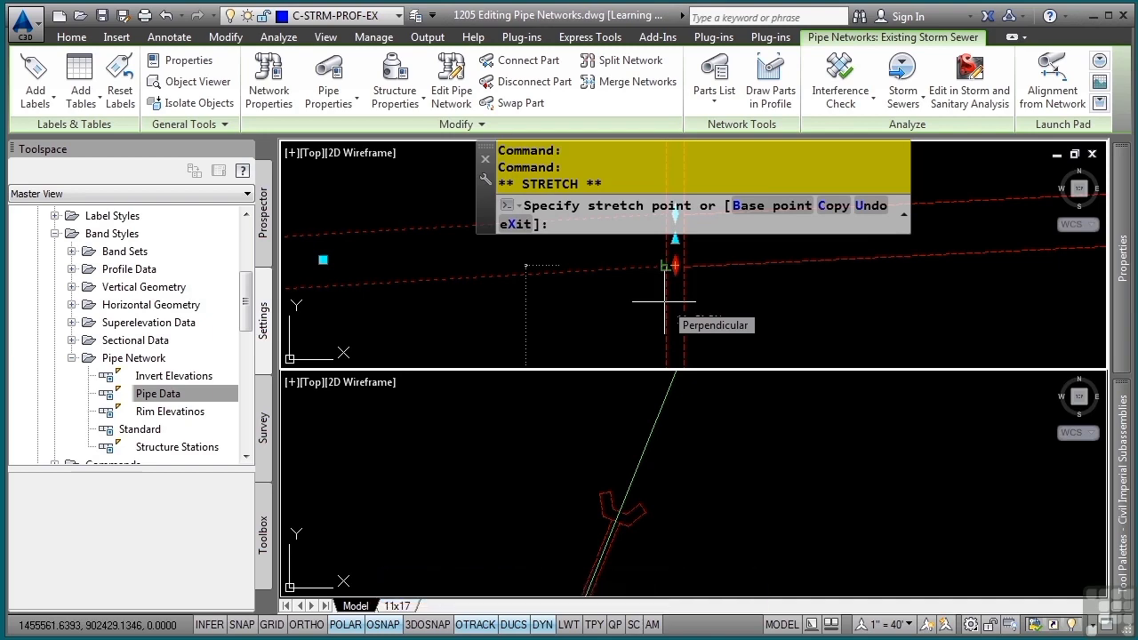
pyautogui.press('Escape')
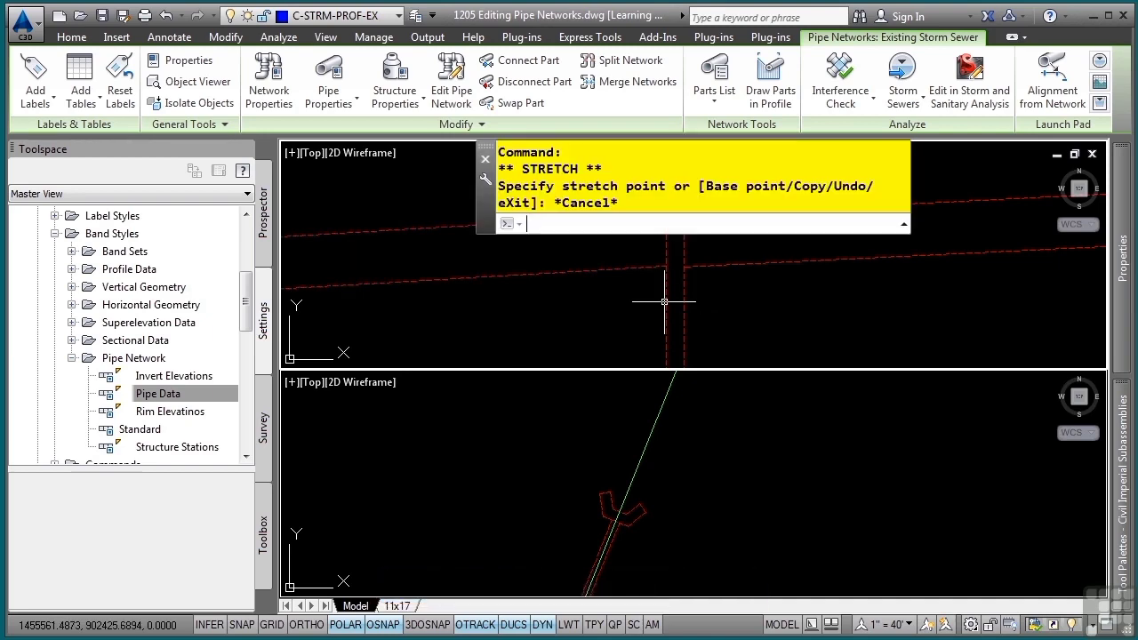
pyautogui.press('Escape')
pyautogui.press('Escape')
# Examine the edited existing storm sewer and its headwall in the wider plan and profile views.
pyautogui.click(598, 516)
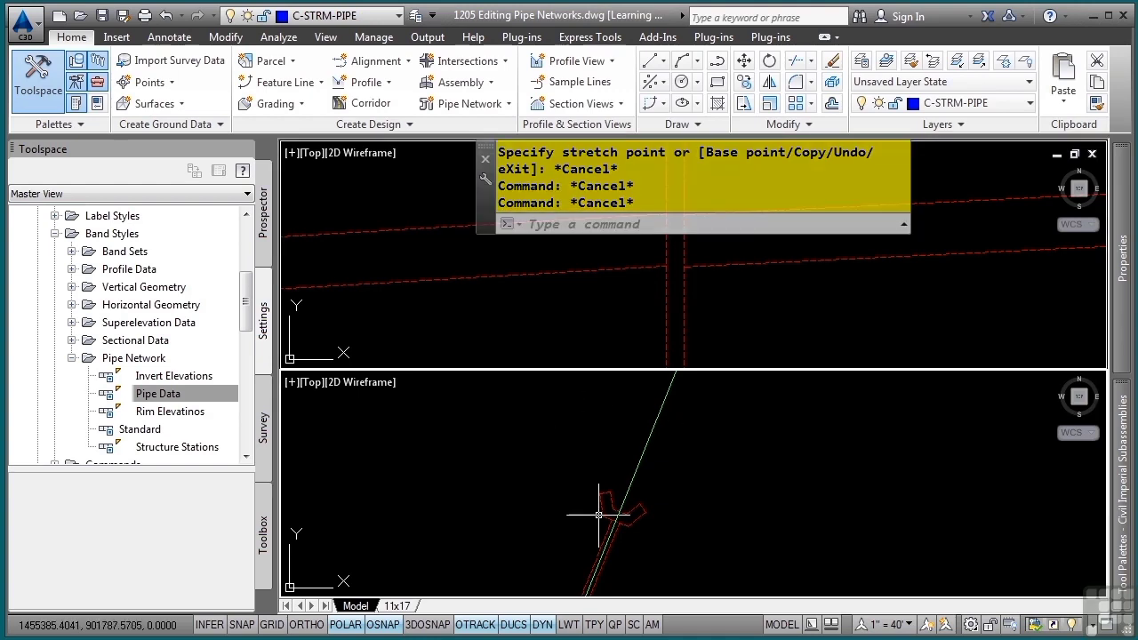
pyautogui.scroll(-6, 568, 496)
pyautogui.click(547, 308)
pyautogui.scroll(-8, 544, 311)
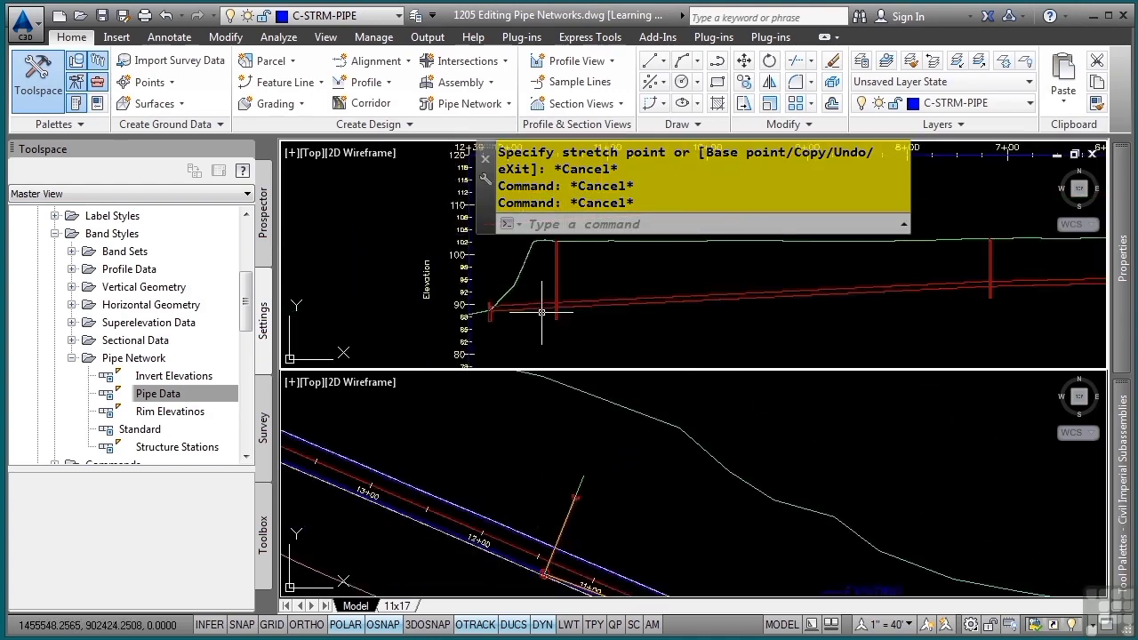
# Examine the STORM -1 network's profile view, tracing its pipes and manholes from the high end down to the outlet.
pyautogui.moveTo(541, 320); pyautogui.dragTo(582, 178, button='middle')
pyautogui.scroll(-5, 472, 325)
pyautogui.moveTo(450, 344); pyautogui.dragTo(489, 226, button='middle')
pyautogui.moveTo(331, 348); pyautogui.dragTo(464, 220, button='middle')
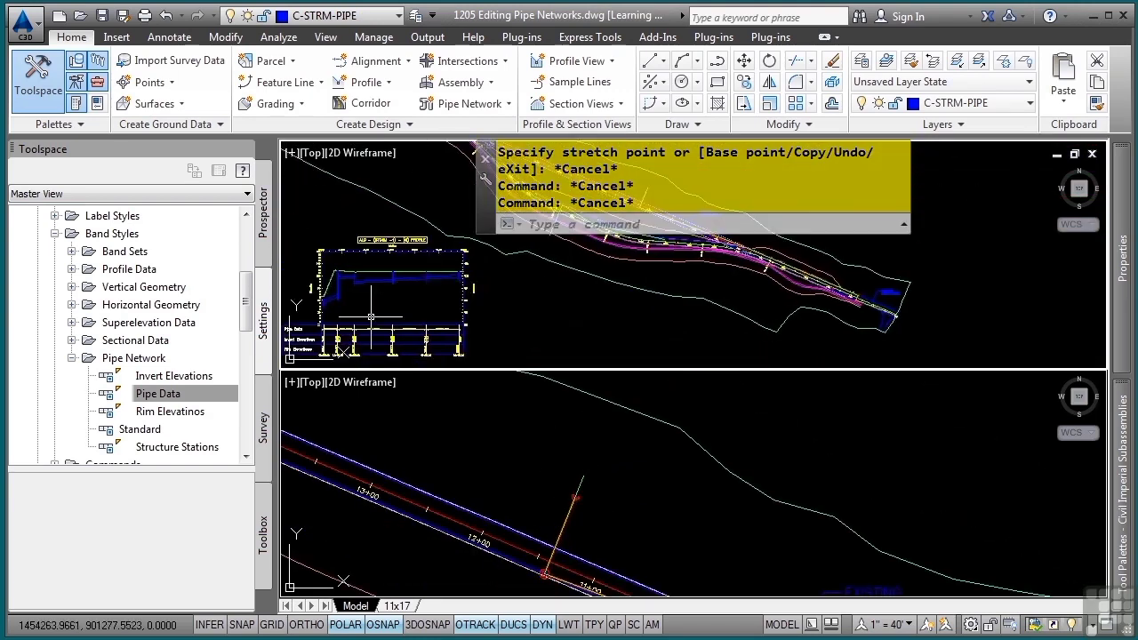
pyautogui.scroll(5, 370, 316)
pyautogui.moveTo(309, 283); pyautogui.dragTo(408, 318, button='middle')
pyautogui.scroll(2, 439, 232)
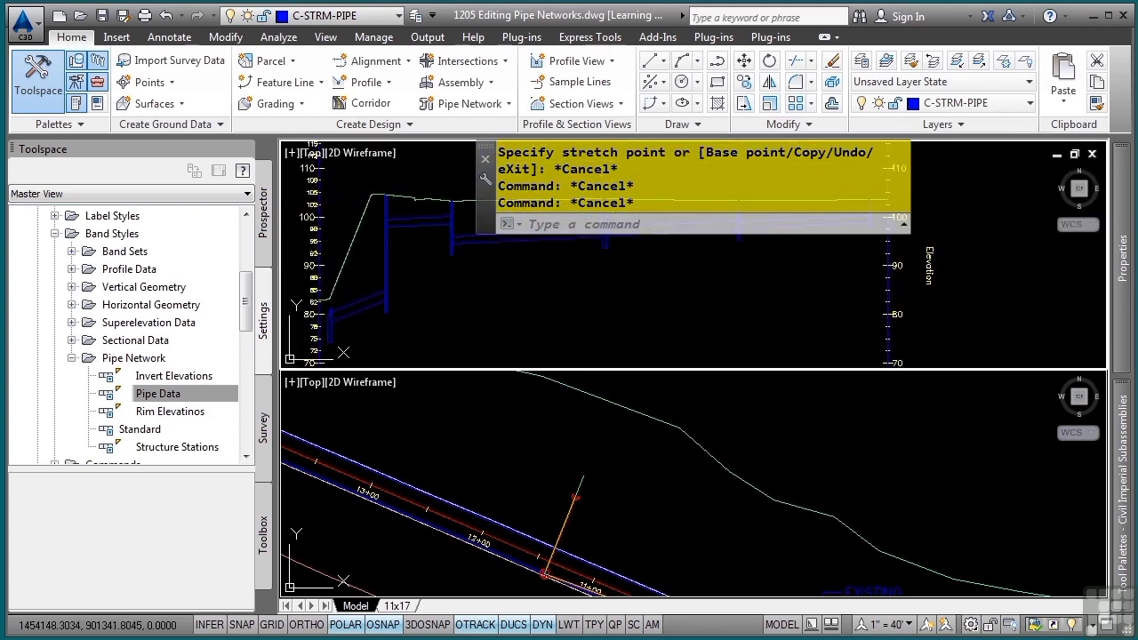
pyautogui.moveTo(596, 292); pyautogui.dragTo(599, 336, button='middle')
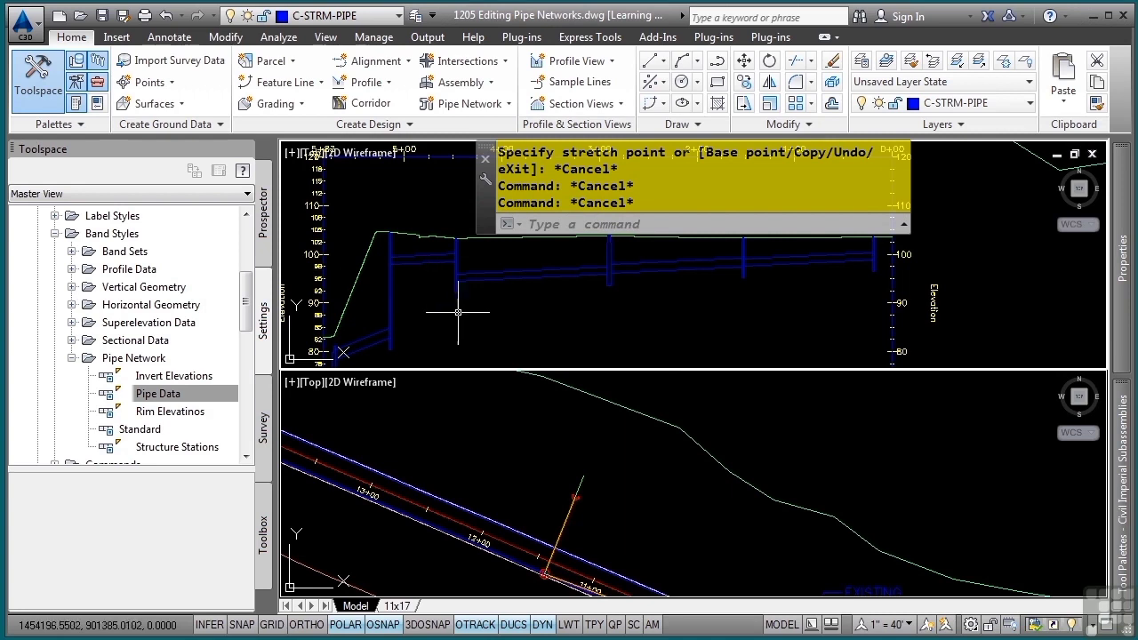
pyautogui.click(489, 440)
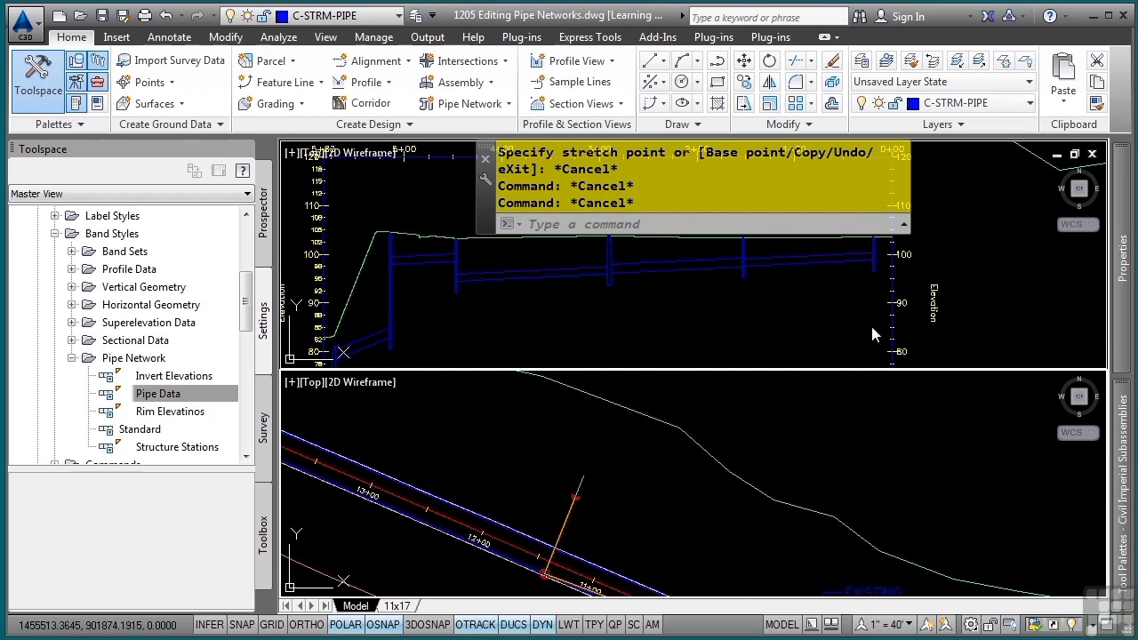
pyautogui.click(553, 487)
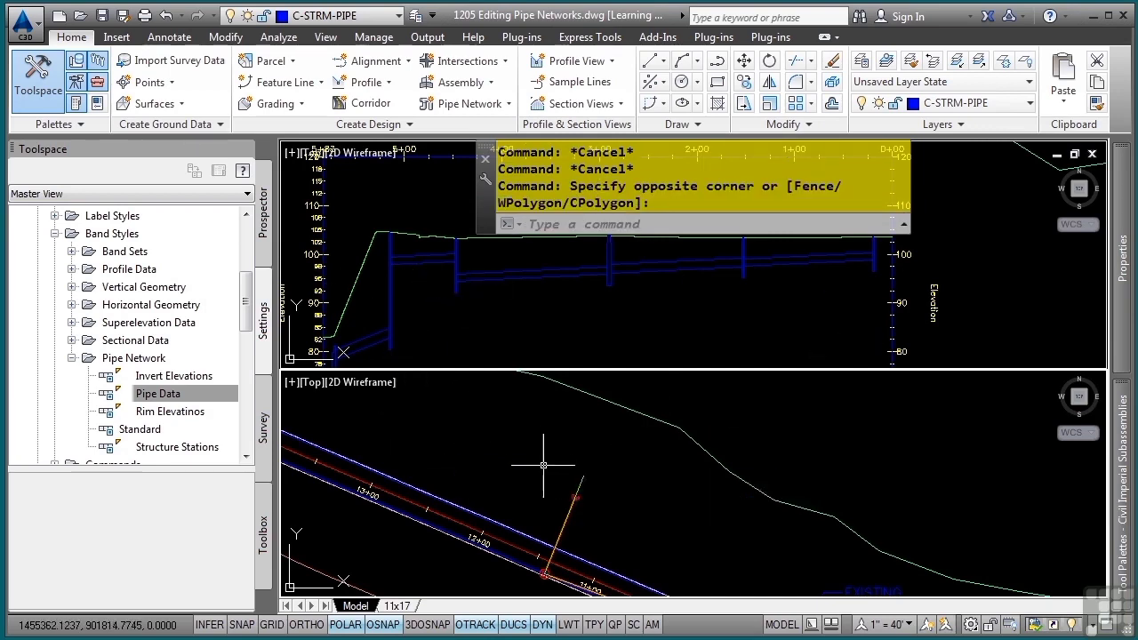
# Select the rectangular structure at the STORM -1 run's upstream end and its adjoining pipe in plan, extending the selection to similar parts.
pyautogui.scroll(-2, 553, 487)
pyautogui.scroll(-2, 553, 487)
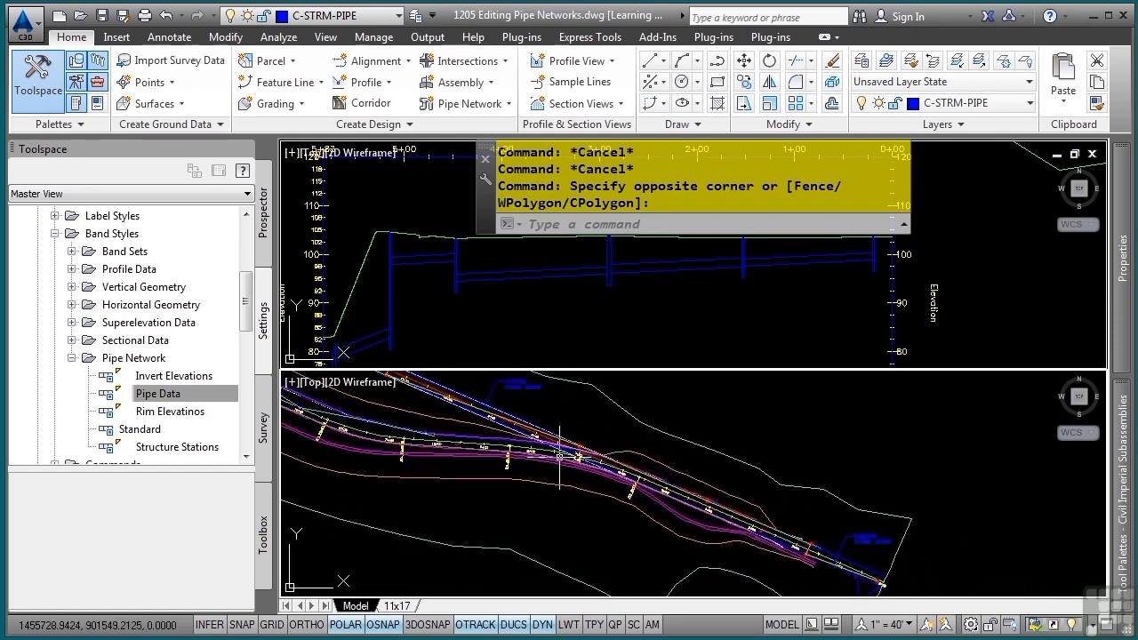
pyautogui.scroll(5, 524, 498)
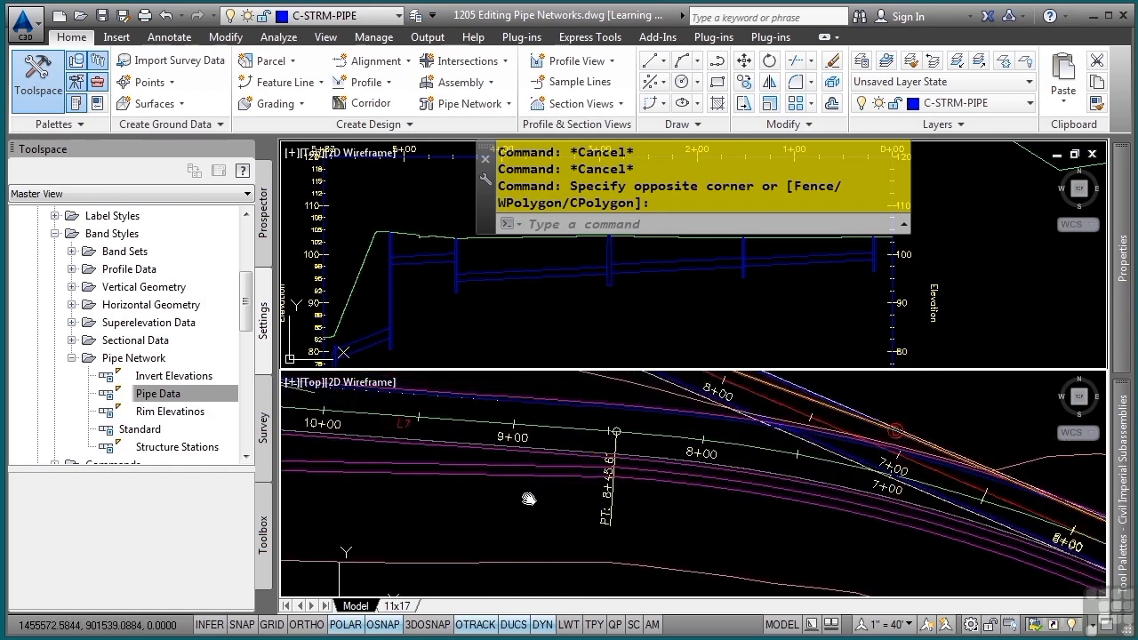
pyautogui.moveTo(528, 498); pyautogui.dragTo(771, 592, button='middle')
pyautogui.scroll(4, 554, 504)
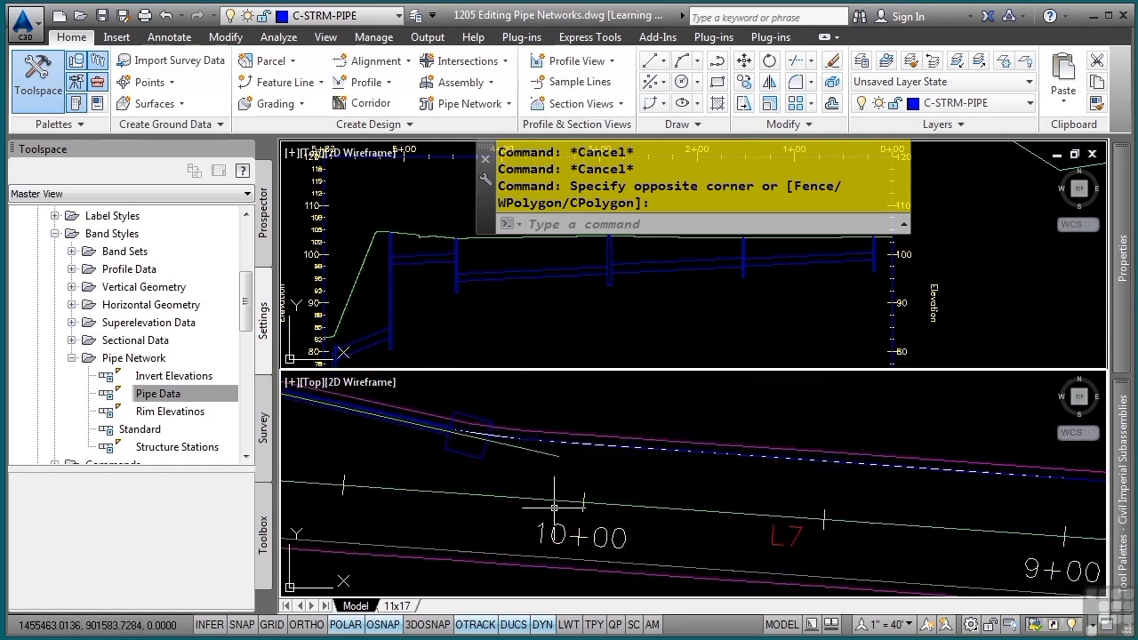
pyautogui.click(477, 458)
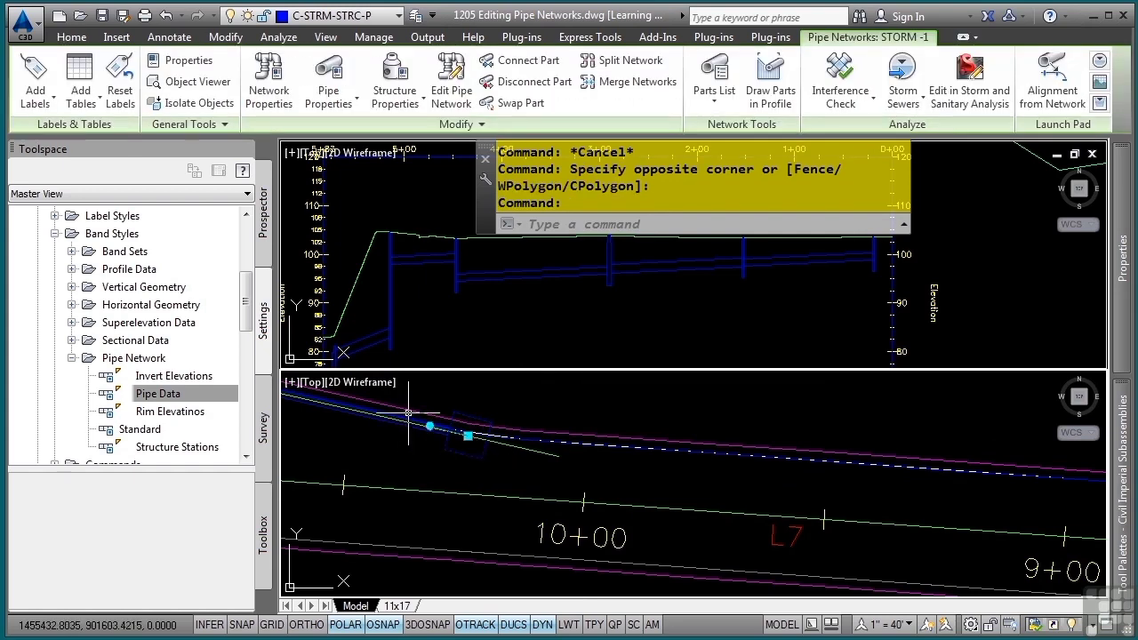
pyautogui.moveTo(408, 413); pyautogui.dragTo(669, 488, button='middle')
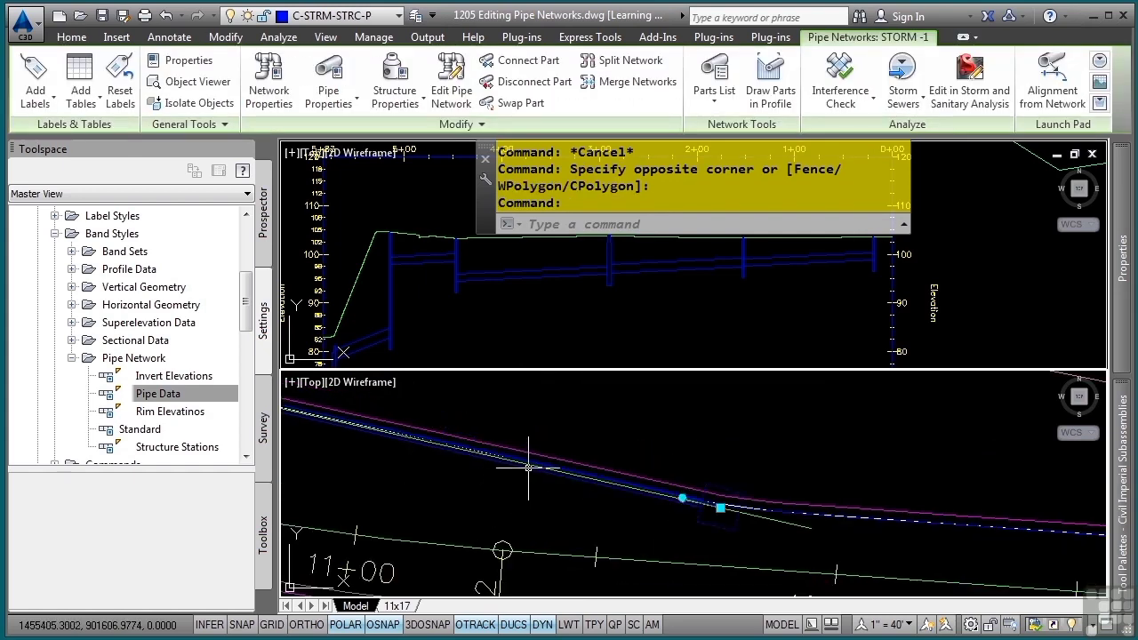
pyautogui.rightClick(469, 513)
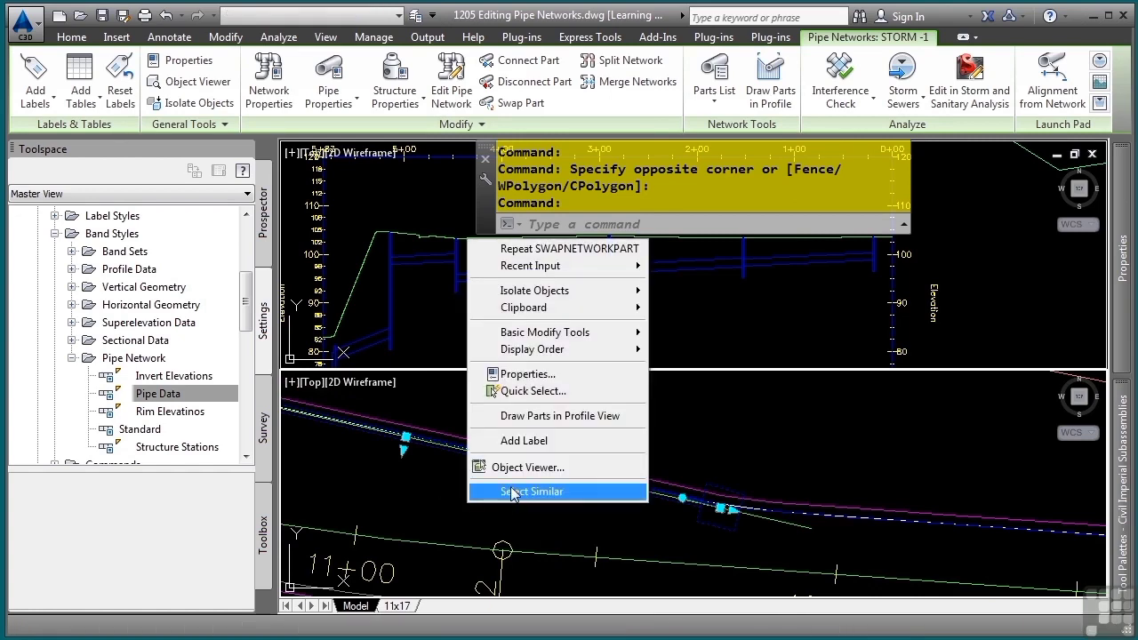
pyautogui.click(518, 496)
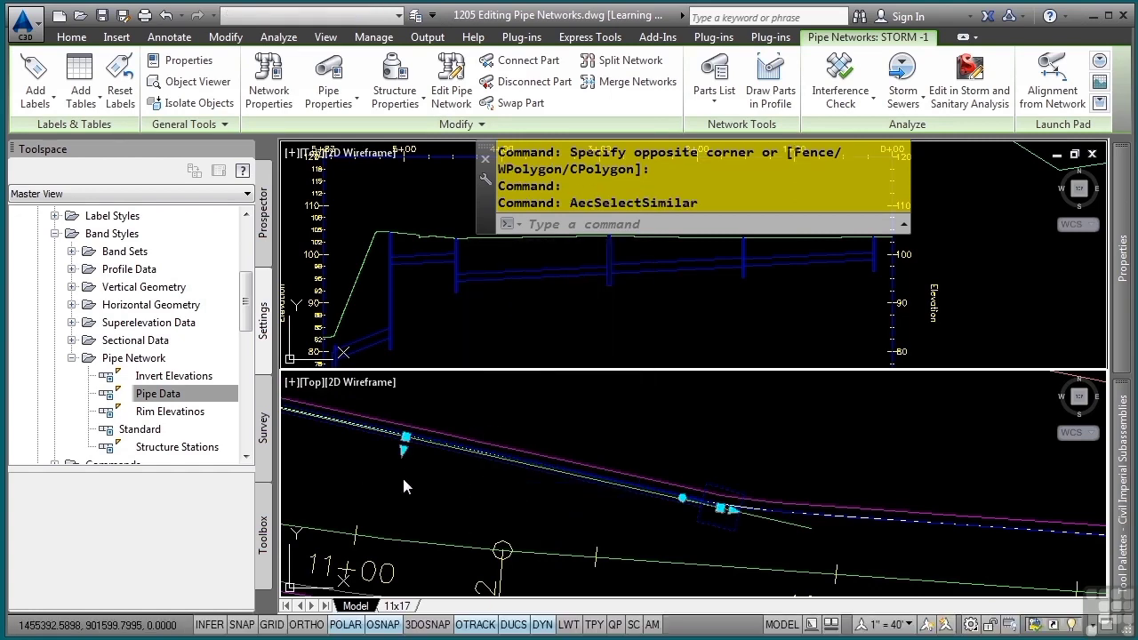
# Follow the STORM -1 run downstream in plan and complete the part selection through to the outlet structure.
pyautogui.moveTo(373, 465); pyautogui.dragTo(659, 536, button='middle')
pyautogui.moveTo(437, 499); pyautogui.dragTo(646, 572, button='middle')
pyautogui.moveTo(444, 536); pyautogui.dragTo(820, 580, button='middle')
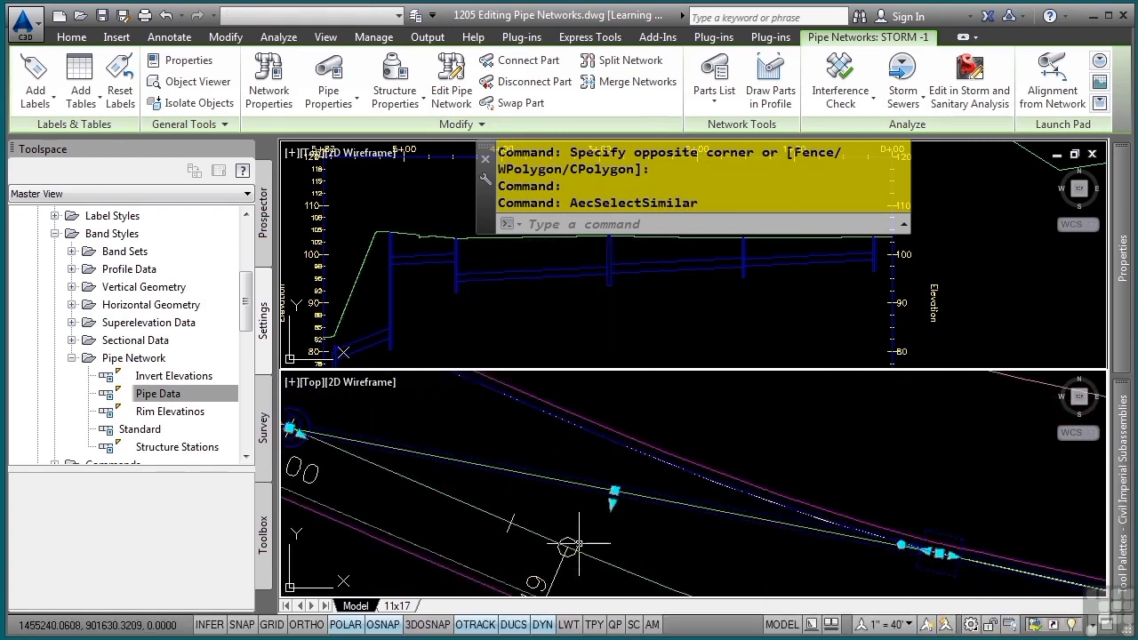
pyautogui.moveTo(579, 541); pyautogui.dragTo(854, 561, button='middle')
pyautogui.moveTo(616, 406); pyautogui.dragTo(753, 469, button='middle')
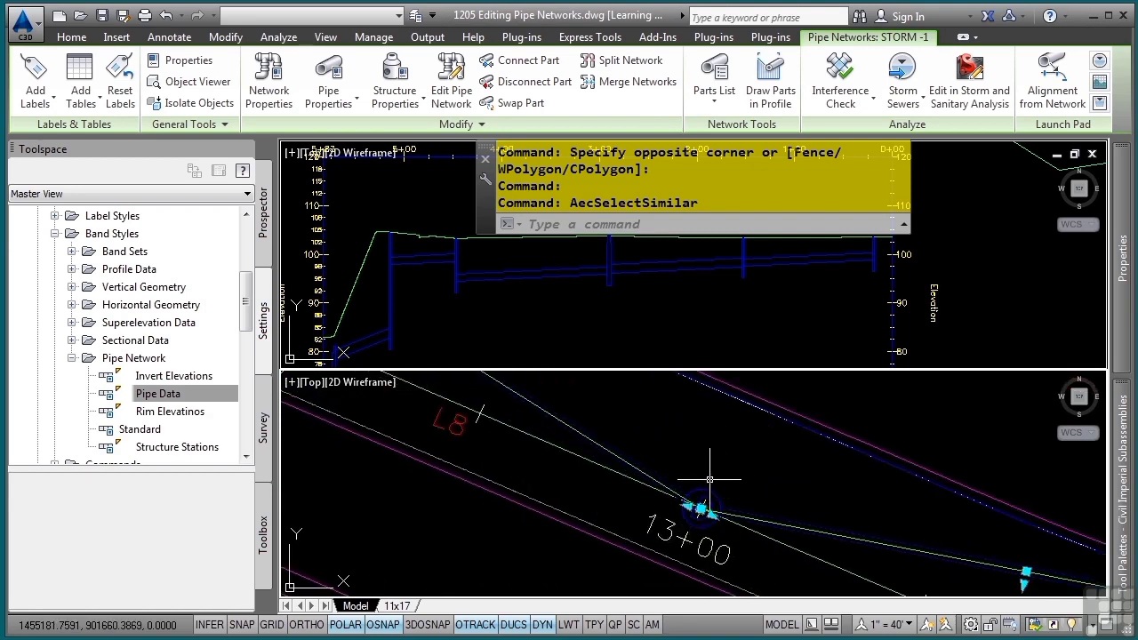
pyautogui.moveTo(571, 443); pyautogui.dragTo(835, 551, button='middle')
pyautogui.moveTo(500, 444)
pyautogui.mouseDown(button='middle')
pyautogui.moveTo(738, 610)
pyautogui.moveTo(787, 619)
pyautogui.mouseUp(button='middle')
pyautogui.moveTo(563, 543); pyautogui.dragTo(767, 425, button='middle')
pyautogui.moveTo(658, 558); pyautogui.dragTo(574, 447, button='middle')
pyautogui.moveTo(604, 518); pyautogui.dragTo(616, 393, button='middle')
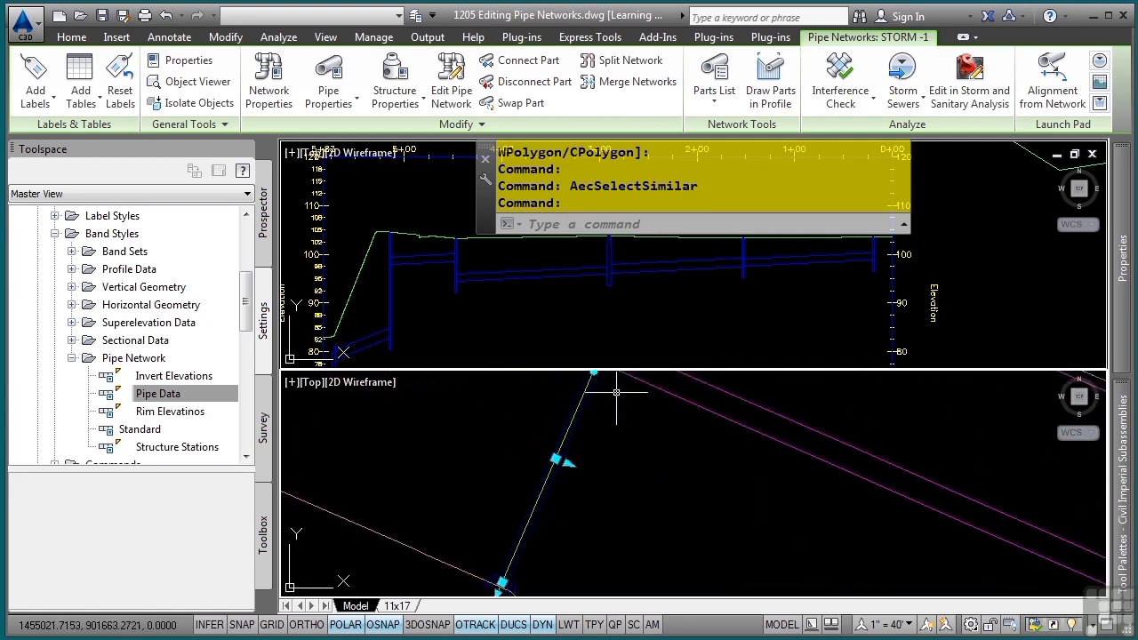
pyautogui.moveTo(602, 577); pyautogui.dragTo(596, 415, button='middle')
pyautogui.click(496, 422)
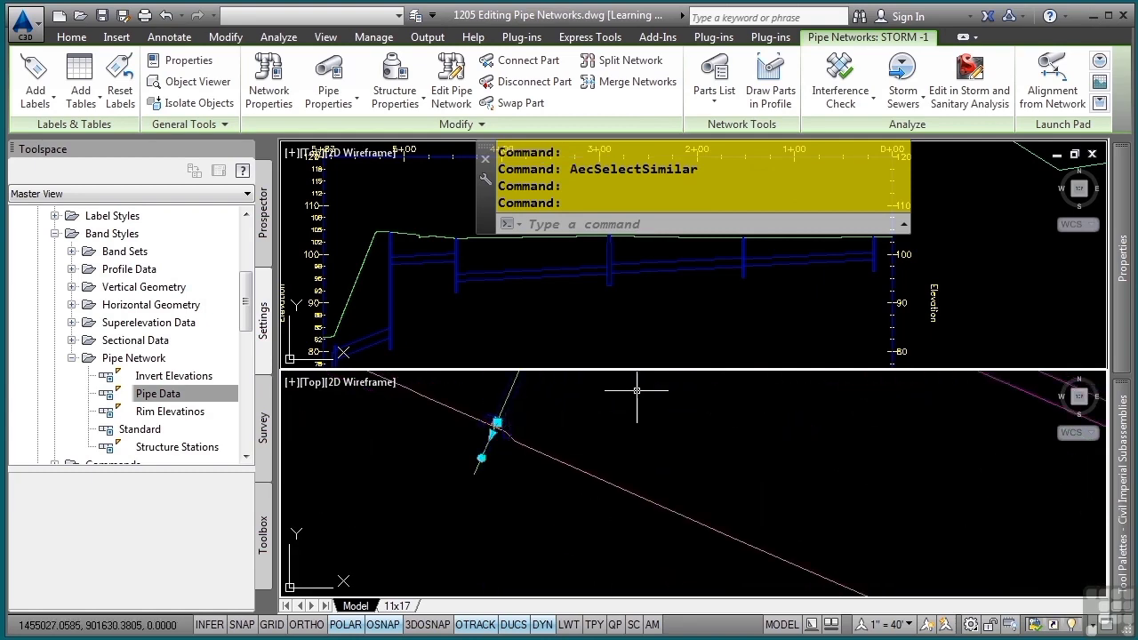
# Apply the design rules to only the rectangular structure at the STORM -1 run's upstream end.
pyautogui.click(533, 127)
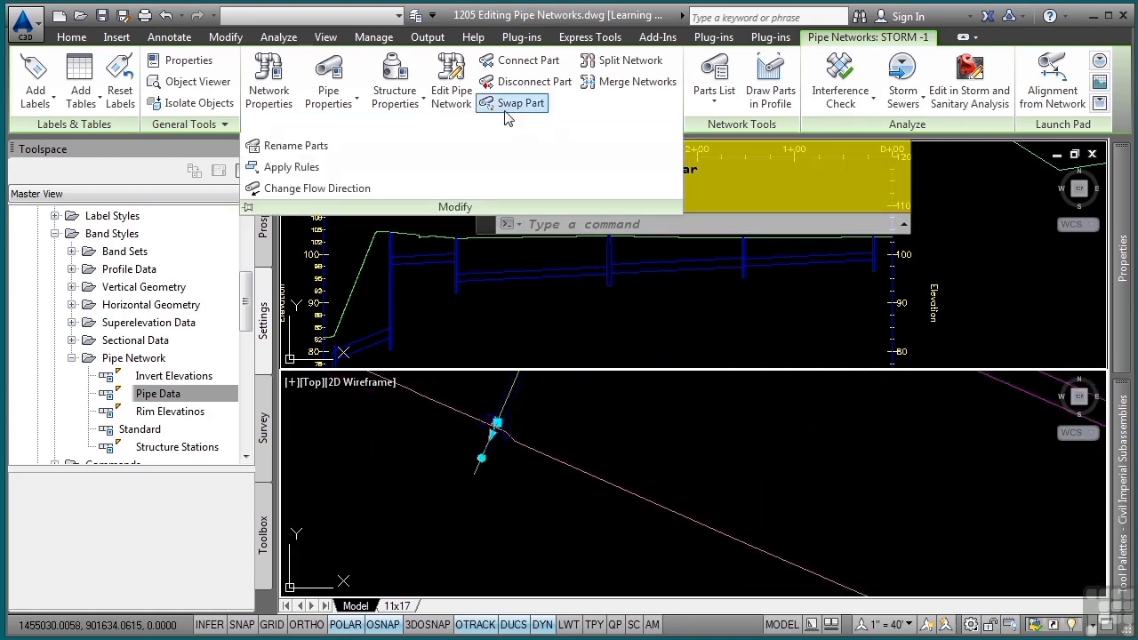
pyautogui.click(295, 169)
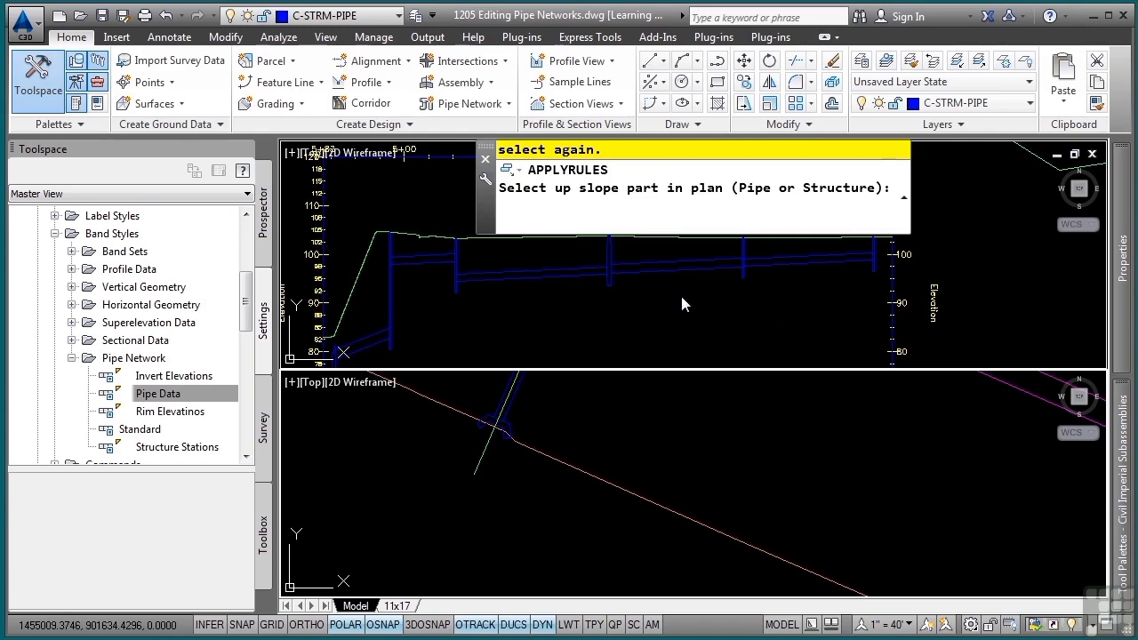
pyautogui.click(787, 409)
pyautogui.scroll(-4, 877, 482)
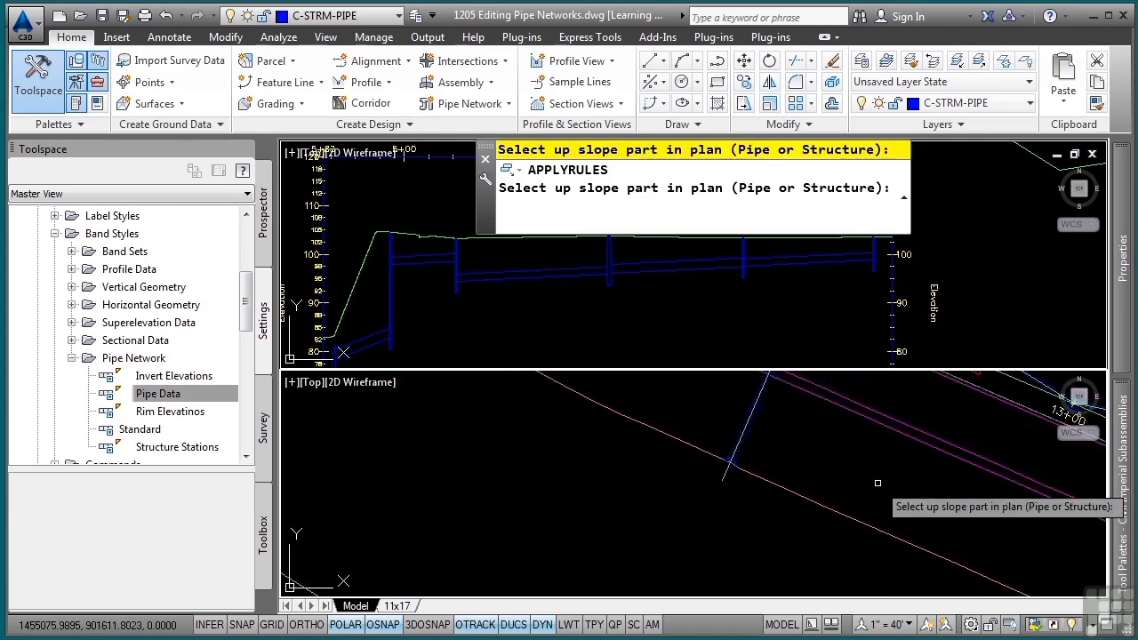
pyautogui.scroll(-2, 877, 482)
pyautogui.moveTo(884, 479); pyautogui.dragTo(329, 445, button='middle')
pyautogui.moveTo(1058, 511); pyautogui.dragTo(649, 500, button='middle')
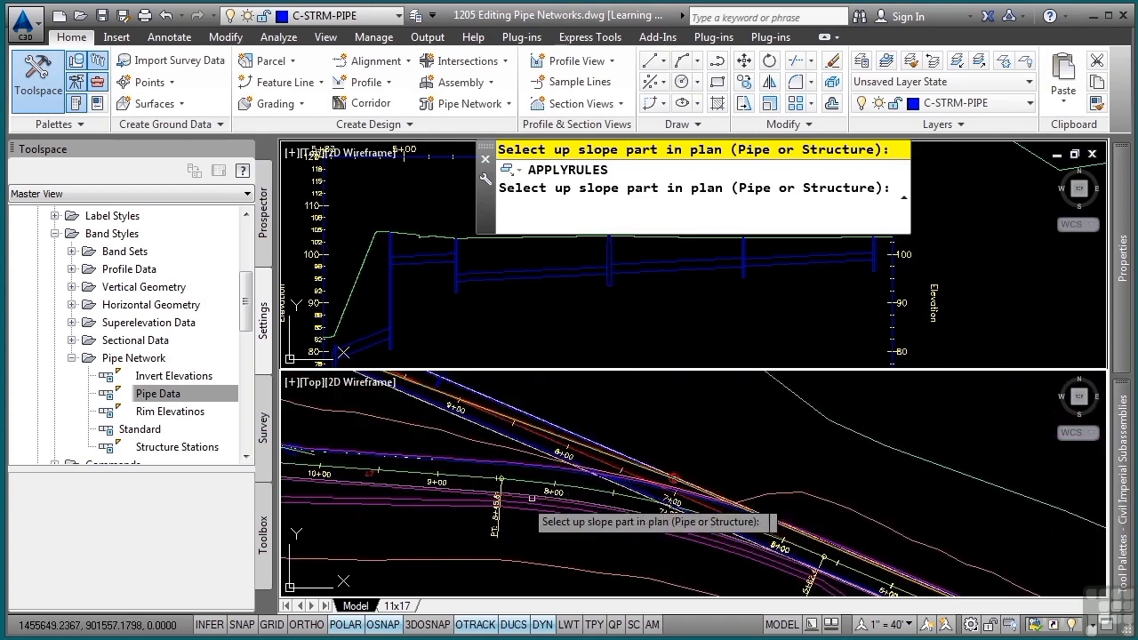
pyautogui.moveTo(382, 459); pyautogui.dragTo(699, 483, button='middle')
pyautogui.scroll(6, 595, 477)
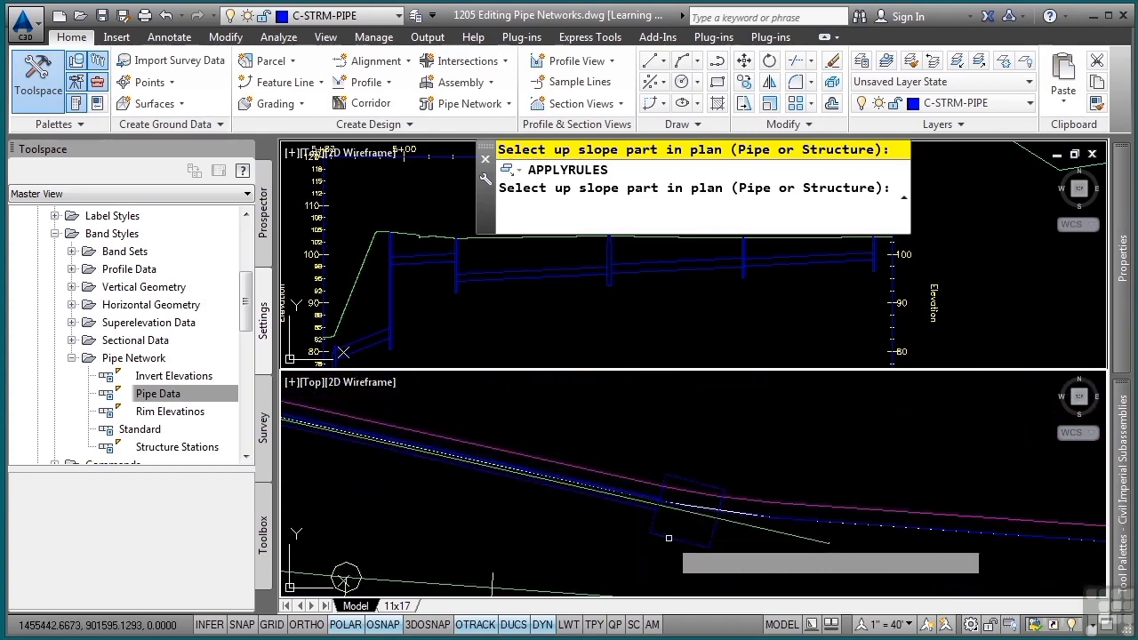
pyautogui.click(669, 537)
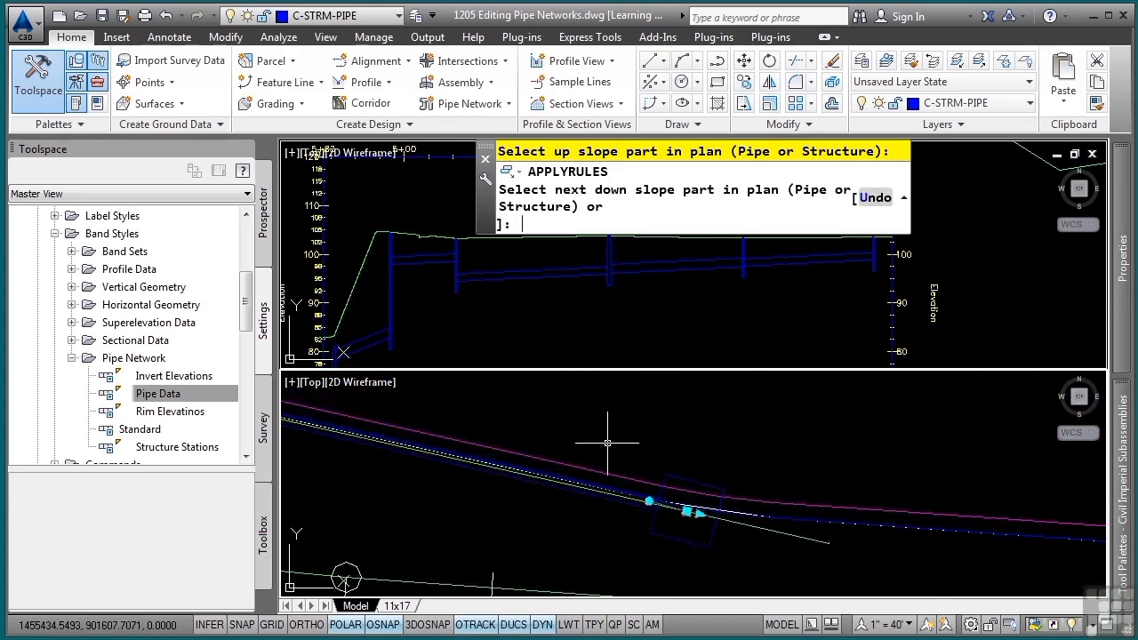
pyautogui.press('Return')
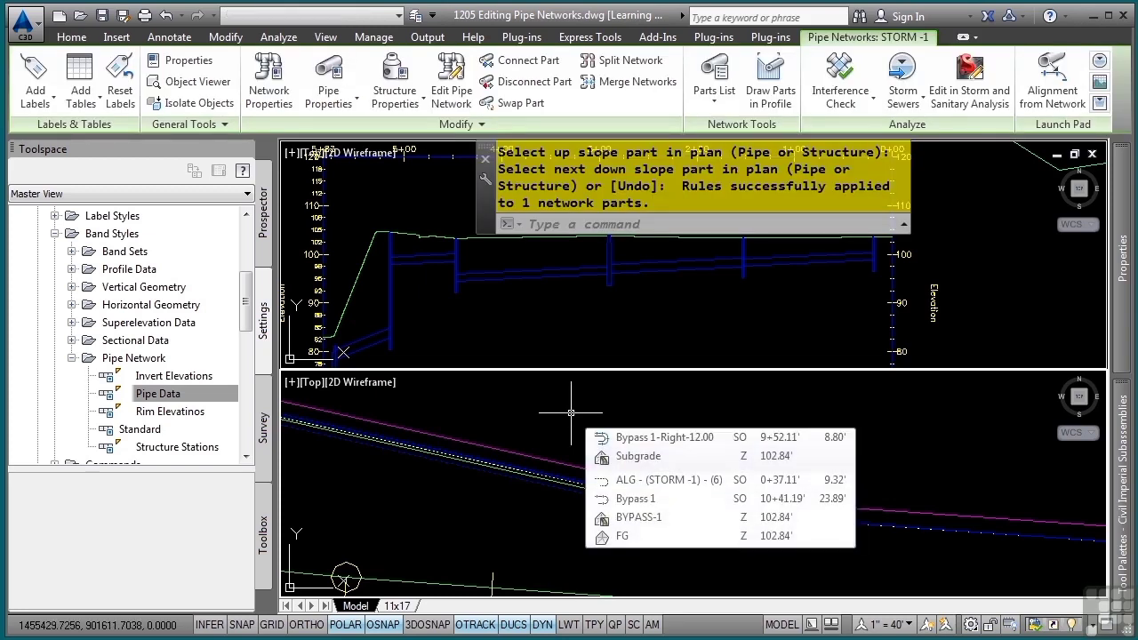
# Apply the design rules to the whole STORM -1 run, from the upstream rectangular structure down to the outlet structure.
pyautogui.click(430, 126)
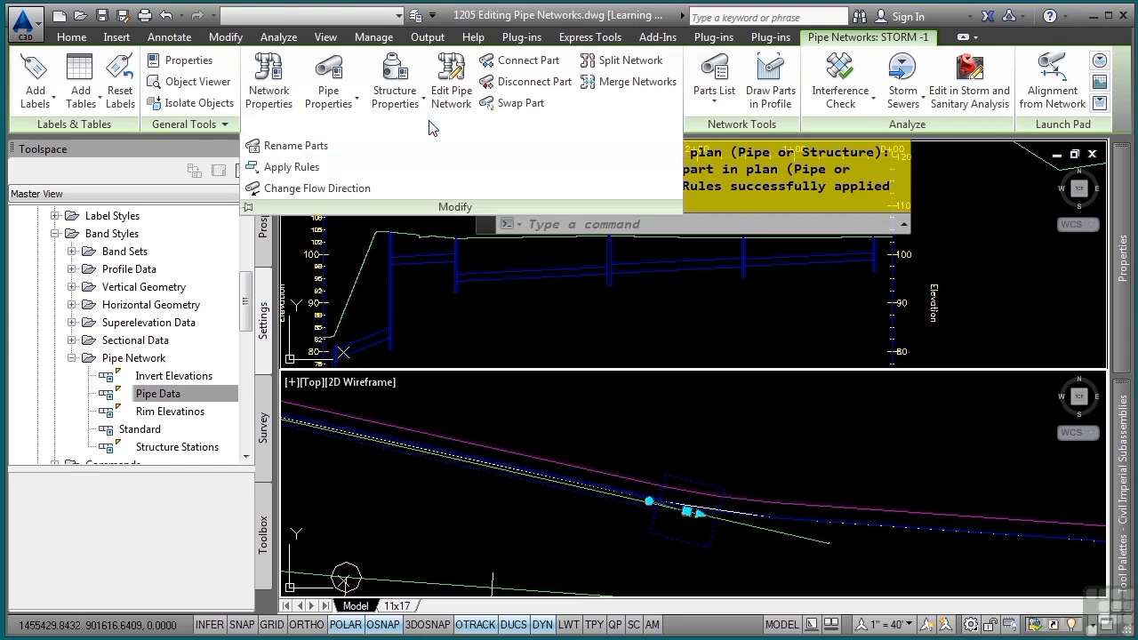
pyautogui.click(294, 167)
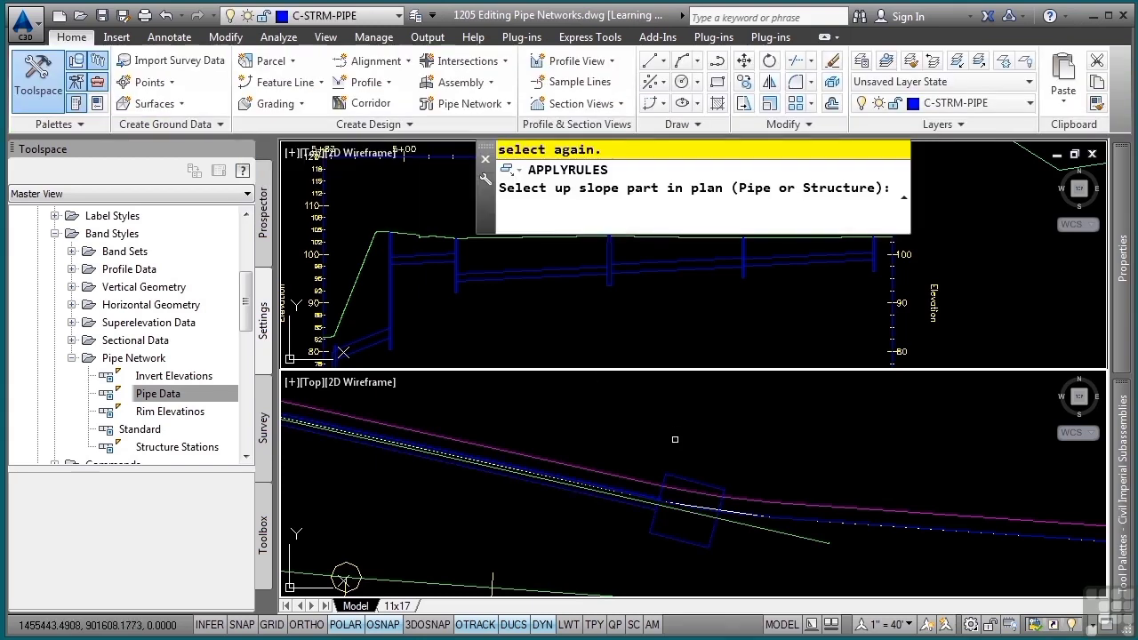
pyautogui.click(670, 477)
pyautogui.scroll(-6, 533, 455)
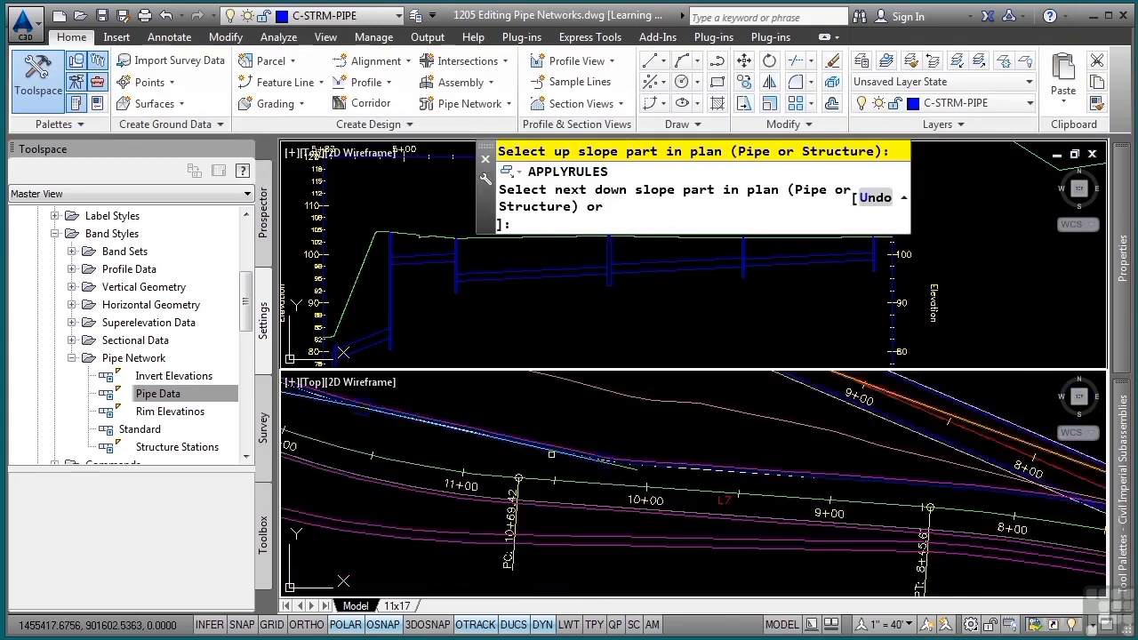
pyautogui.moveTo(436, 461); pyautogui.dragTo(828, 502, button='middle')
pyautogui.scroll(8, 601, 493)
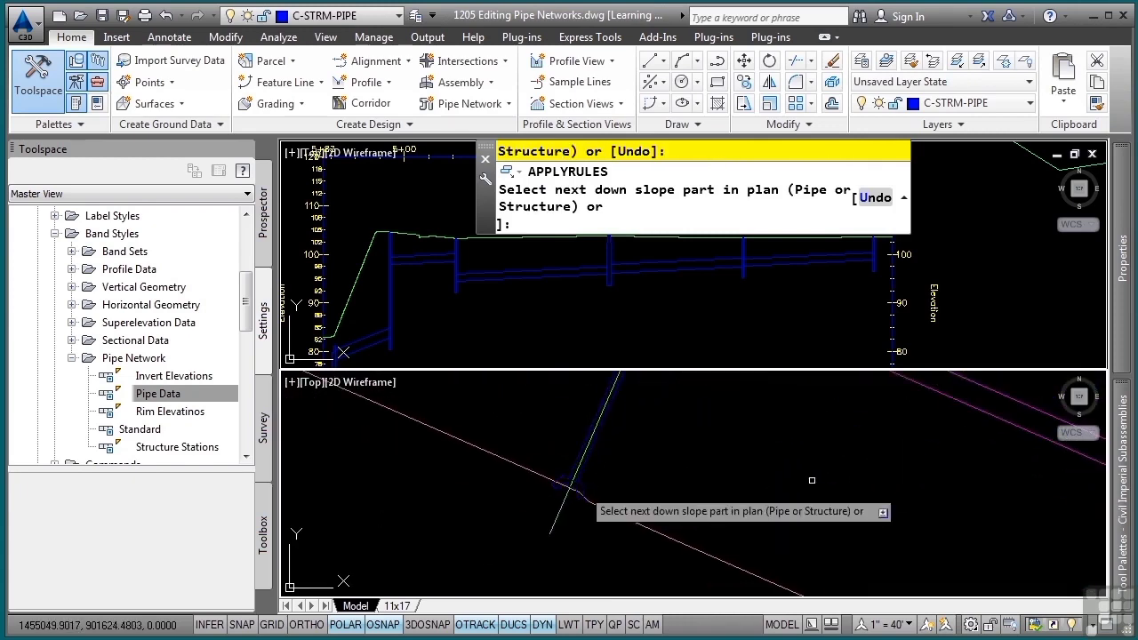
pyautogui.press('Return')
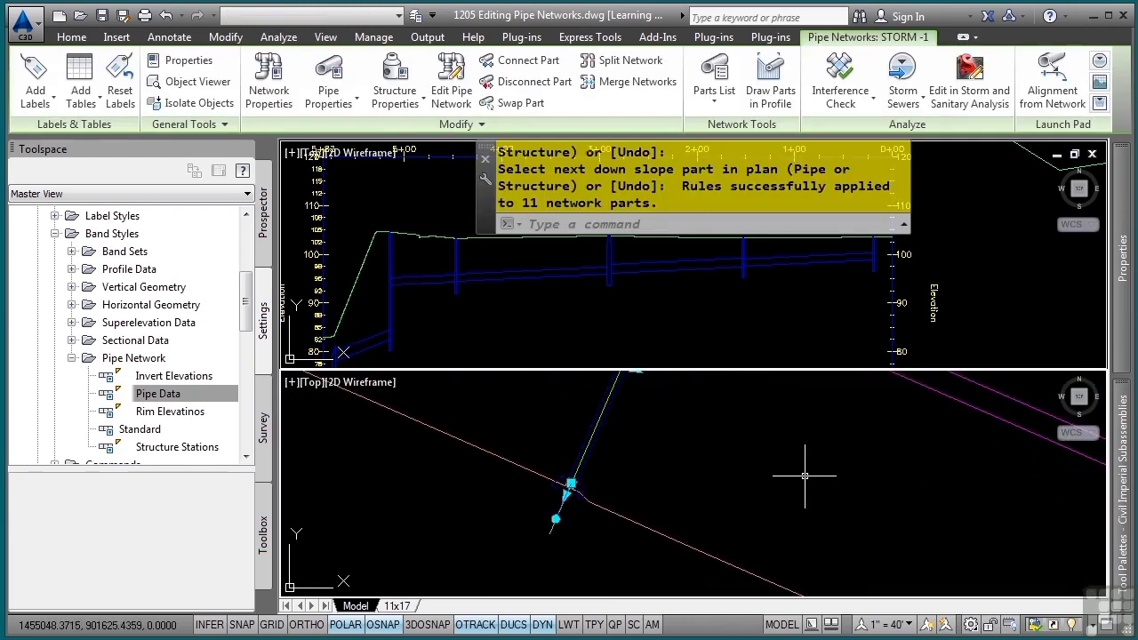
# Clear the selection and stretch the outlet pipe's upstream invert in the profile view up to the incoming pipe's invert at the manhole.
pyautogui.click(492, 329)
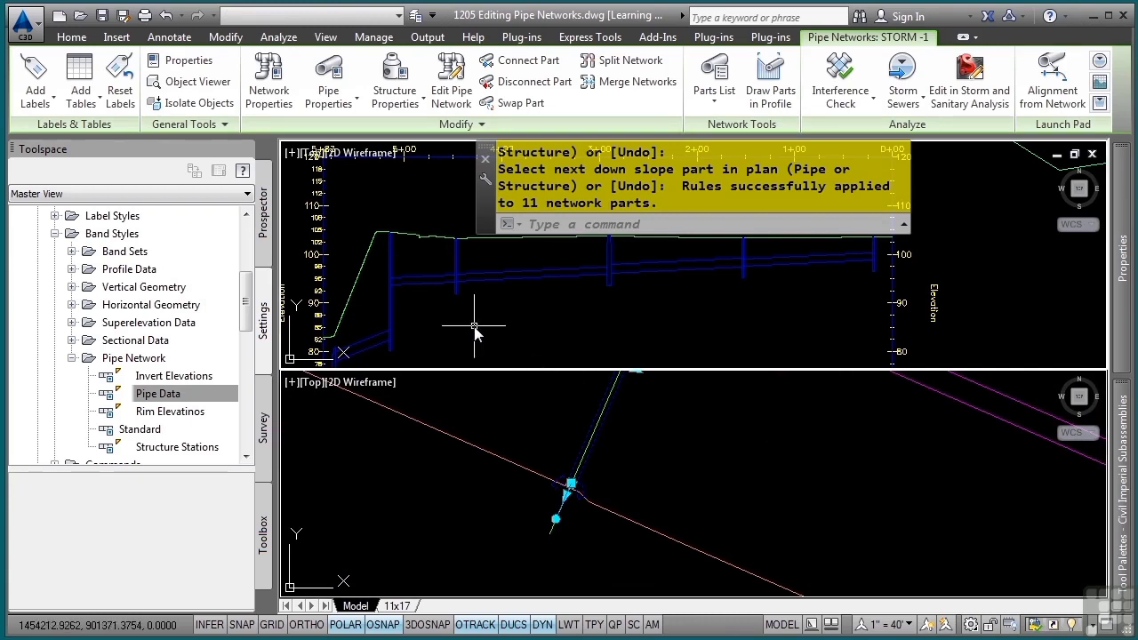
pyautogui.moveTo(477, 326); pyautogui.dragTo(670, 316, button='middle')
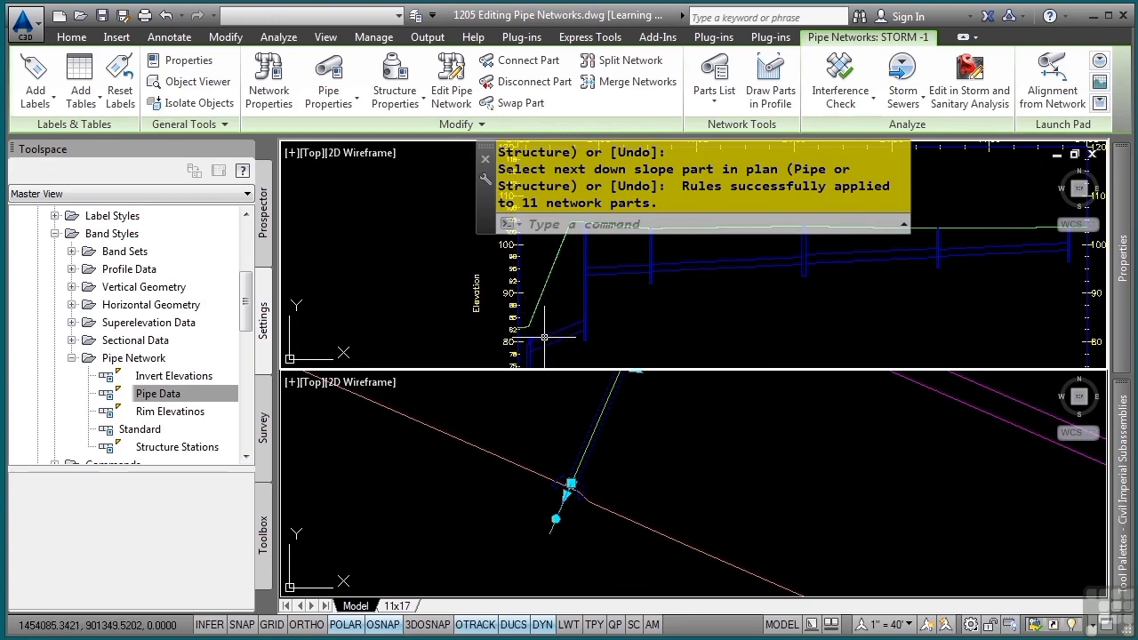
pyautogui.press('Escape')
pyautogui.press('Escape')
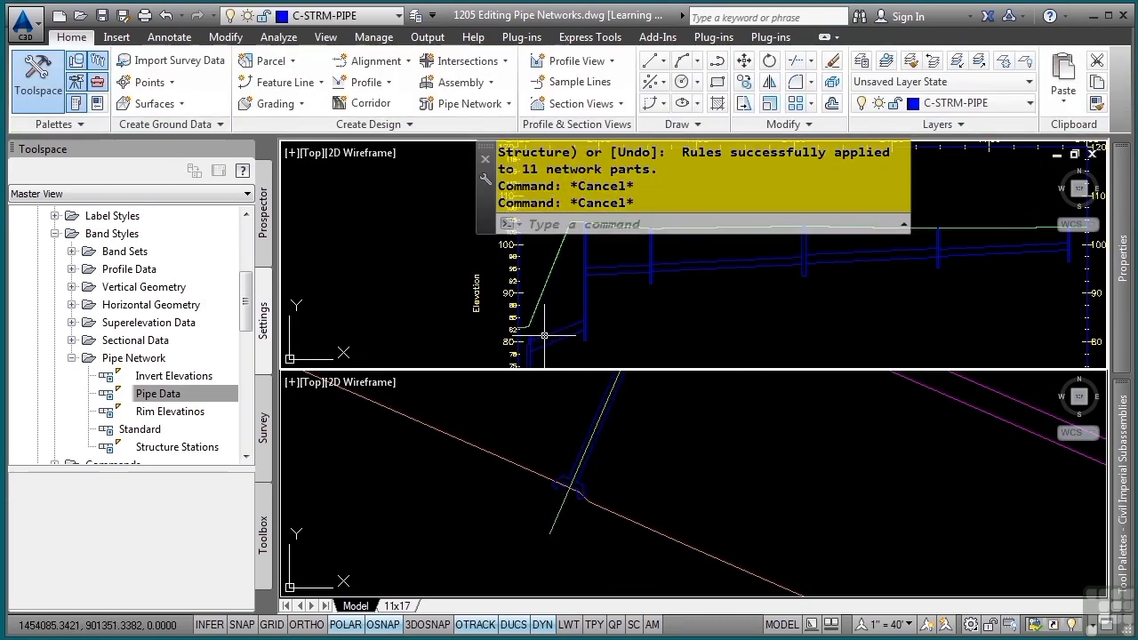
pyautogui.click(542, 335)
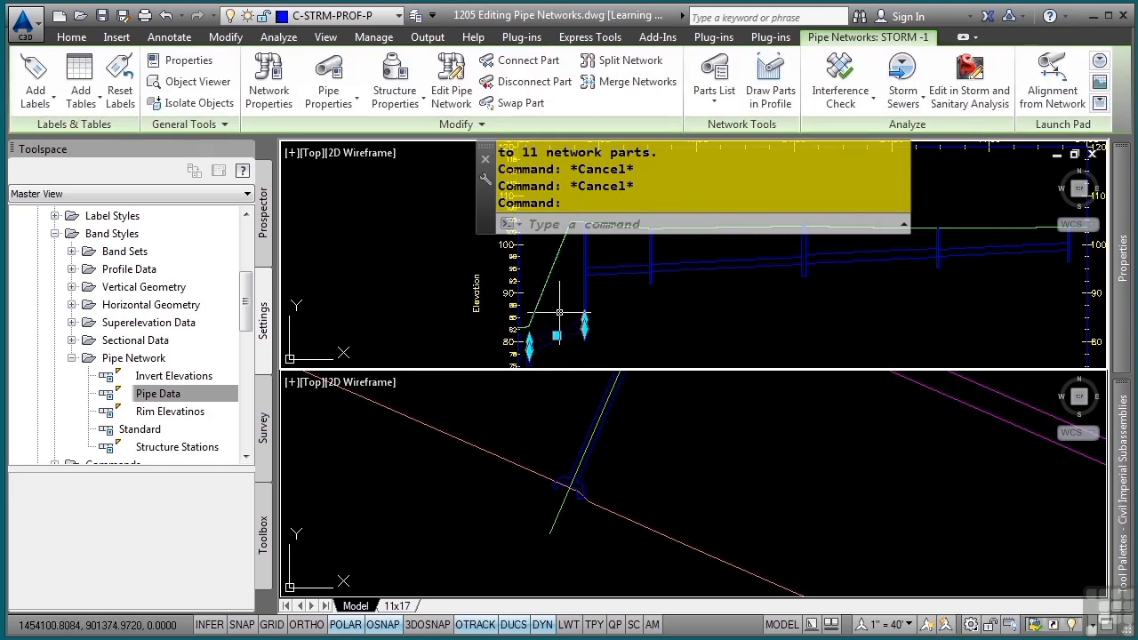
pyautogui.scroll(3, 559, 313)
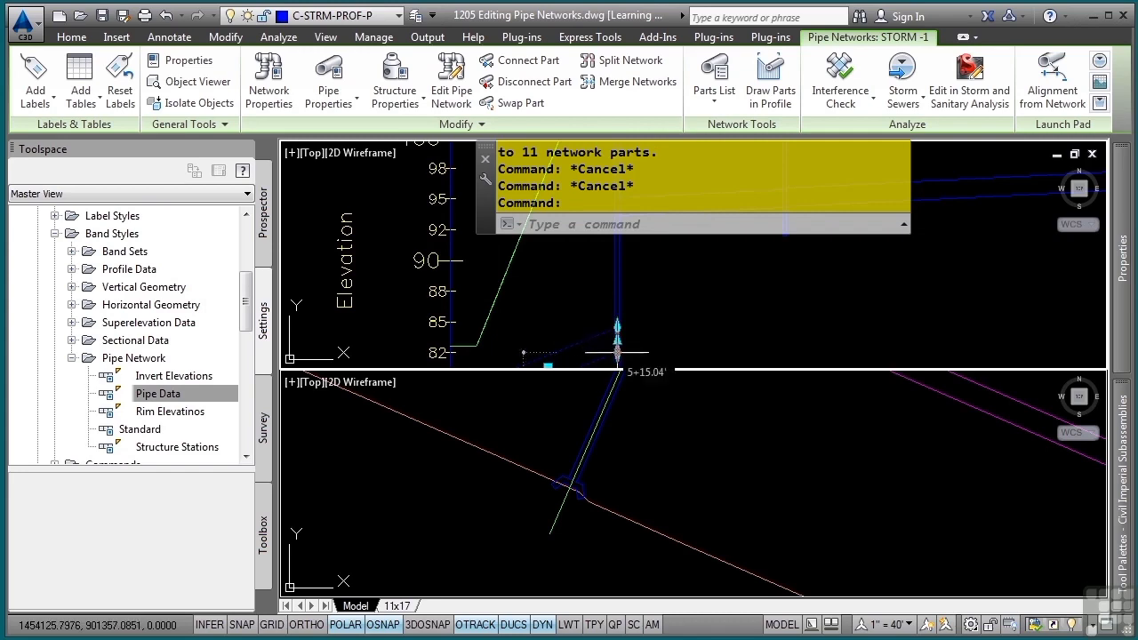
pyautogui.click(617, 353)
pyautogui.moveTo(619, 284); pyautogui.dragTo(618, 418, button='middle')
pyautogui.moveTo(668, 364); pyautogui.dragTo(670, 312, button='middle')
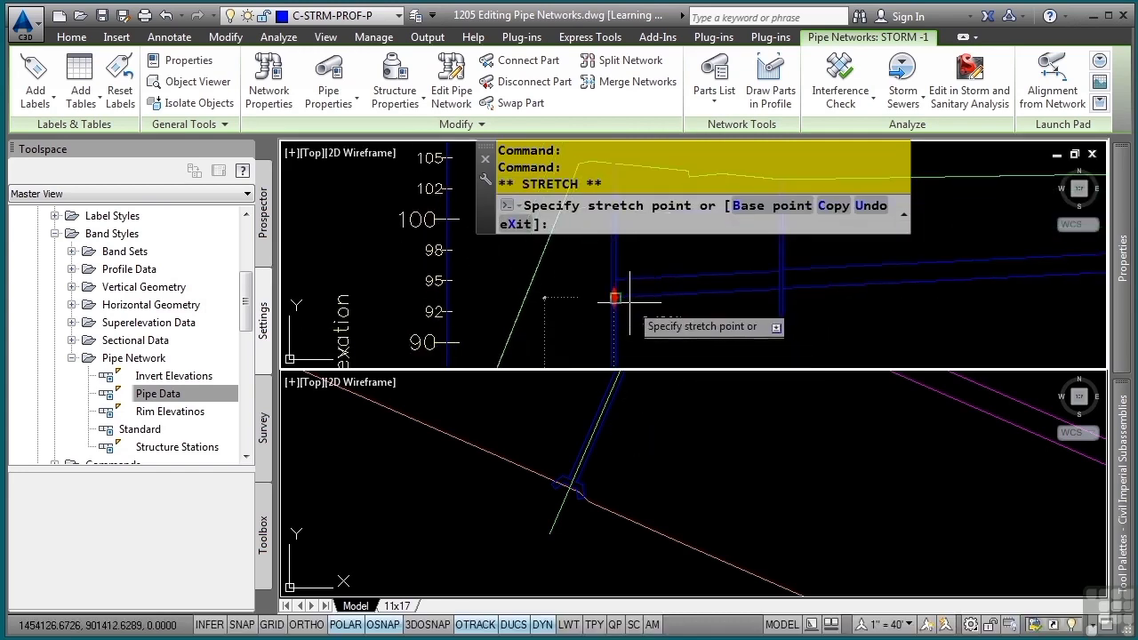
pyautogui.click(658, 297)
pyautogui.scroll(-2, 756, 305)
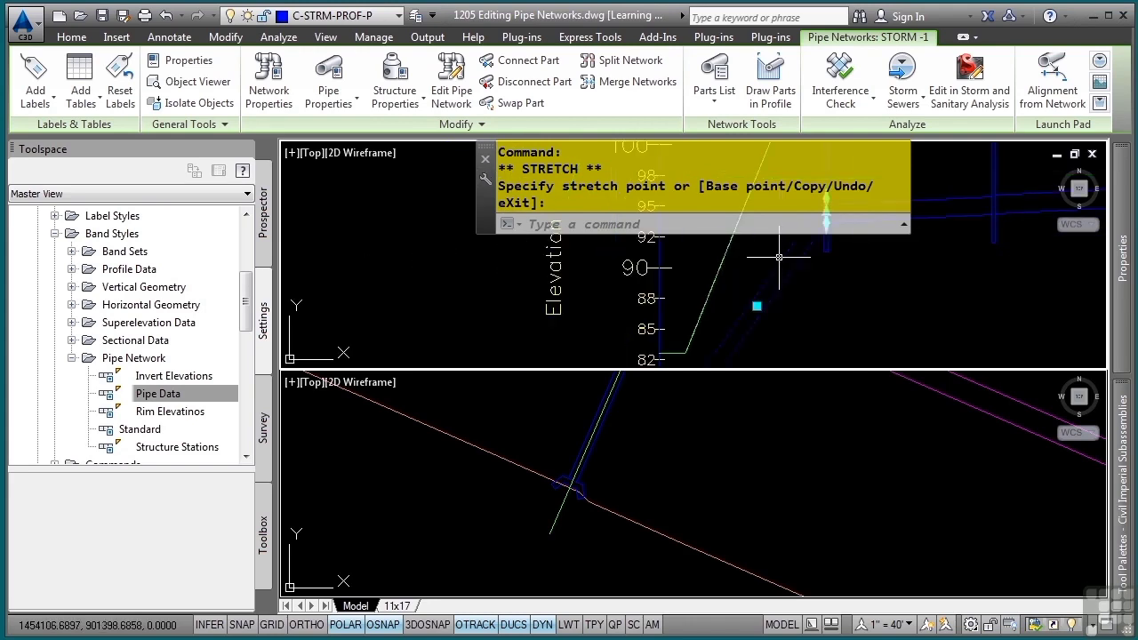
# Stretch the outlet pipe's downstream invert up to the ground line at the outlet structure in the profile view and clear the selection.
pyautogui.scroll(-2, 761, 308)
pyautogui.scroll(7, 756, 320)
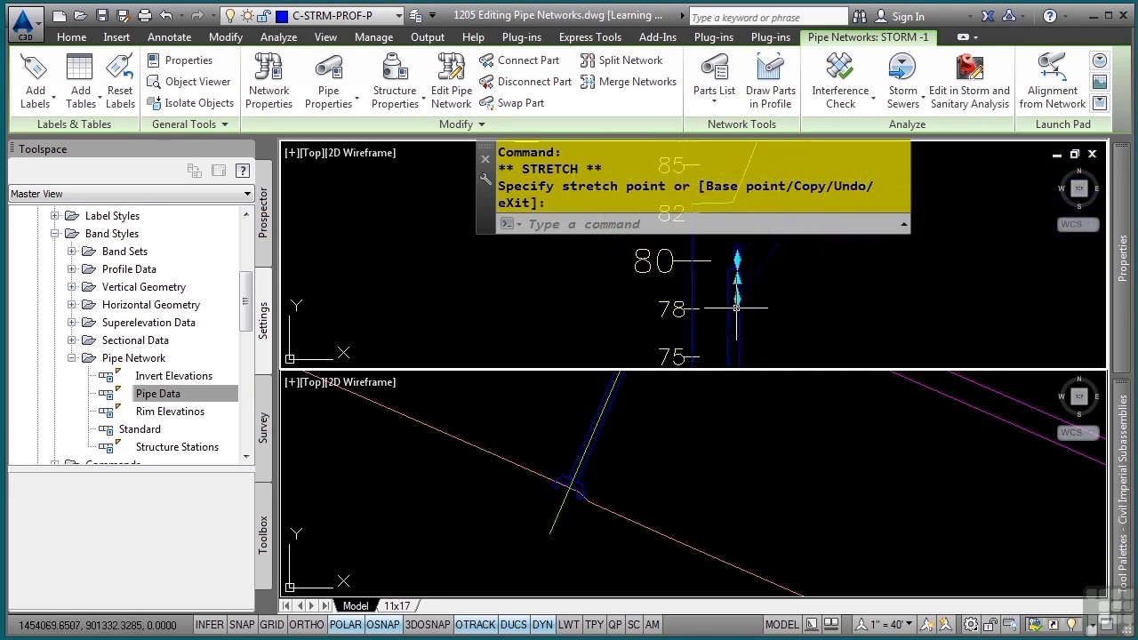
pyautogui.click(737, 299)
pyautogui.moveTo(820, 268); pyautogui.dragTo(747, 432, button='middle')
pyautogui.moveTo(686, 338); pyautogui.dragTo(709, 283, button='middle')
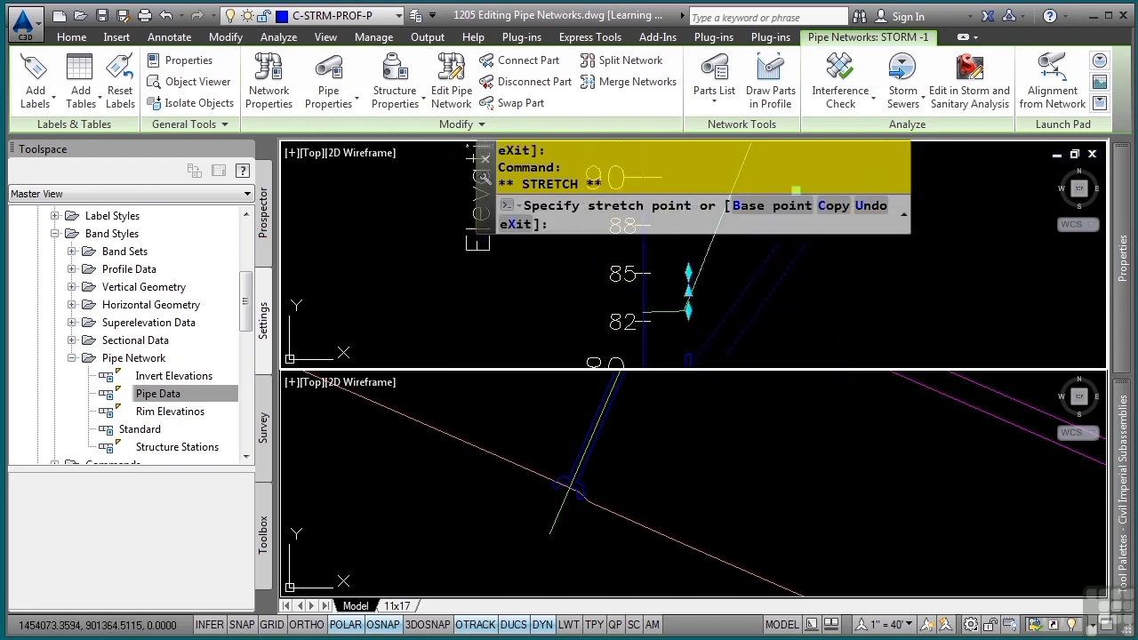
pyautogui.click(701, 291)
pyautogui.scroll(-2, 848, 342)
pyautogui.moveTo(848, 341); pyautogui.dragTo(651, 244, button='middle')
pyautogui.press('Escape')
pyautogui.press('Escape')
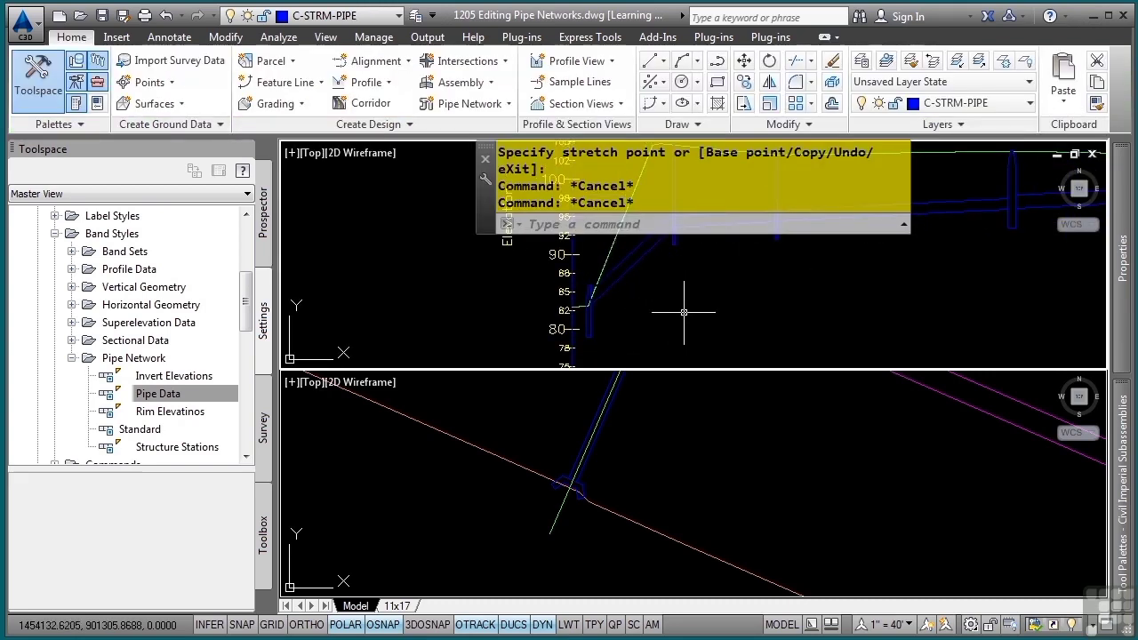
pyautogui.moveTo(701, 287); pyautogui.dragTo(643, 336, button='middle')
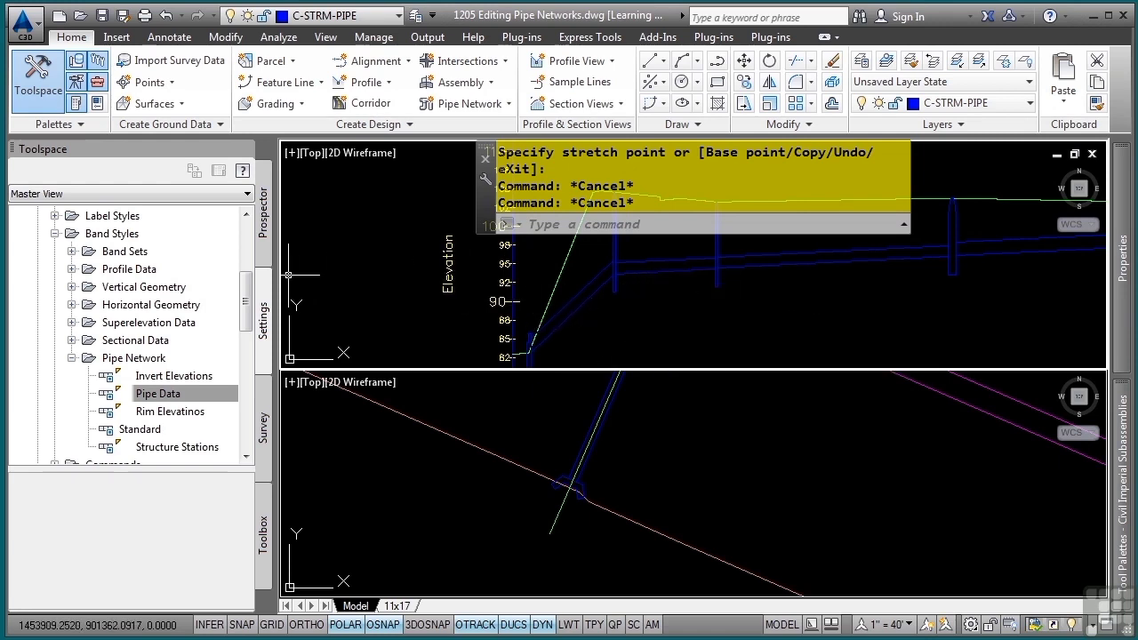
# Open the STORM -1 network for editing from the drawing's list of pipe networks.
pyautogui.click(264, 251)
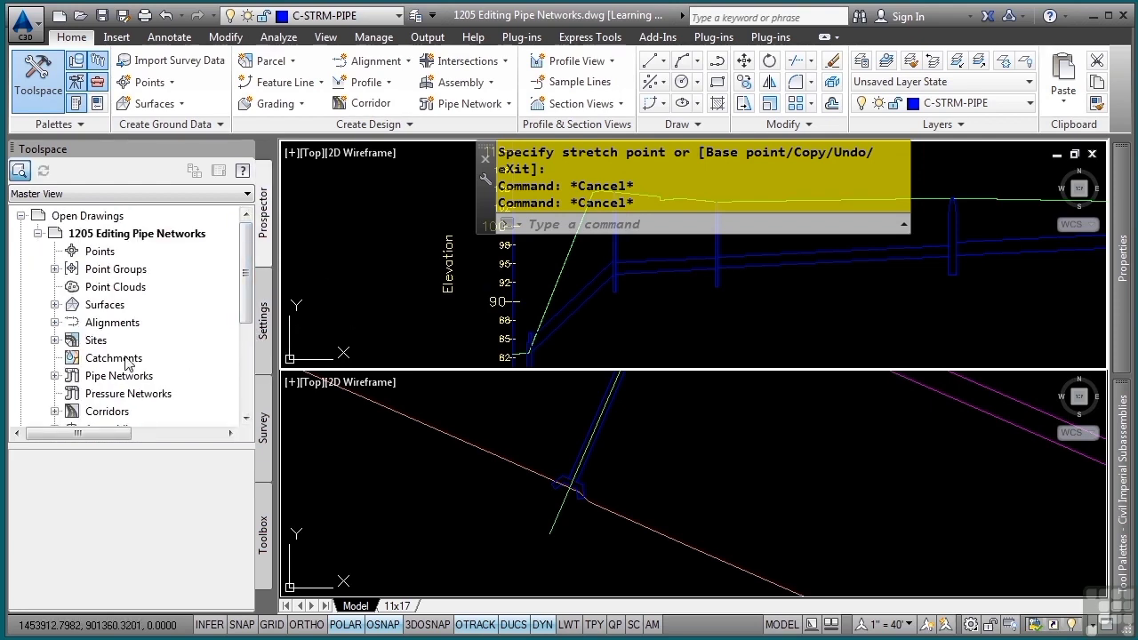
pyautogui.click(55, 376)
pyautogui.click(71, 393)
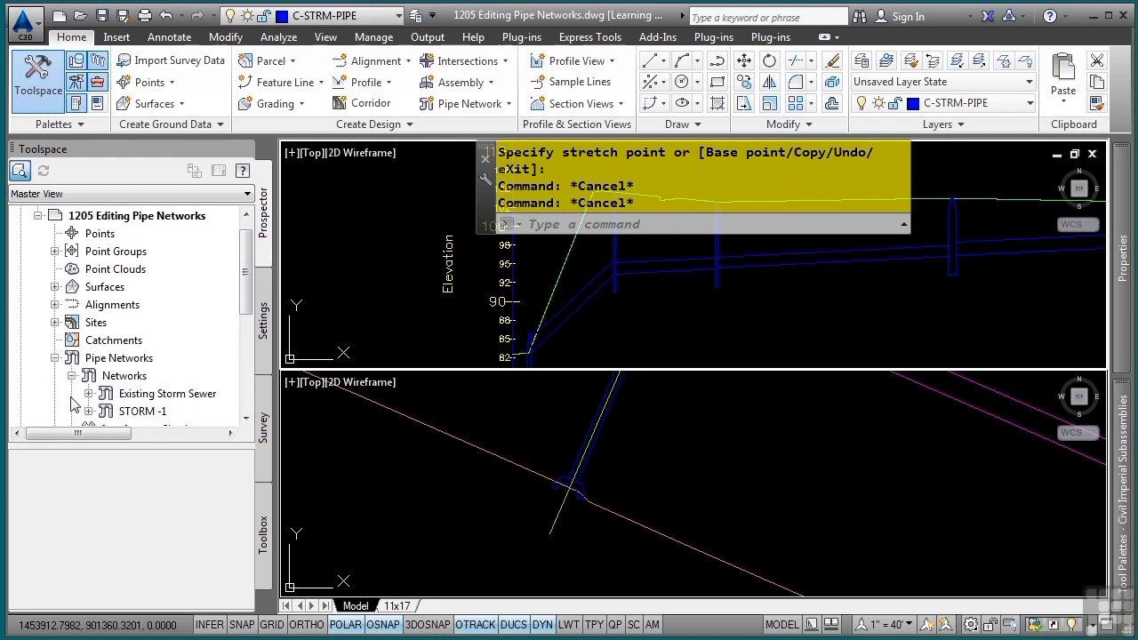
pyautogui.scroll(-1, 103, 356)
pyautogui.click(89, 358)
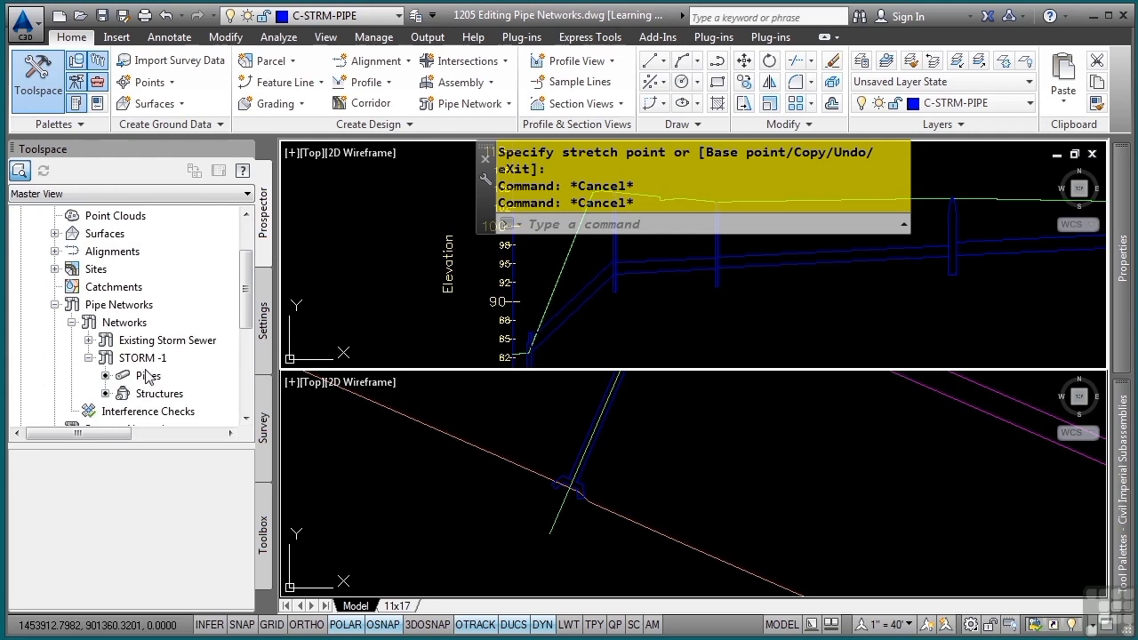
pyautogui.rightClick(141, 359)
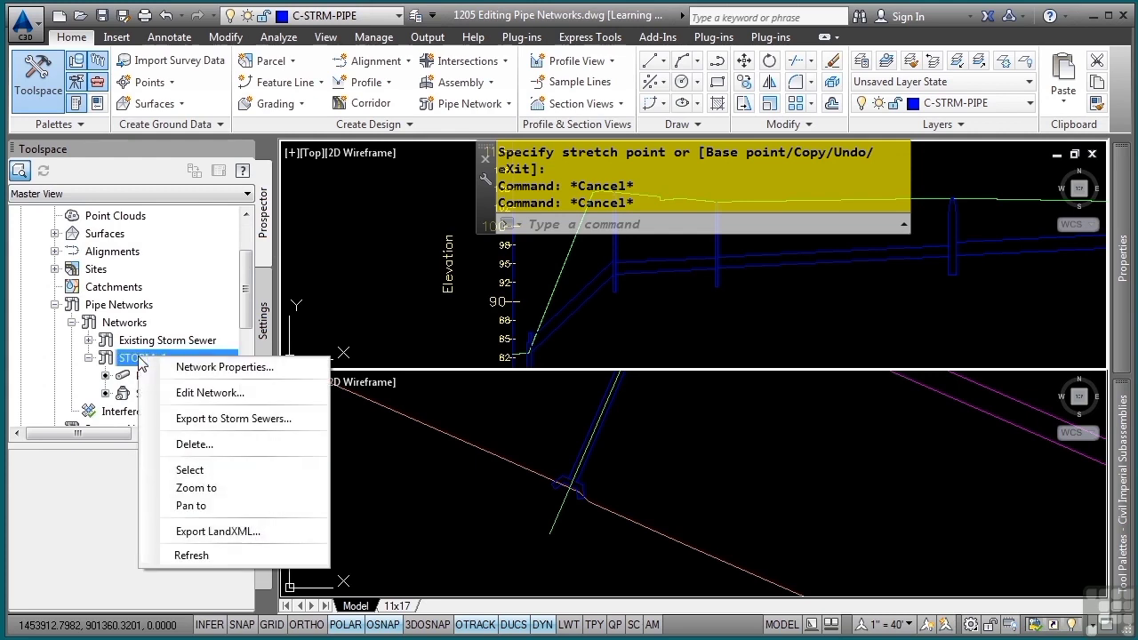
pyautogui.click(211, 393)
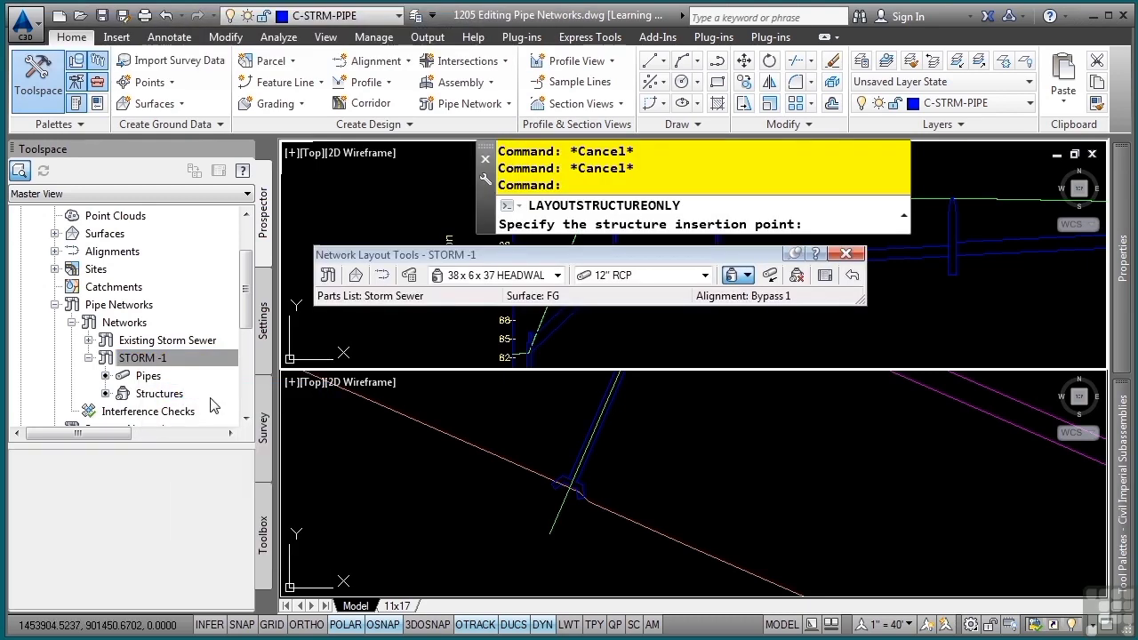
# Open the tabular view of STORM -1 and look through its structures and pipes, finishing on the pipes.
pyautogui.click(833, 276)
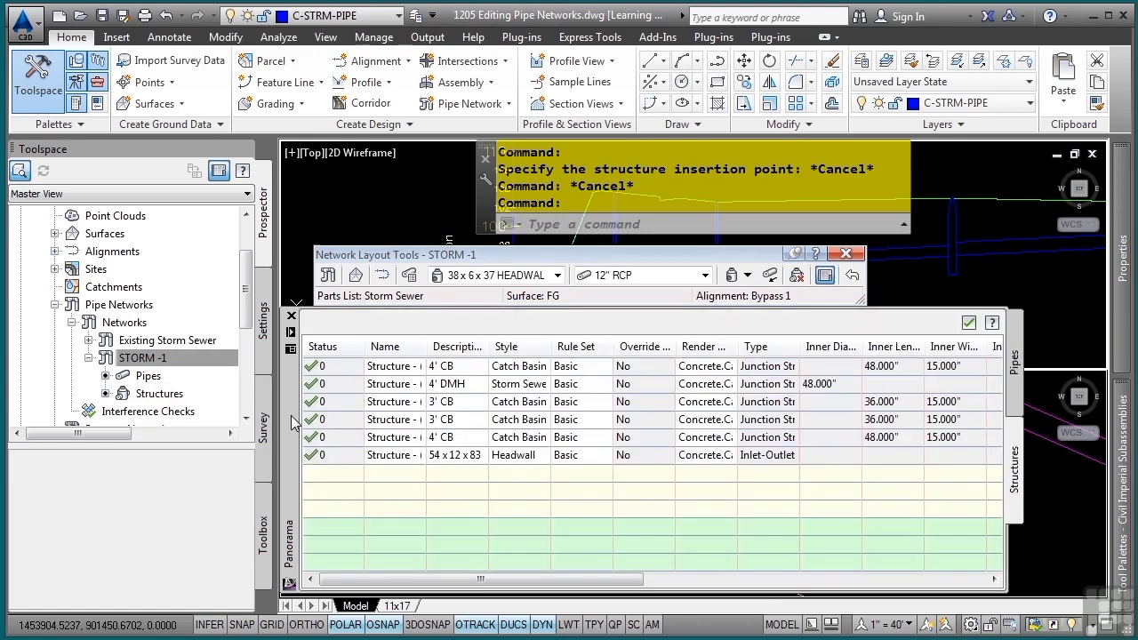
pyautogui.click(1016, 394)
pyautogui.click(1018, 477)
pyautogui.click(1020, 396)
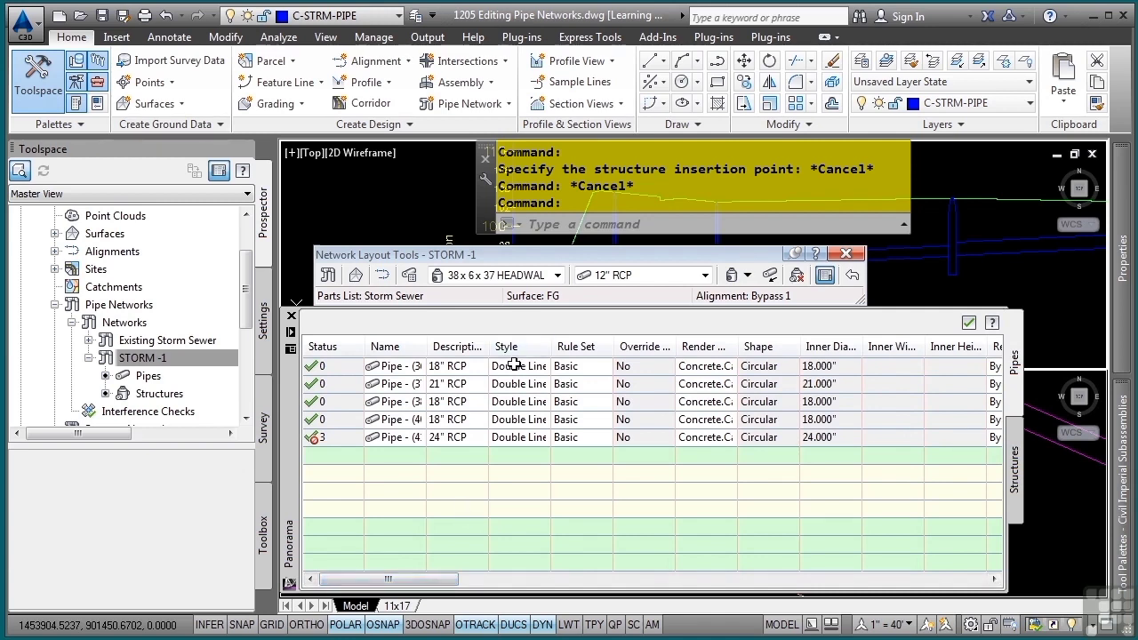
# Set the style of all STORM -1 pipes to Single Line (Storm) in one bulk edit of the table.
pyautogui.moveTo(587, 537); pyautogui.dragTo(322, 342)
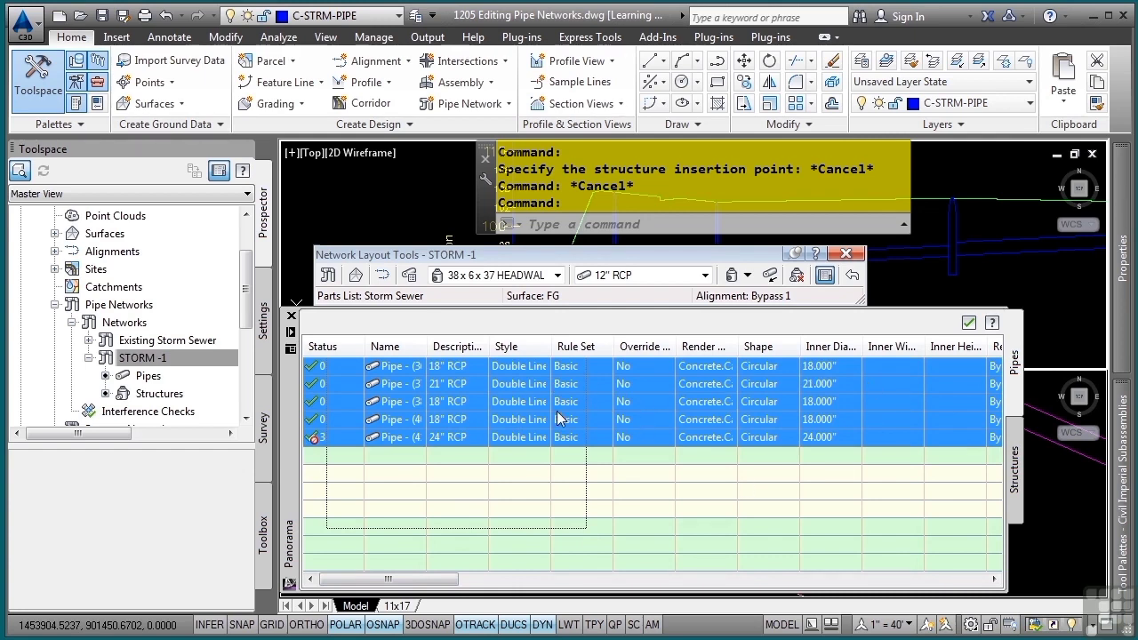
pyautogui.rightClick(516, 348)
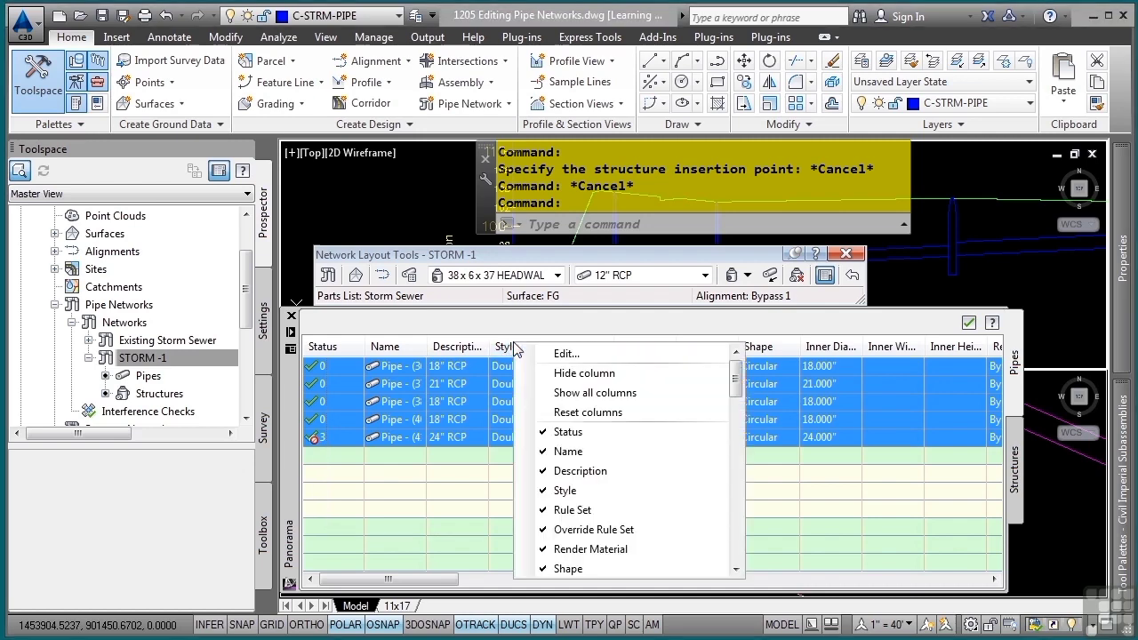
pyautogui.click(568, 355)
pyautogui.click(711, 307)
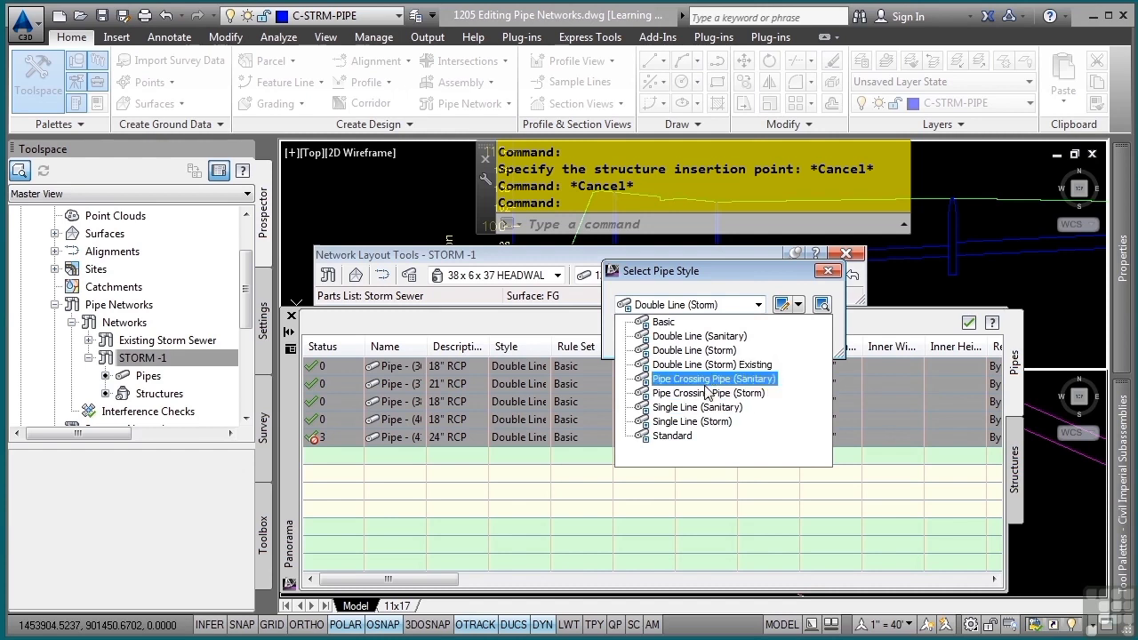
pyautogui.click(697, 421)
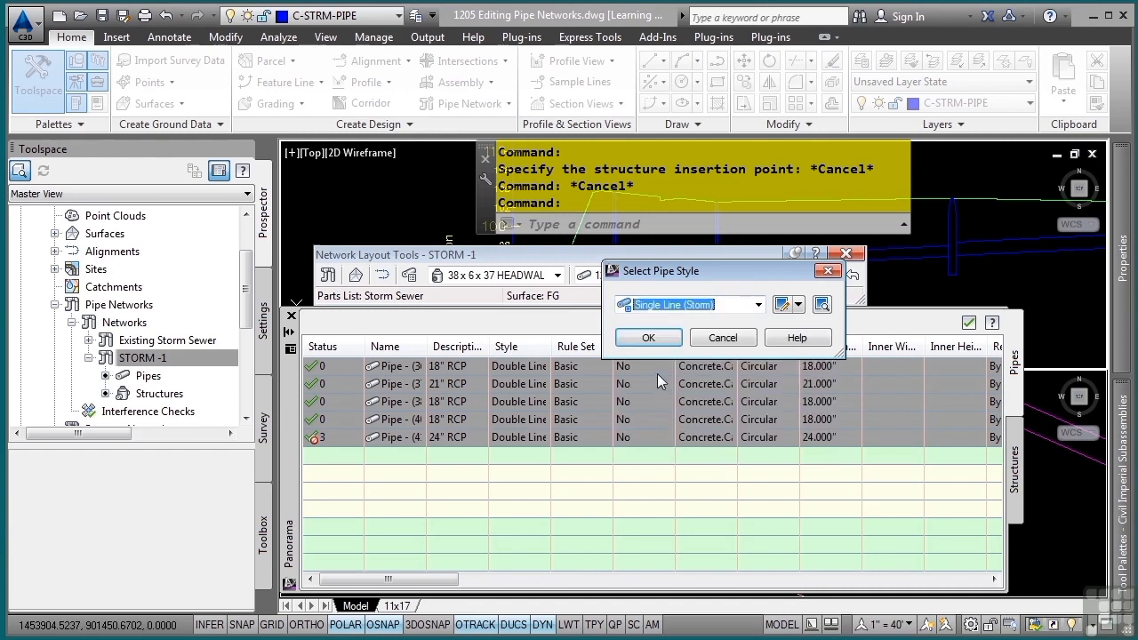
pyautogui.click(648, 338)
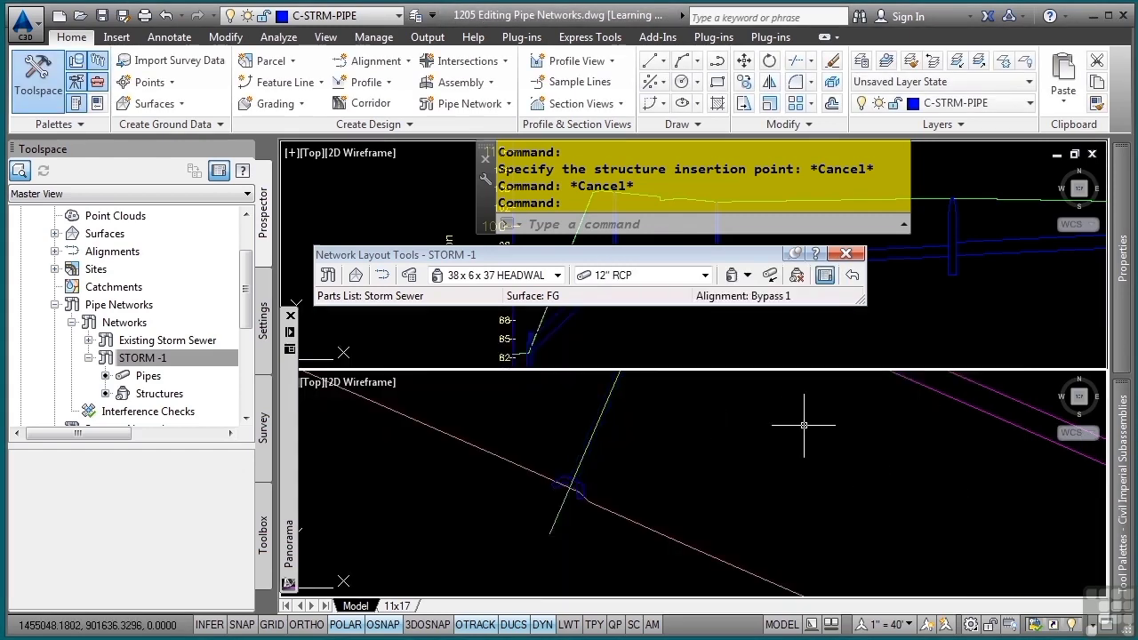
# Examine in plan how the STORM -1 pipes are drawn along the run and around its structures.
pyautogui.scroll(4, 657, 533)
pyautogui.moveTo(660, 484); pyautogui.dragTo(612, 566, button='middle')
pyautogui.moveTo(705, 528); pyautogui.dragTo(593, 555, button='middle')
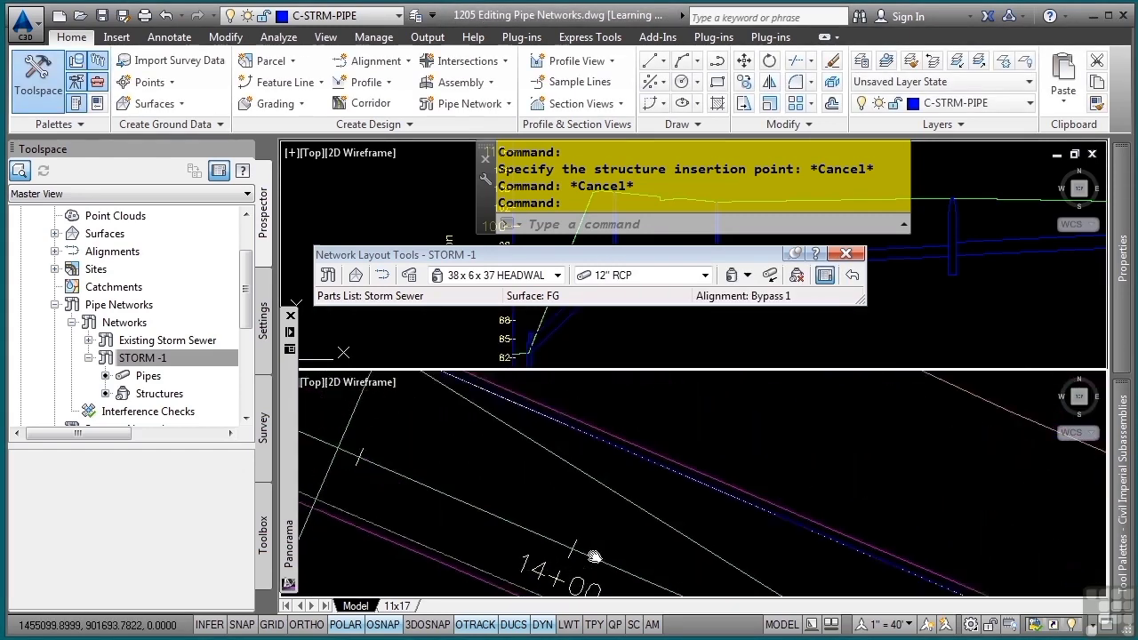
pyautogui.moveTo(742, 537); pyautogui.dragTo(639, 558, button='middle')
pyautogui.moveTo(701, 538); pyautogui.dragTo(666, 508, button='middle')
pyautogui.moveTo(514, 500); pyautogui.dragTo(823, 534, button='middle')
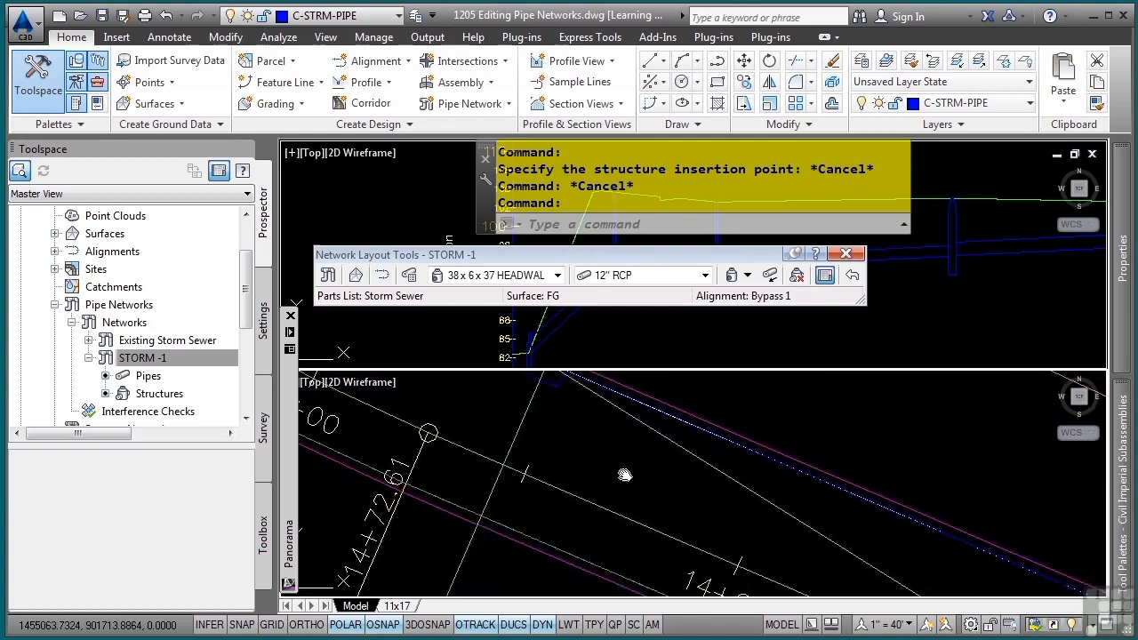
pyautogui.moveTo(625, 475); pyautogui.dragTo(679, 534, button='middle')
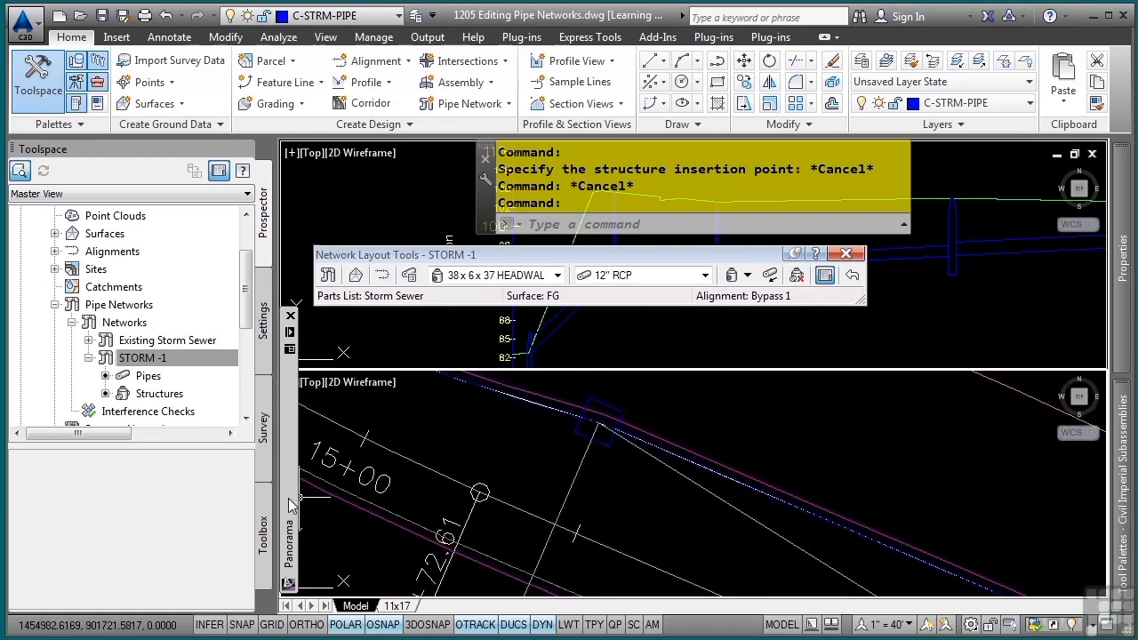
# Select all STORM -1 structures in the table and open the column options for their Rule Set.
pyautogui.moveTo(291, 516)
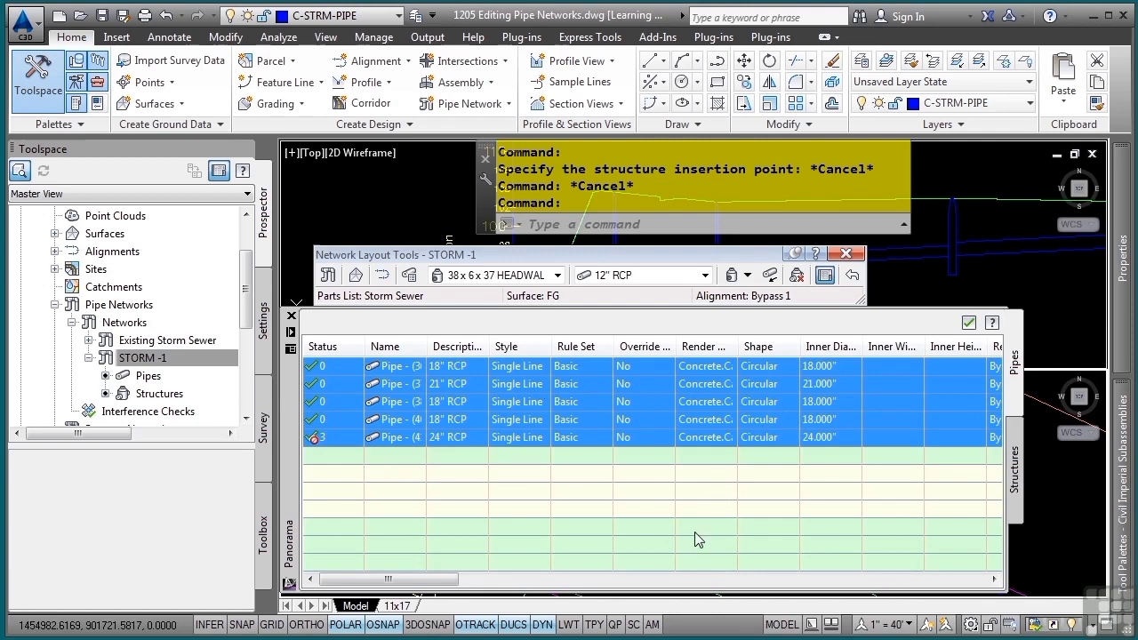
pyautogui.click(603, 478)
pyautogui.click(1013, 453)
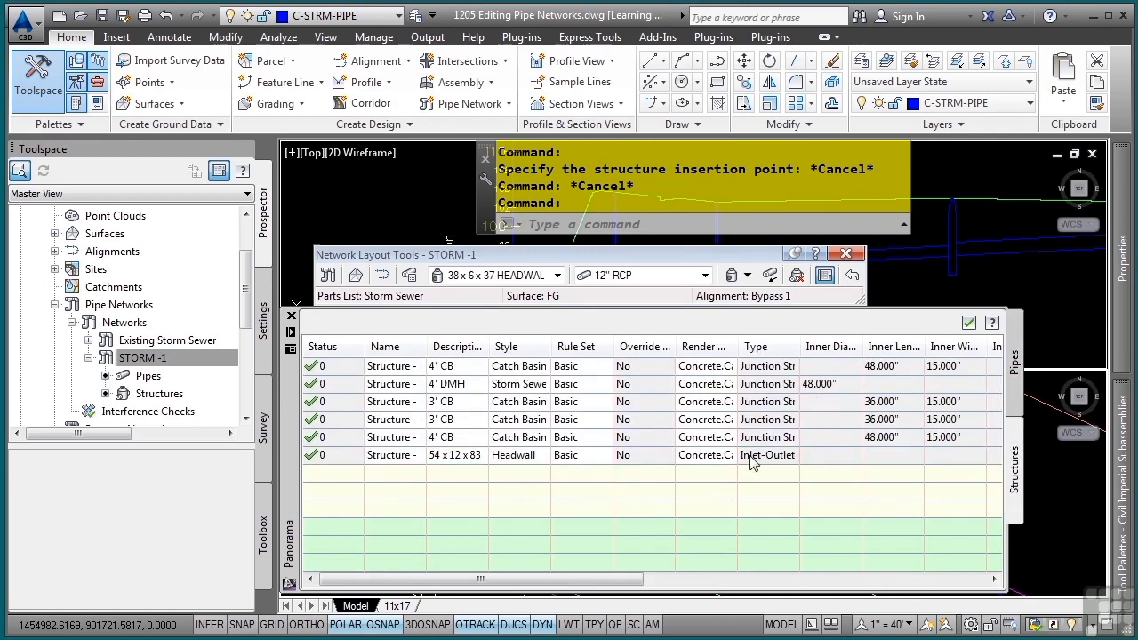
pyautogui.moveTo(641, 507); pyautogui.dragTo(387, 350)
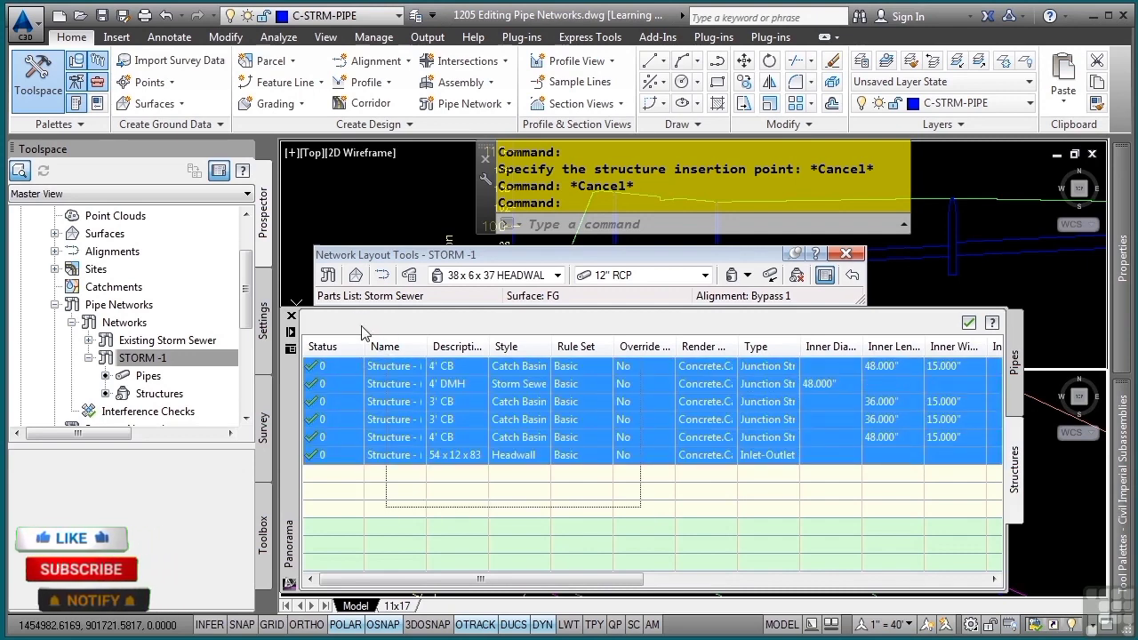
pyautogui.rightClick(562, 349)
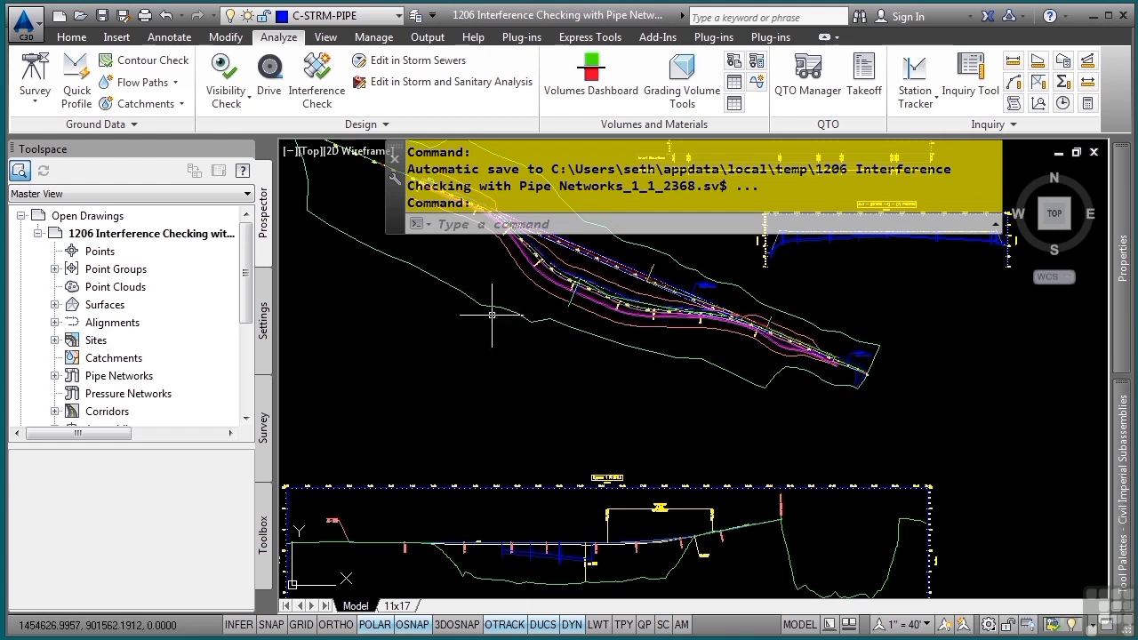
# Review the view options of the pipe network's Basic interference style in the 1206 Interference Checking drawing and close the style.
pyautogui.click(263, 320)
pyautogui.scroll(-4, 167, 343)
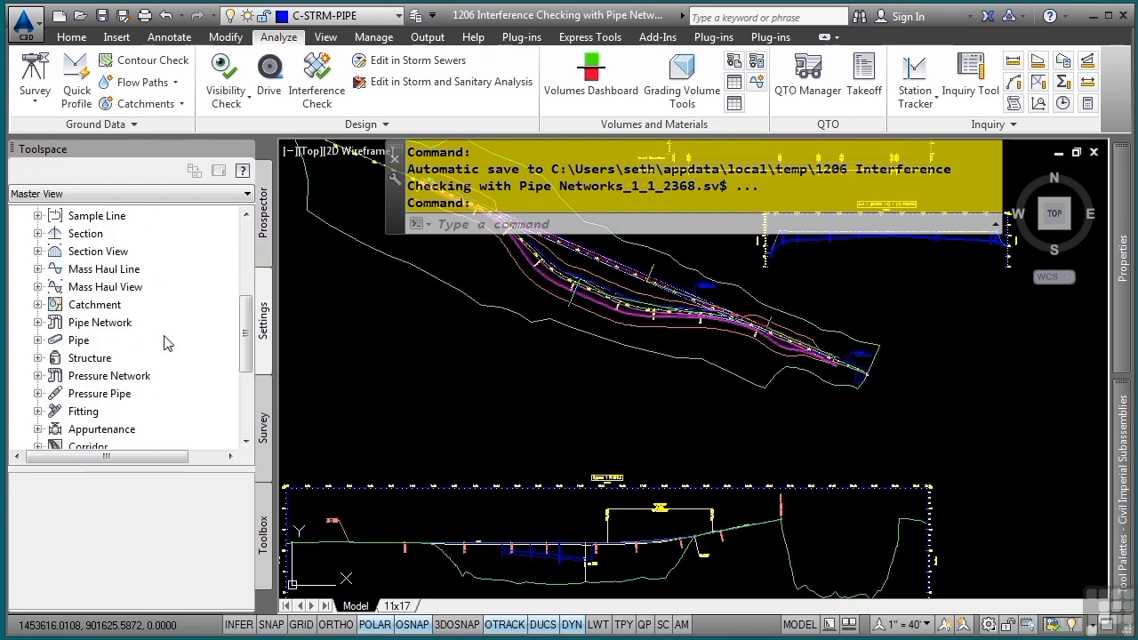
pyautogui.click(37, 322)
pyautogui.click(55, 357)
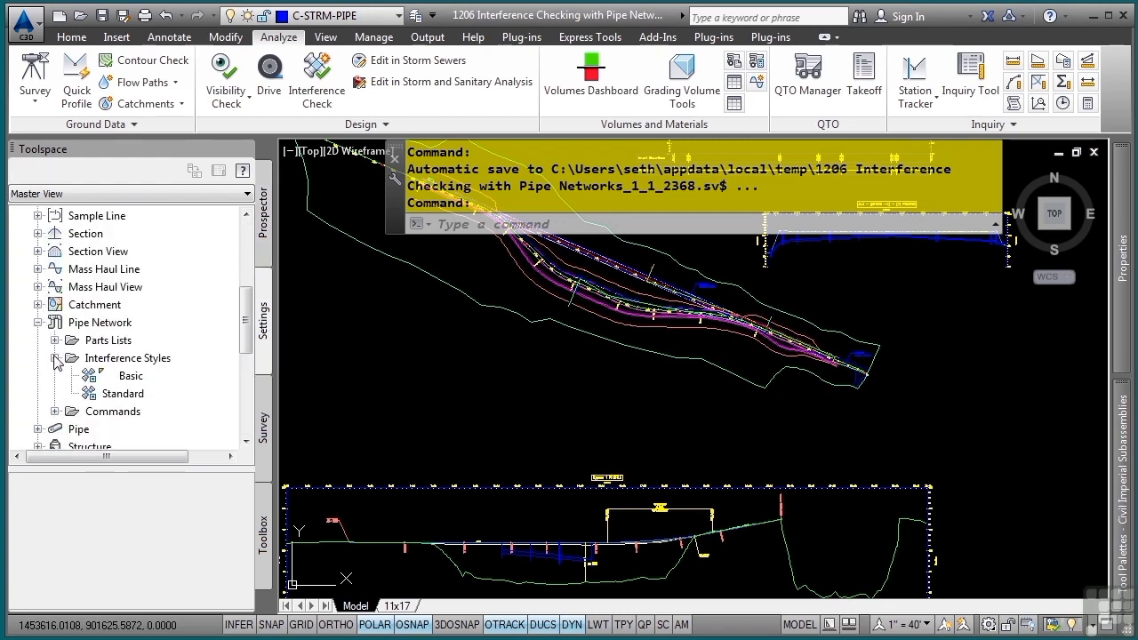
pyautogui.rightClick(129, 384)
pyautogui.click(156, 404)
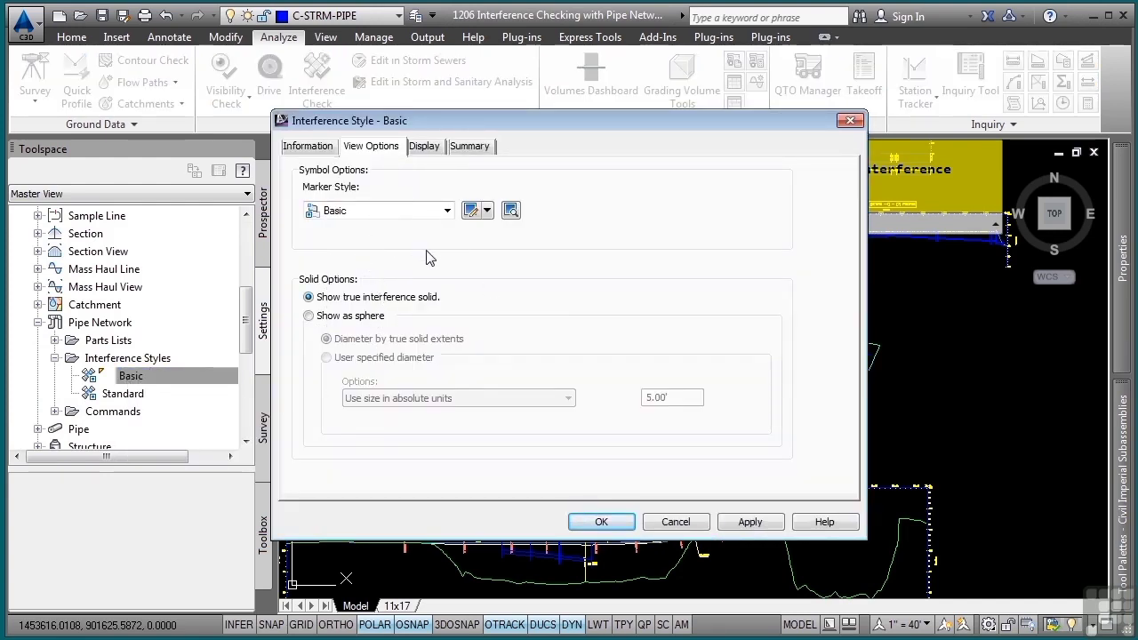
pyautogui.click(601, 524)
pyautogui.click(37, 322)
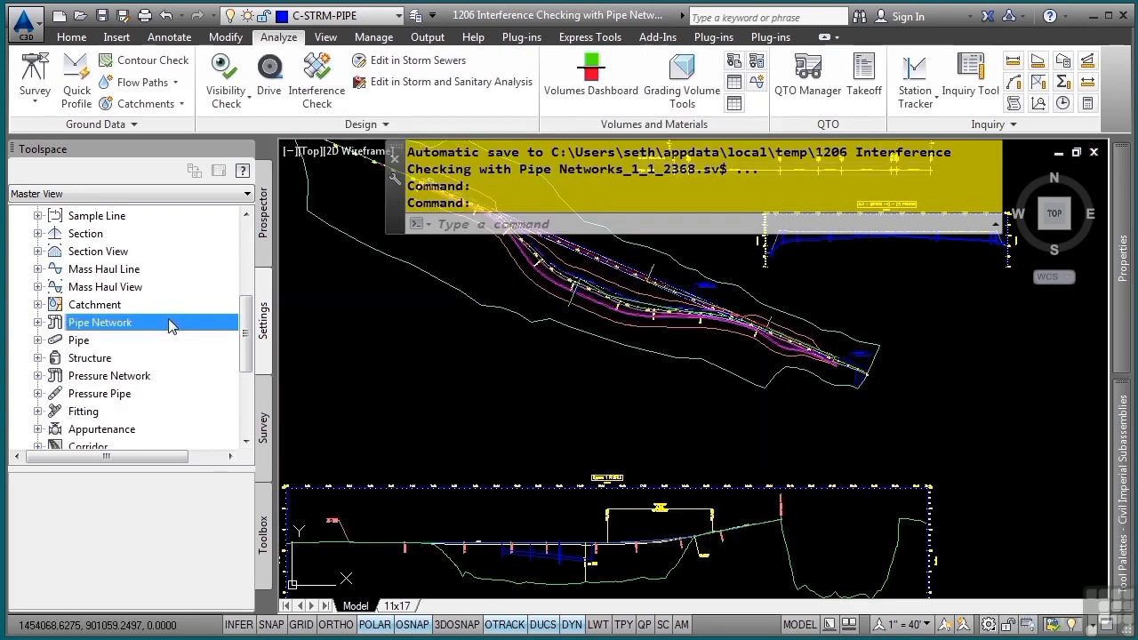
# Start an interference check, picking an Existing Storm Sewer structure and the nearby STORM -1 structure south of it near station 5+00.
pyautogui.click(263, 243)
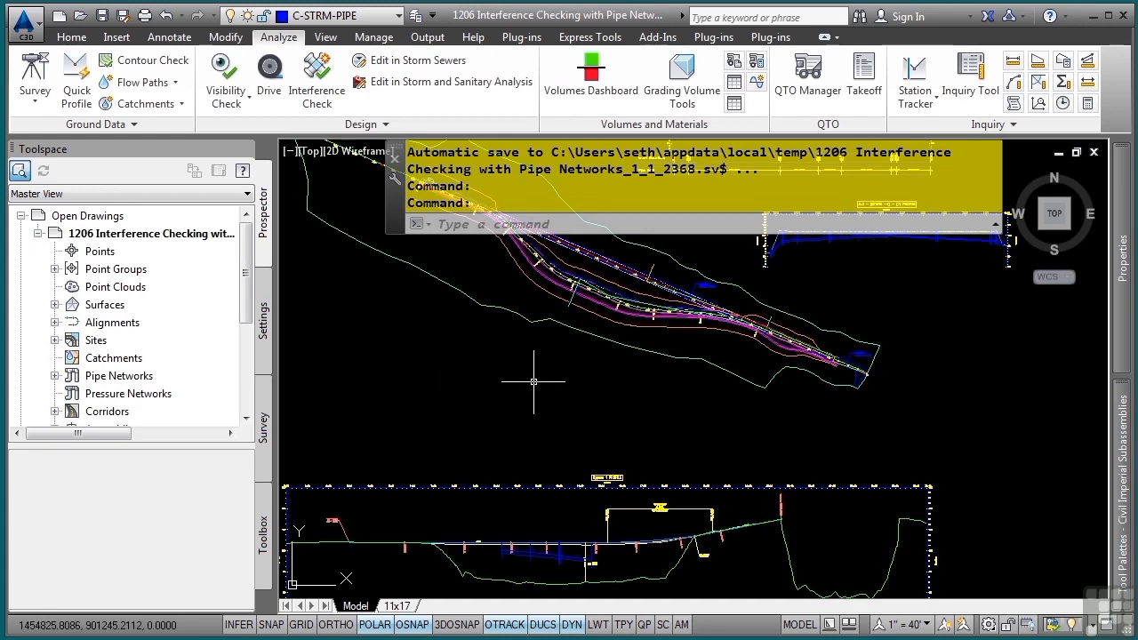
pyautogui.click(56, 376)
pyautogui.scroll(-1, 62, 378)
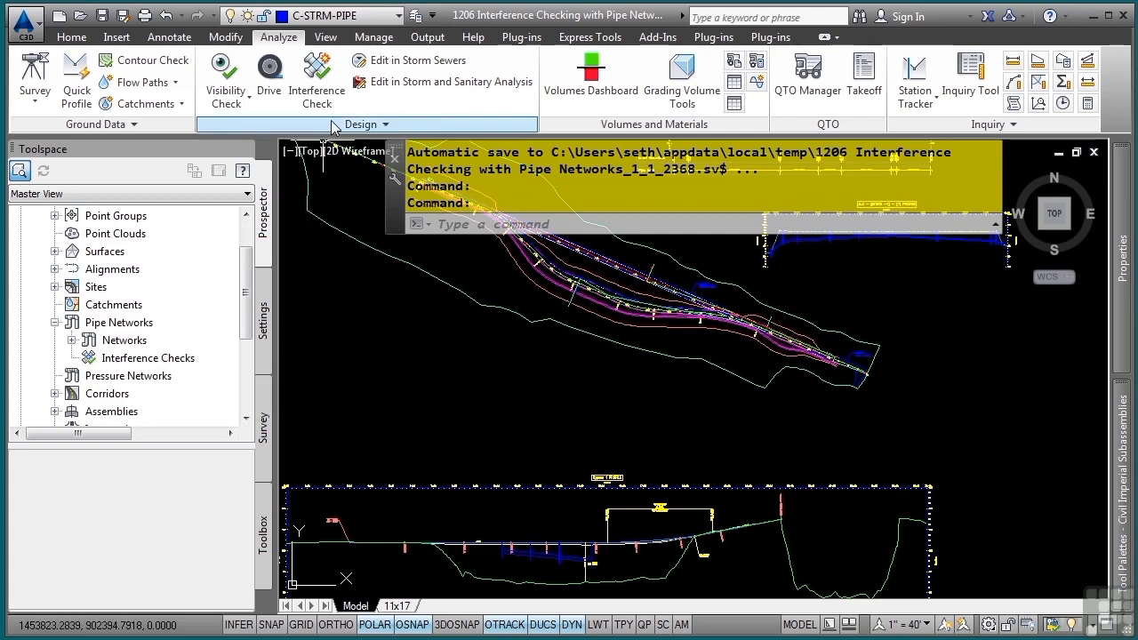
pyautogui.rightClick(119, 359)
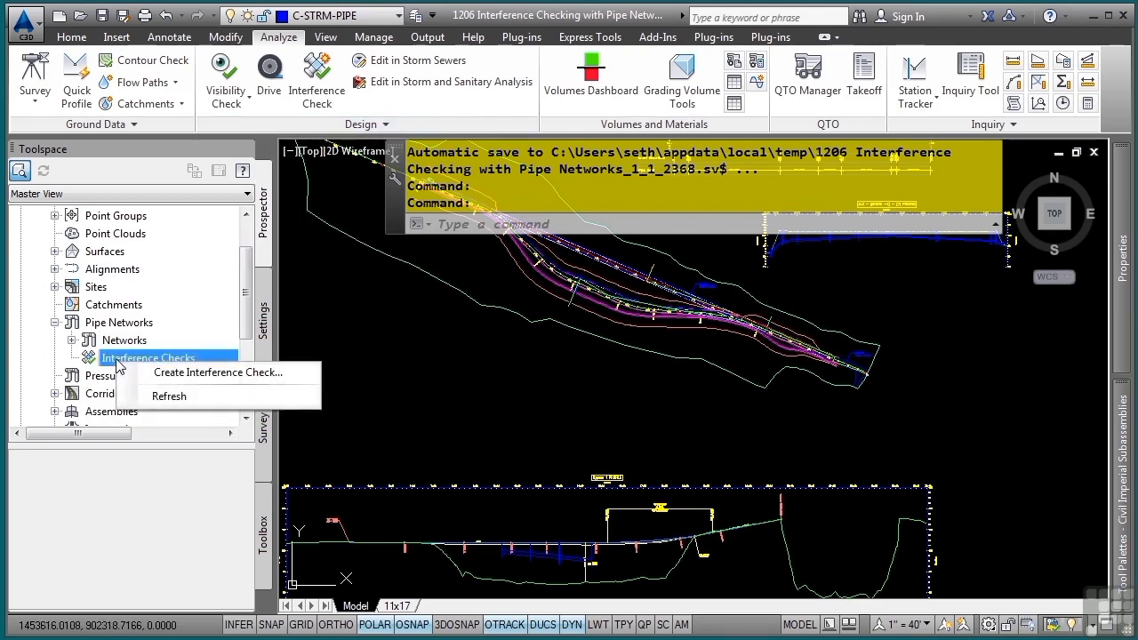
pyautogui.click(199, 373)
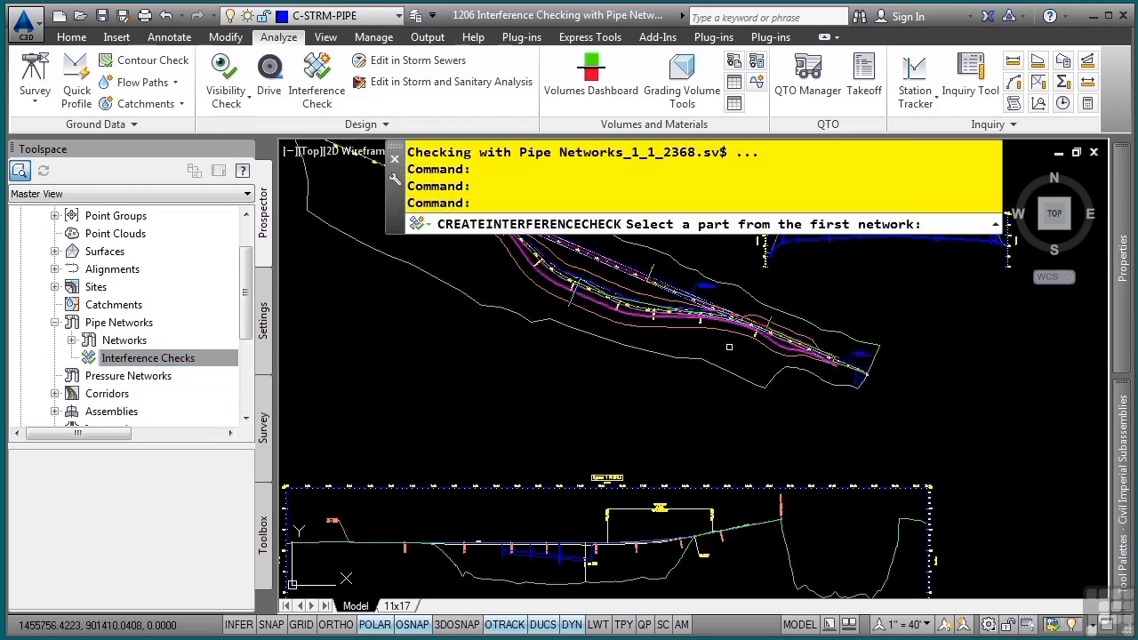
pyautogui.scroll(7, 749, 315)
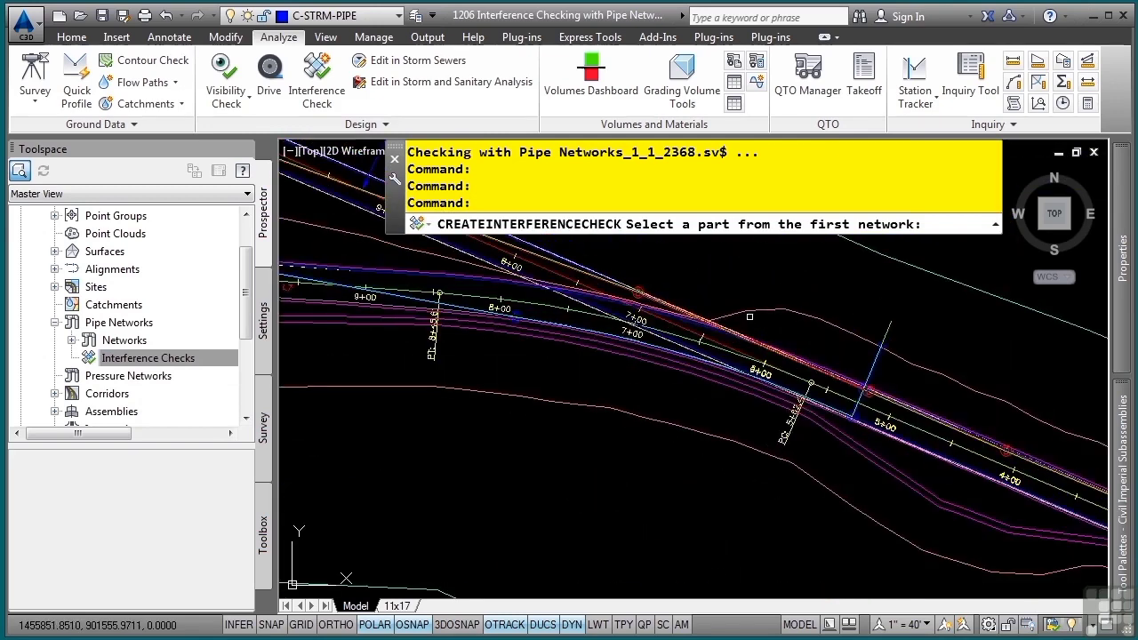
pyautogui.moveTo(751, 315); pyautogui.dragTo(553, 316, button='middle')
pyautogui.scroll(2, 416, 293)
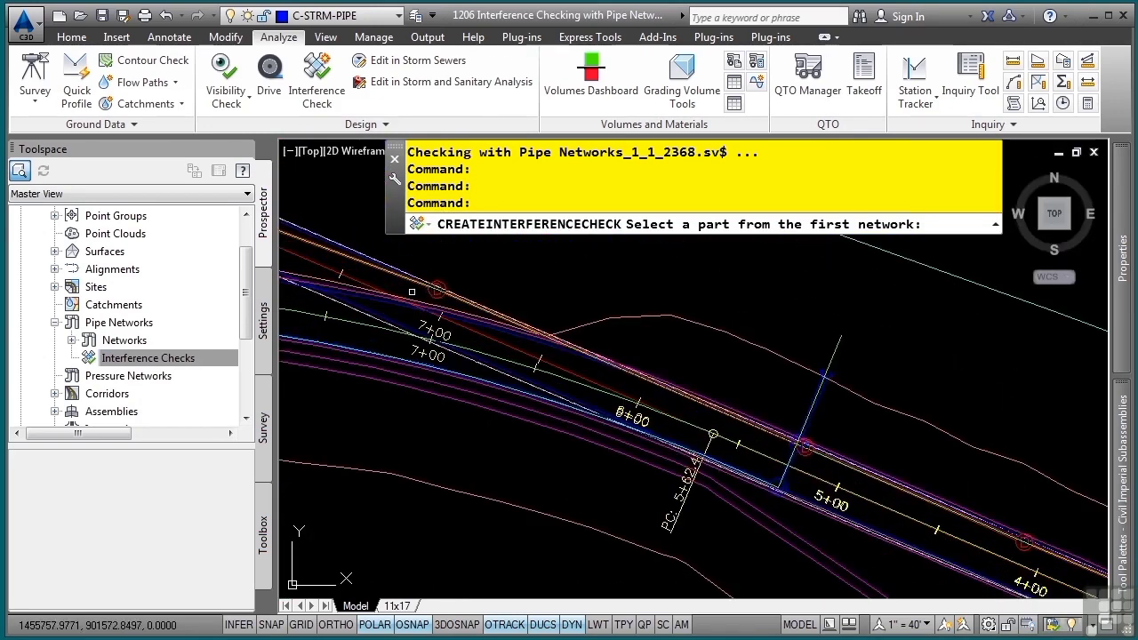
pyautogui.click(432, 294)
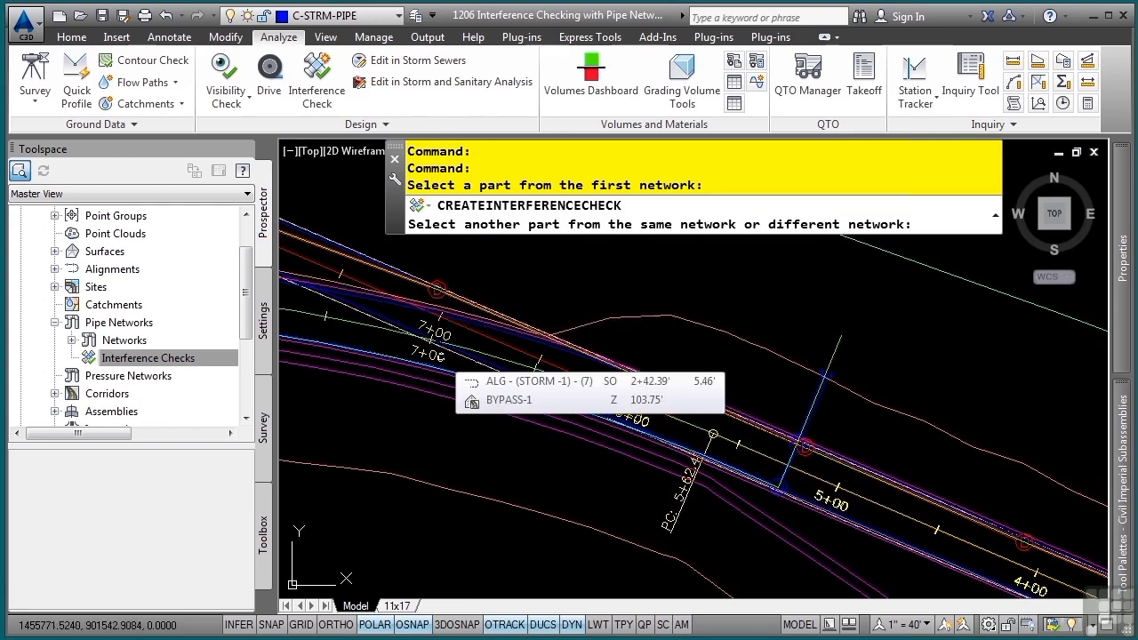
pyautogui.scroll(2, 835, 511)
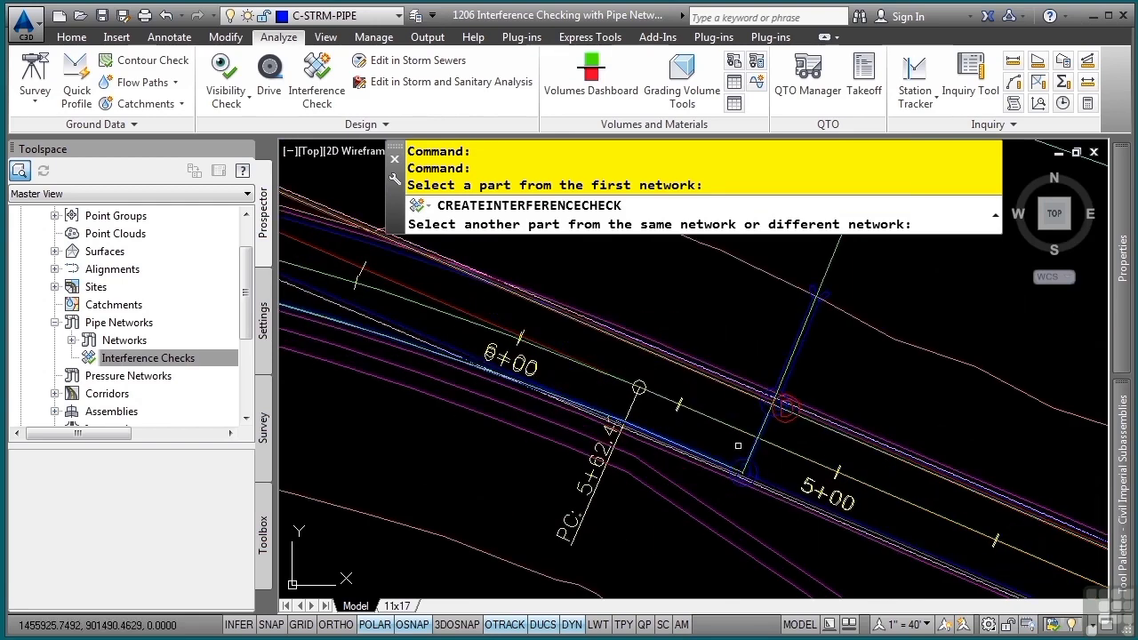
pyautogui.click(745, 464)
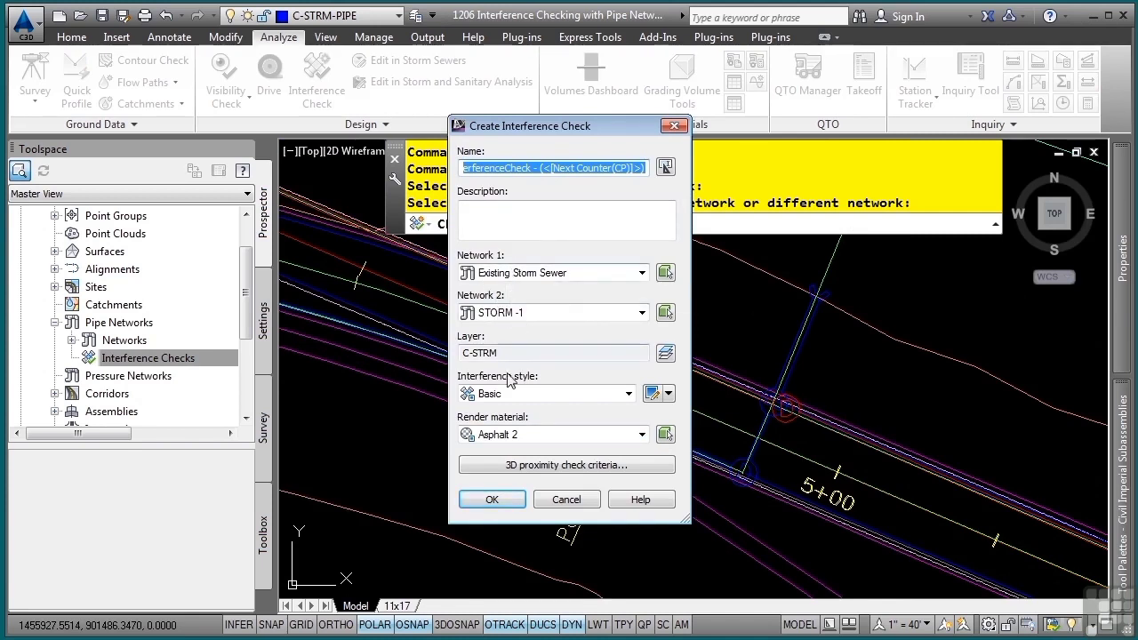
# Add the suffix -INTF to the interference check's C-STRM layer and set its render material to ByLayer.
pyautogui.click(665, 353)
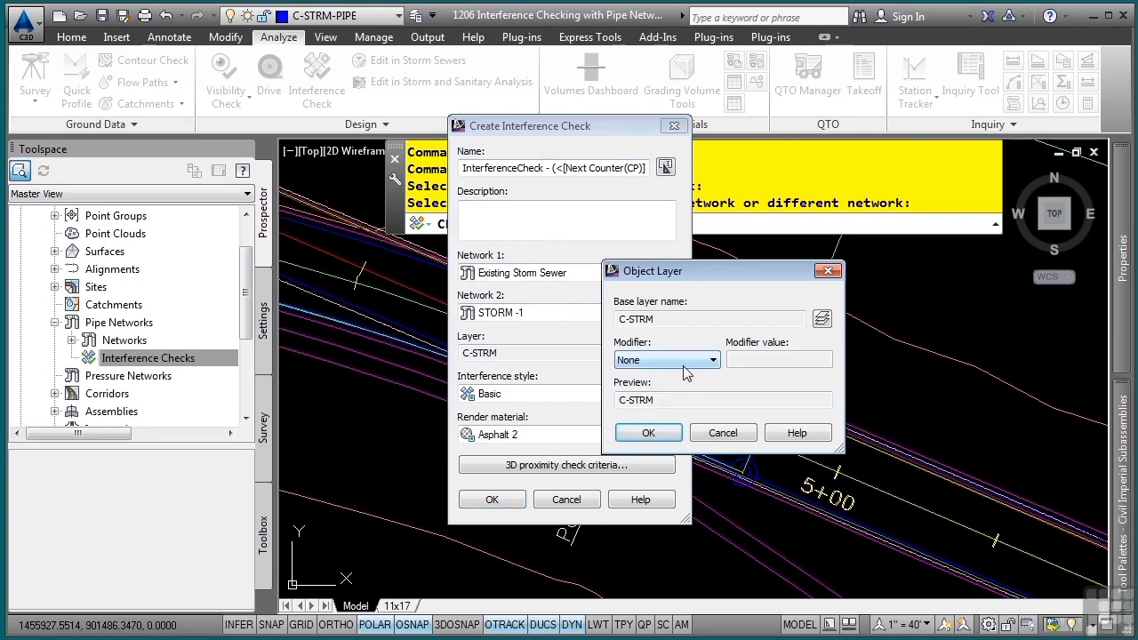
pyautogui.click(684, 365)
pyautogui.click(653, 401)
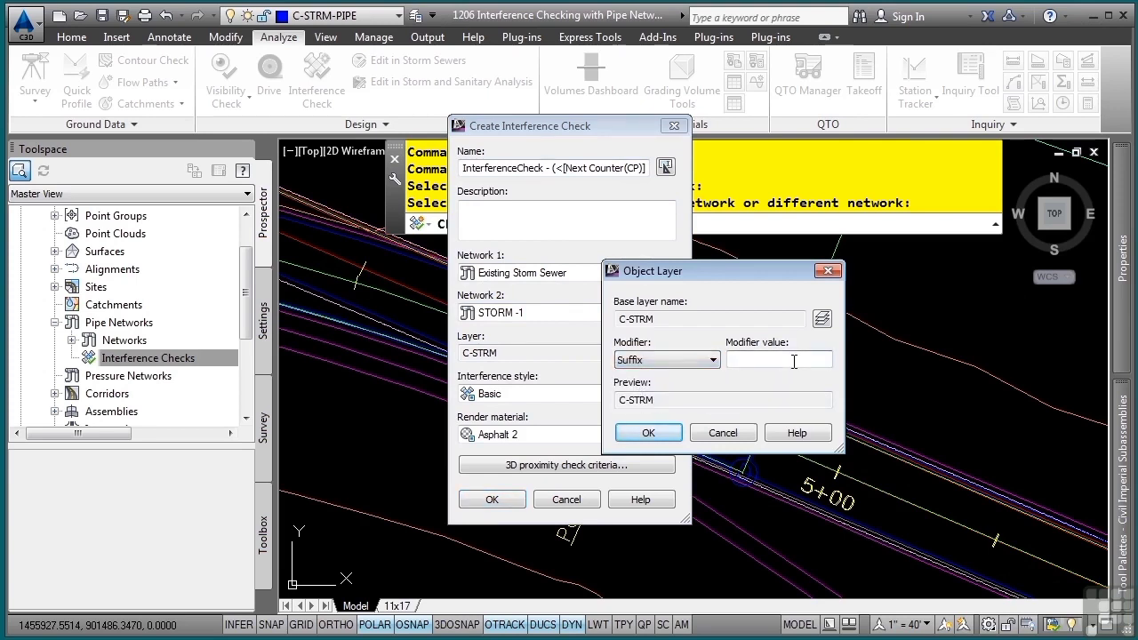
pyautogui.click(794, 359)
pyautogui.write('-INTF')
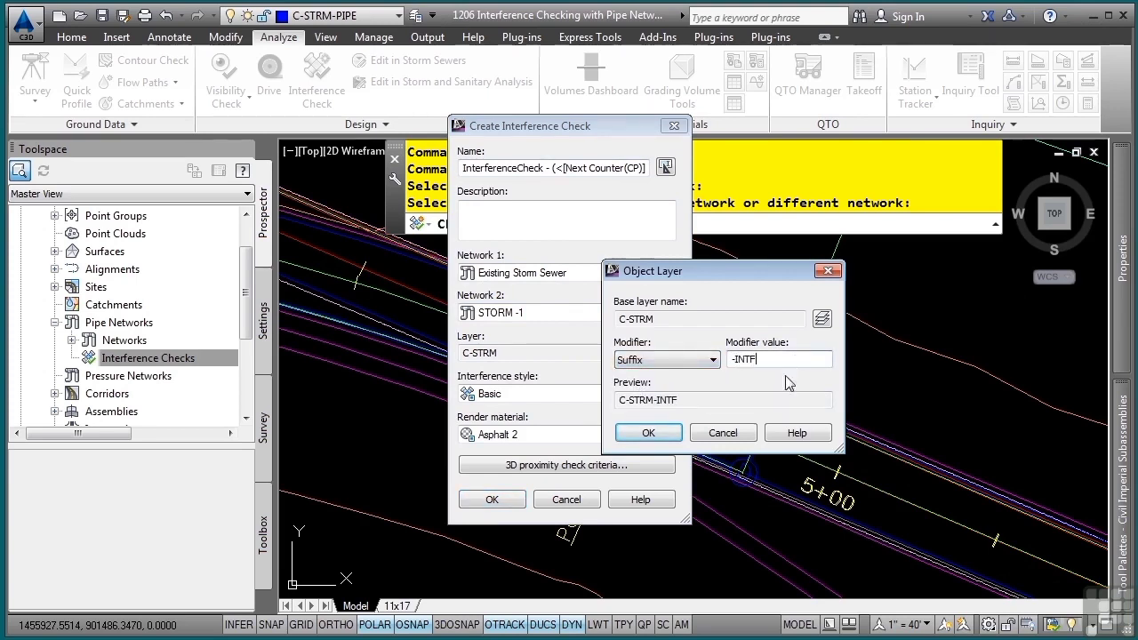
pyautogui.click(649, 440)
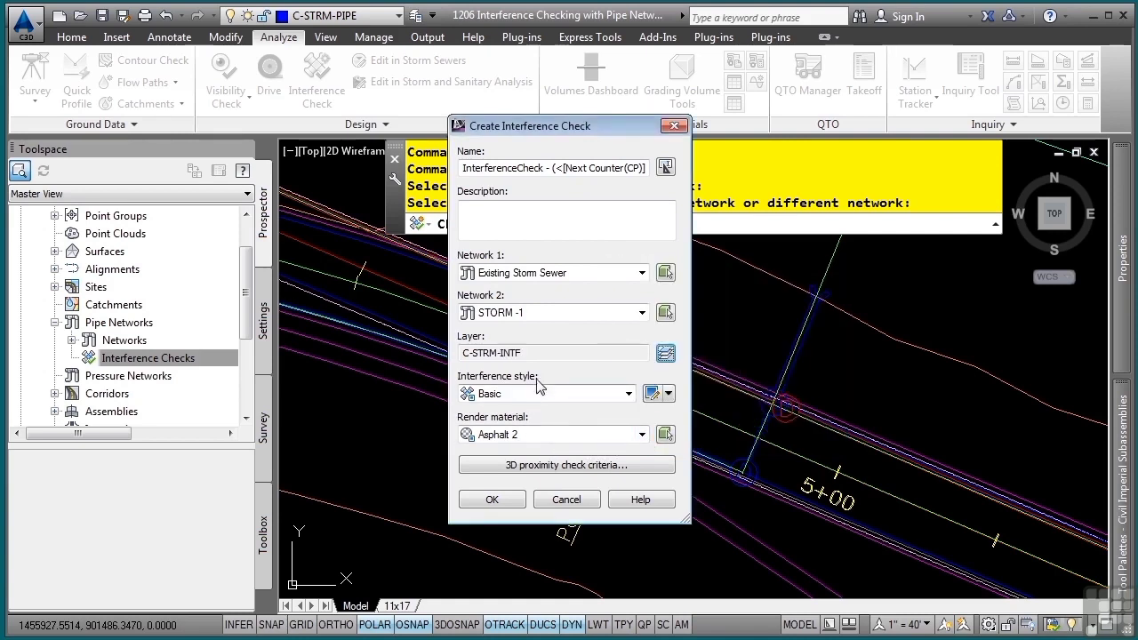
pyautogui.click(546, 440)
pyautogui.click(484, 456)
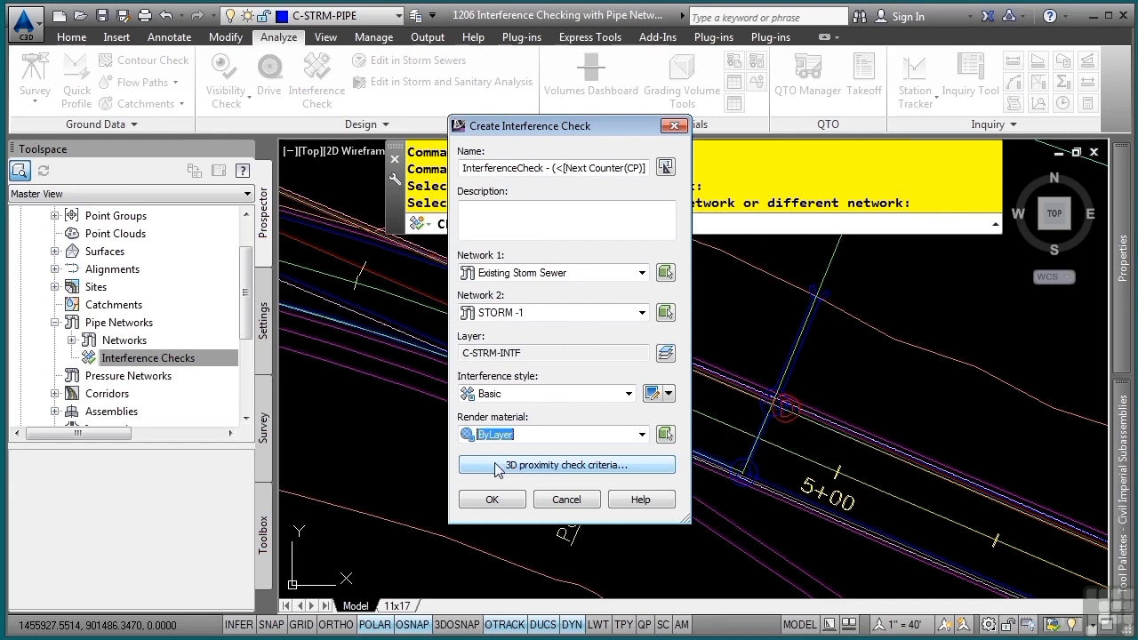
# Keep the 3D proximity check at a 5.00' distance and create the interference check between the two networks.
pyautogui.click(496, 467)
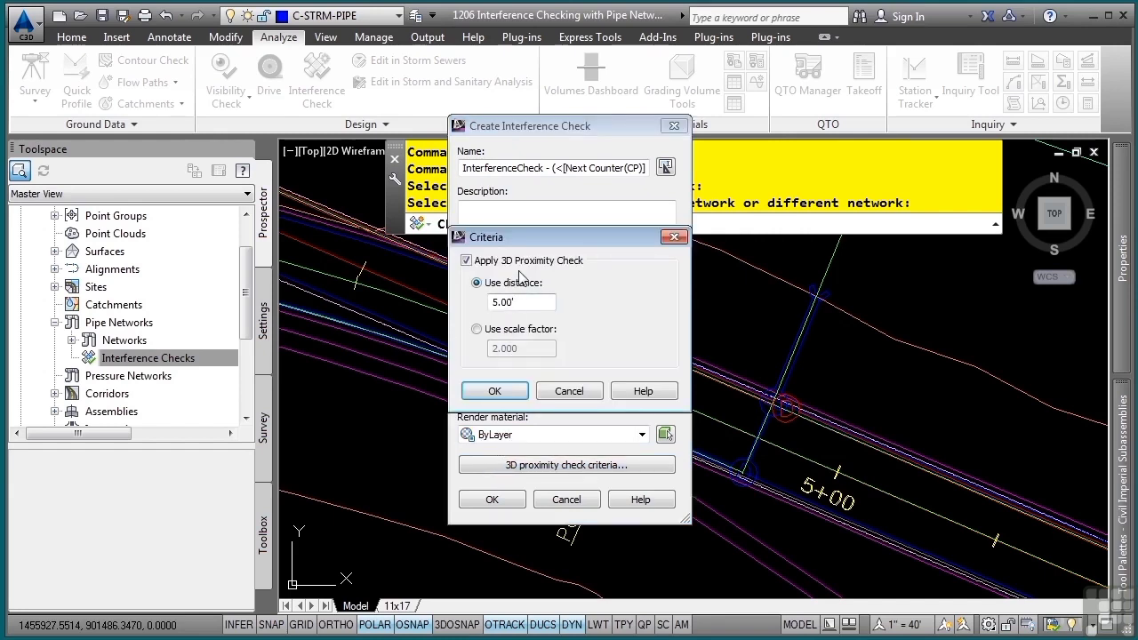
pyautogui.moveTo(520, 303); pyautogui.dragTo(453, 291)
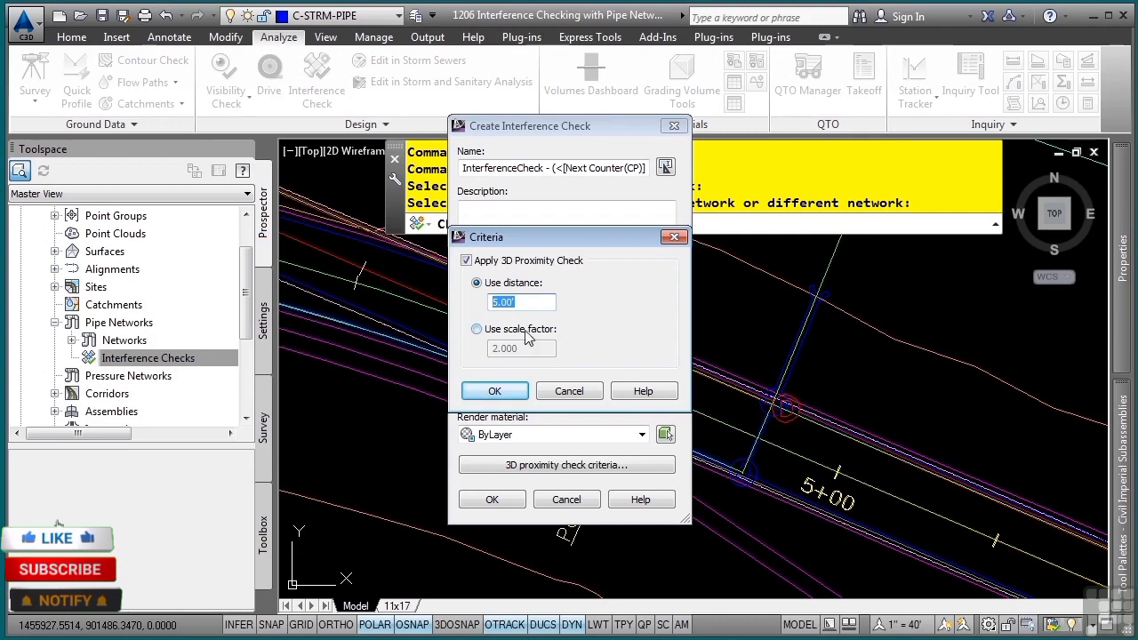
pyautogui.click(495, 391)
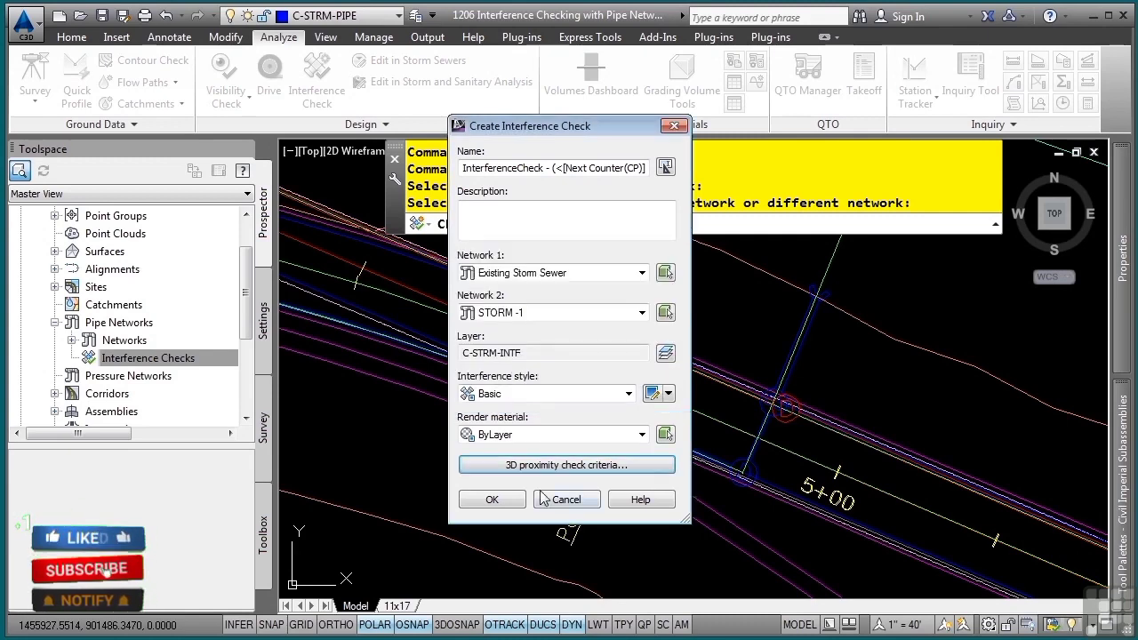
pyautogui.click(495, 499)
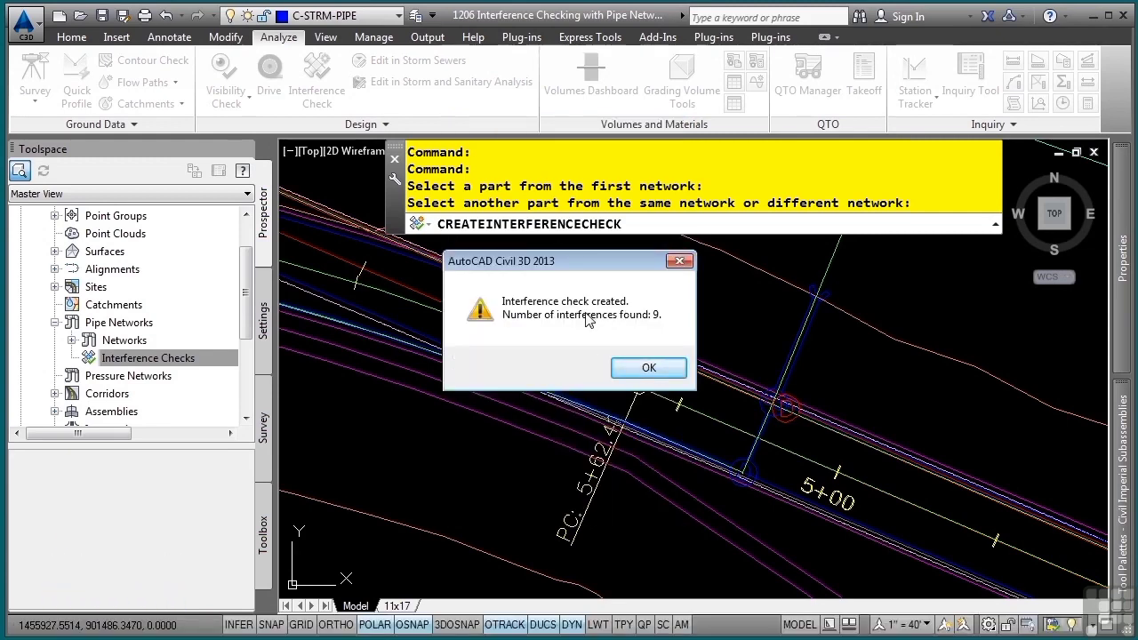
pyautogui.click(648, 367)
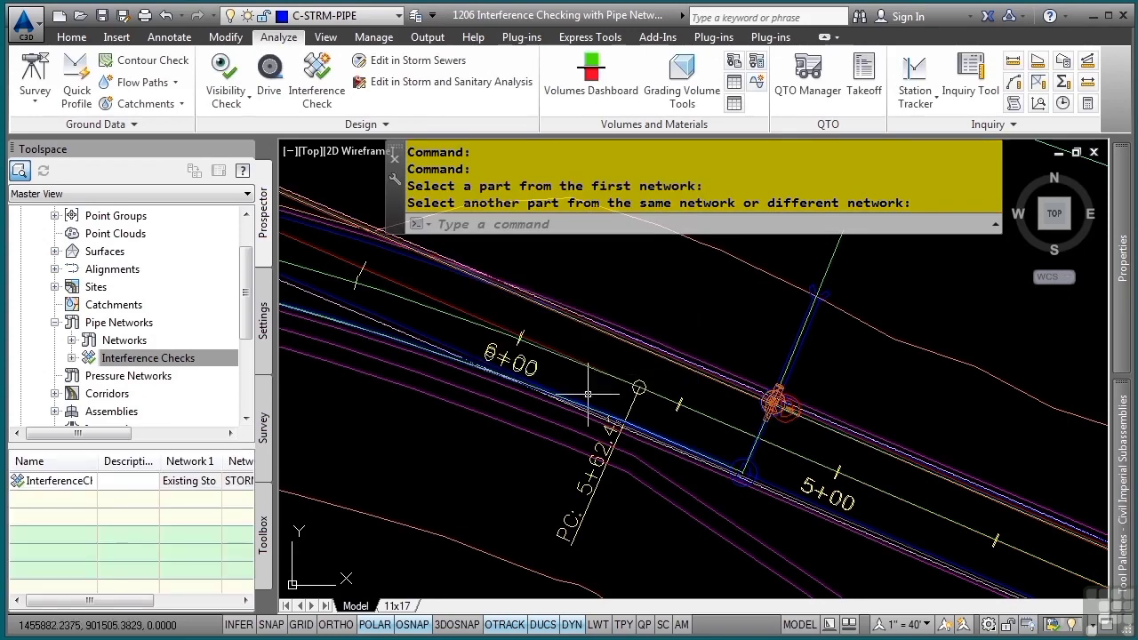
# List the interferences of the new interference check and zoom to the first one in the drawing.
pyautogui.click(72, 357)
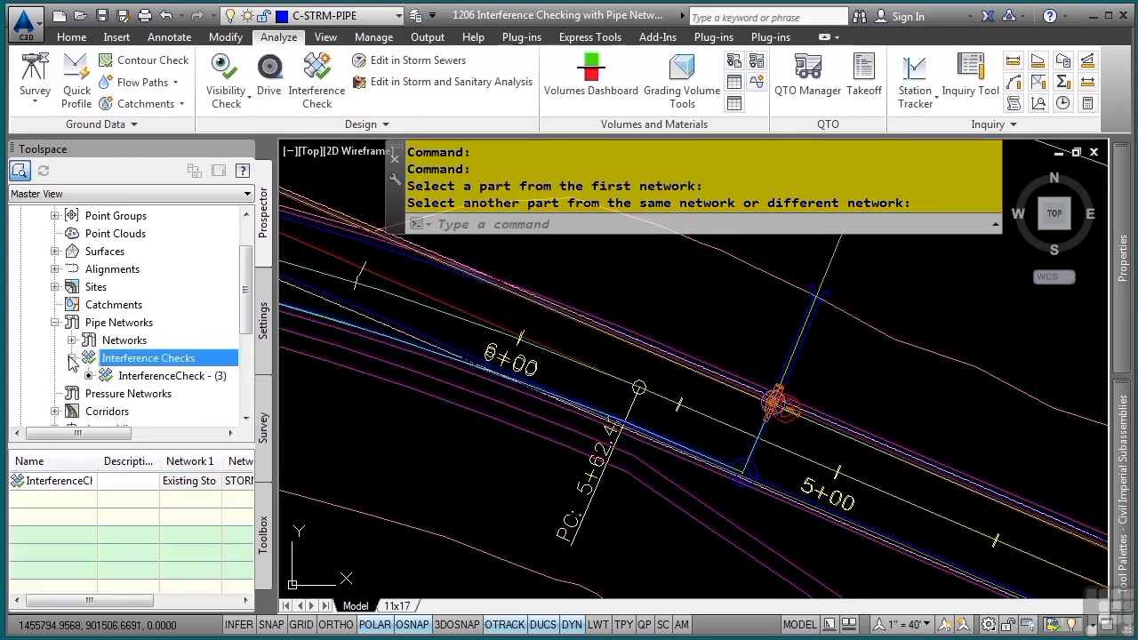
pyautogui.click(142, 376)
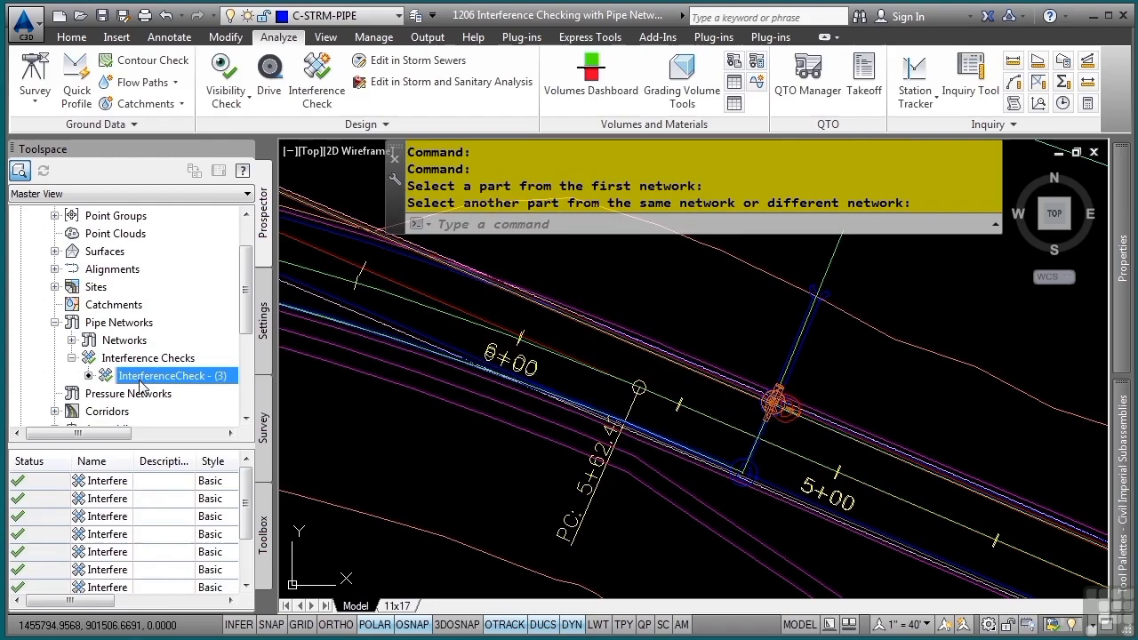
pyautogui.click(96, 517)
pyautogui.scroll(-2, 98, 517)
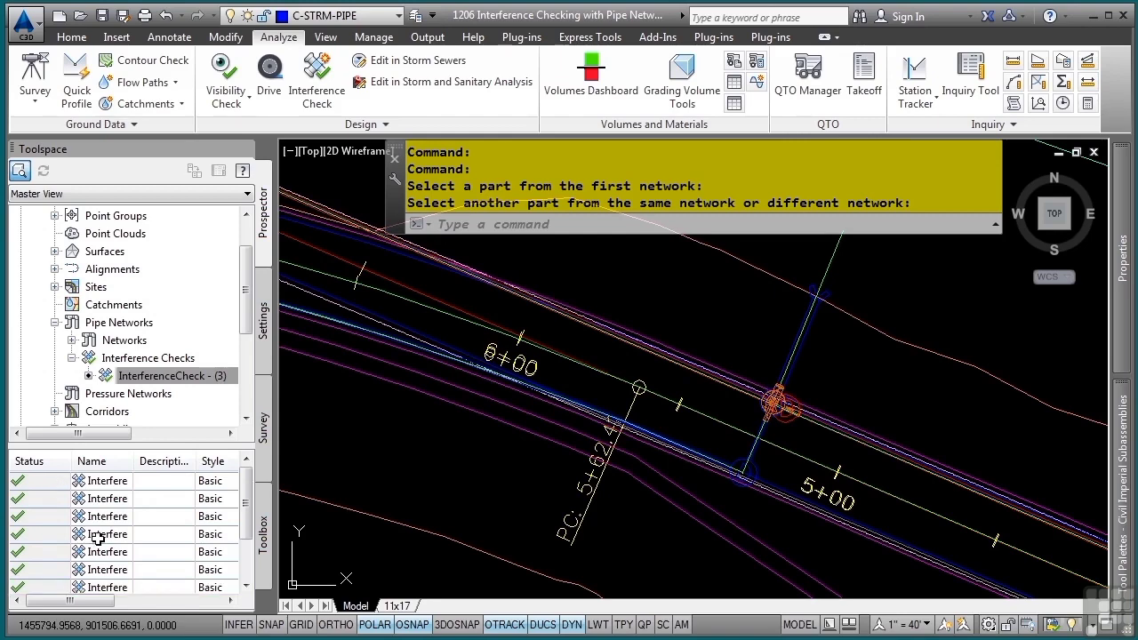
pyautogui.rightClick(38, 480)
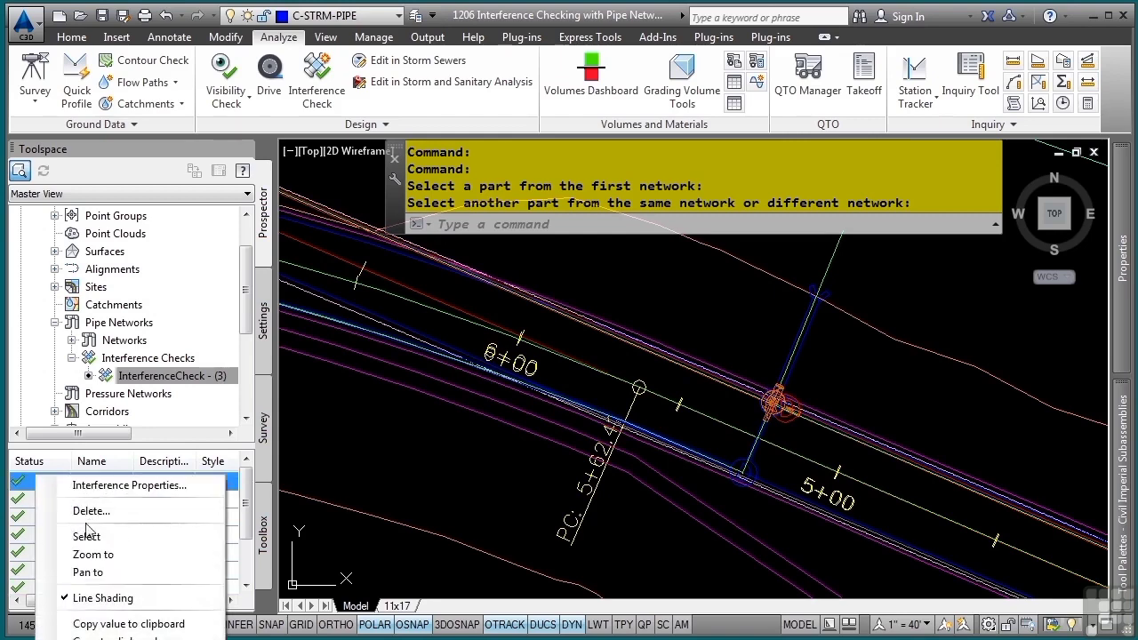
pyautogui.click(95, 553)
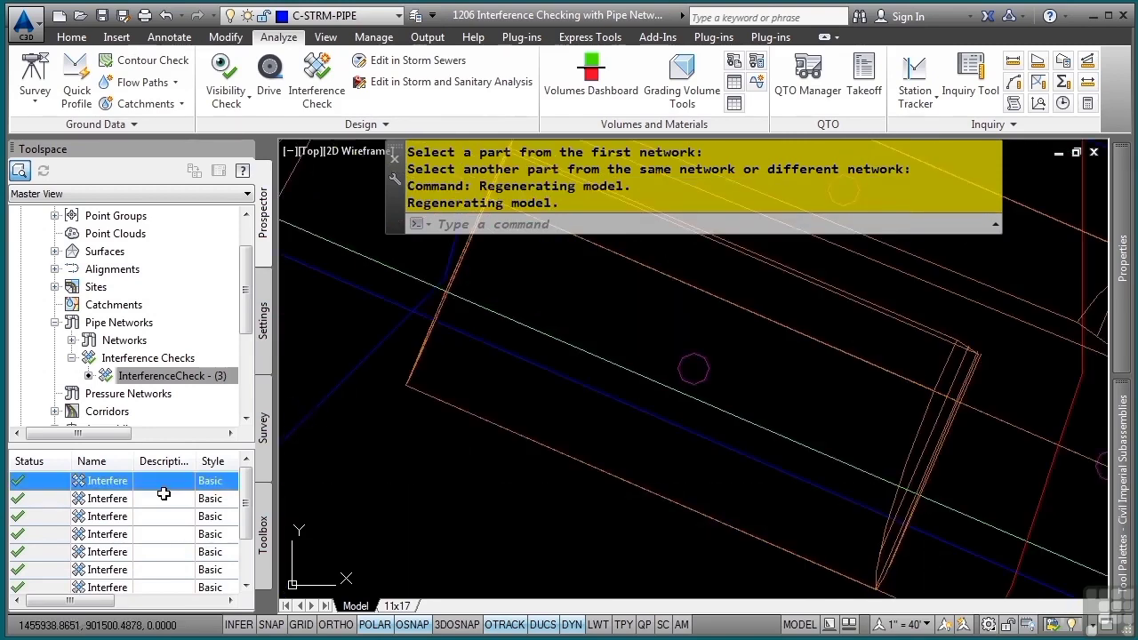
# Regenerate the drawing to examine the interferences around the crossing structures in plan.
pyautogui.scroll(-6, 550, 368)
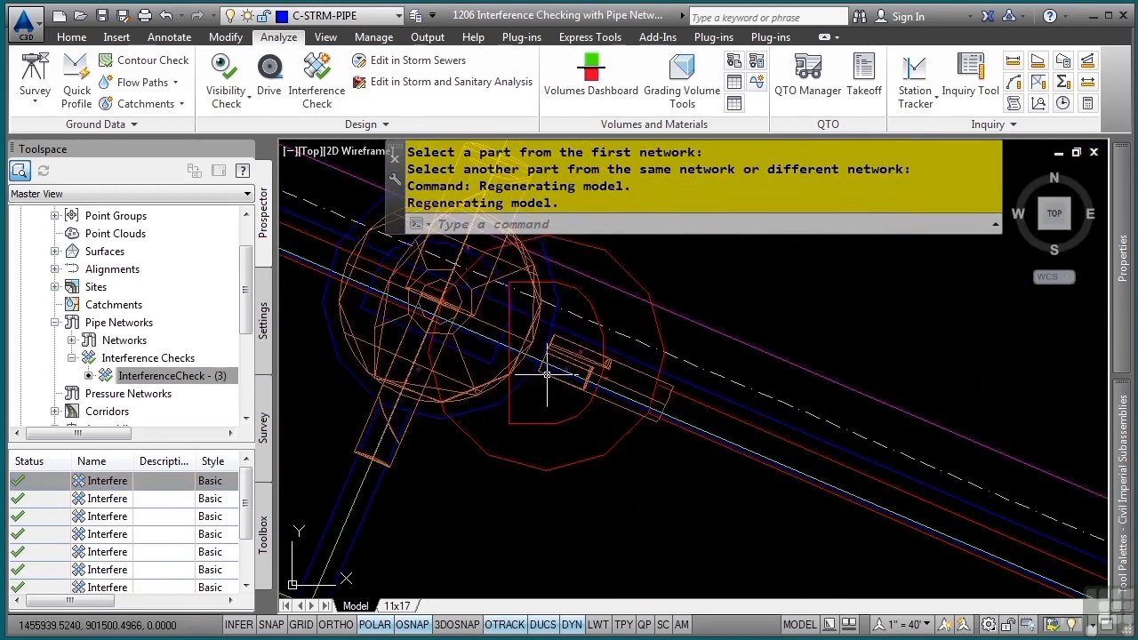
pyautogui.moveTo(517, 375); pyautogui.dragTo(621, 447, button='middle')
pyautogui.write('re')
pyautogui.press('Return')
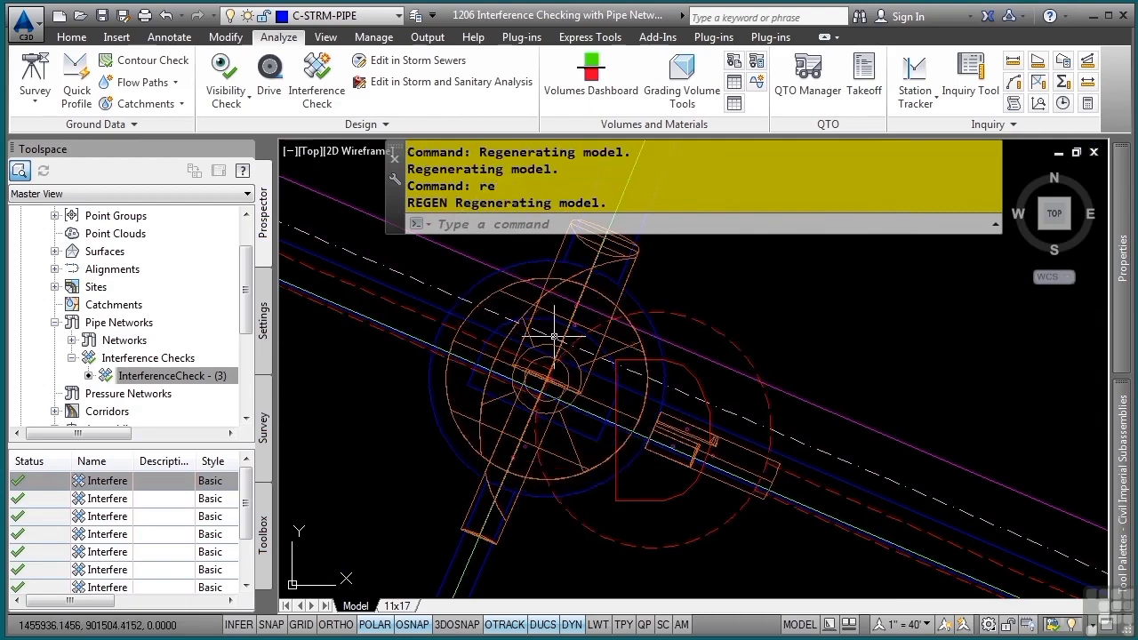
# Select the interference body on the crossing pipe and extend the selection to all similar objects.
pyautogui.scroll(-2, 549, 397)
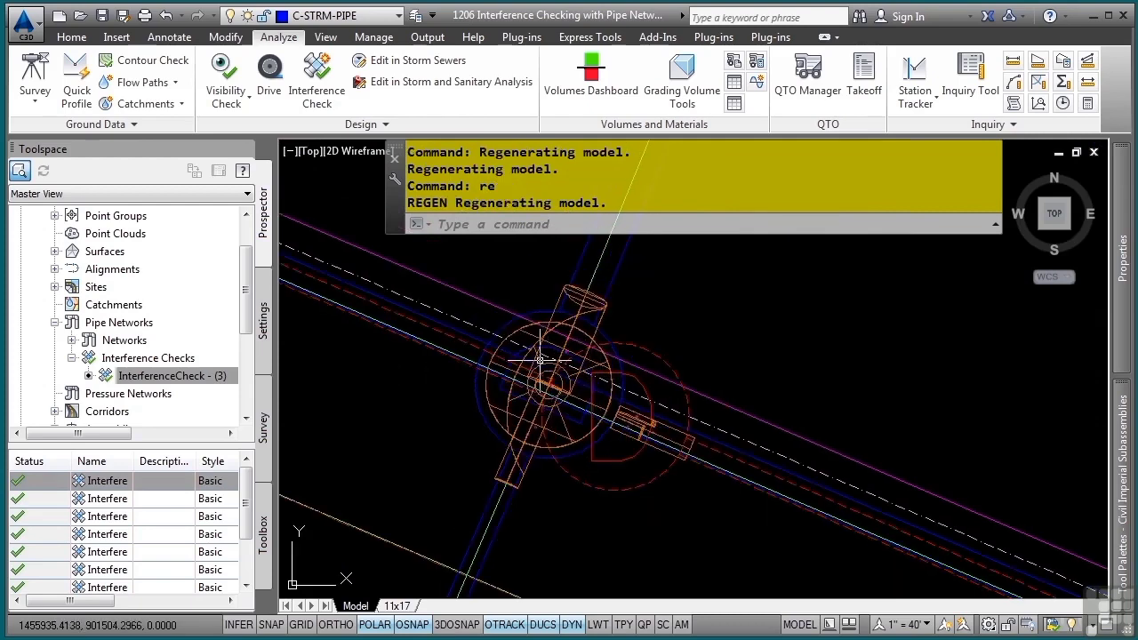
pyautogui.click(596, 305)
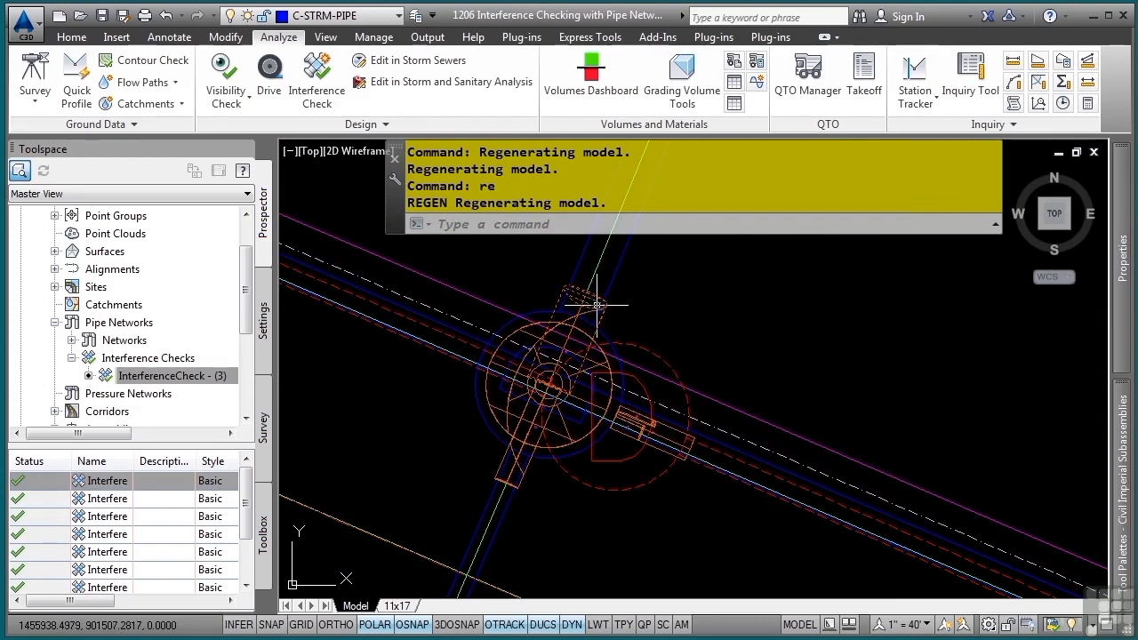
pyautogui.rightClick(682, 312)
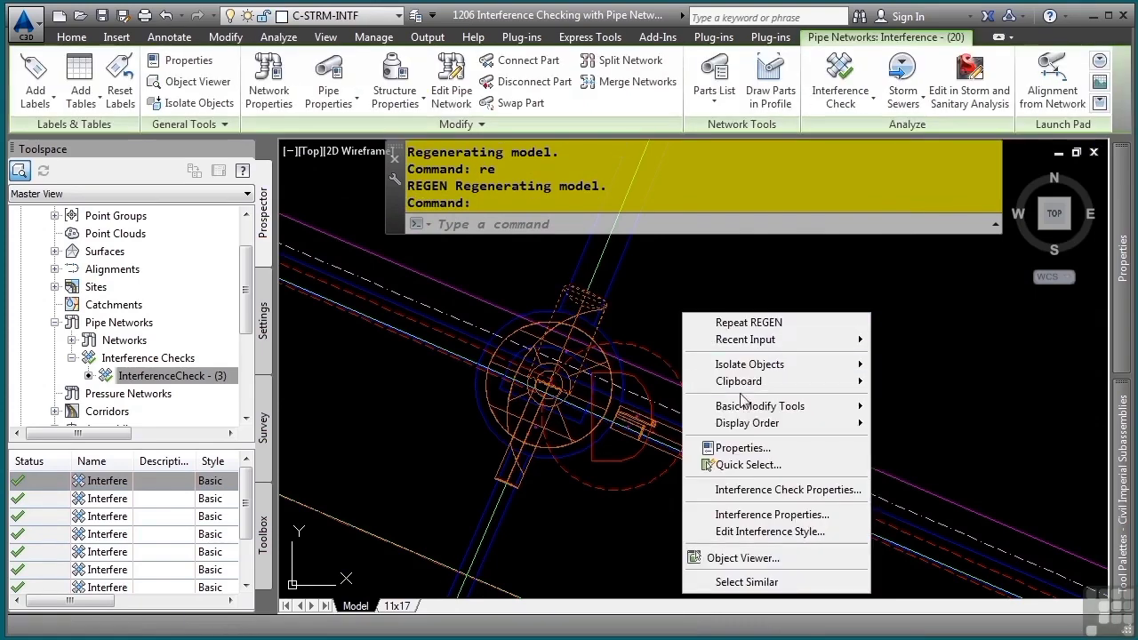
pyautogui.click(746, 581)
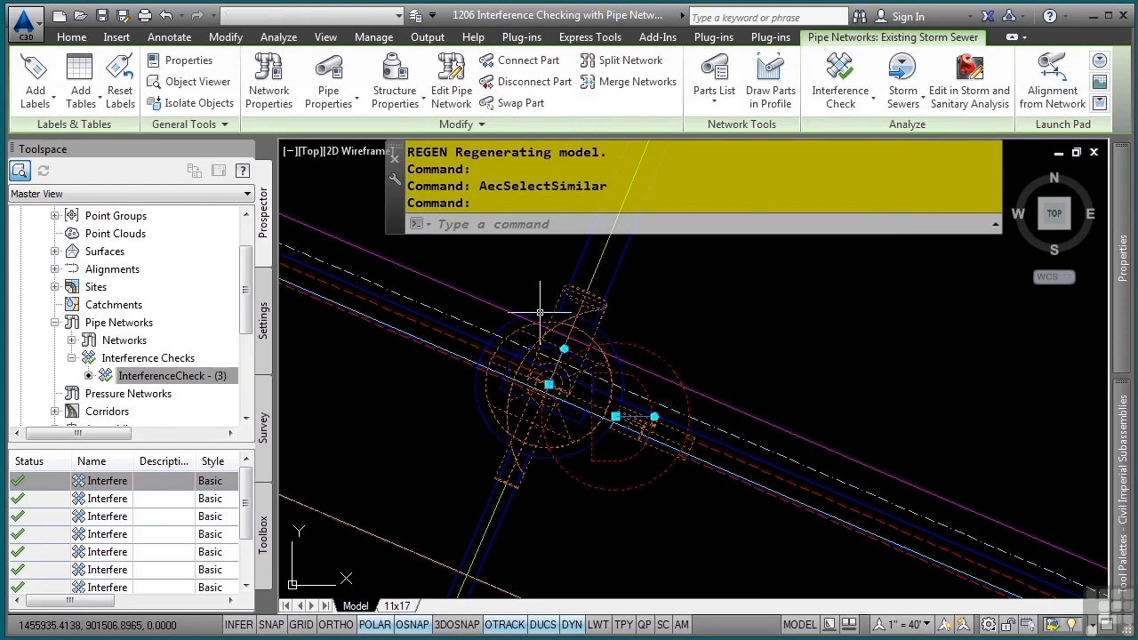
# Add the surrounding pipes and structures of both networks to the selection and view everything in 3D in the Object Viewer.
pyautogui.click(579, 287)
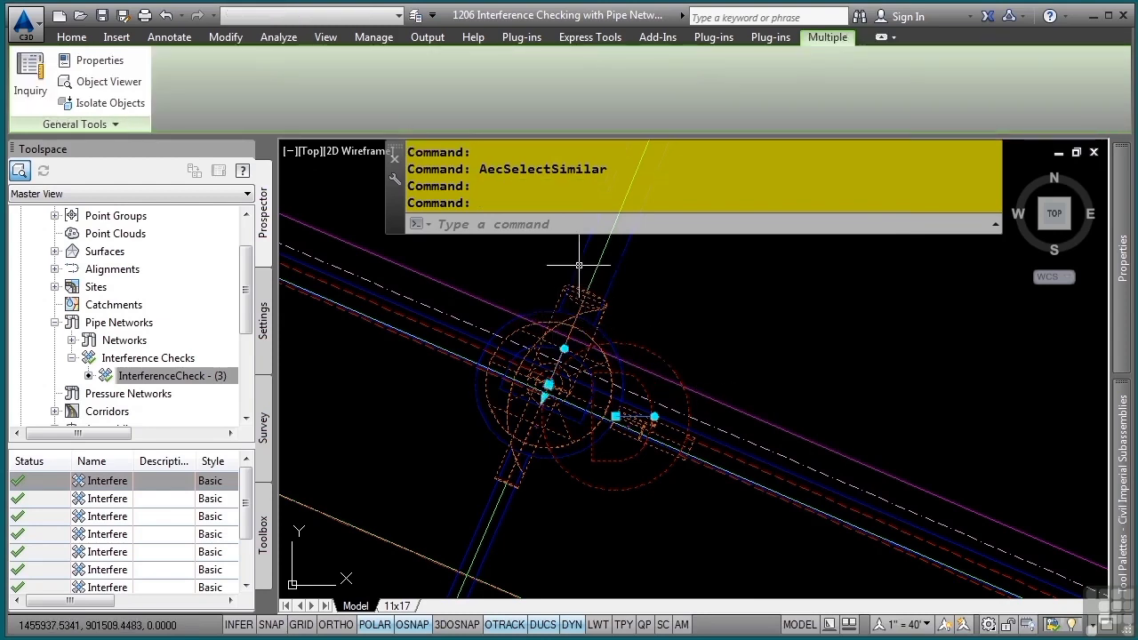
pyautogui.click(579, 265)
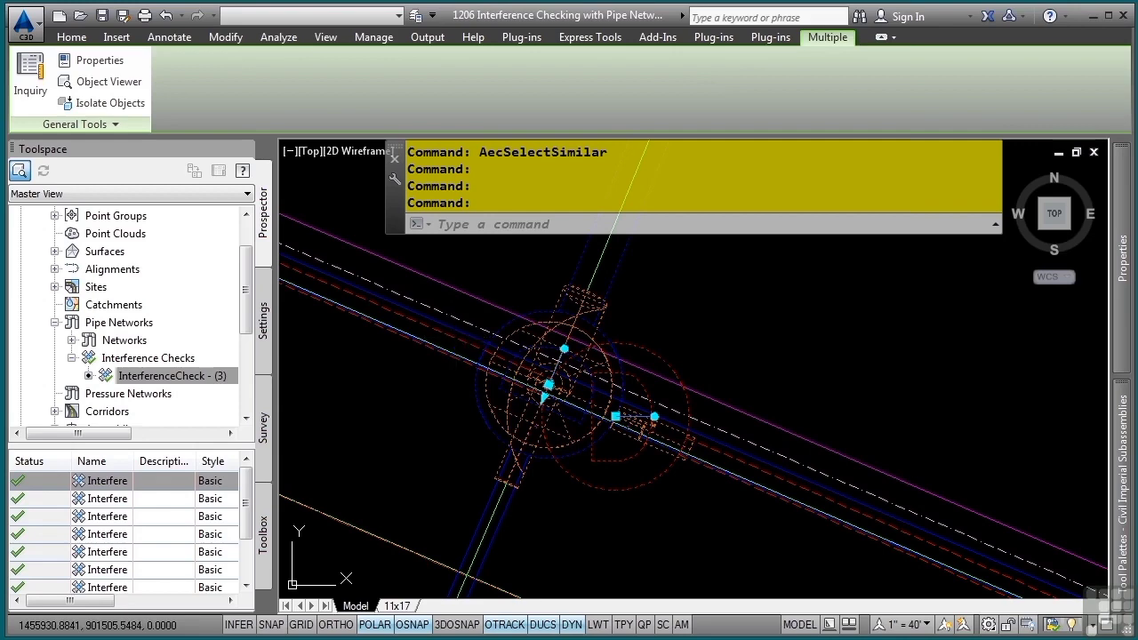
pyautogui.click(456, 338)
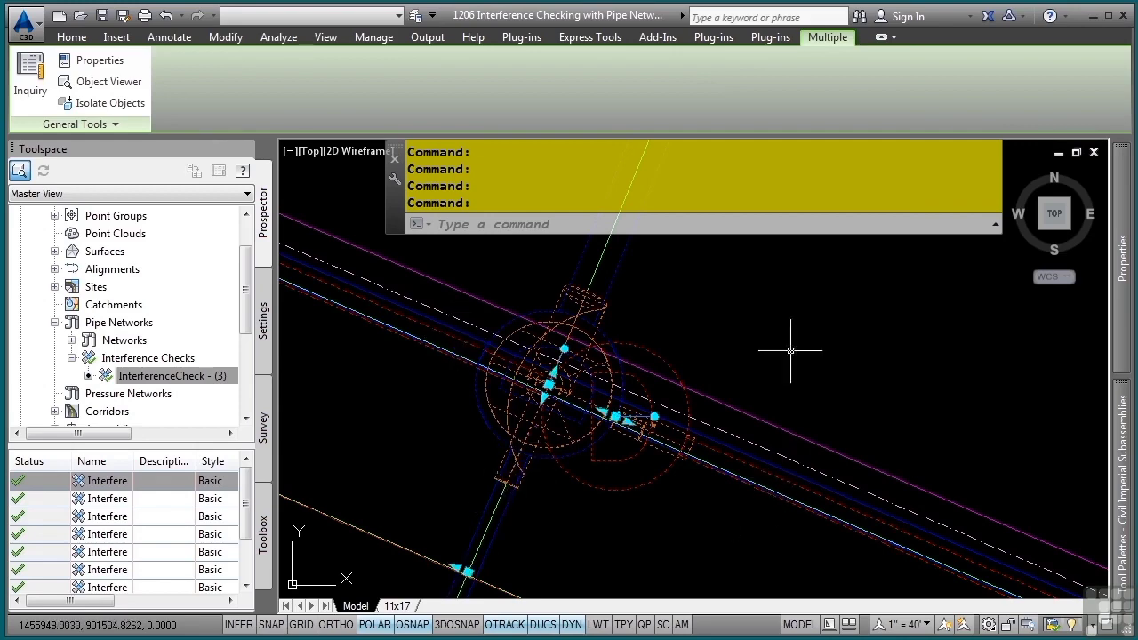
pyautogui.rightClick(751, 339)
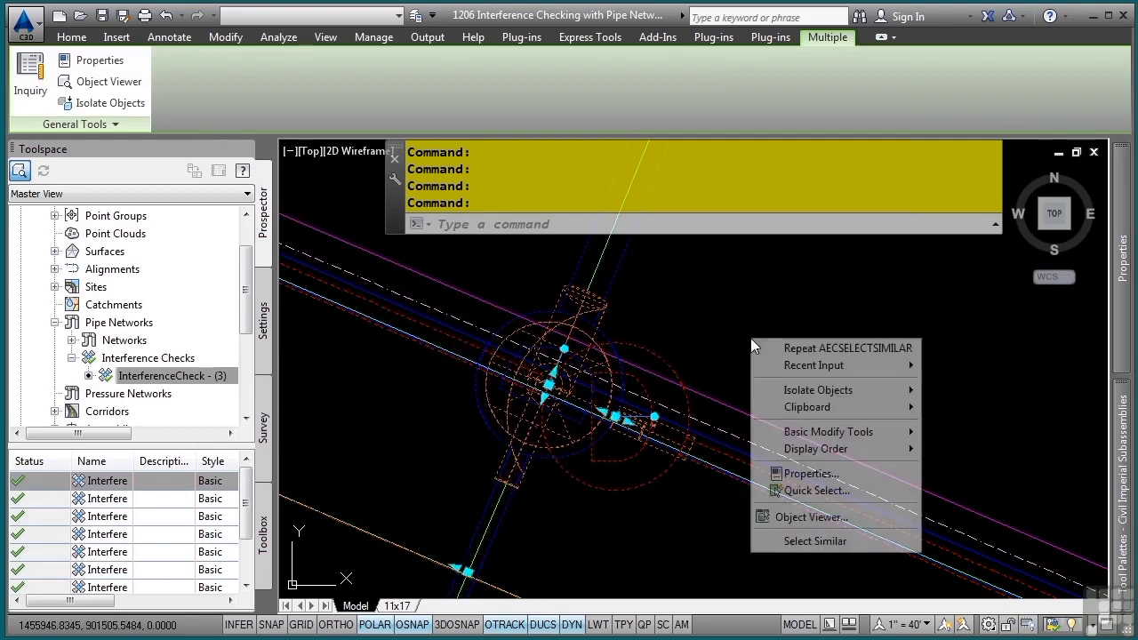
pyautogui.click(808, 517)
pyautogui.moveTo(602, 460); pyautogui.dragTo(700, 424)
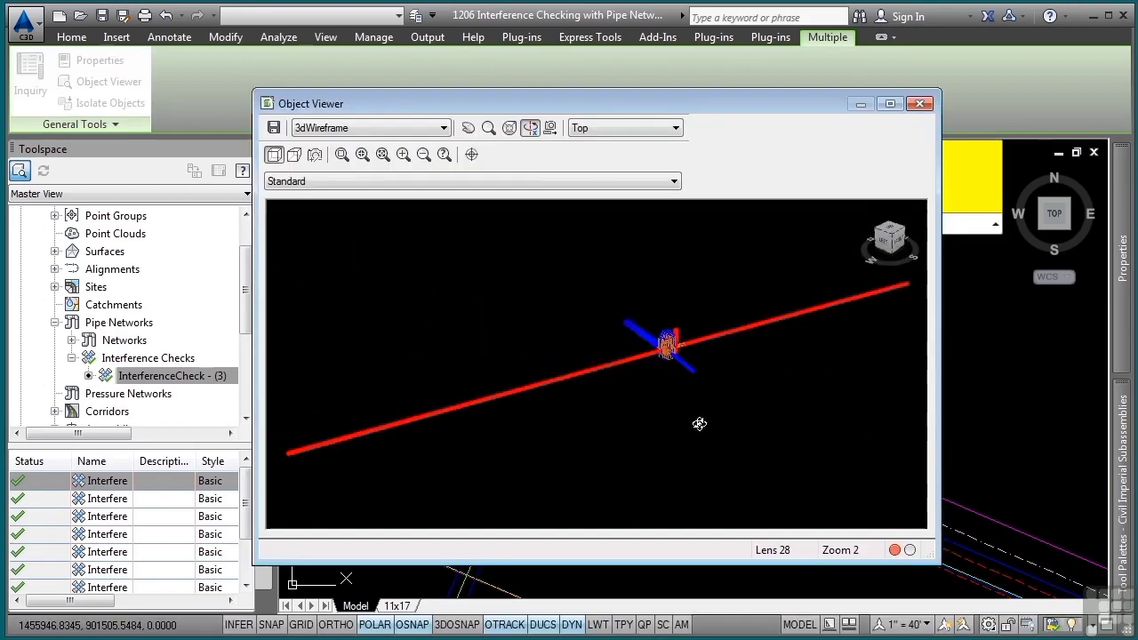
# Examine the crossing structures and their interferences up close from several angles in the Realistic visual style, and close the Object Viewer.
pyautogui.scroll(6, 668, 359)
pyautogui.moveTo(719, 320); pyautogui.dragTo(569, 384, button='middle')
pyautogui.scroll(3, 569, 384)
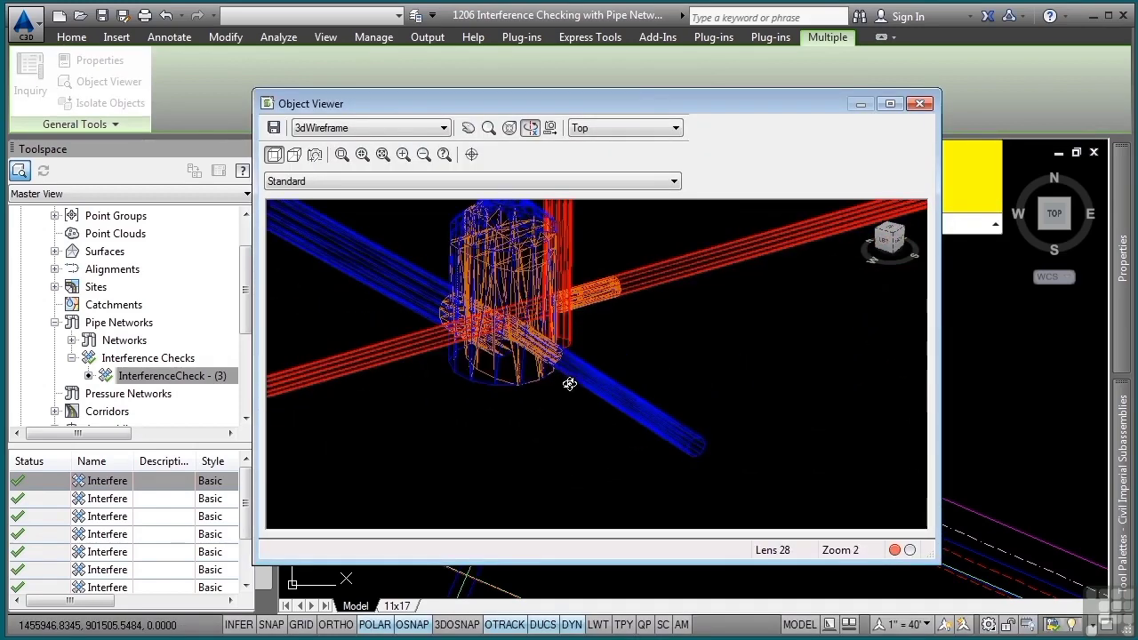
pyautogui.moveTo(652, 369); pyautogui.dragTo(686, 435)
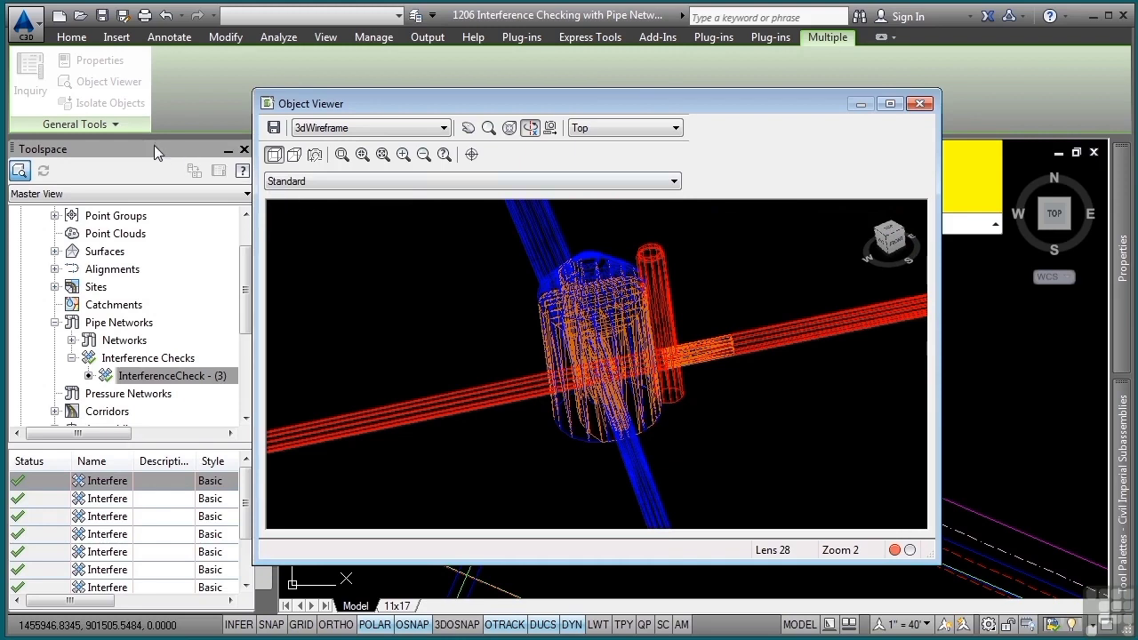
pyautogui.click(322, 131)
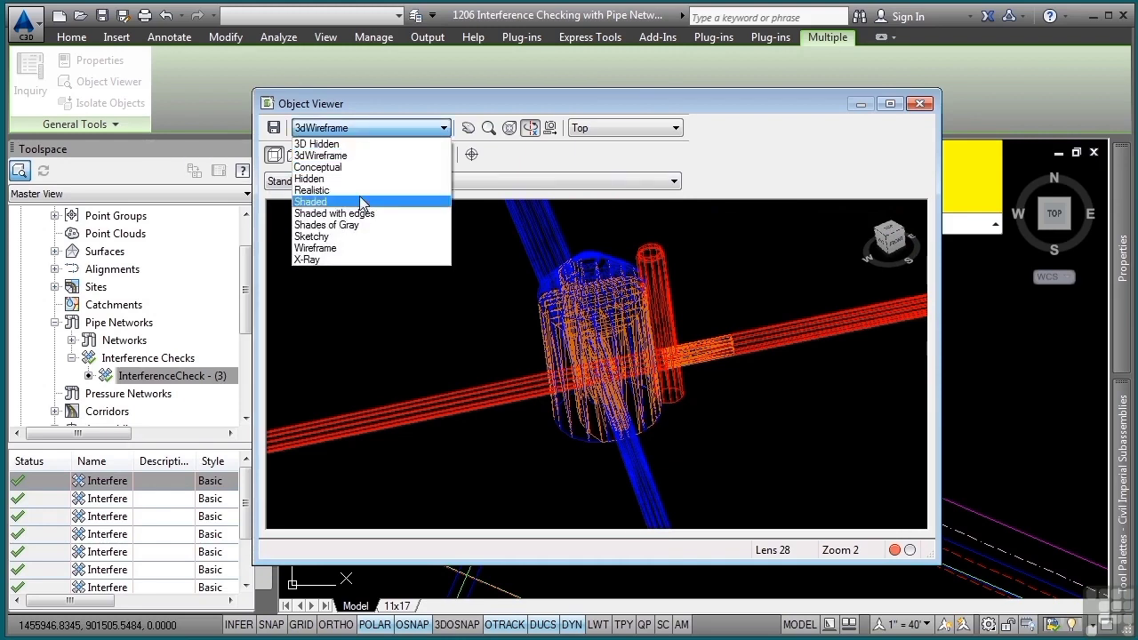
pyautogui.click(360, 190)
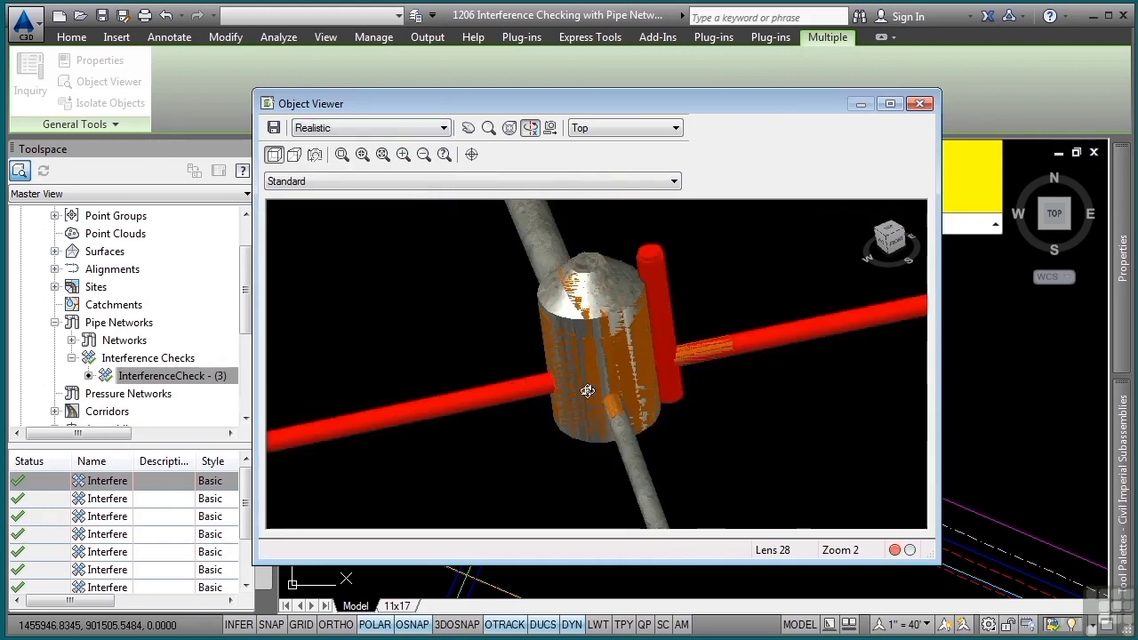
pyautogui.moveTo(586, 391); pyautogui.dragTo(525, 399)
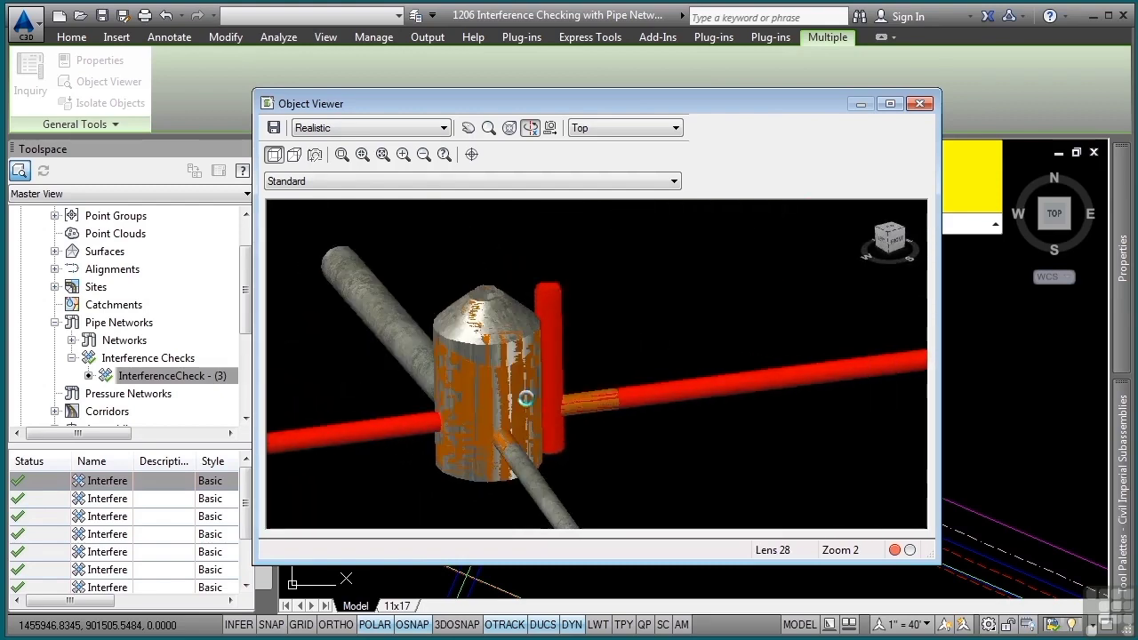
pyautogui.press('Escape')
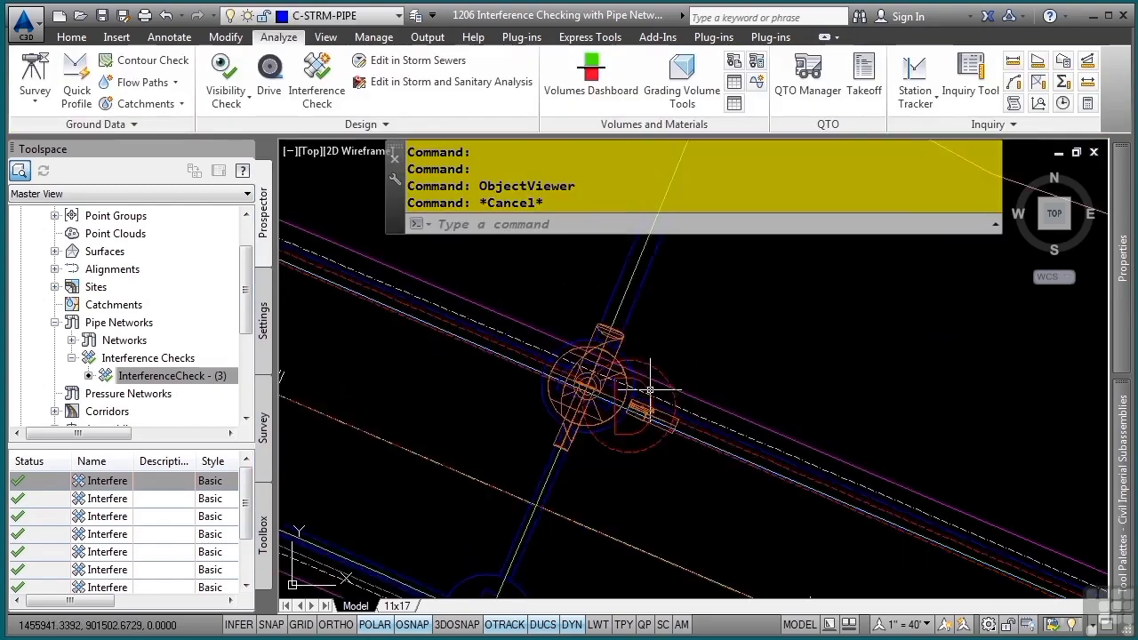
# Delete the STORM -1 end structure on the upper side of the road together with the pipe connecting it to the crossing manhole.
pyautogui.scroll(-2, 649, 389)
pyautogui.scroll(-2, 711, 365)
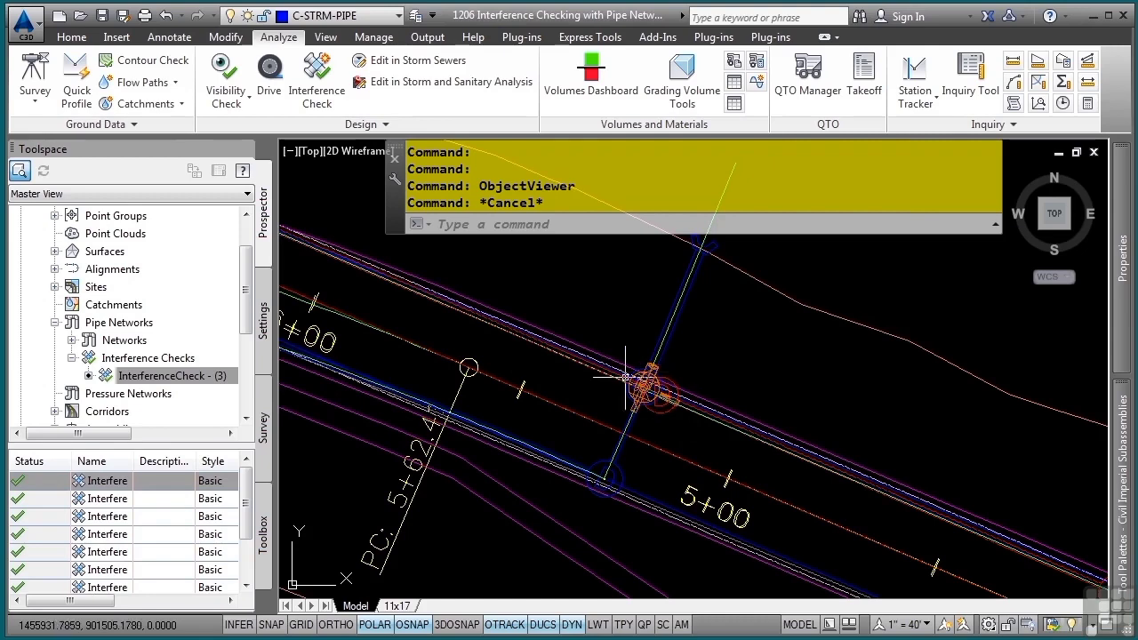
pyautogui.moveTo(701, 317); pyautogui.dragTo(693, 412, button='middle')
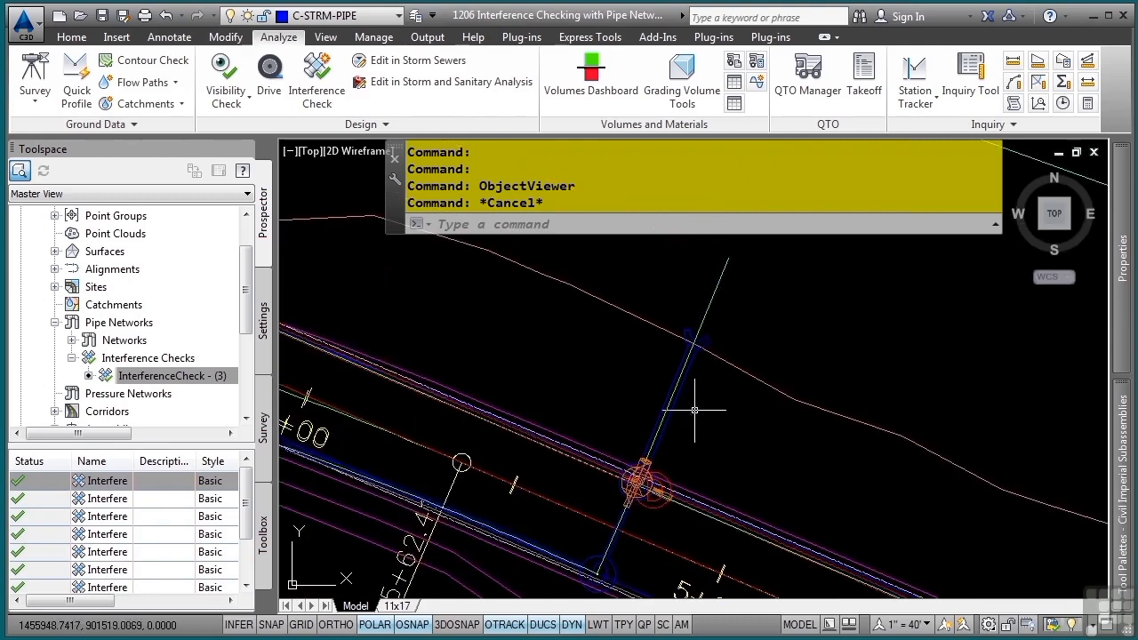
pyautogui.click(695, 338)
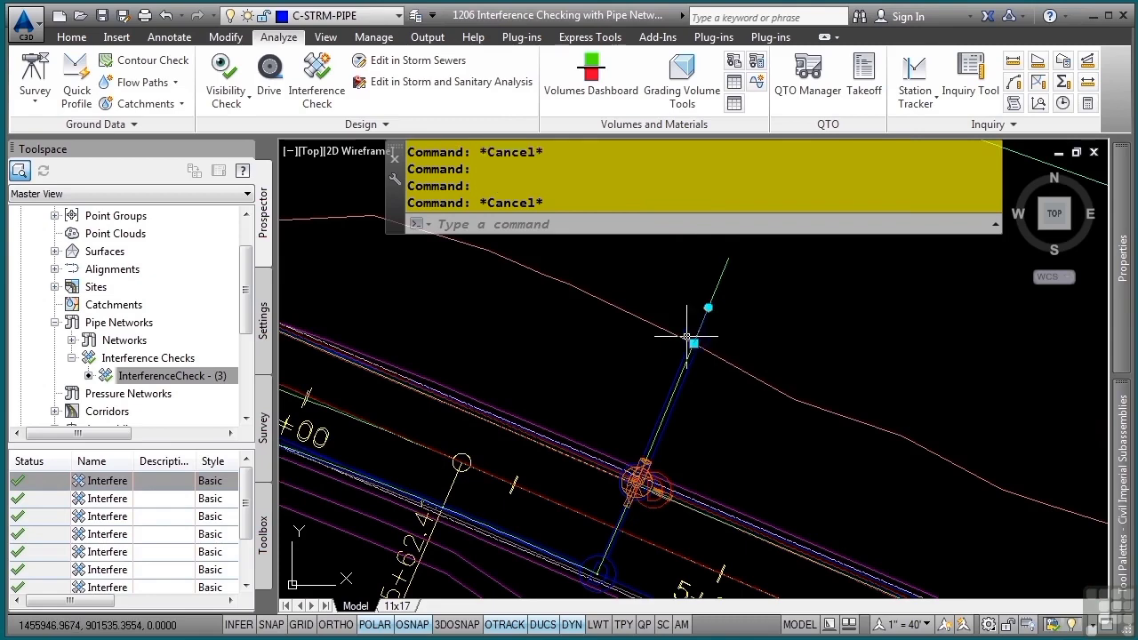
pyautogui.click(672, 379)
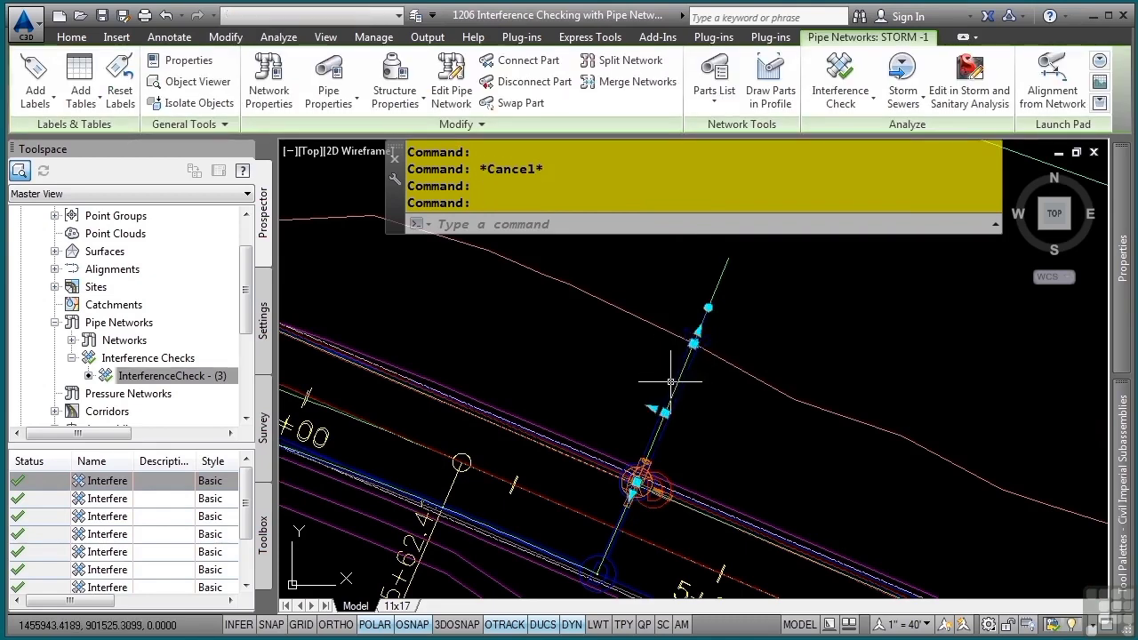
pyautogui.press('Delete')
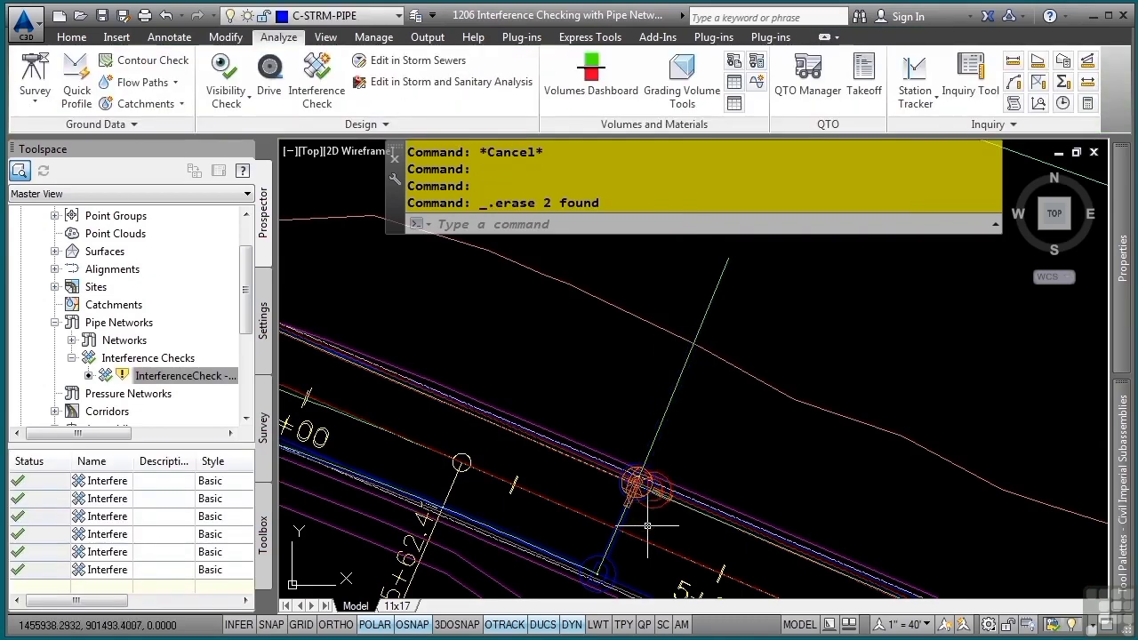
# Delete the blue STORM -1 manhole that overlaps the existing red structure.
pyautogui.scroll(4, 643, 513)
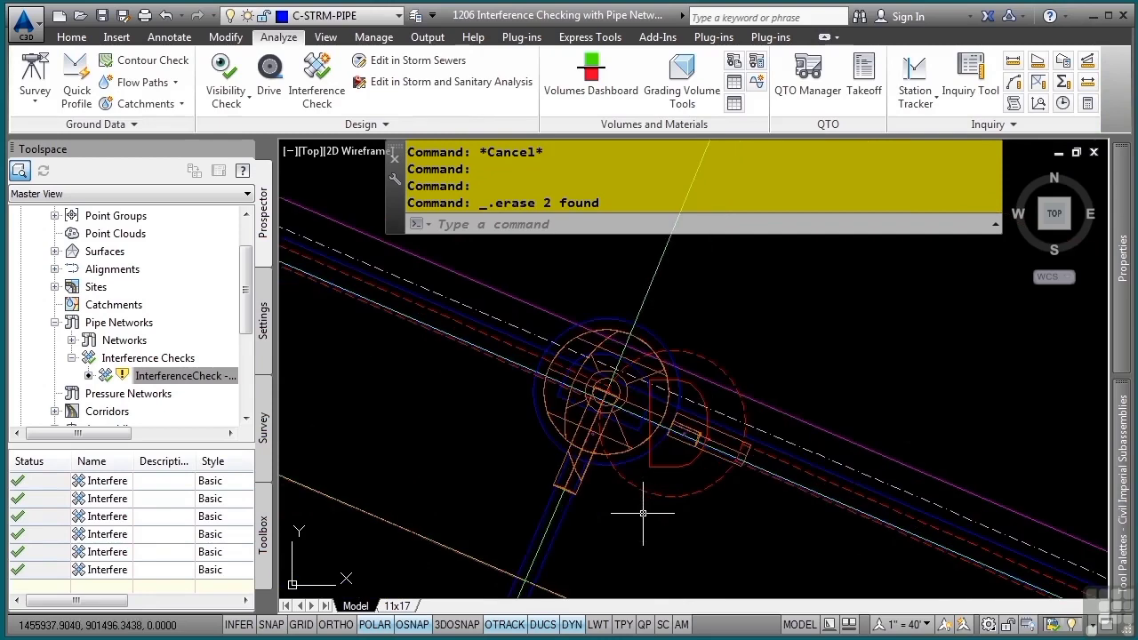
pyautogui.click(619, 317)
pyautogui.press('Delete')
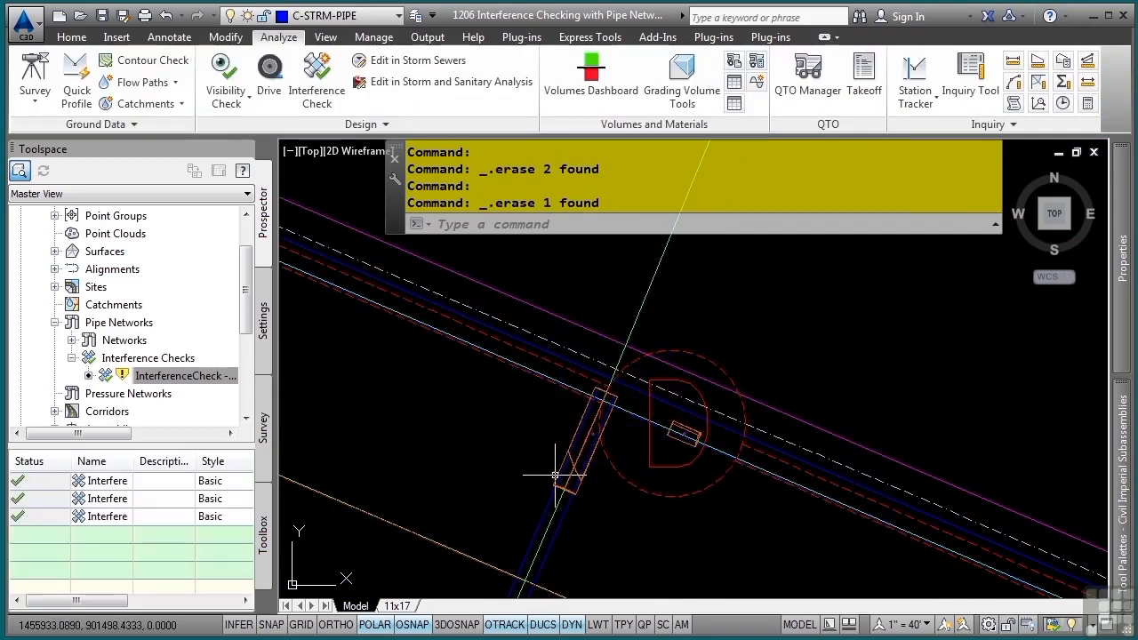
# Stretch the free end of the remaining crossing pipe to the opposite side of the road, onto the outer daylight line.
pyautogui.scroll(-2, 563, 500)
pyautogui.moveTo(563, 500); pyautogui.dragTo(714, 327, button='middle')
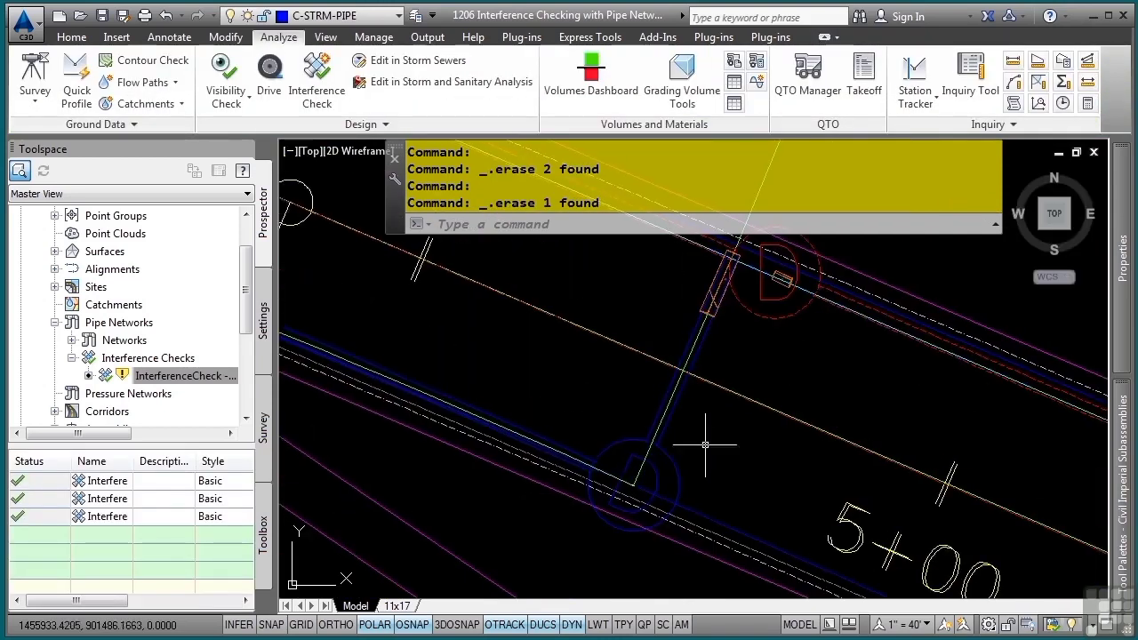
pyautogui.click(680, 390)
pyautogui.moveTo(716, 391)
pyautogui.mouseDown(button='middle')
pyautogui.moveTo(667, 489)
pyautogui.moveTo(773, 329)
pyautogui.mouseUp(button='middle')
pyautogui.click(684, 353)
pyautogui.scroll(-3, 713, 482)
pyautogui.scroll(2, 683, 467)
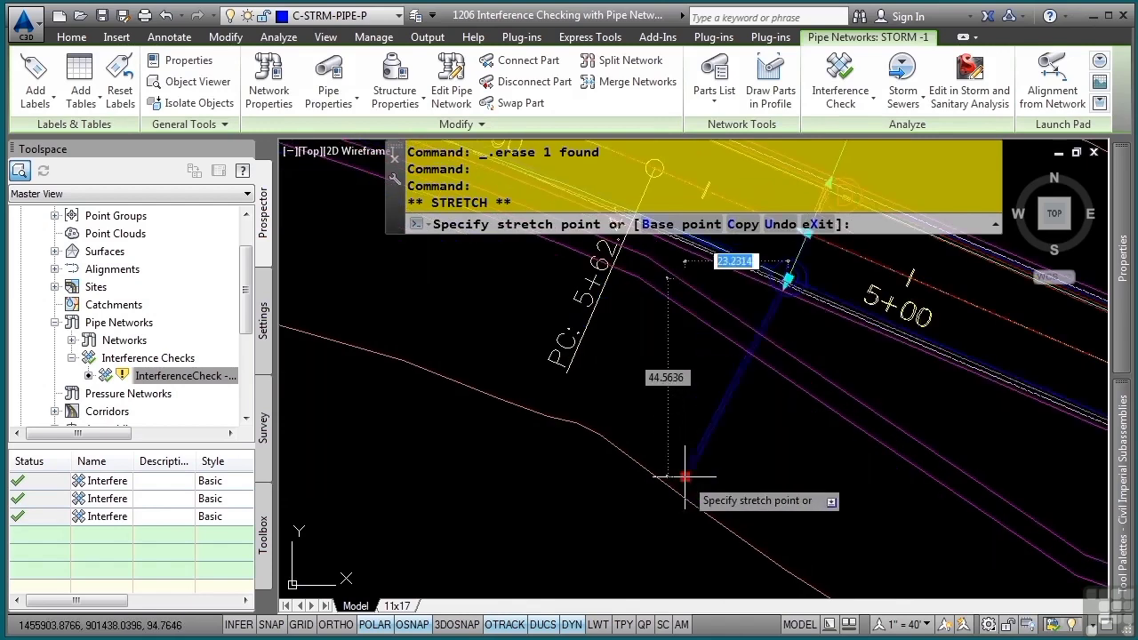
pyautogui.click(691, 503)
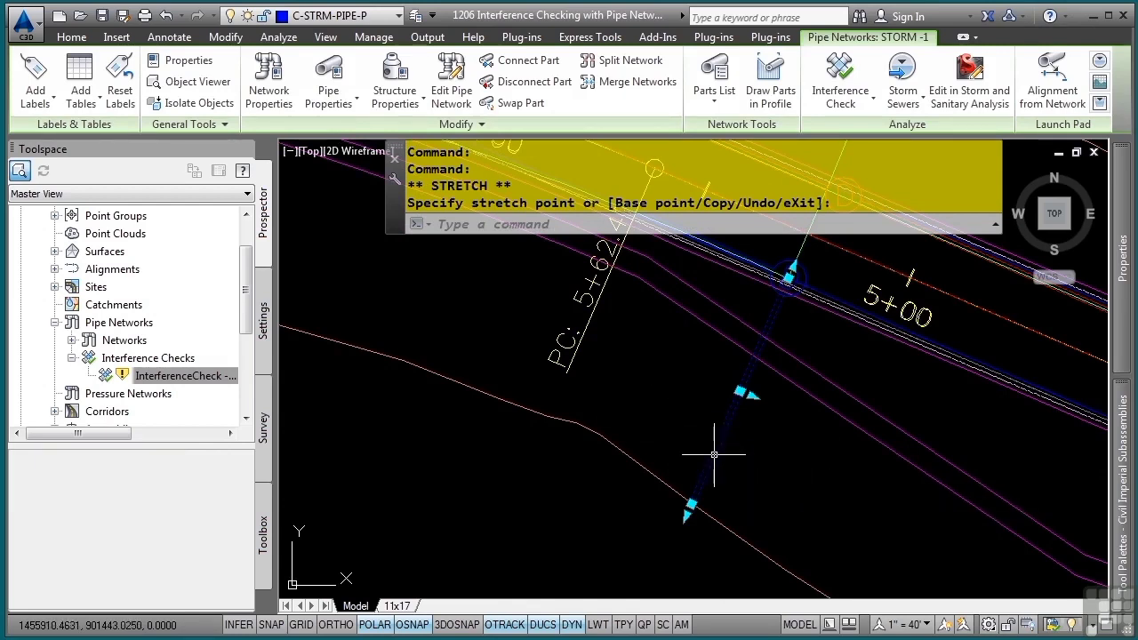
# Open the layout tools for the STORM -1 network and set its parts list to Storm Sewer.
pyautogui.click(462, 98)
pyautogui.click(408, 275)
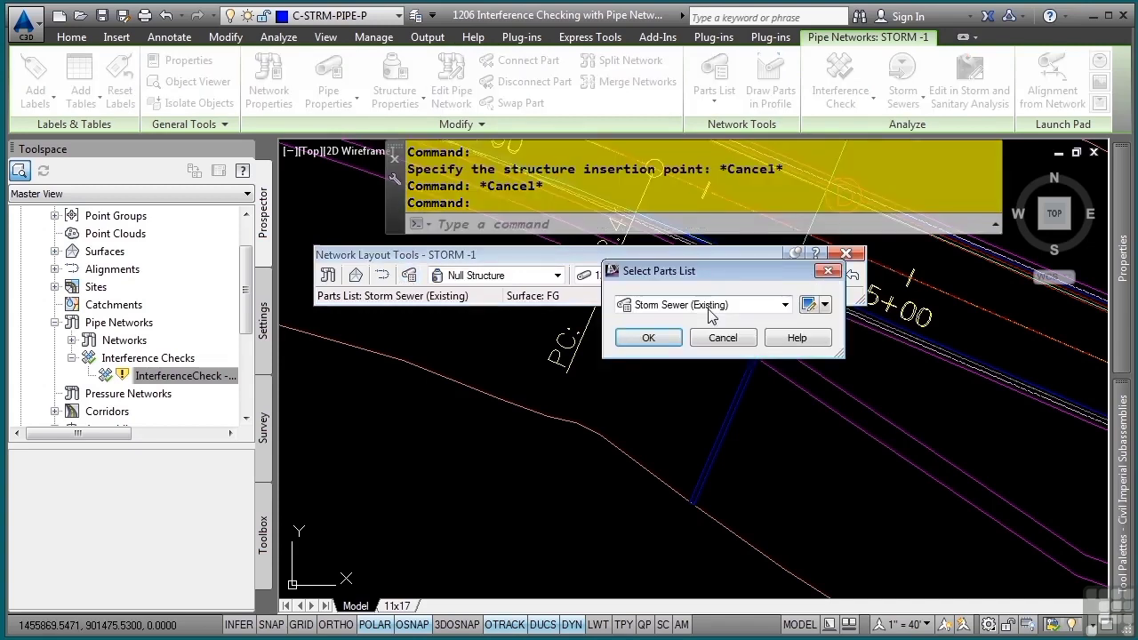
pyautogui.click(712, 306)
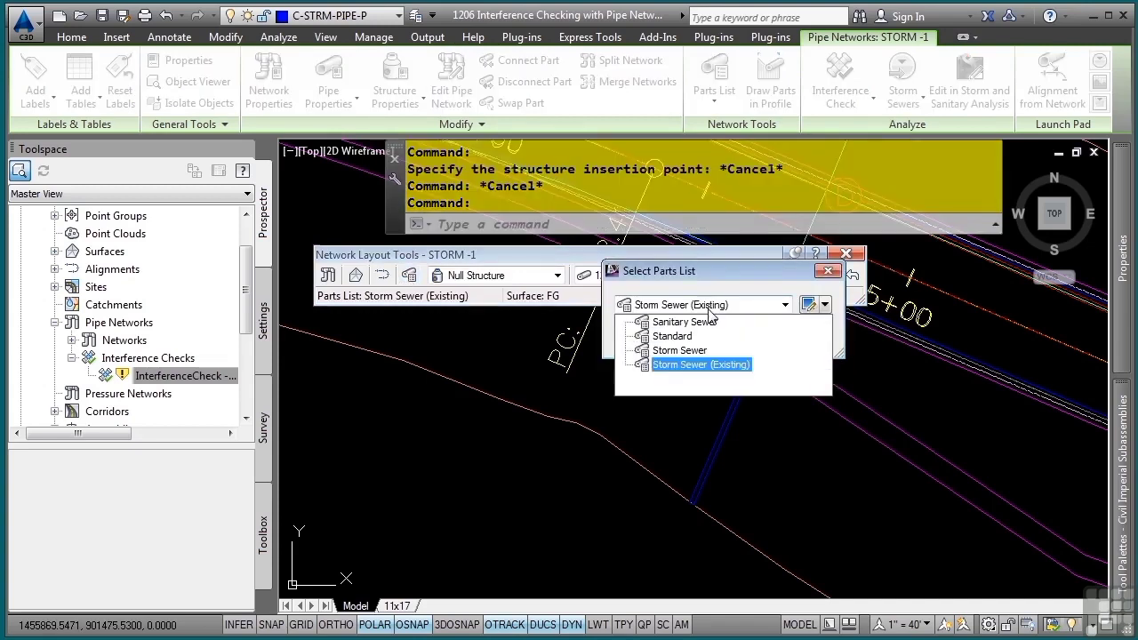
pyautogui.click(681, 351)
pyautogui.click(648, 338)
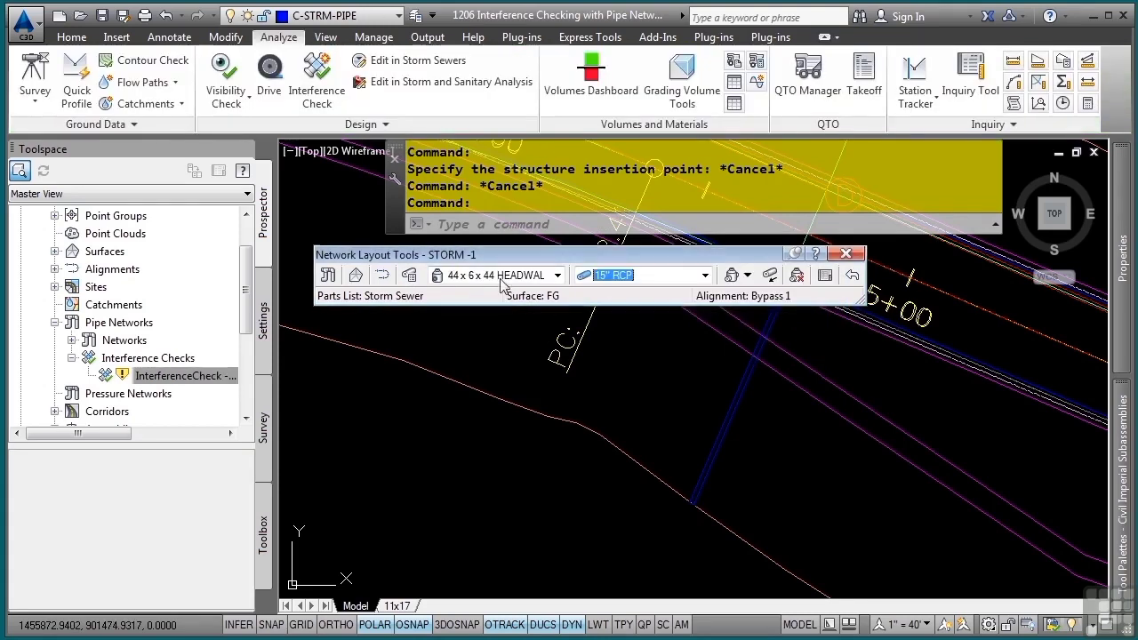
# Place a 54 x 12 x 83 WINGED concrete rectangular headwall, as a structure only, at the free end of the moved pipe.
pyautogui.click(532, 282)
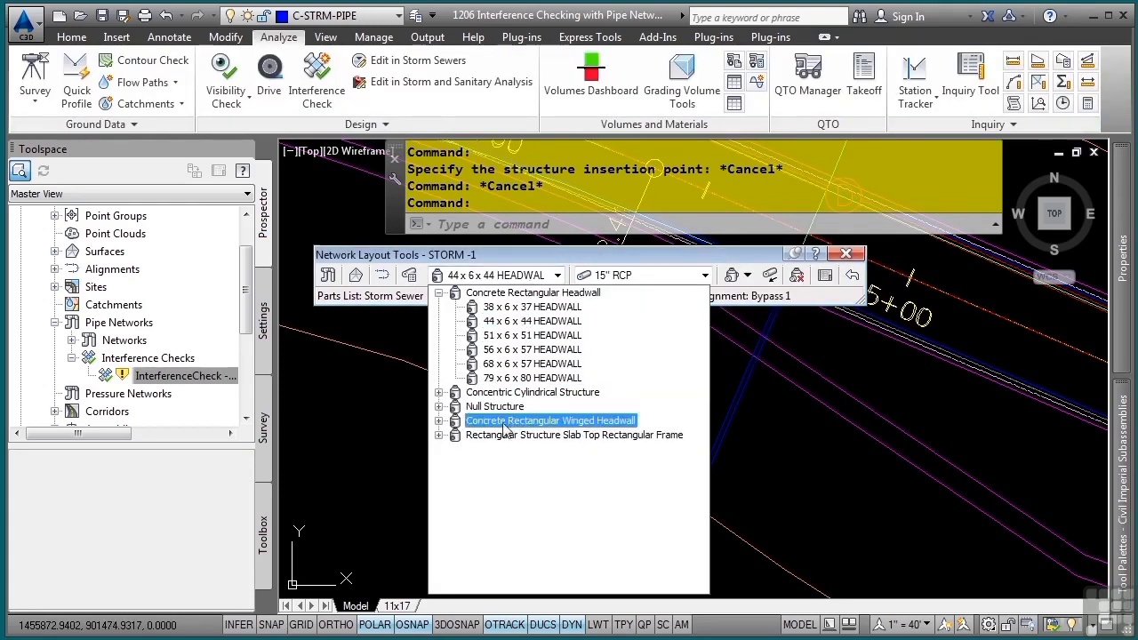
pyautogui.click(439, 421)
pyautogui.click(545, 448)
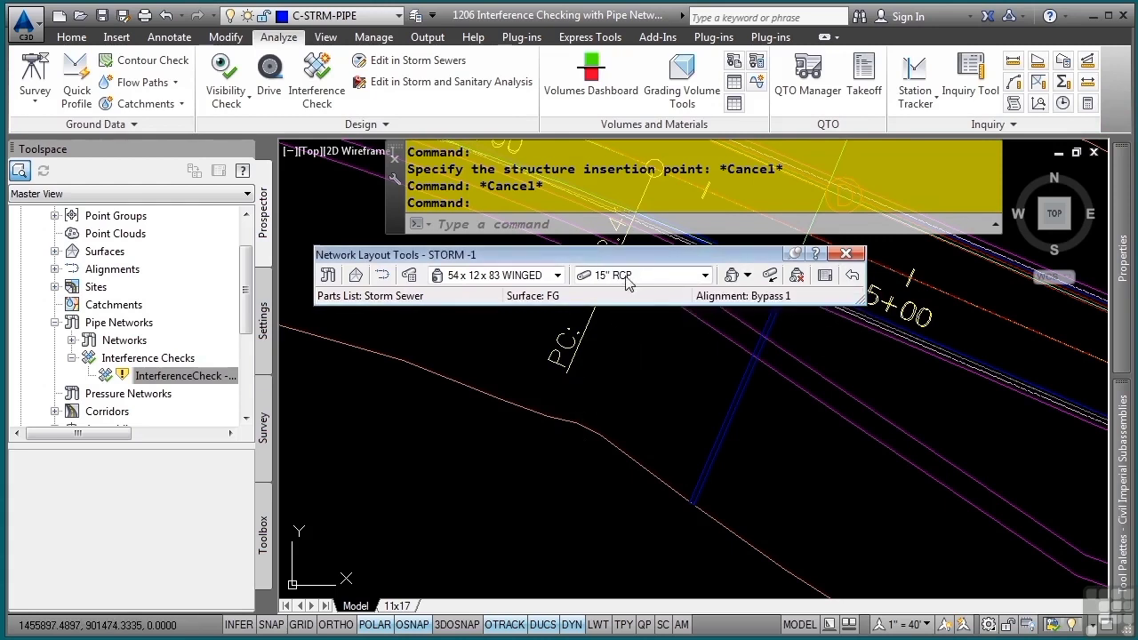
pyautogui.click(746, 275)
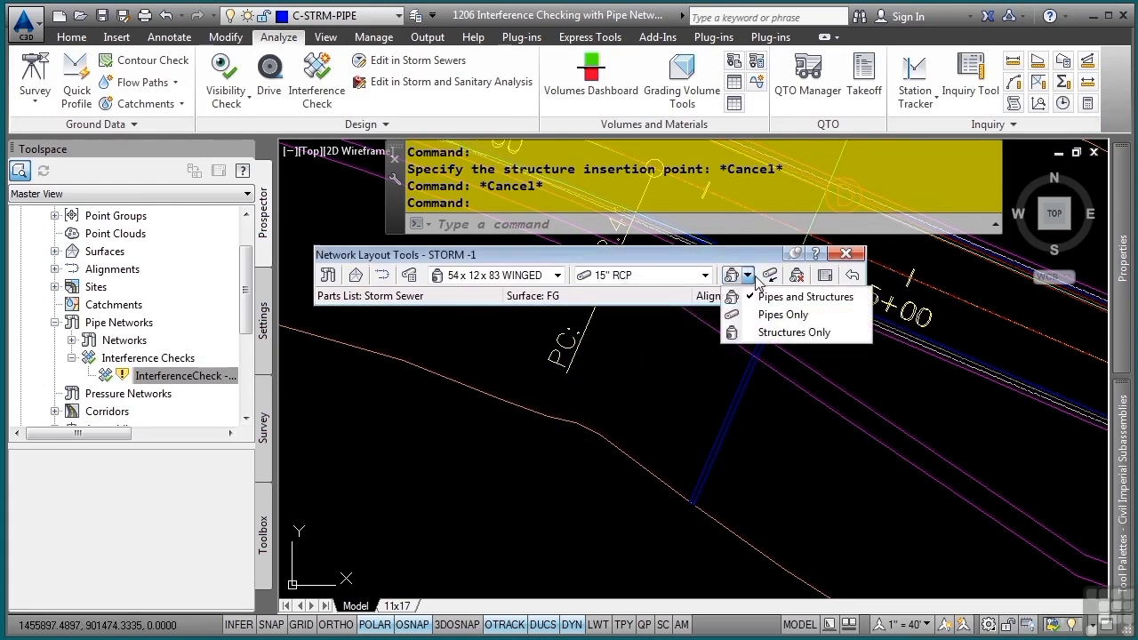
pyautogui.click(793, 332)
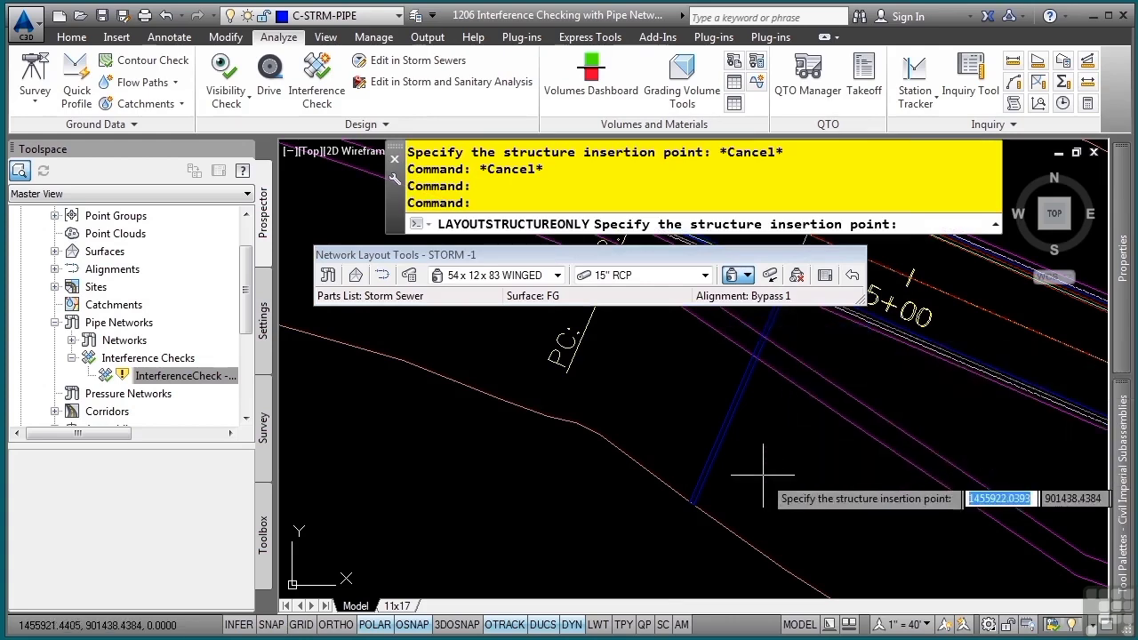
pyautogui.scroll(3, 701, 439)
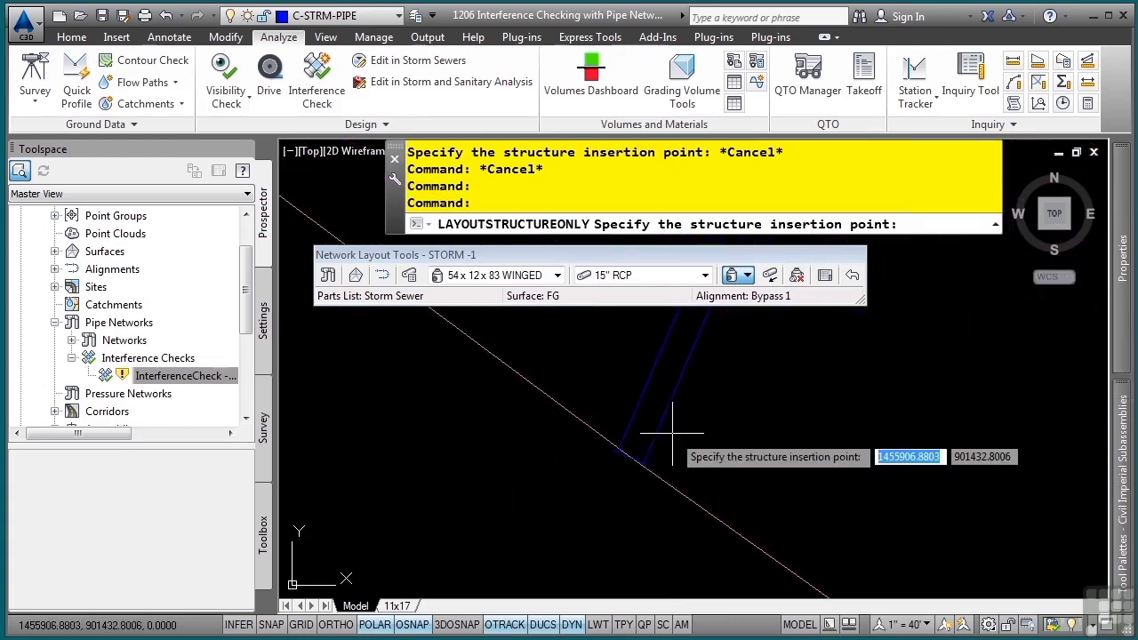
pyautogui.click(622, 452)
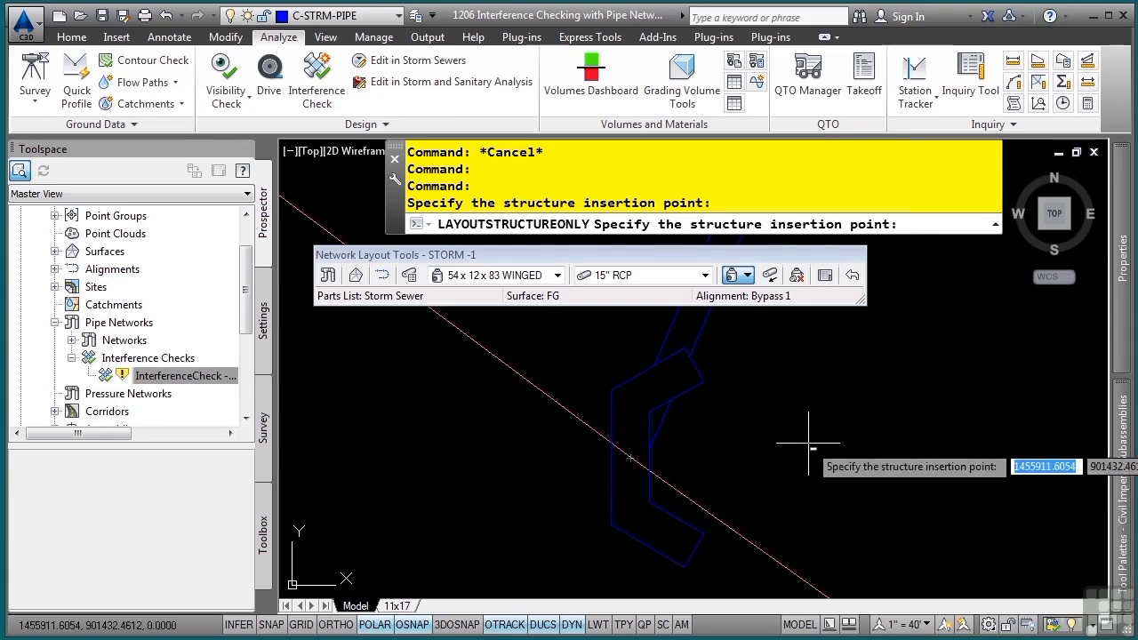
pyautogui.press('Return')
# Stretch the upper end of the alignment ALG - (STORM -1) - (7) across the road to the insertion point of the new winged headwall.
pyautogui.scroll(-6, 808, 442)
pyautogui.moveTo(853, 391); pyautogui.dragTo(716, 573, button='middle')
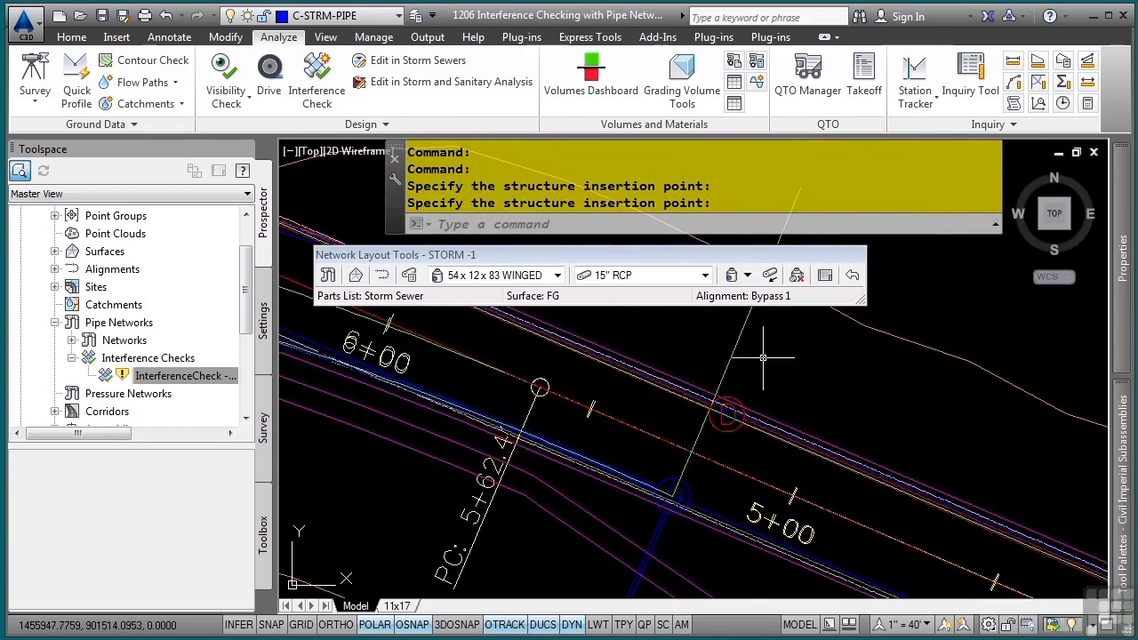
pyautogui.click(763, 357)
pyautogui.click(702, 323)
pyautogui.moveTo(851, 388); pyautogui.dragTo(775, 538, button='middle')
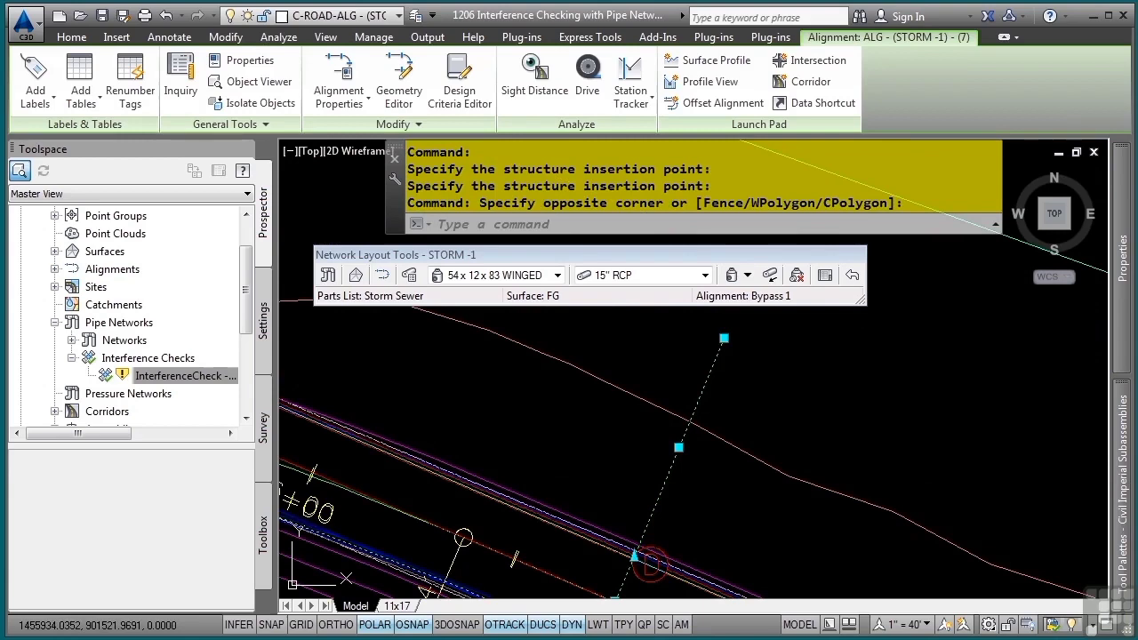
pyautogui.click(723, 338)
pyautogui.moveTo(650, 477); pyautogui.dragTo(794, 287, button='middle')
pyautogui.moveTo(727, 480)
pyautogui.mouseDown(button='middle')
pyautogui.moveTo(795, 290)
pyautogui.moveTo(778, 355)
pyautogui.mouseUp(button='middle')
pyautogui.scroll(5, 755, 401)
pyautogui.moveTo(820, 322); pyautogui.dragTo(722, 452, button='middle')
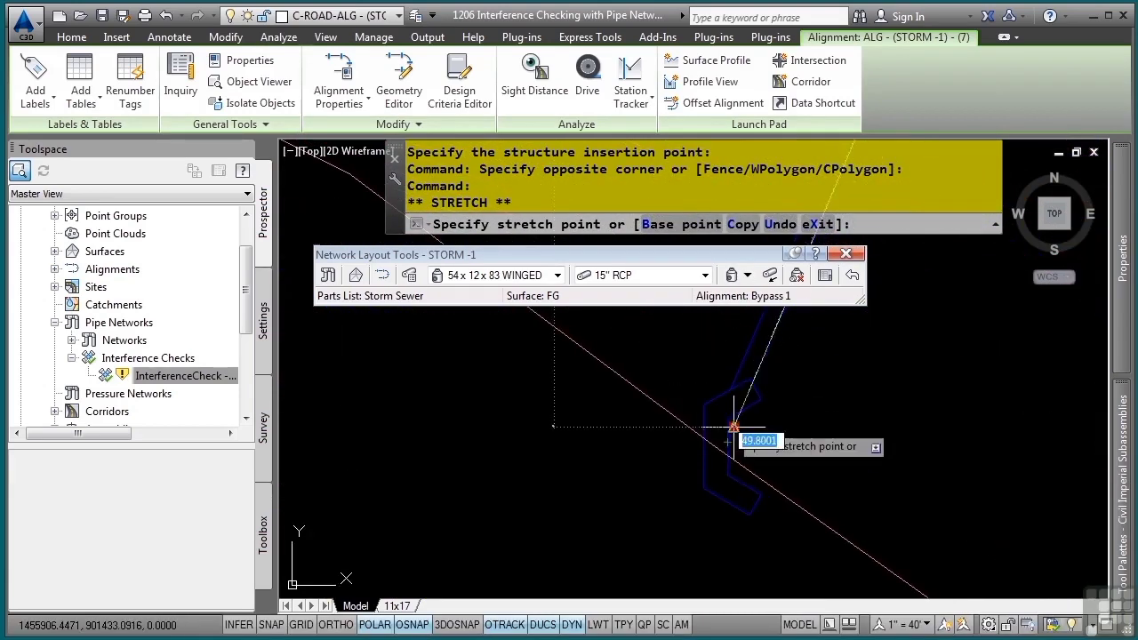
pyautogui.scroll(3, 718, 428)
pyautogui.click(712, 471)
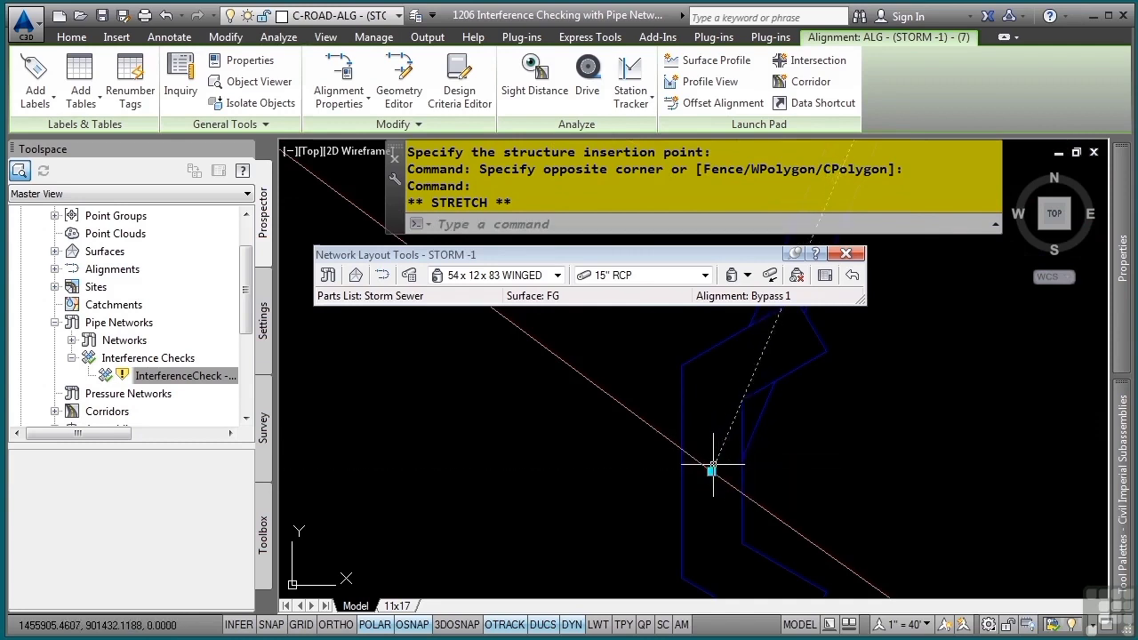
# Extend the end of the alignment in the same direction a short distance past the headwall and the daylight line.
pyautogui.scroll(-2, 886, 421)
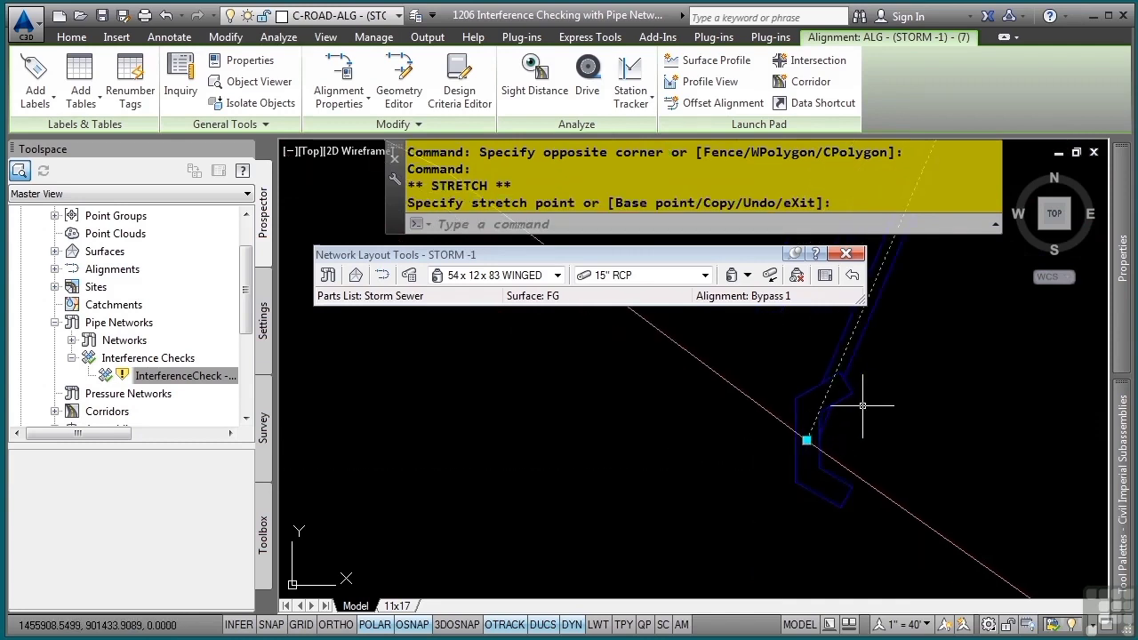
pyautogui.click(806, 440)
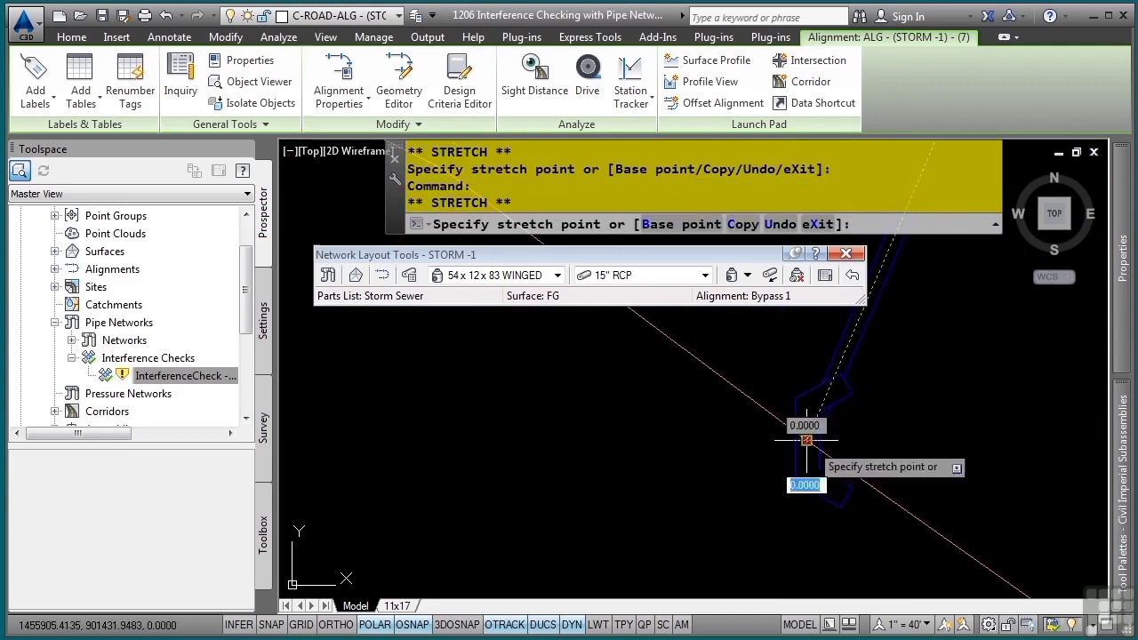
pyautogui.click(754, 553)
pyautogui.click(753, 553)
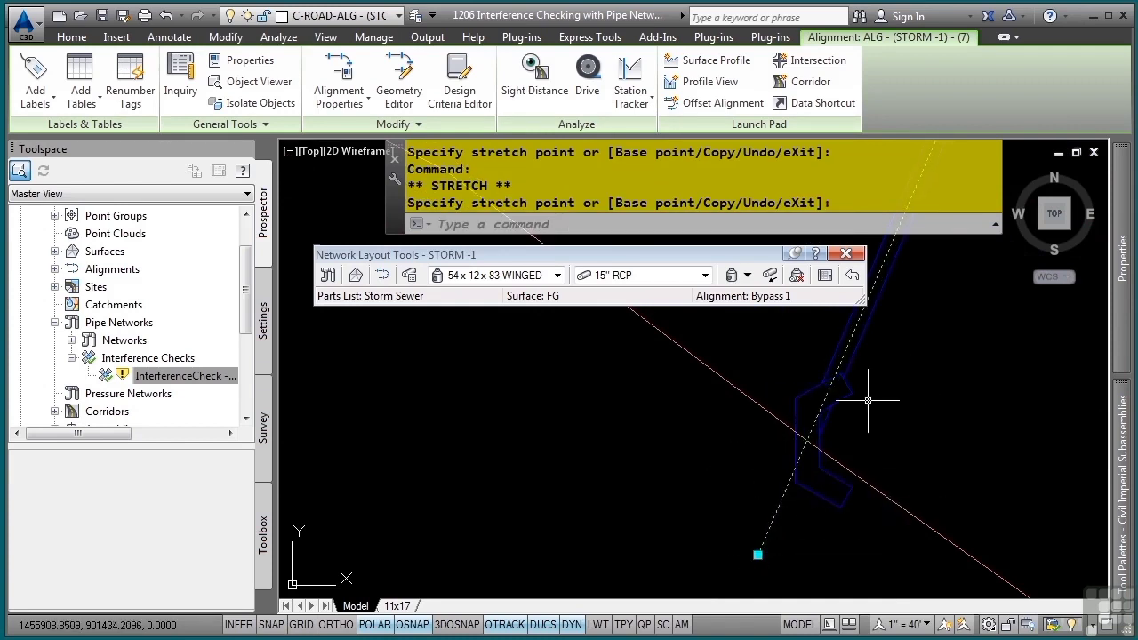
# Rotate the winged headwall to line up with the extended alignment.
pyautogui.click(830, 419)
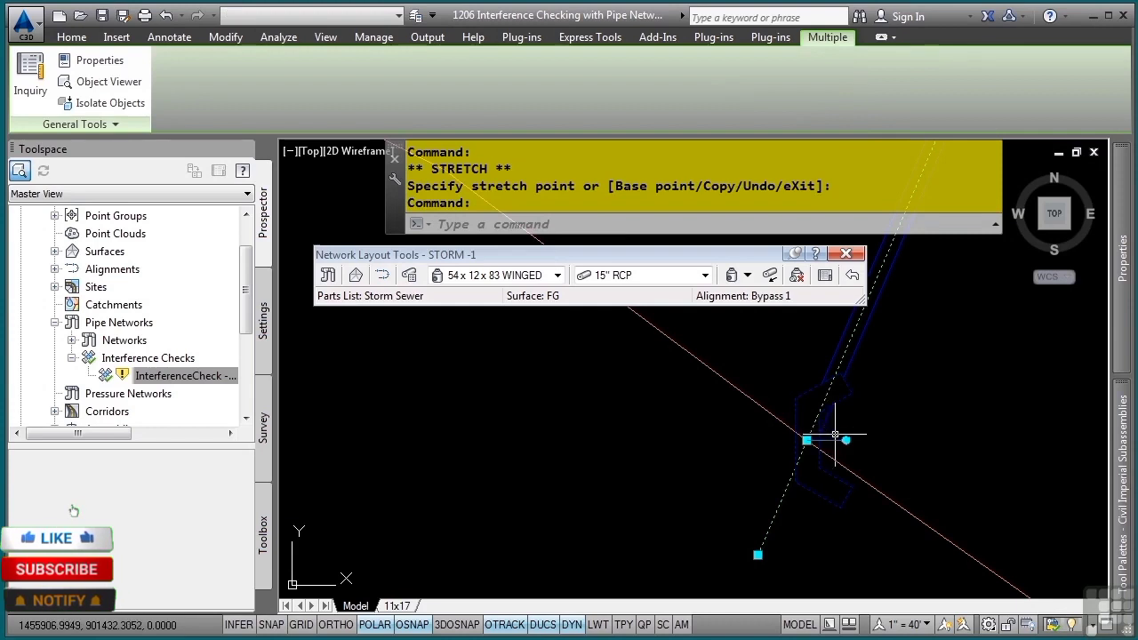
pyautogui.click(840, 440)
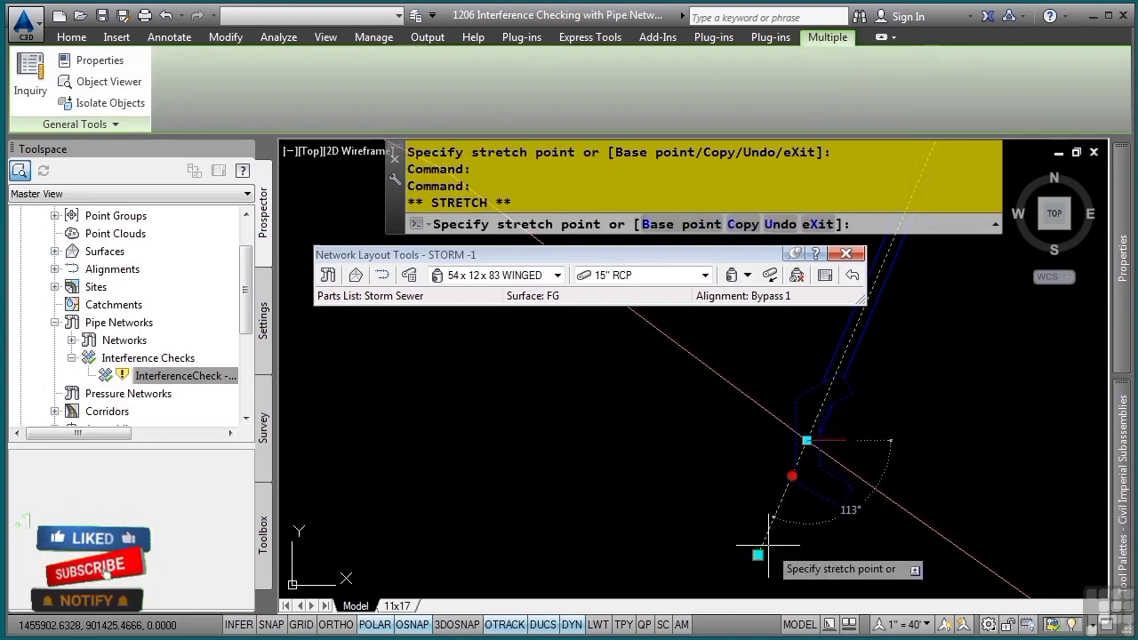
pyautogui.click(757, 553)
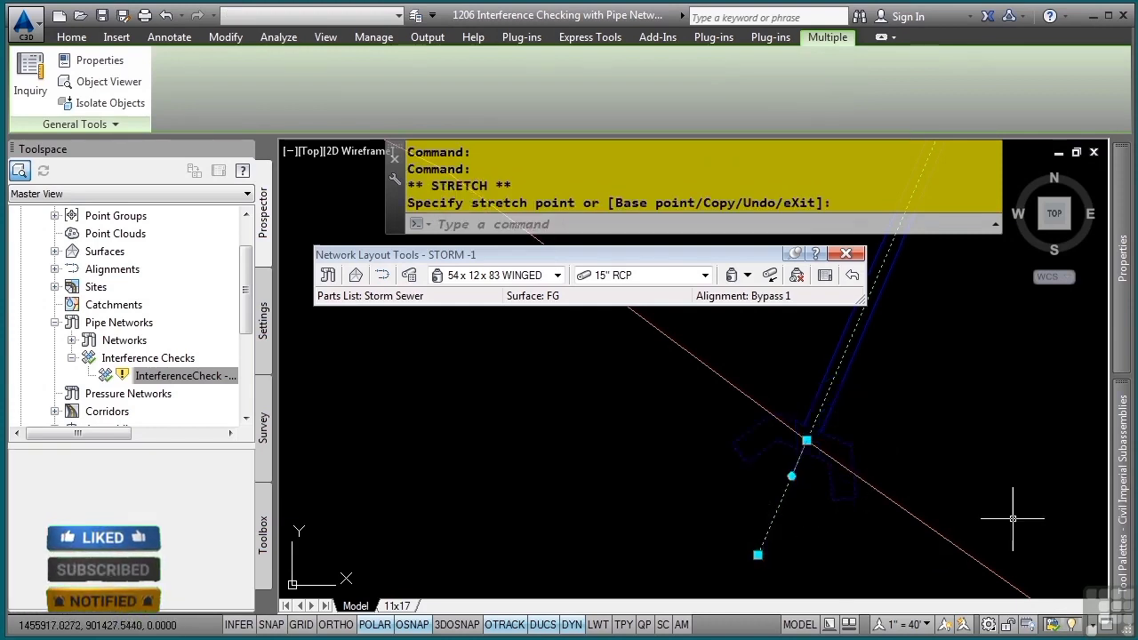
# Inspect the pipe leading to the outlet end of the storm sewer profile view, near elevation 90.
pyautogui.press('Escape')
pyautogui.press('Escape')
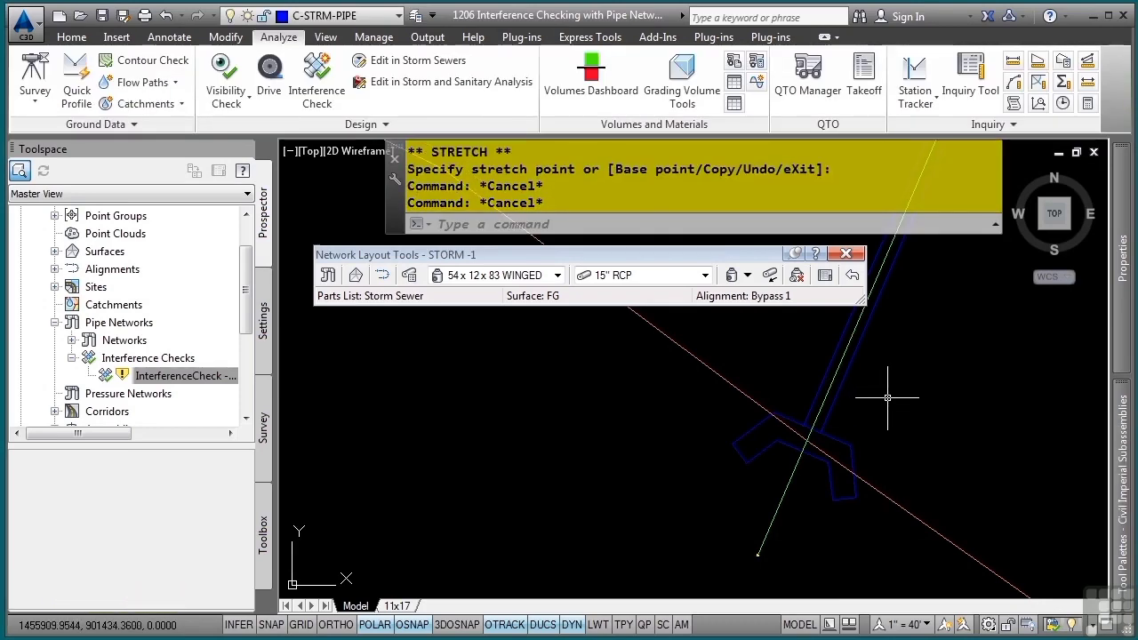
pyautogui.scroll(-5, 887, 398)
pyautogui.moveTo(872, 401)
pyautogui.mouseDown(button='middle')
pyautogui.moveTo(894, 407)
pyautogui.moveTo(704, 497)
pyautogui.mouseUp(button='middle')
pyautogui.scroll(-2, 896, 406)
pyautogui.moveTo(904, 437); pyautogui.dragTo(681, 543, button='middle')
pyautogui.moveTo(951, 378); pyautogui.dragTo(841, 453, button='middle')
pyautogui.moveTo(995, 316); pyautogui.dragTo(782, 491, button='middle')
pyautogui.moveTo(956, 487); pyautogui.dragTo(555, 452, button='middle')
pyautogui.moveTo(792, 430); pyautogui.dragTo(711, 462, button='middle')
pyautogui.scroll(6, 732, 429)
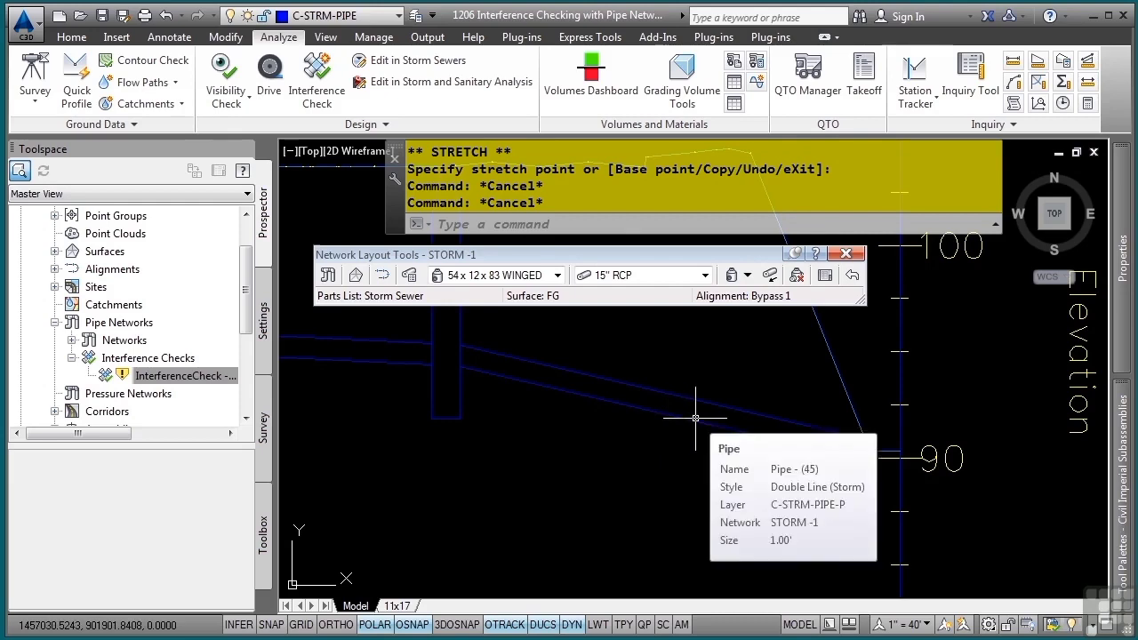
# Draw the new winged headwall from the STORM -1 plan into the storm sewer profile view.
pyautogui.scroll(-8, 695, 419)
pyautogui.moveTo(584, 482); pyautogui.dragTo(793, 399, button='middle')
pyautogui.moveTo(592, 484); pyautogui.dragTo(790, 365, button='middle')
pyautogui.moveTo(538, 460); pyautogui.dragTo(682, 367, button='middle')
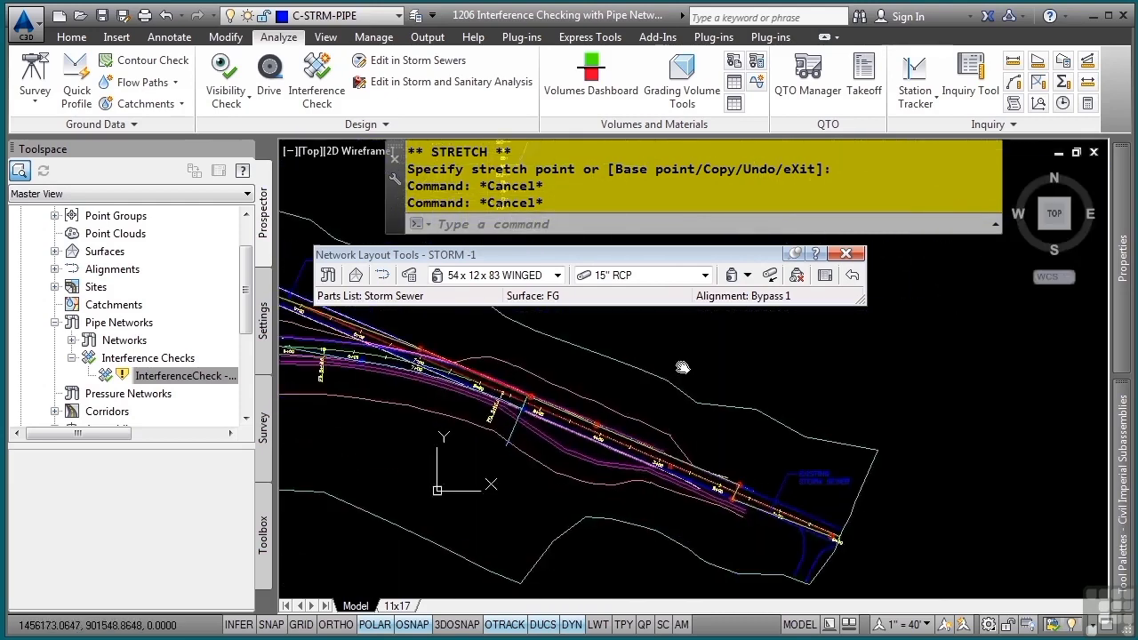
pyautogui.scroll(8, 738, 511)
pyautogui.scroll(-2, 351, 386)
pyautogui.moveTo(351, 386); pyautogui.dragTo(787, 463, button='middle')
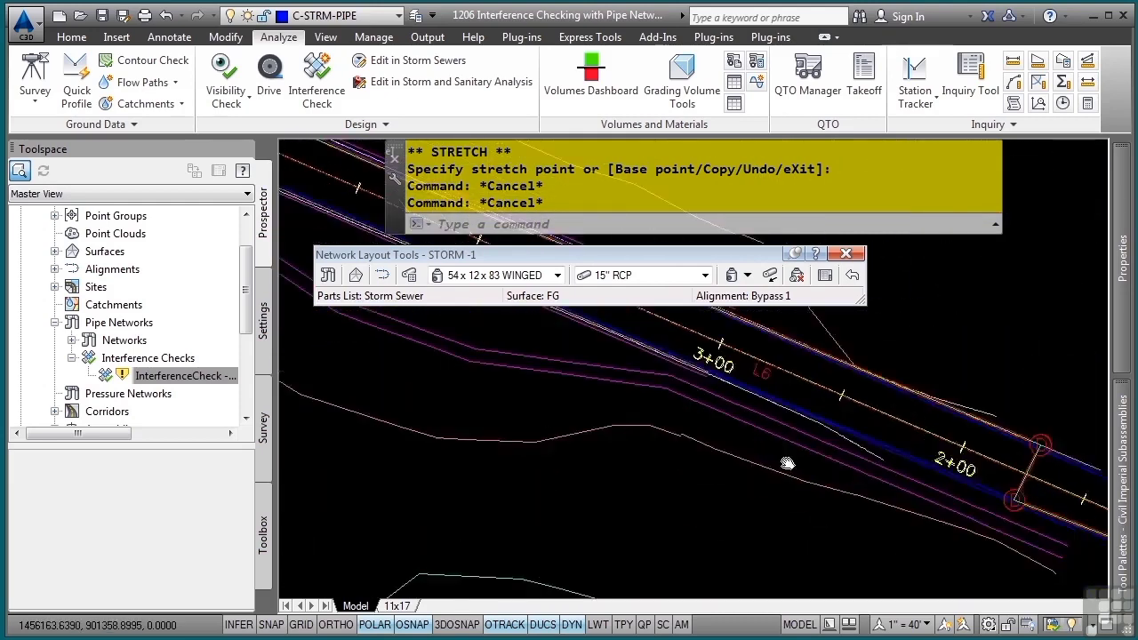
pyautogui.moveTo(446, 336); pyautogui.dragTo(848, 518, button='middle')
pyautogui.scroll(8, 513, 457)
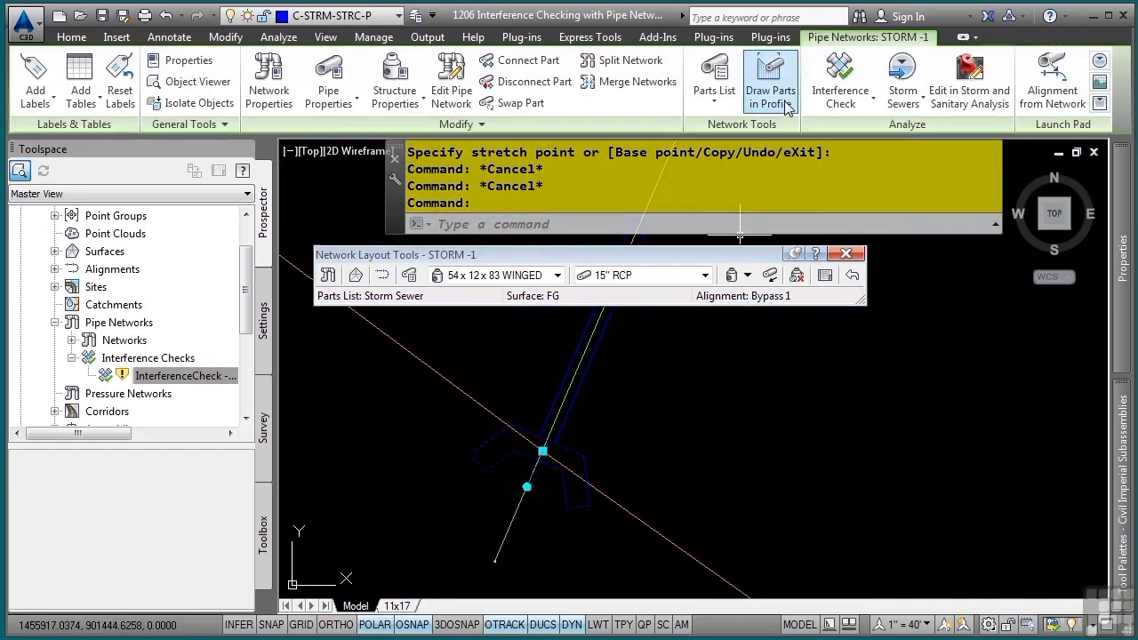
pyautogui.click(787, 106)
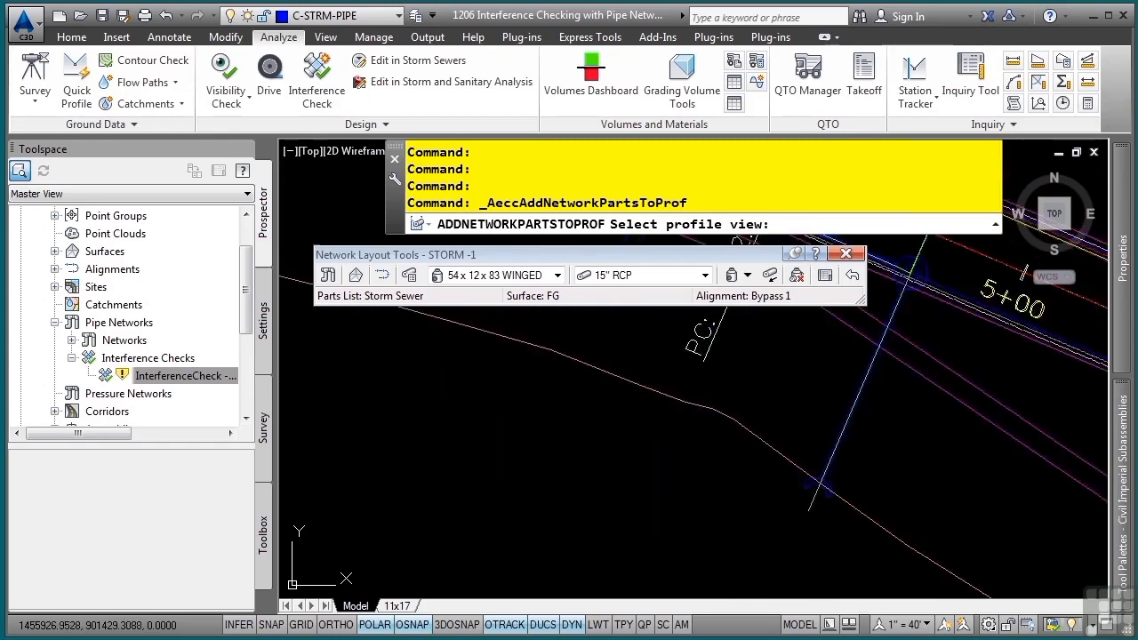
pyautogui.scroll(-6, 914, 459)
pyautogui.moveTo(1071, 240); pyautogui.dragTo(790, 418, button='middle')
pyautogui.moveTo(1085, 265); pyautogui.dragTo(734, 486, button='middle')
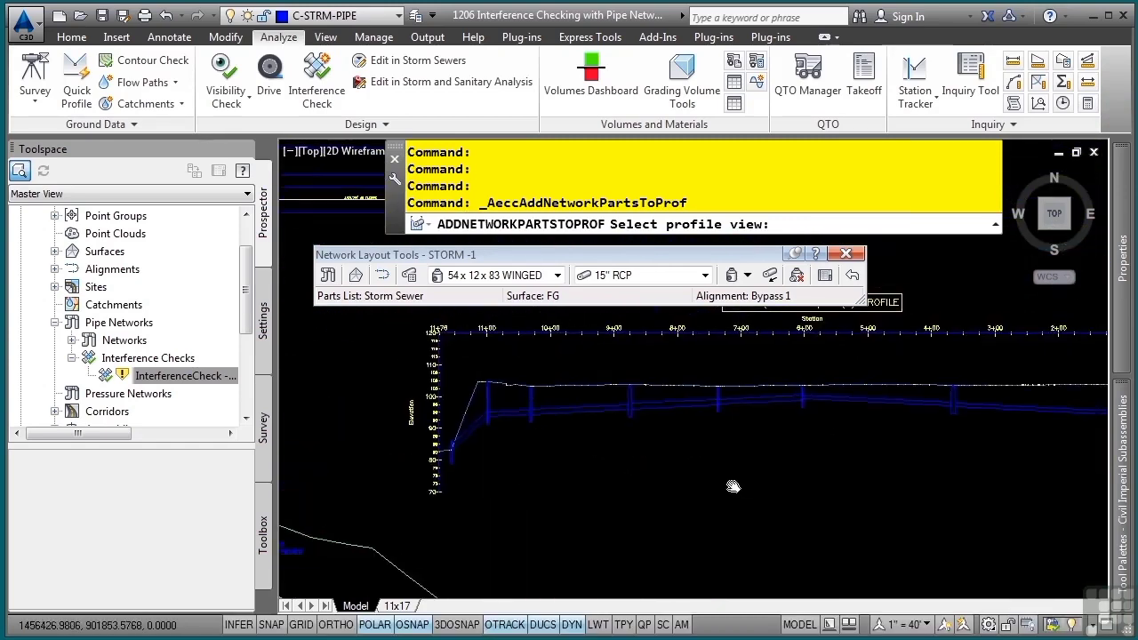
pyautogui.moveTo(940, 362); pyautogui.dragTo(615, 370)
pyautogui.moveTo(884, 462); pyautogui.dragTo(620, 389, button='middle')
pyautogui.scroll(4, 619, 390)
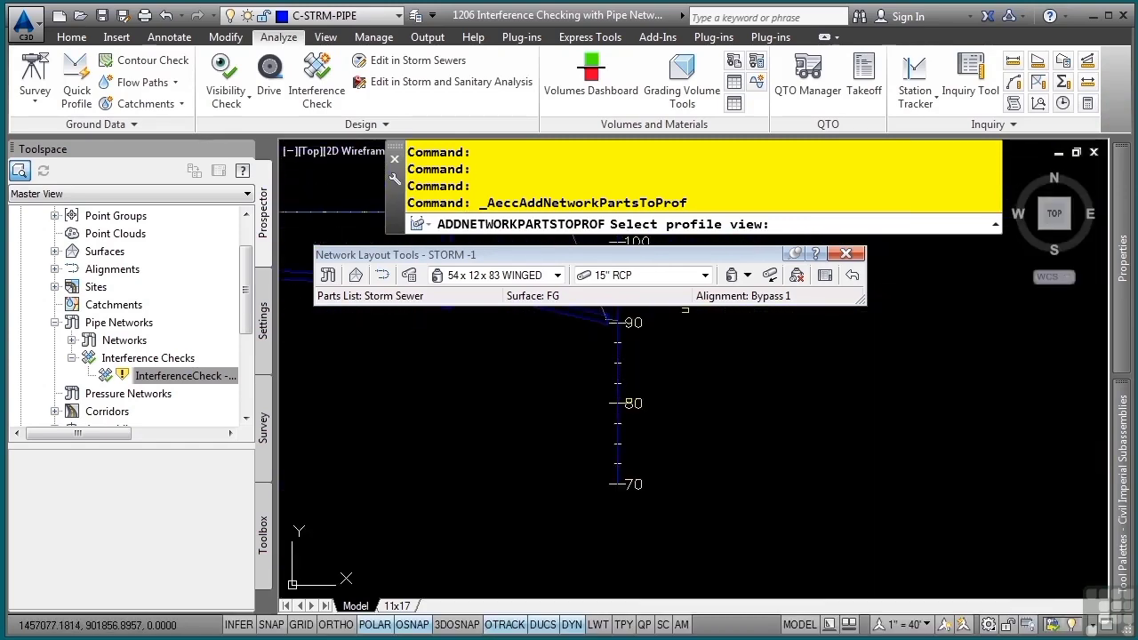
pyautogui.click(616, 380)
# Rerun InterferenceCheck - (3) on the rerouted pipe networks and dismiss its report.
pyautogui.moveTo(544, 360); pyautogui.dragTo(928, 366, button='middle')
pyautogui.scroll(3, 538, 446)
pyautogui.scroll(-5, 797, 447)
pyautogui.scroll(-5, 797, 447)
pyautogui.moveTo(525, 492); pyautogui.dragTo(724, 373, button='middle')
pyautogui.scroll(8, 531, 458)
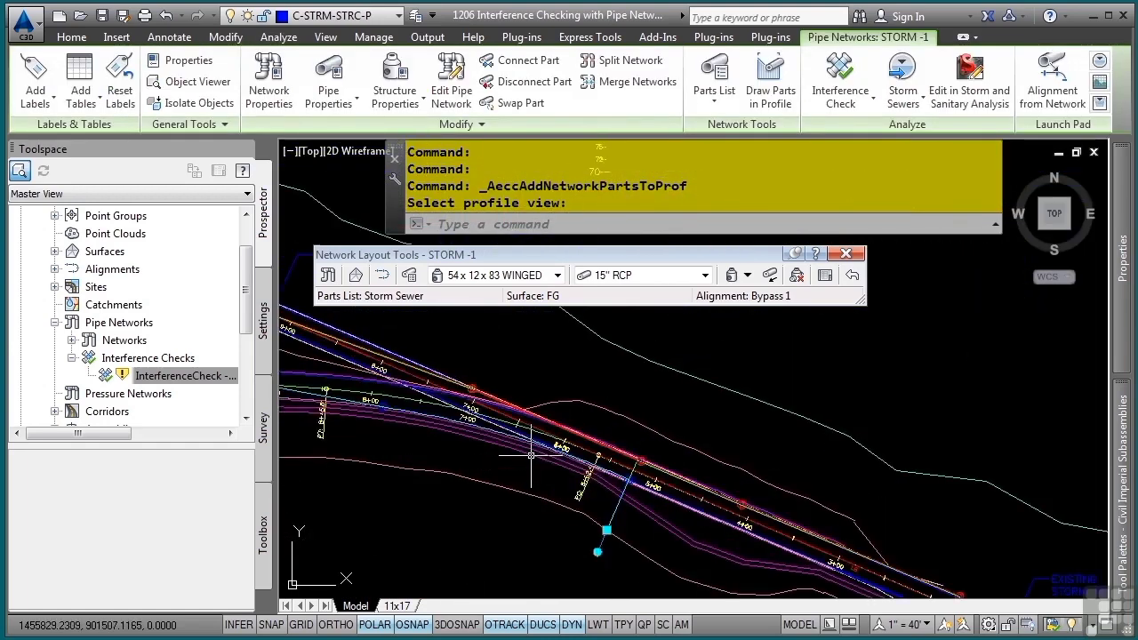
pyautogui.click(163, 378)
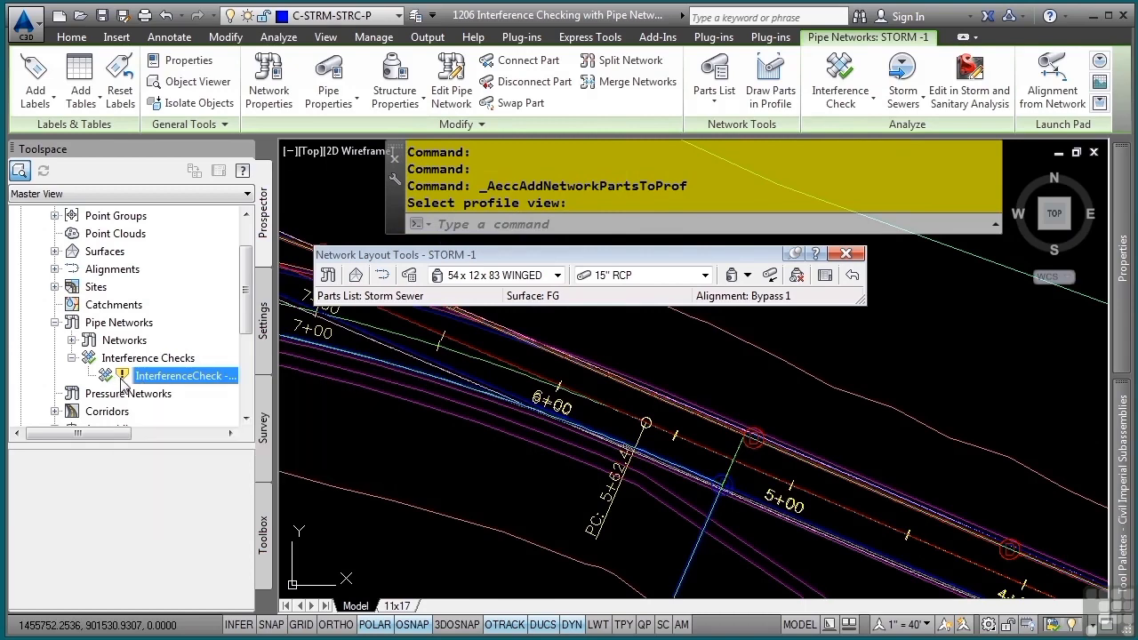
pyautogui.rightClick(175, 376)
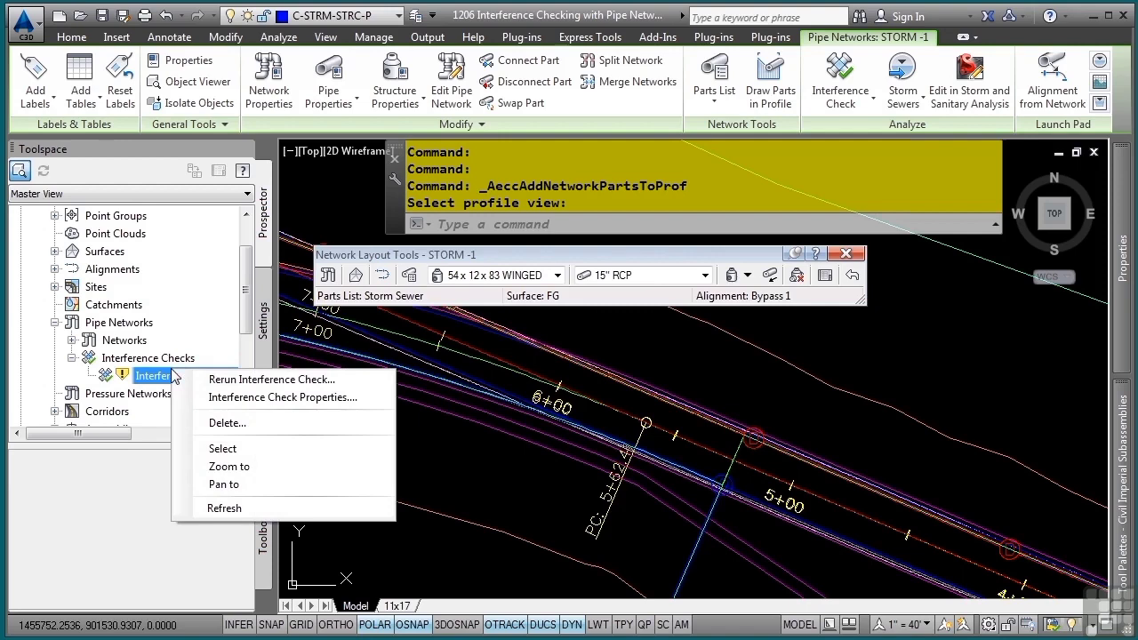
pyautogui.click(239, 382)
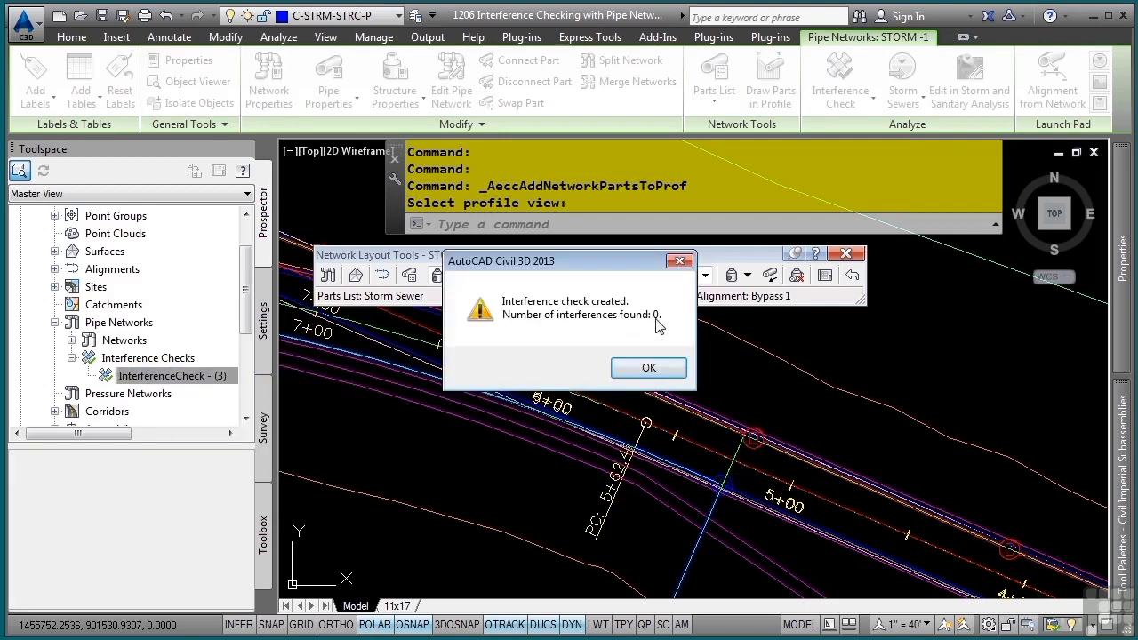
pyautogui.click(647, 367)
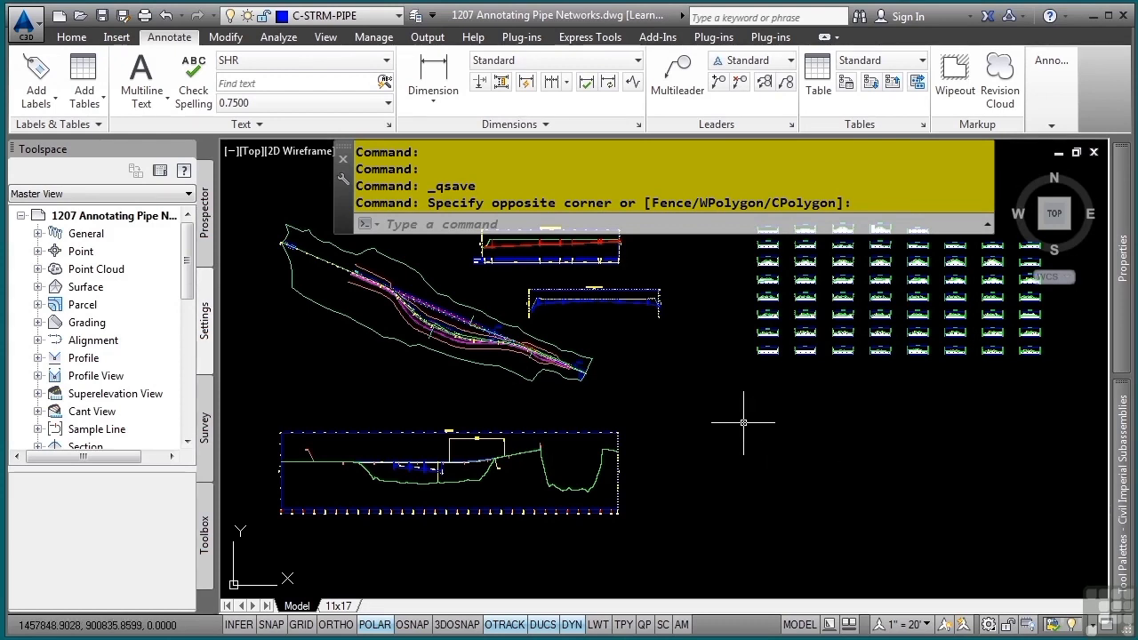
# Open the Add Labels settings for pipe networks in the 1207 Annotating Pipe Networks drawing.
pyautogui.scroll(5, 418, 336)
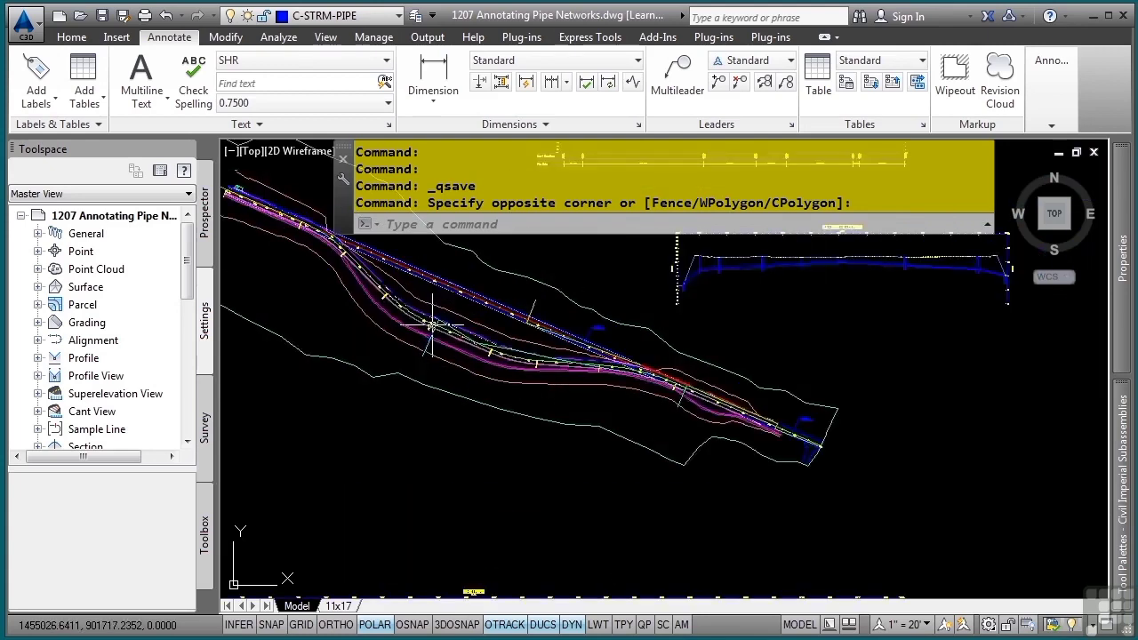
pyautogui.scroll(2, 800, 497)
pyautogui.moveTo(838, 428); pyautogui.dragTo(780, 478, button='middle')
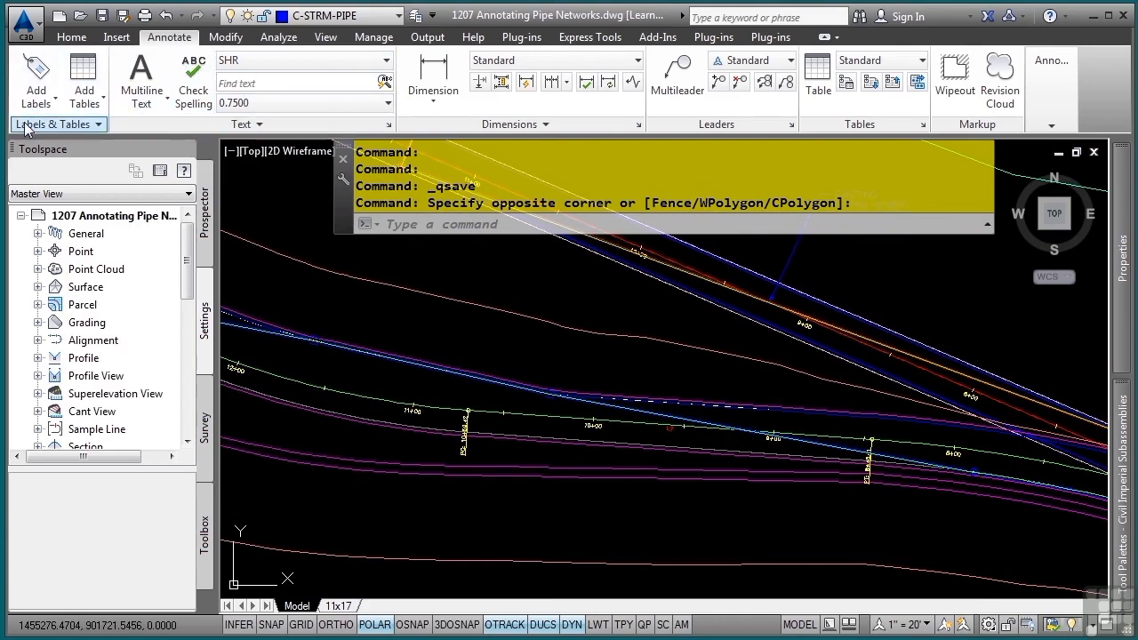
pyautogui.click(36, 89)
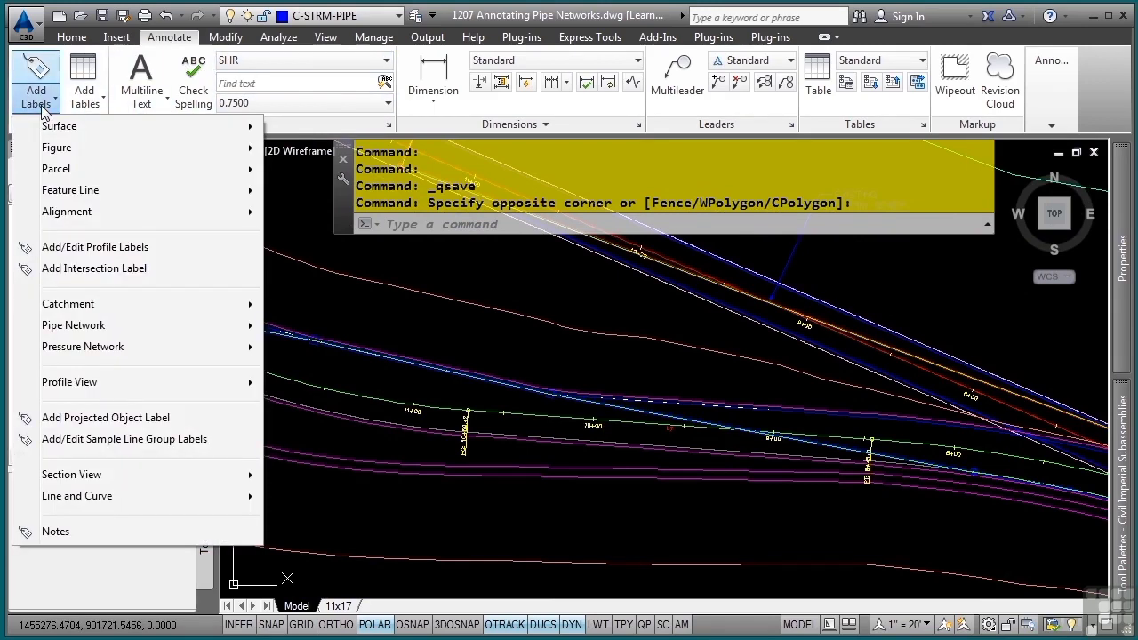
pyautogui.moveTo(93, 328)
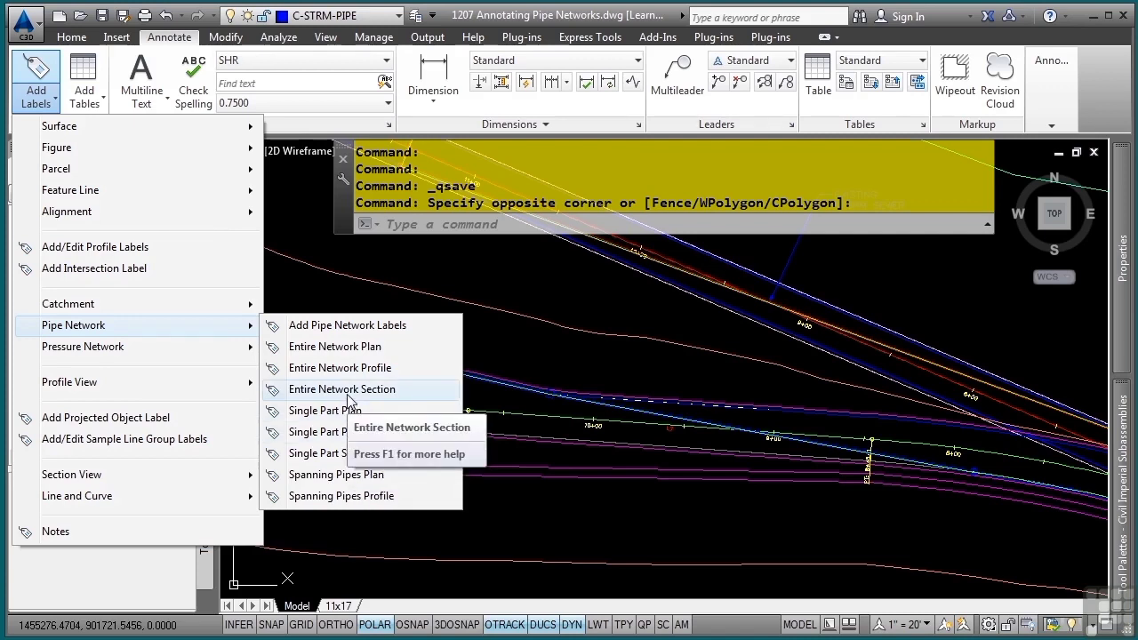
pyautogui.click(354, 326)
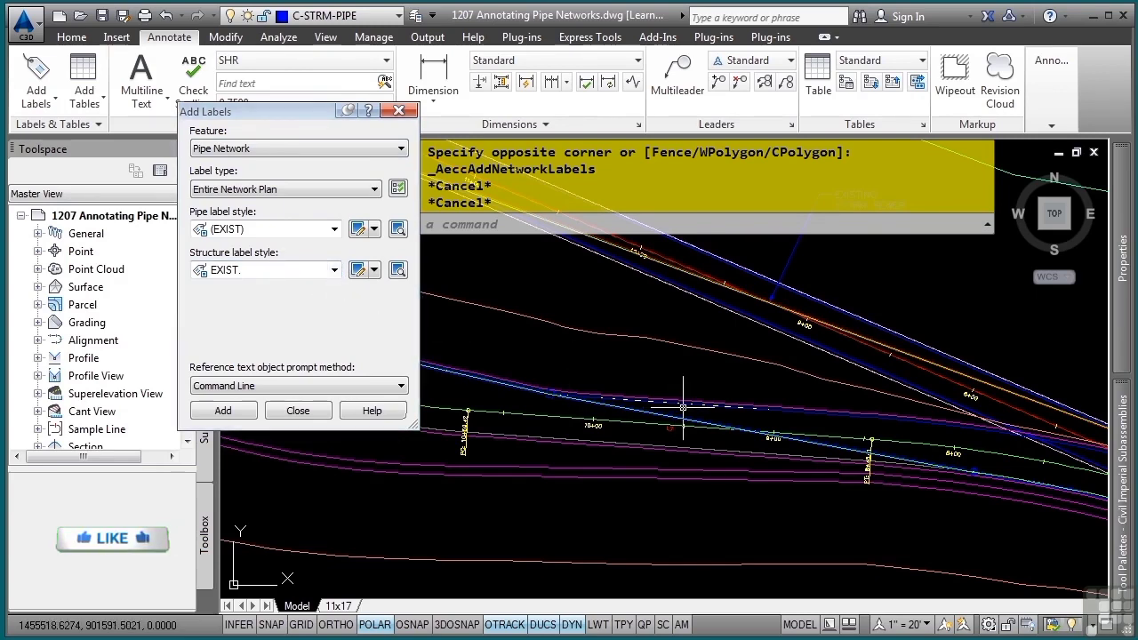
# Label the entire existing storm network in plan, using the (EXIST) pipe label style and the EXIST. structure label style.
pyautogui.moveTo(964, 500)
pyautogui.mouseDown(button='middle')
pyautogui.moveTo(808, 497)
pyautogui.moveTo(583, 462)
pyautogui.mouseUp(button='middle')
pyautogui.moveTo(879, 477); pyautogui.dragTo(685, 438, button='middle')
pyautogui.scroll(4, 824, 497)
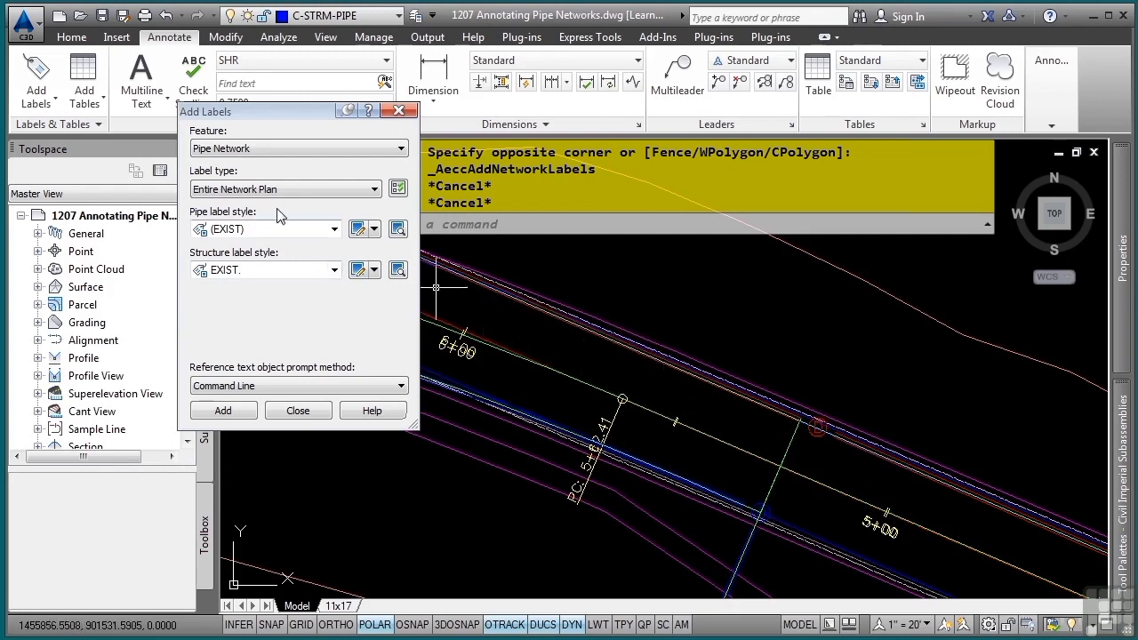
pyautogui.click(278, 232)
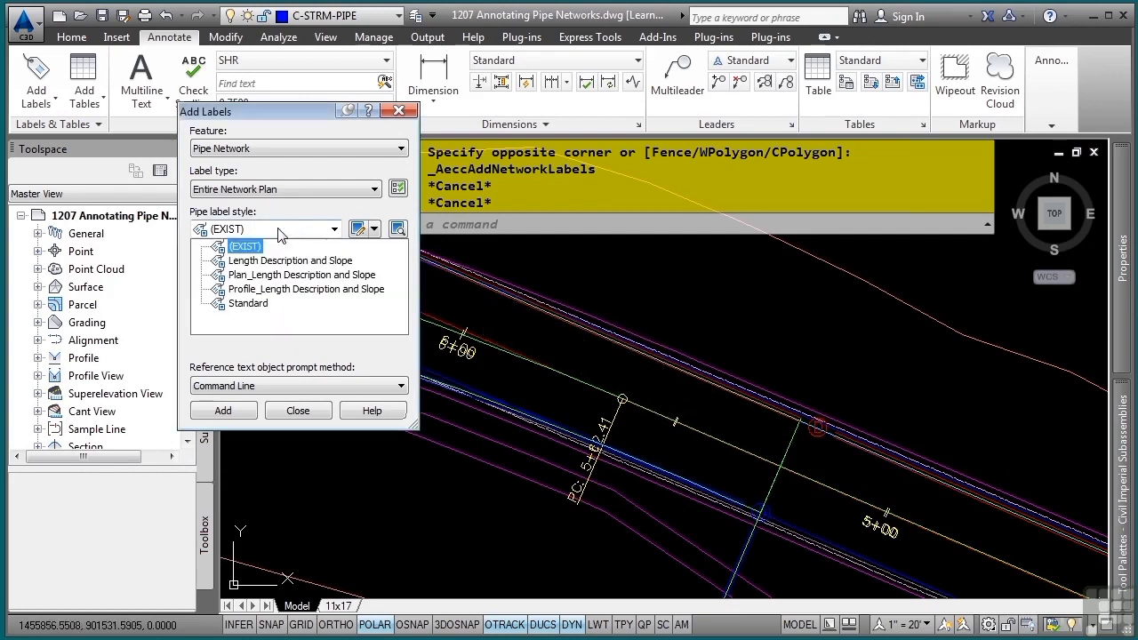
pyautogui.click(273, 246)
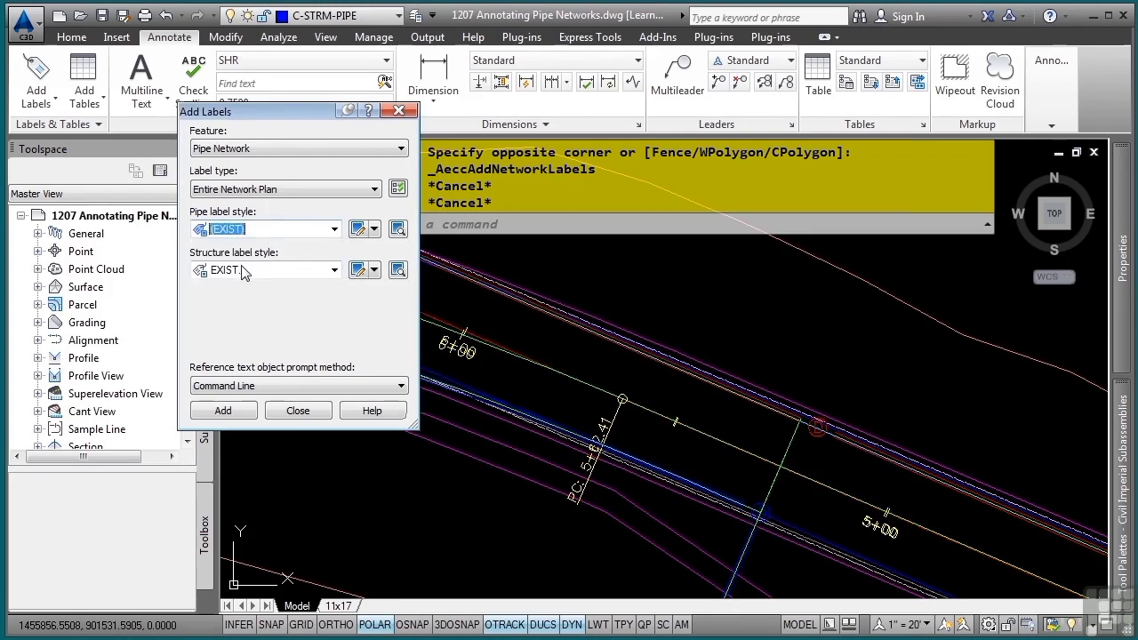
pyautogui.click(247, 273)
pyautogui.click(246, 273)
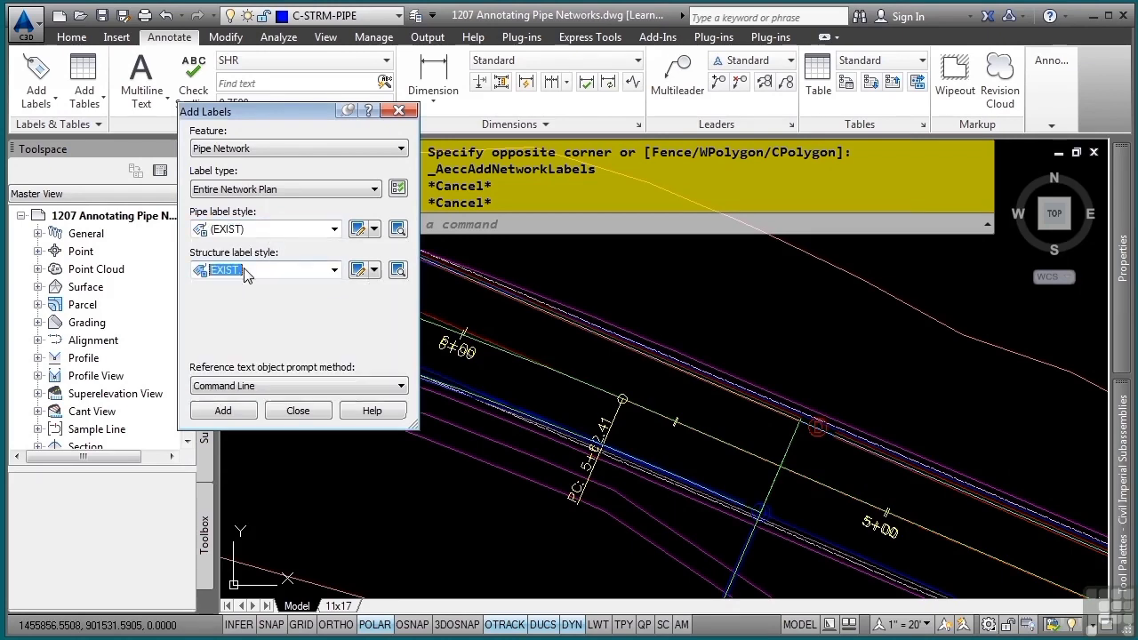
pyautogui.click(222, 411)
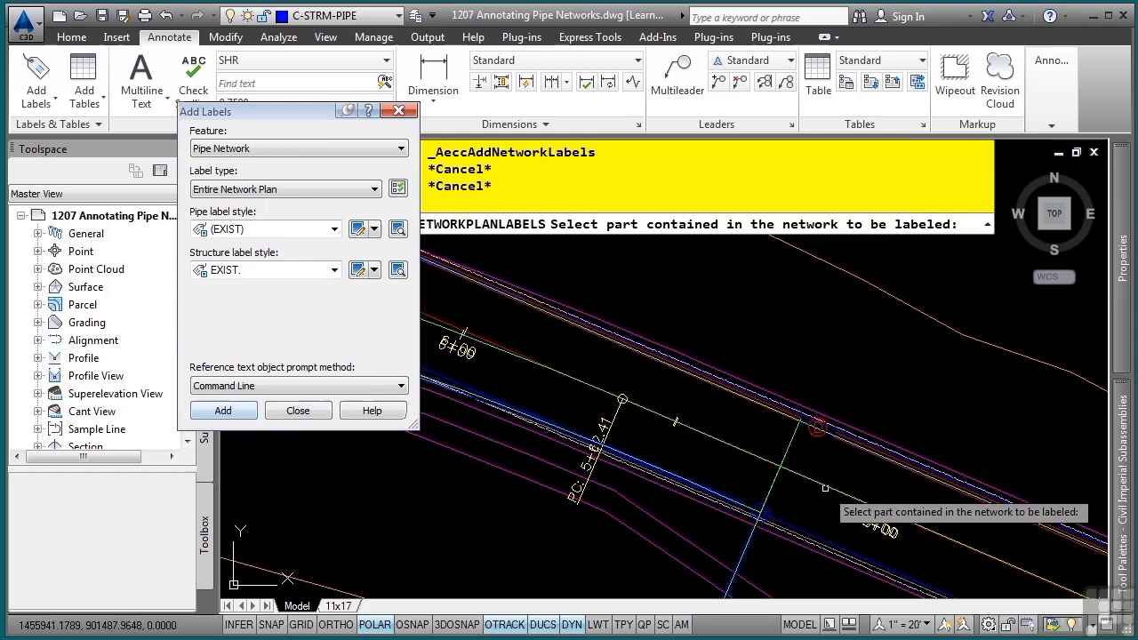
pyautogui.click(814, 433)
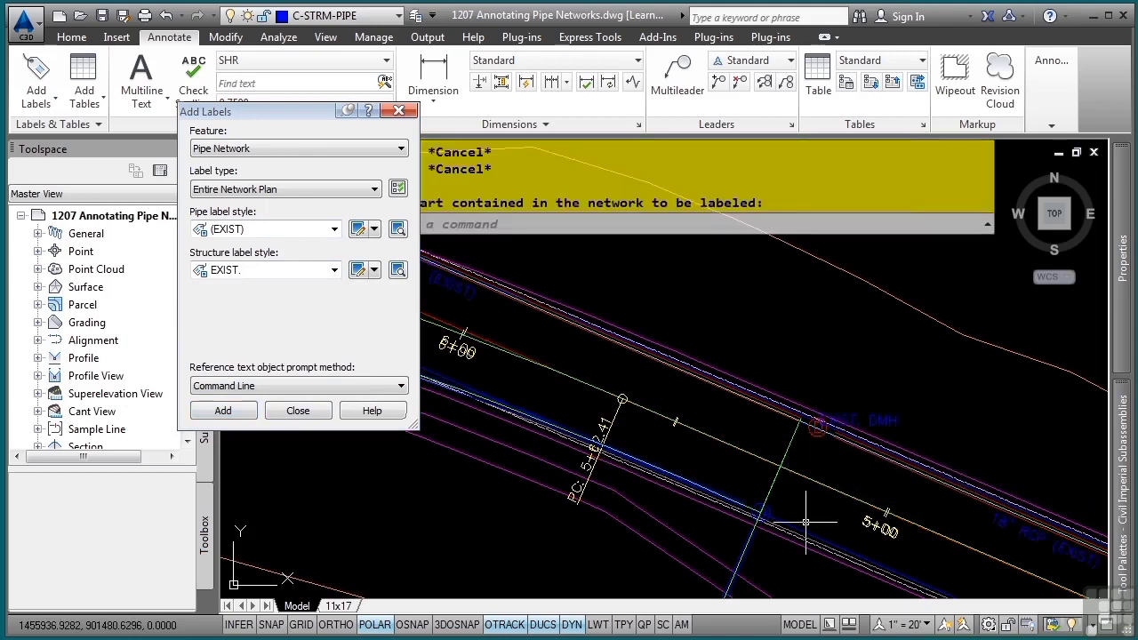
# Pull the DMH structure label near station 5+00 up and away from its manhole, outside the road edge.
pyautogui.moveTo(836, 503); pyautogui.dragTo(733, 440, button='middle')
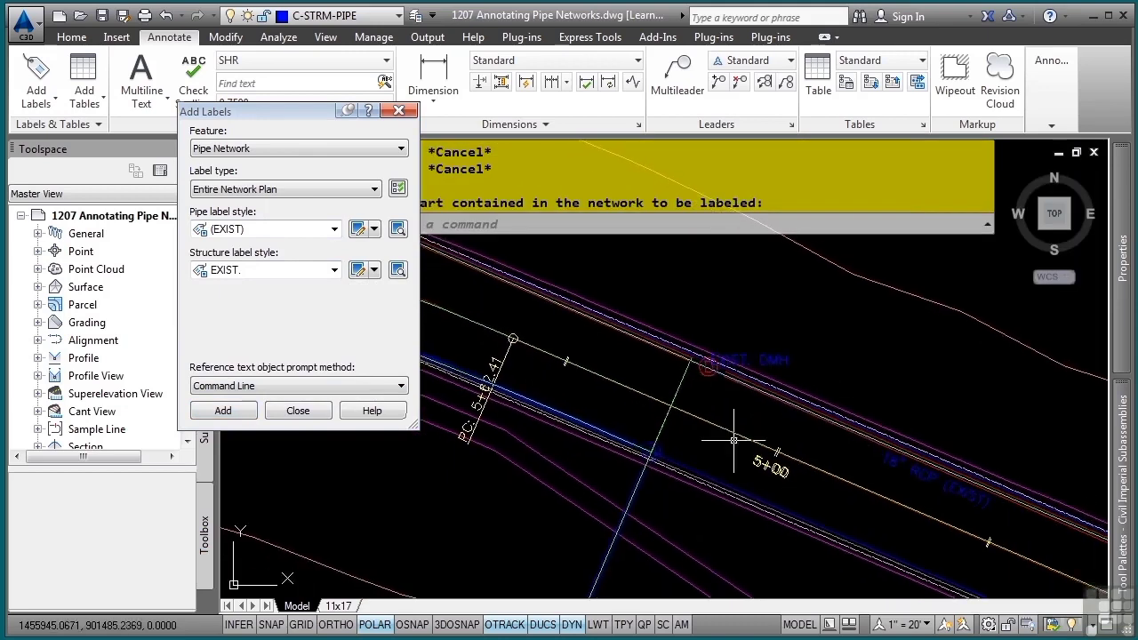
pyautogui.moveTo(607, 462); pyautogui.dragTo(770, 503, button='middle')
pyautogui.moveTo(835, 521); pyautogui.dragTo(674, 517, button='middle')
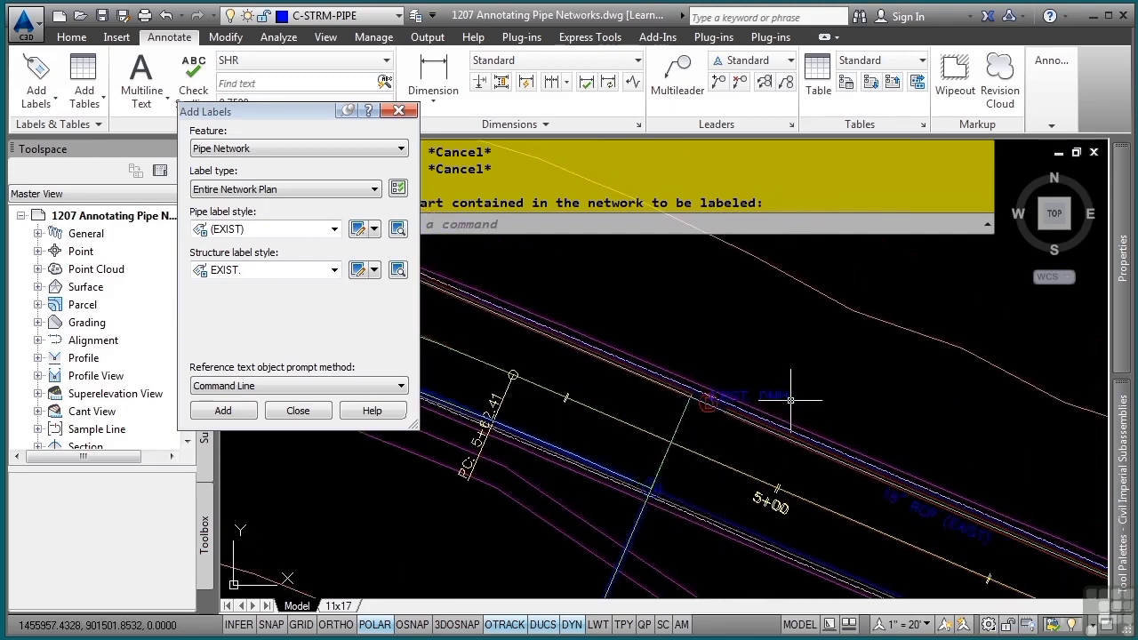
pyautogui.click(707, 399)
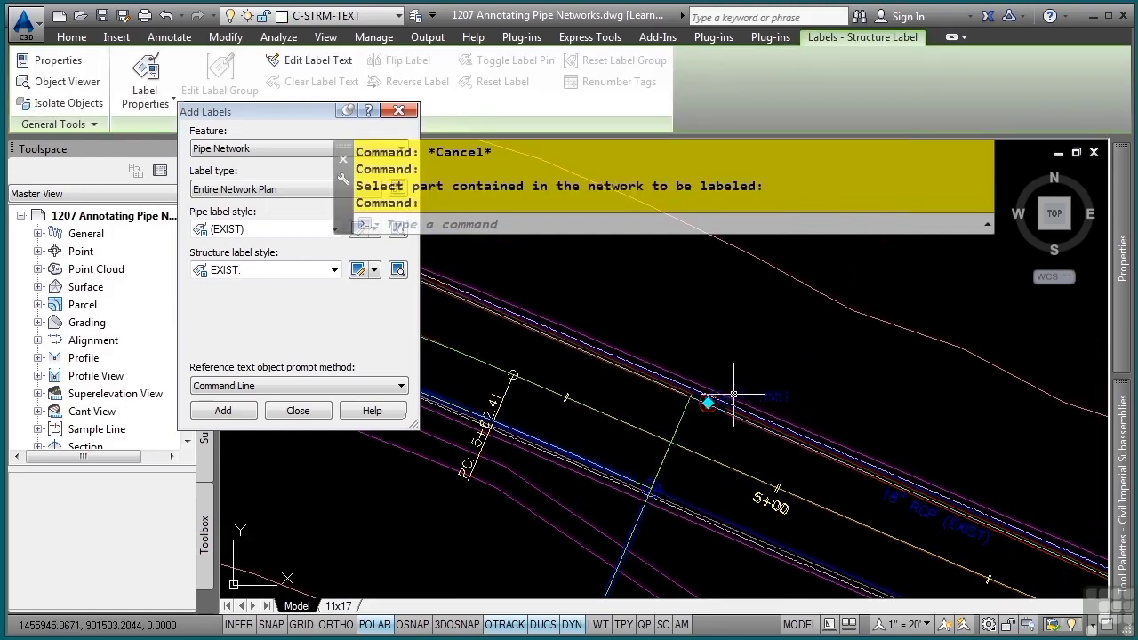
pyautogui.click(706, 401)
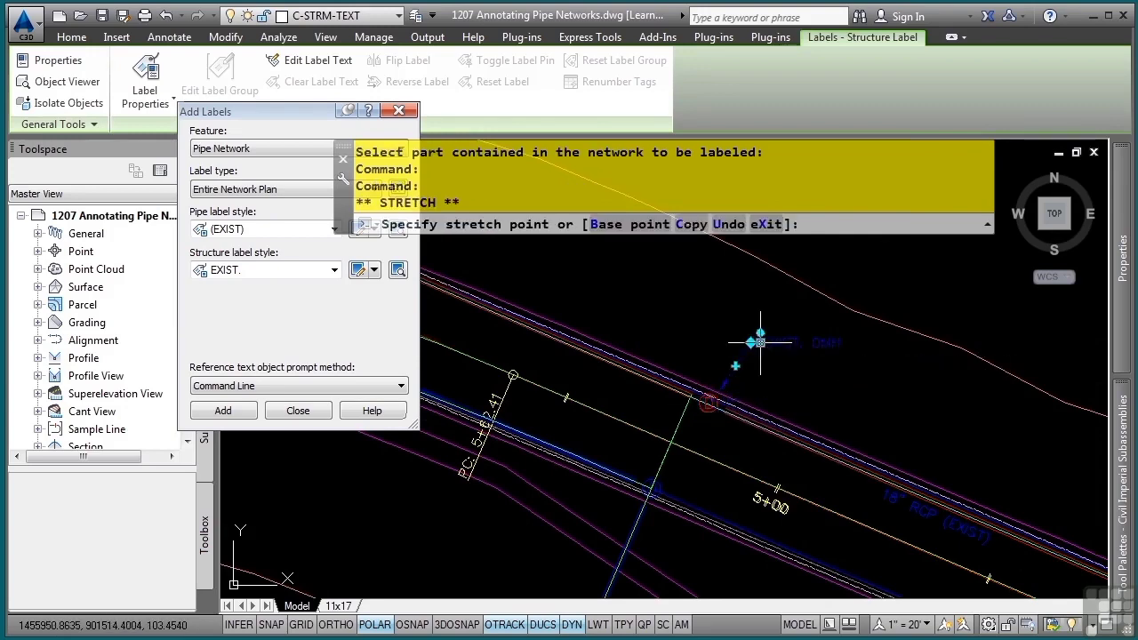
pyautogui.click(753, 340)
pyautogui.moveTo(690, 429); pyautogui.dragTo(852, 562, button='middle')
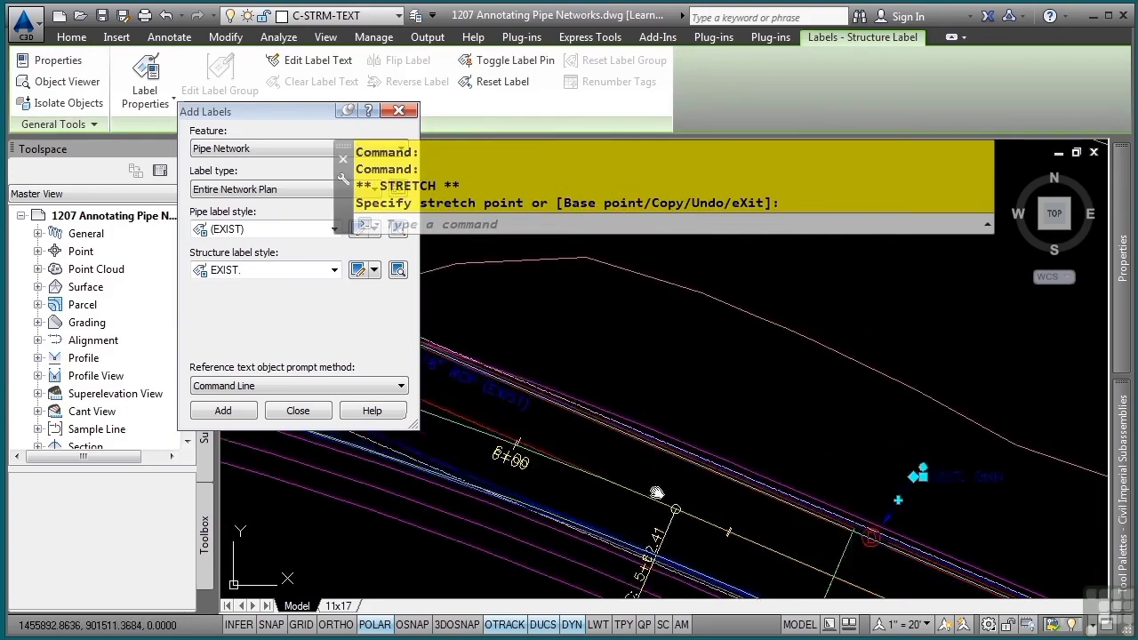
pyautogui.moveTo(655, 495); pyautogui.dragTo(908, 533, button='middle')
pyautogui.moveTo(654, 435); pyautogui.dragTo(783, 510, button='middle')
pyautogui.press('Escape')
pyautogui.press('Escape')
# Slide the 12" RCP (EXIST) label near station 9+00 along its pipe, clear of the leader arrow, and try pulling it off the pipe.
pyautogui.moveTo(513, 373); pyautogui.dragTo(789, 493, button='middle')
pyautogui.moveTo(505, 378); pyautogui.dragTo(827, 511, button='middle')
pyautogui.moveTo(578, 404); pyautogui.dragTo(942, 564, button='middle')
pyautogui.moveTo(535, 347)
pyautogui.mouseDown(button='middle')
pyautogui.moveTo(964, 557)
pyautogui.moveTo(702, 391)
pyautogui.mouseUp(button='middle')
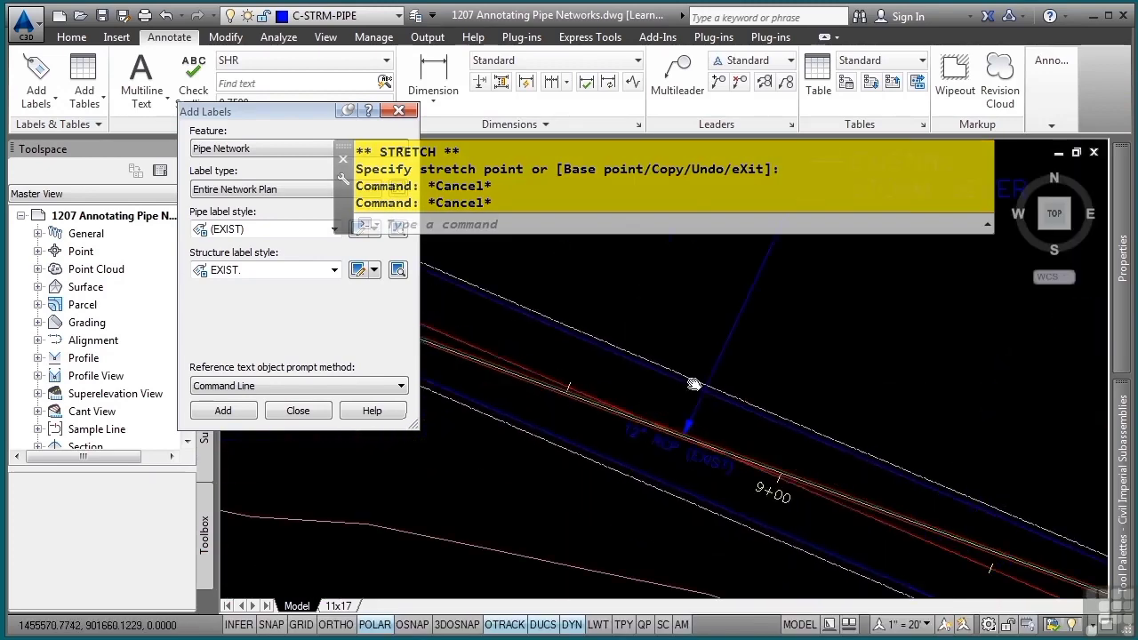
pyautogui.click(678, 449)
pyautogui.click(669, 456)
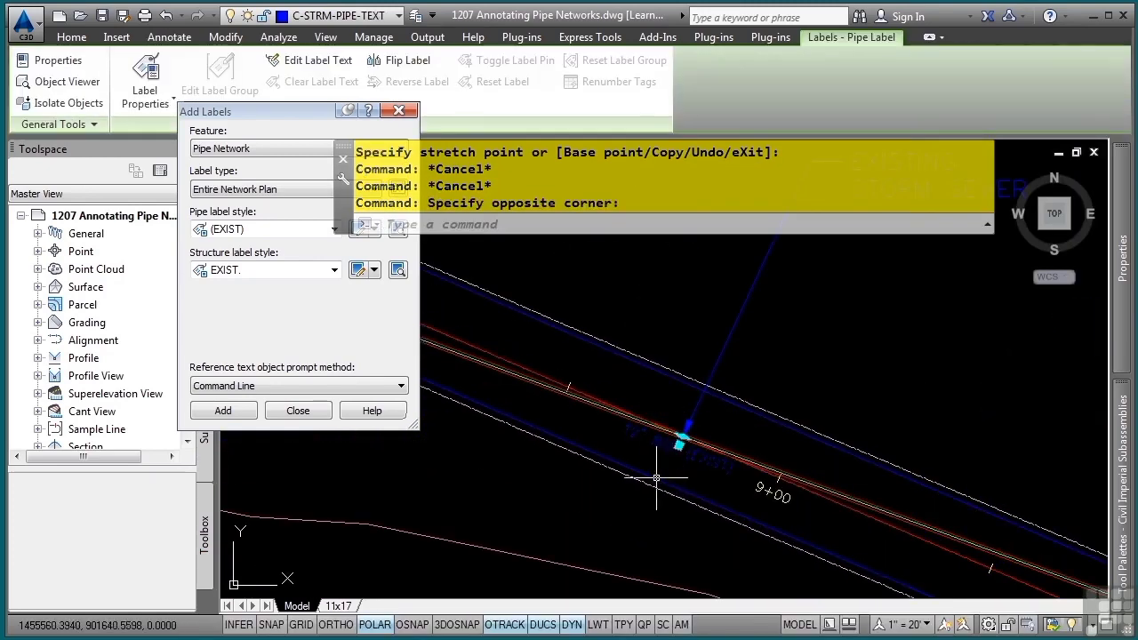
pyautogui.click(679, 440)
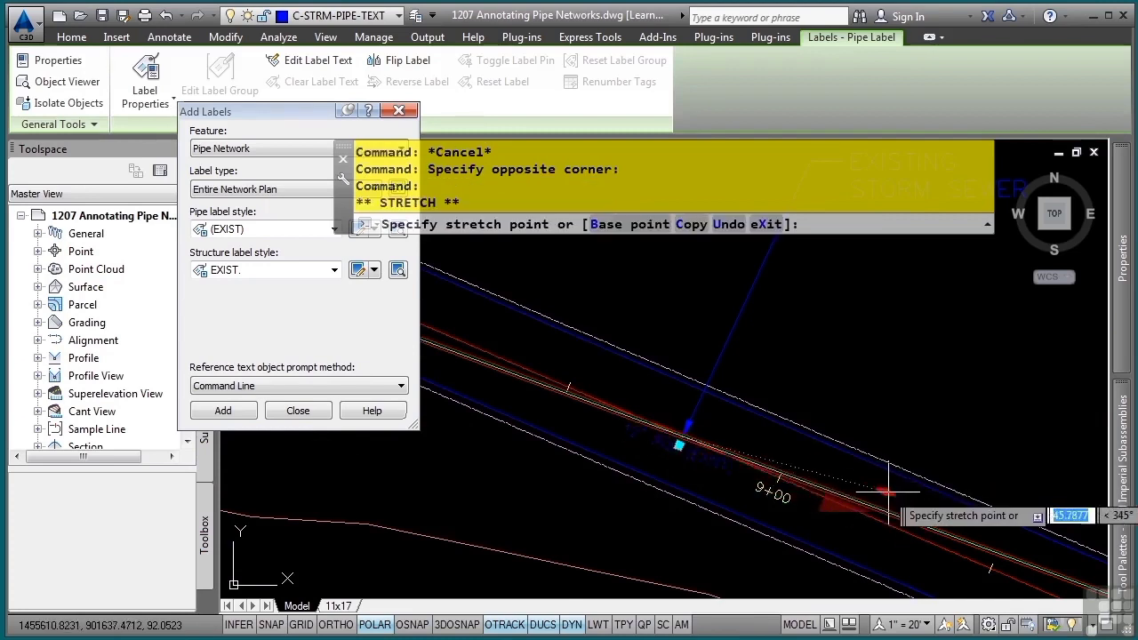
pyautogui.click(601, 363)
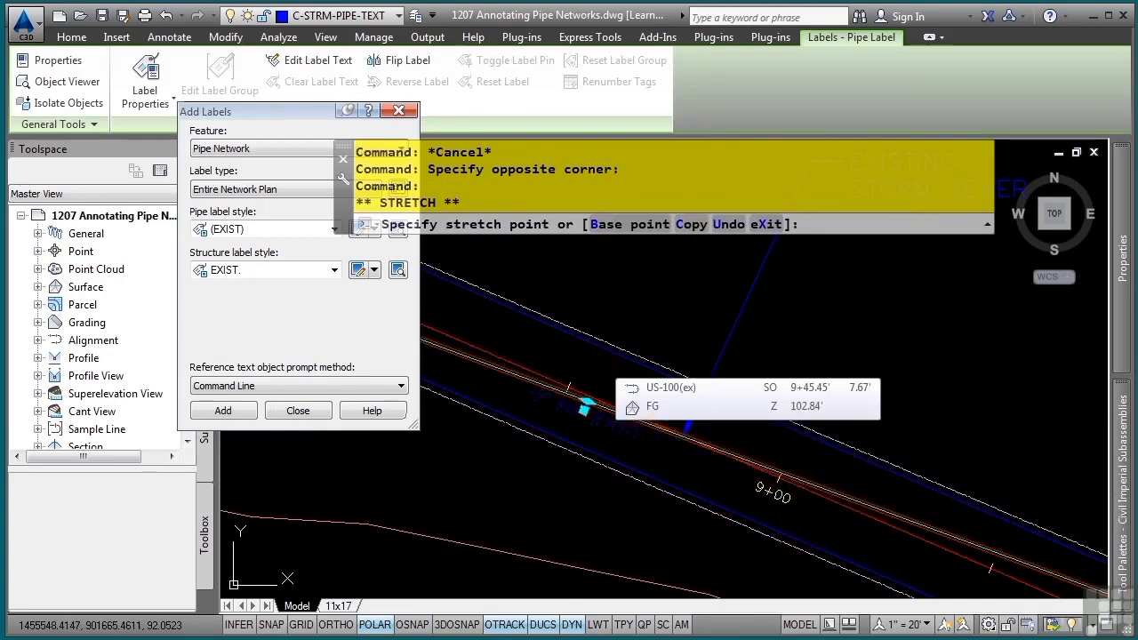
pyautogui.click(586, 401)
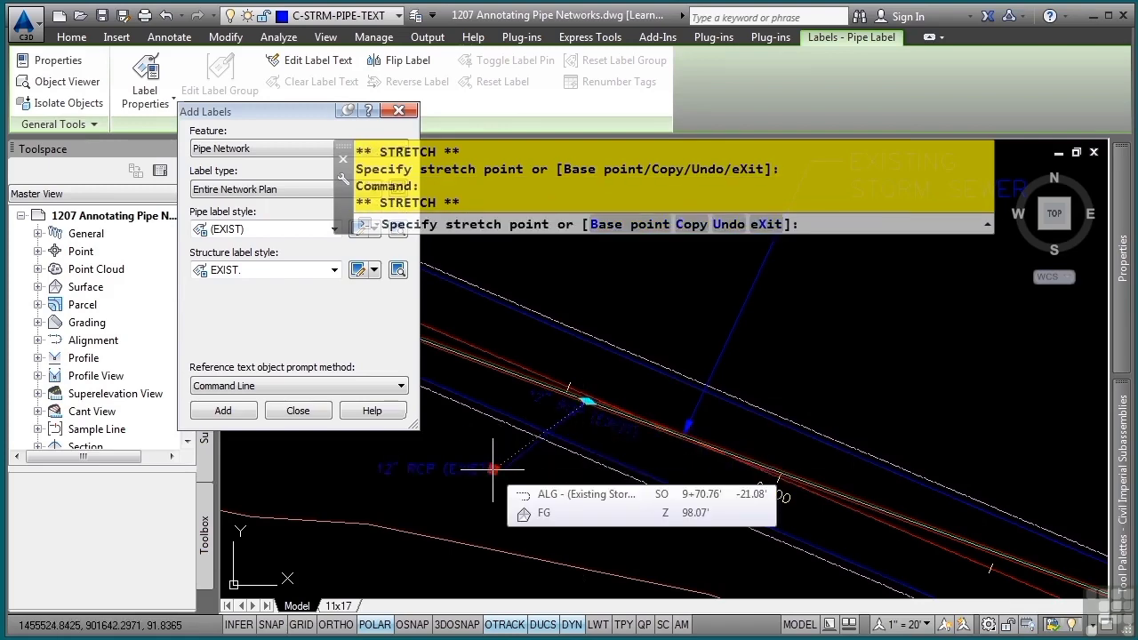
pyautogui.press('Escape')
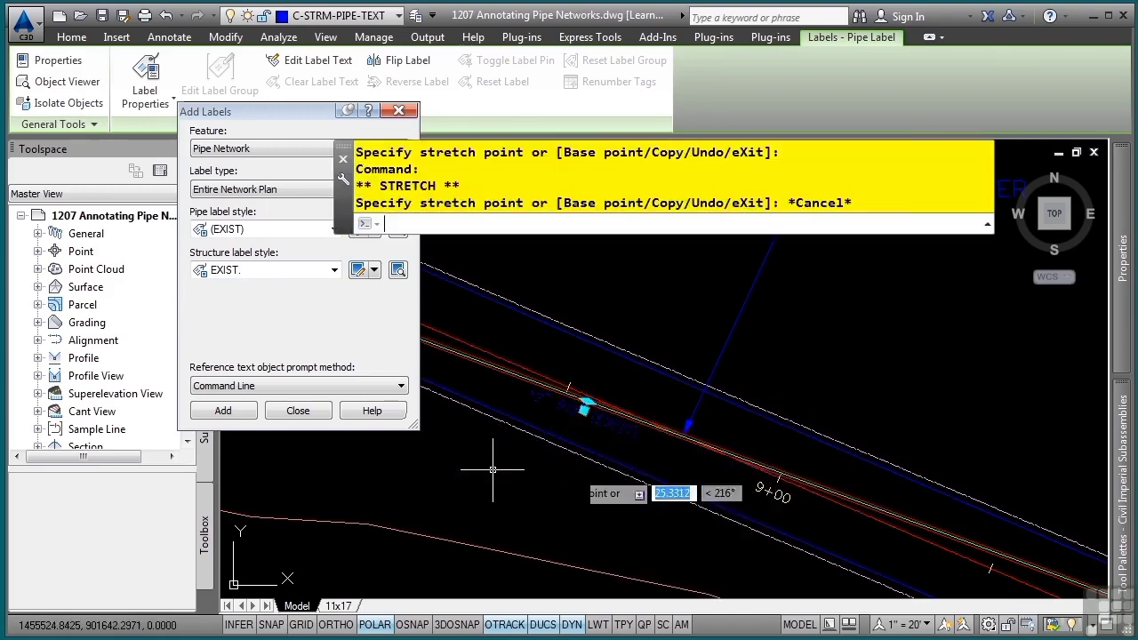
# Label the entire proposed storm network in plan, using the Length Description and Slope pipe style and the Data with Connected Pipes (Storm) structure style.
pyautogui.press('Escape')
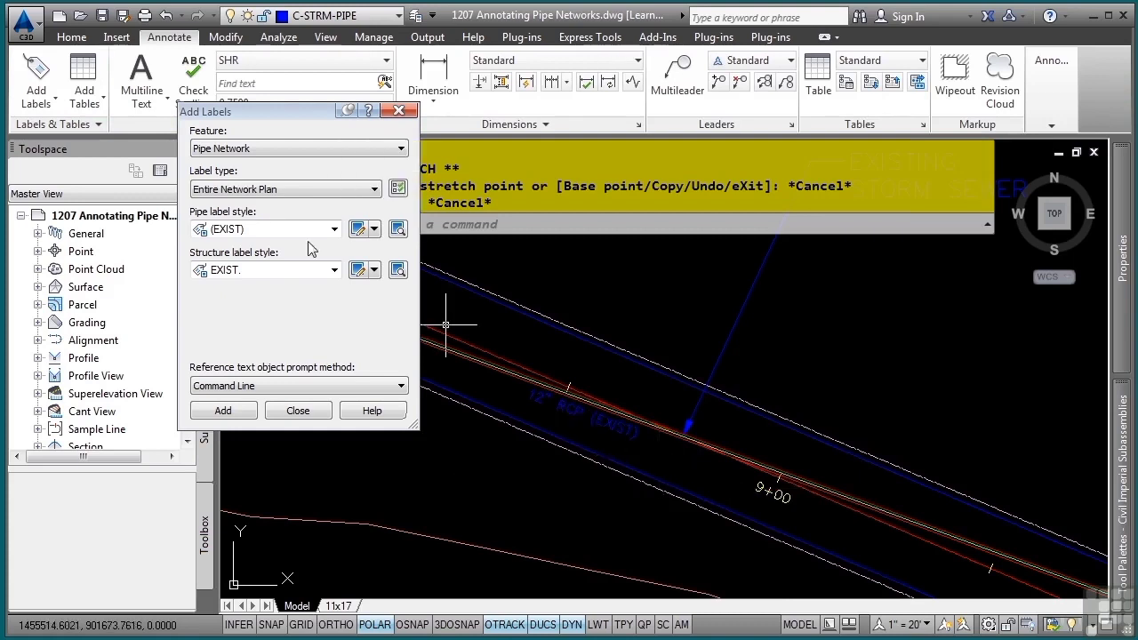
pyautogui.click(246, 233)
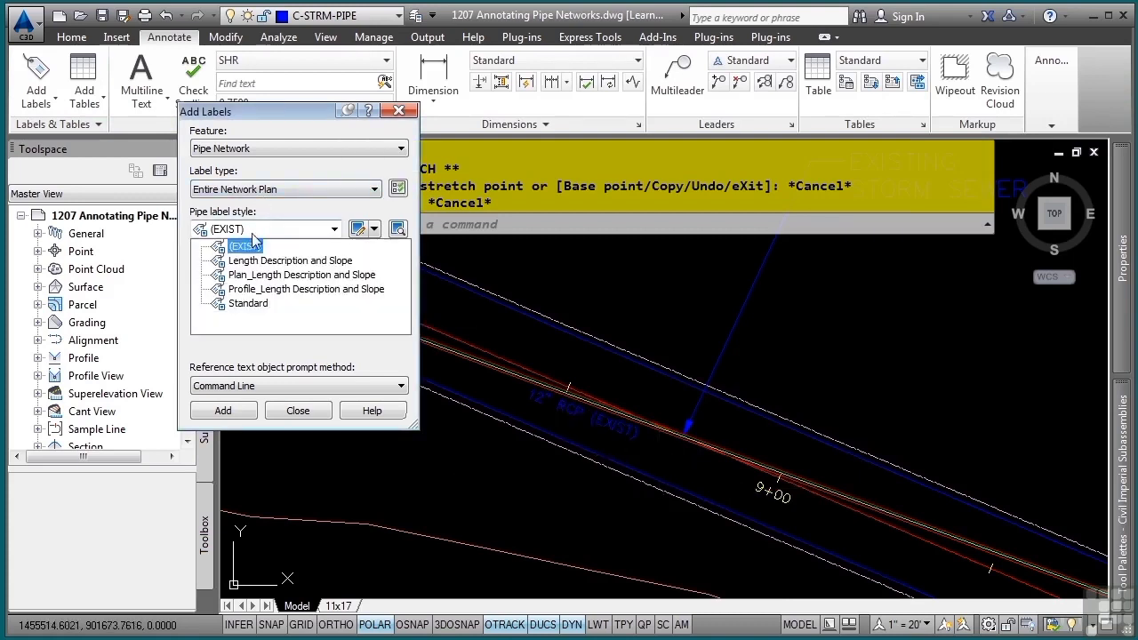
pyautogui.click(312, 262)
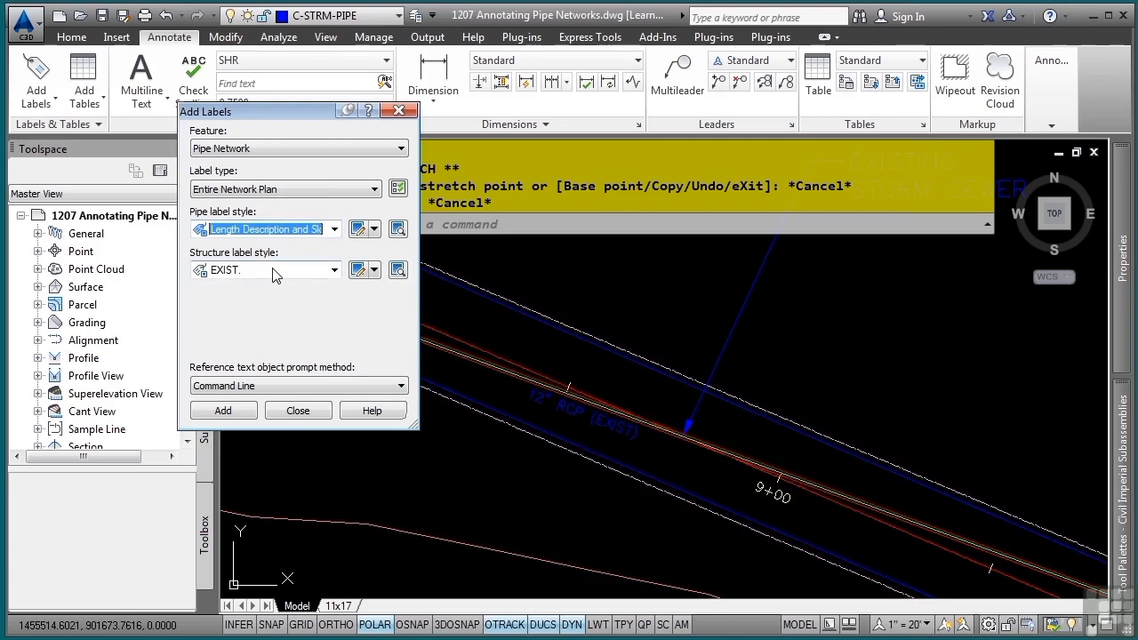
pyautogui.click(273, 270)
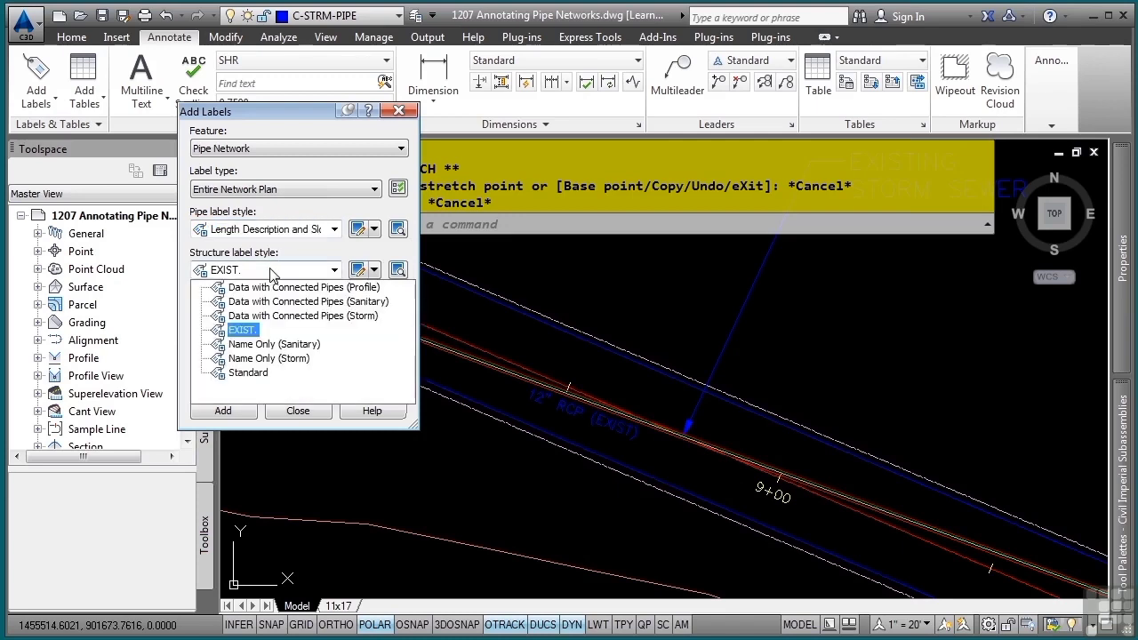
pyautogui.click(287, 318)
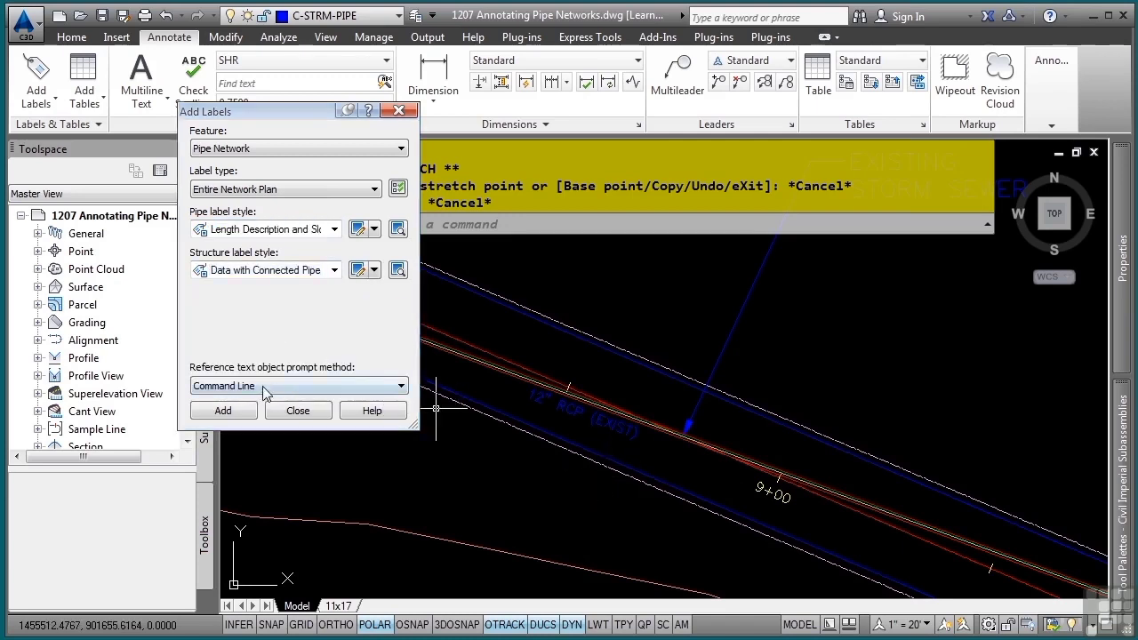
pyautogui.click(222, 409)
pyautogui.scroll(-6, 637, 501)
pyautogui.moveTo(638, 501); pyautogui.dragTo(685, 381, button='middle')
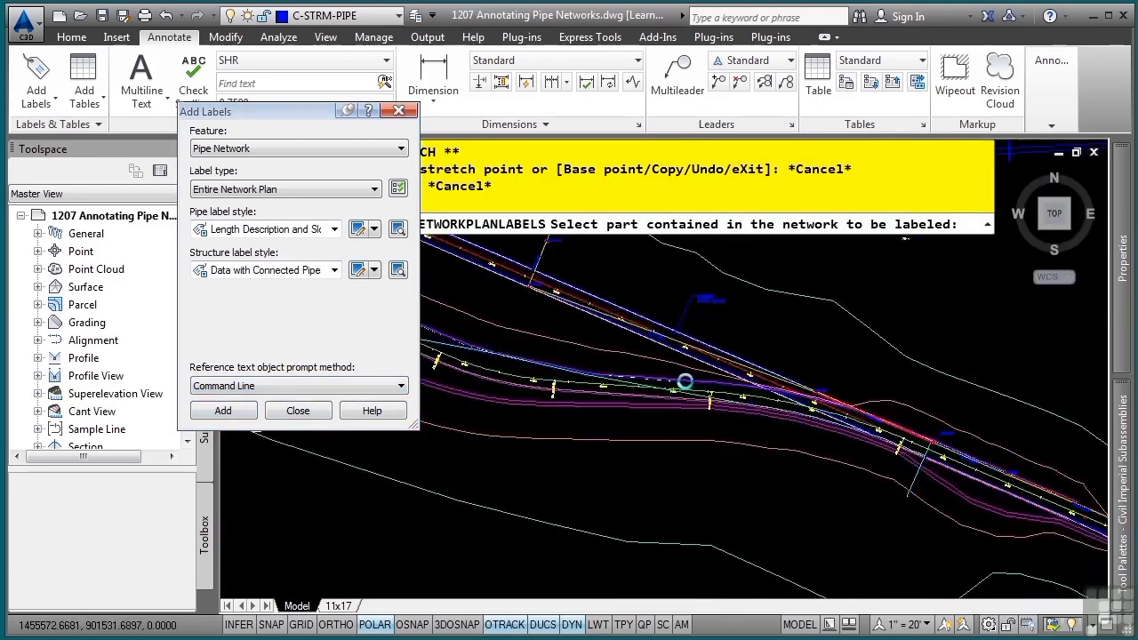
pyautogui.moveTo(735, 452); pyautogui.dragTo(755, 328, button='middle')
pyautogui.scroll(3, 824, 325)
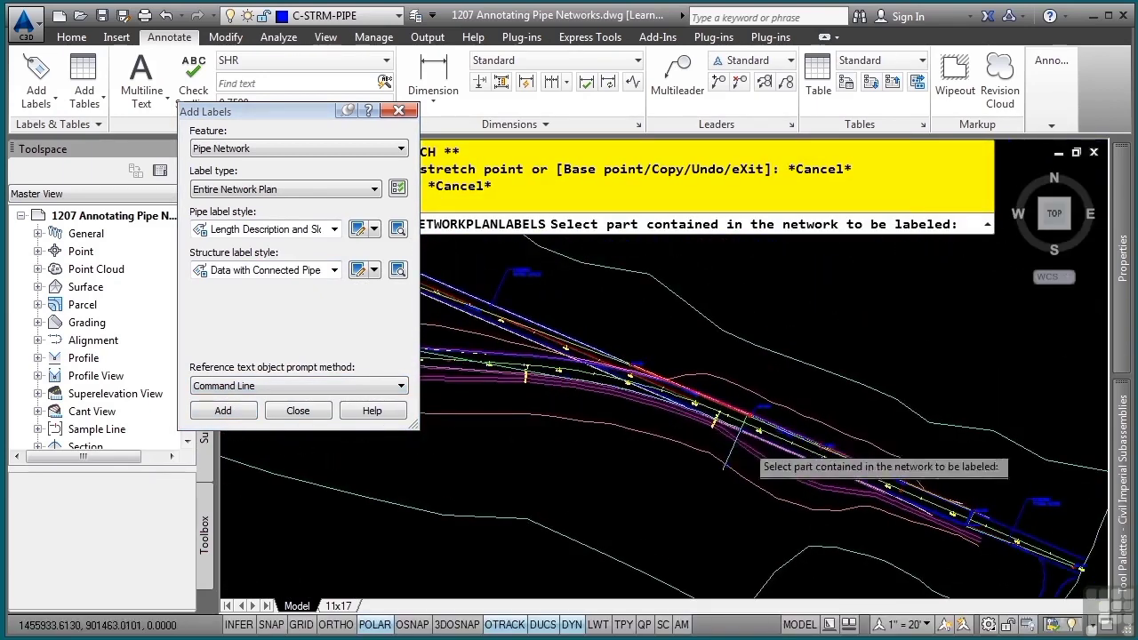
pyautogui.scroll(3, 782, 471)
pyautogui.click(700, 408)
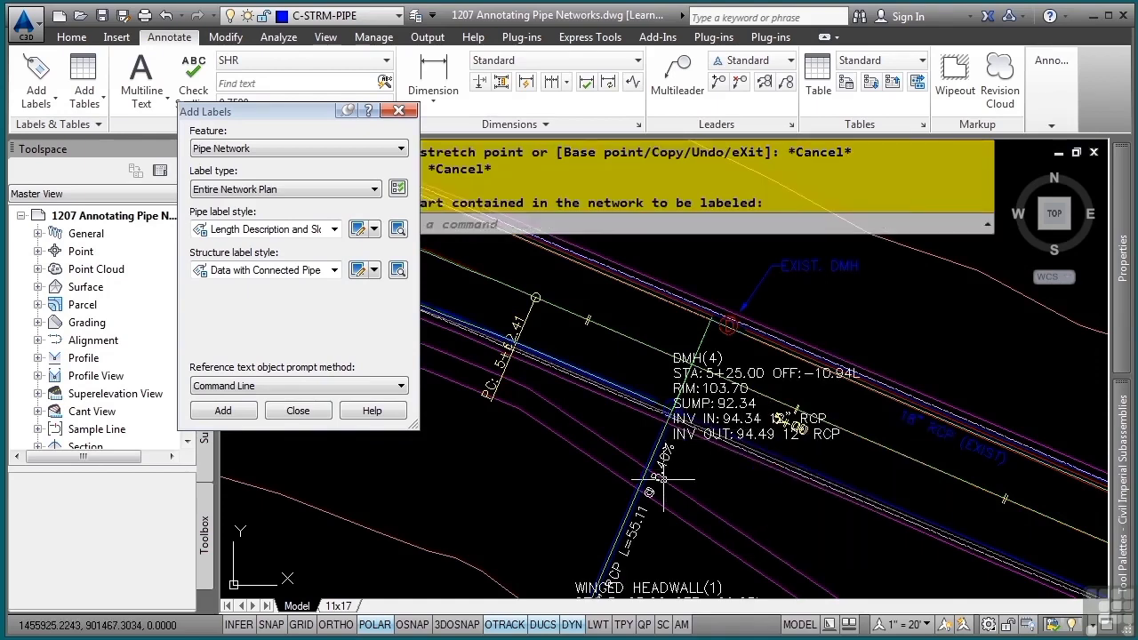
# Pull the DMH(4) structure label down and to the left of its manhole, clear of the road and the outlet pipe.
pyautogui.moveTo(663, 489); pyautogui.dragTo(741, 364, button='middle')
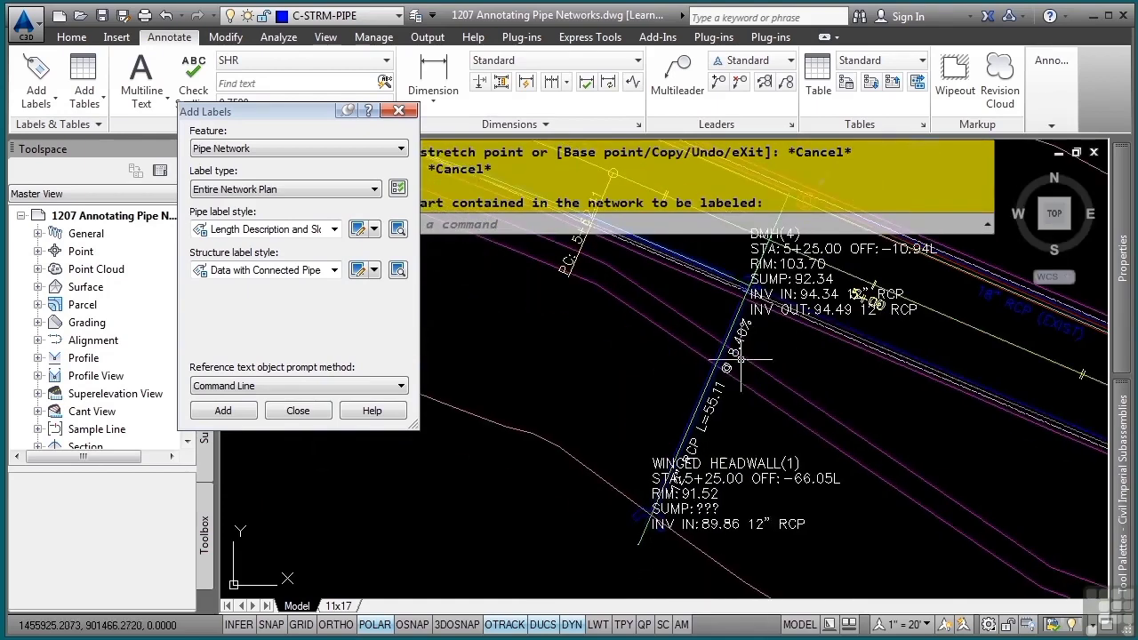
pyautogui.moveTo(751, 390); pyautogui.dragTo(743, 532, button='middle')
pyautogui.click(742, 427)
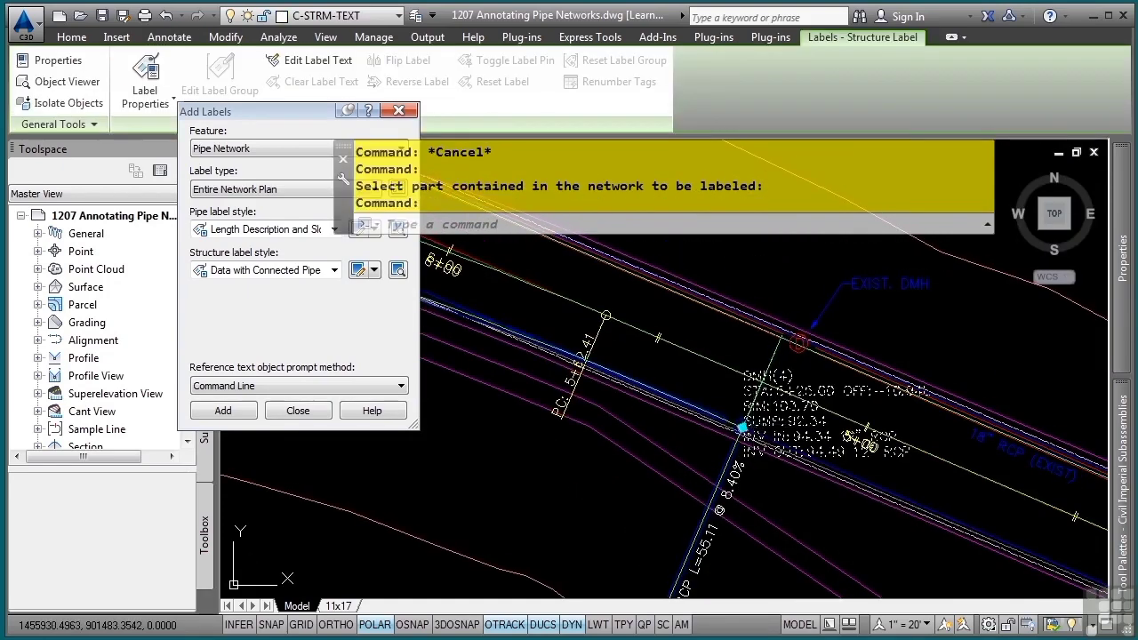
pyautogui.click(742, 427)
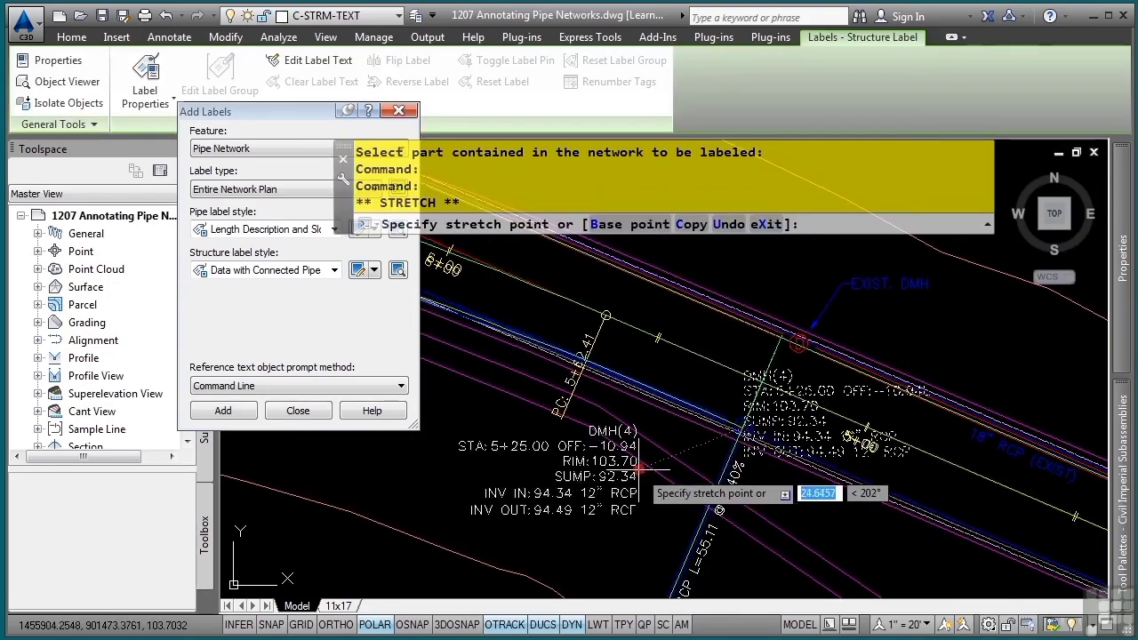
pyautogui.click(633, 474)
pyautogui.moveTo(751, 534); pyautogui.dragTo(796, 365, button='middle')
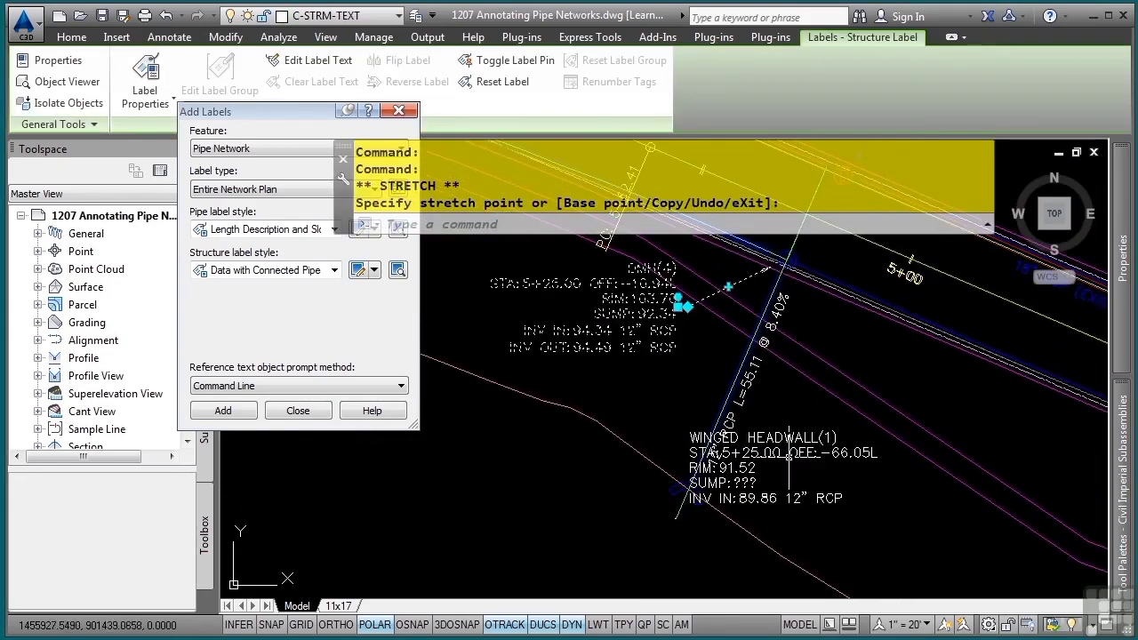
pyautogui.press('Escape')
pyautogui.press('Escape')
# Edit the winged headwall label's text to remove the entire SUMP elevation line from that individual label.
pyautogui.scroll(4, 701, 502)
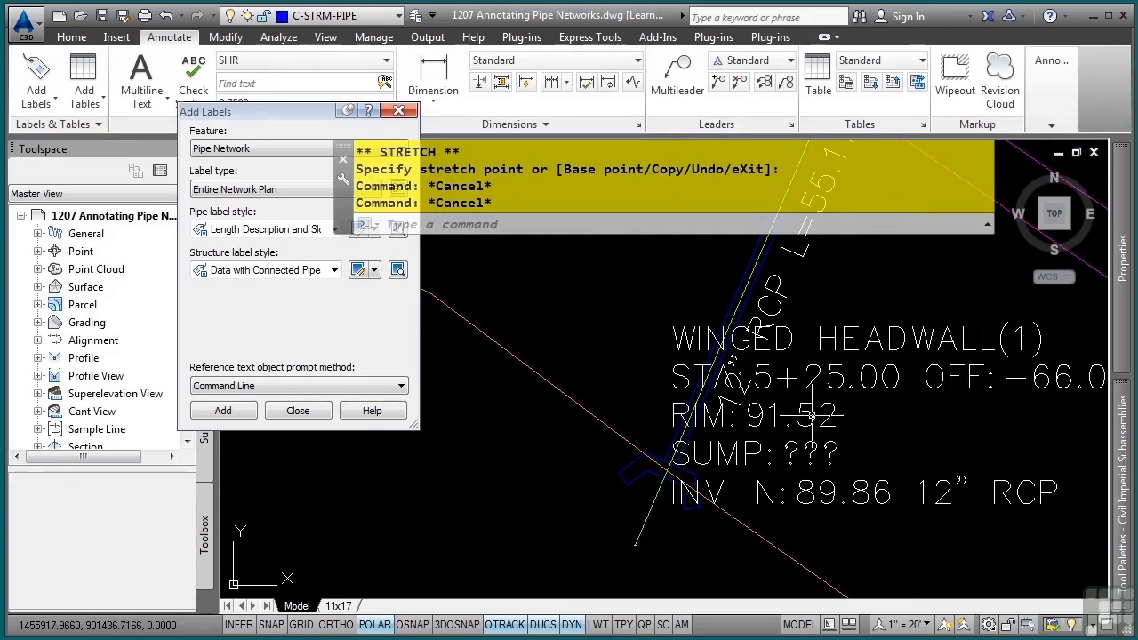
pyautogui.click(827, 377)
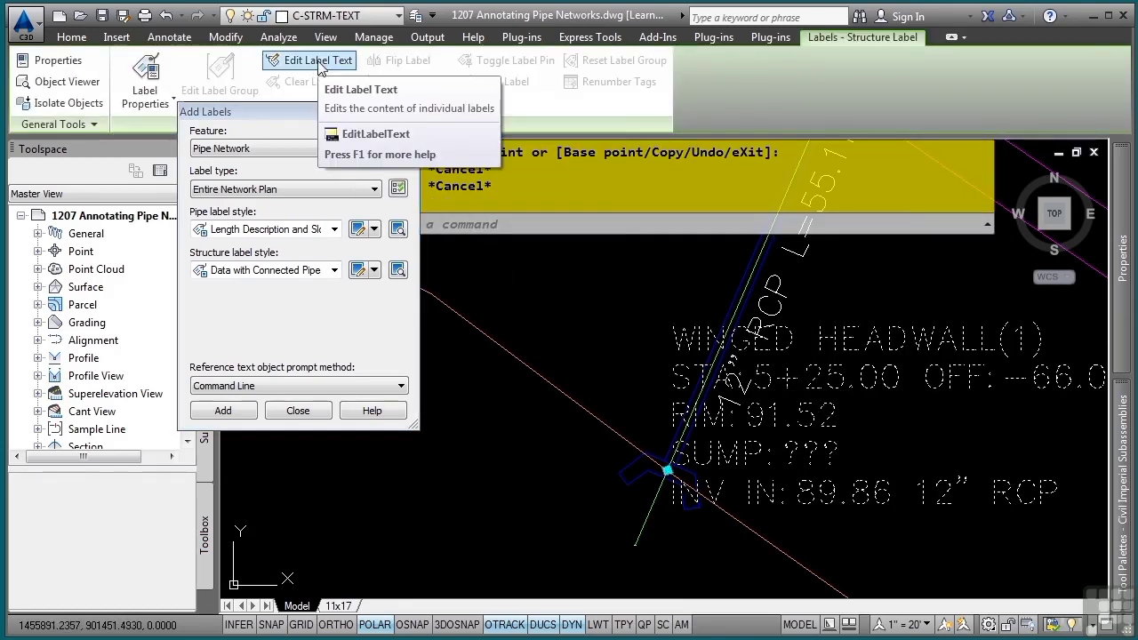
pyautogui.click(318, 63)
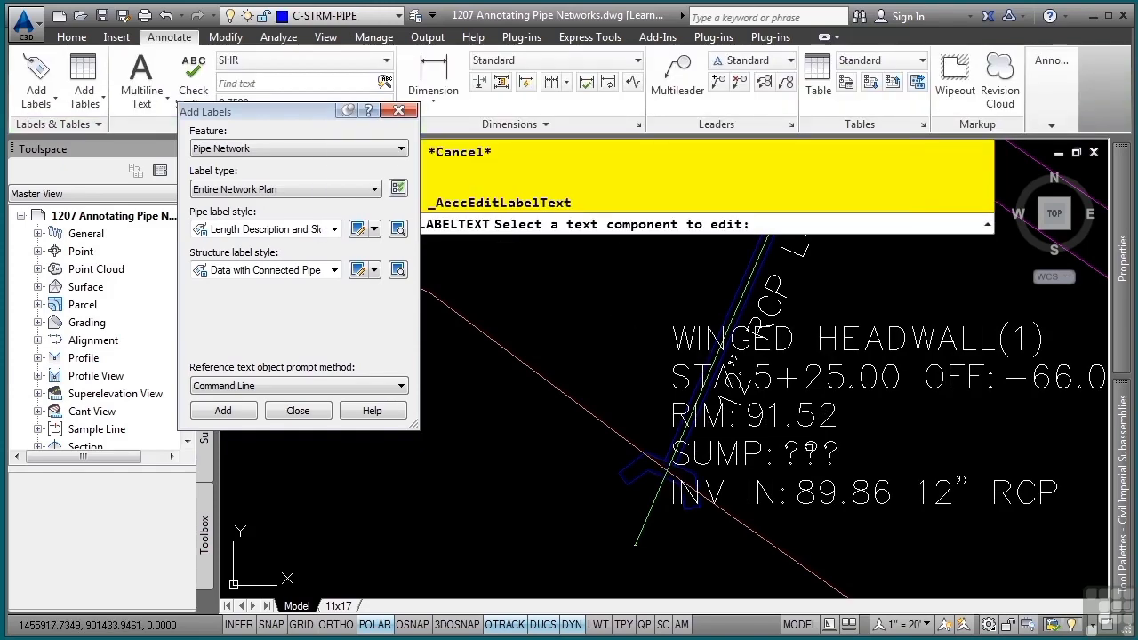
pyautogui.click(807, 449)
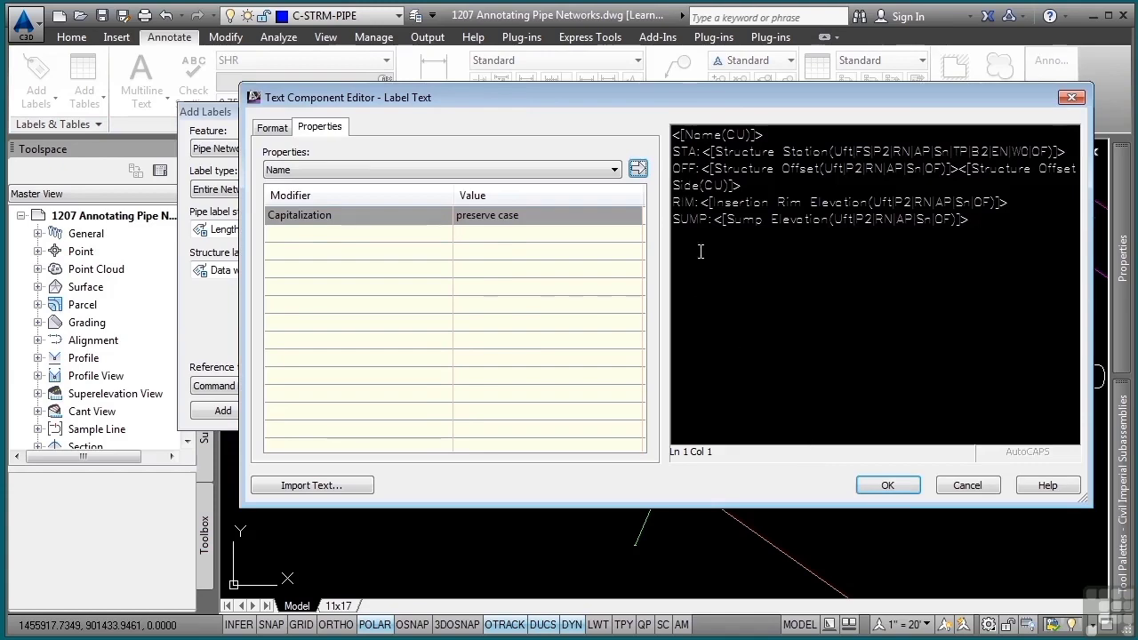
pyautogui.click(756, 221)
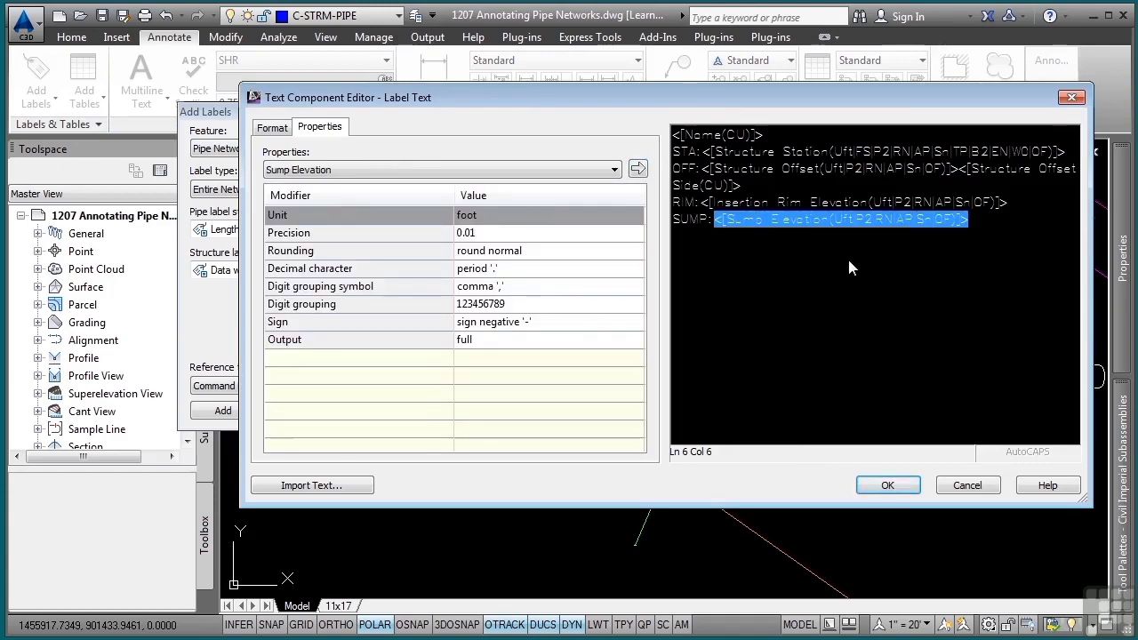
pyautogui.press('Home')
pyautogui.hotkey('shift', 'End')
pyautogui.press('Delete')
pyautogui.press('BackSpace')
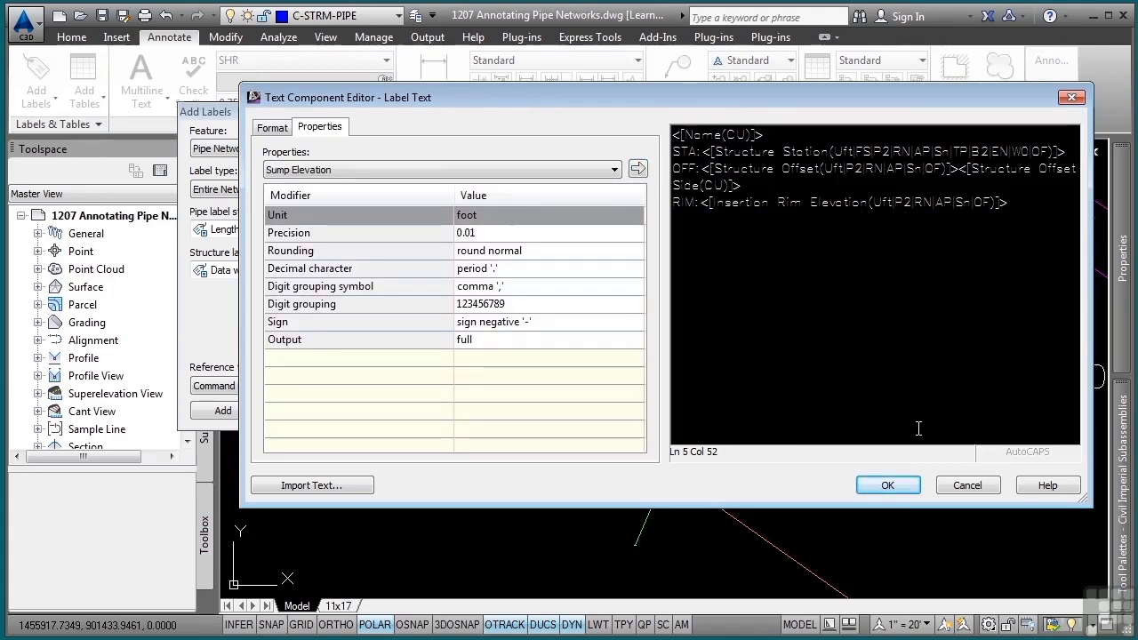
pyautogui.click(887, 484)
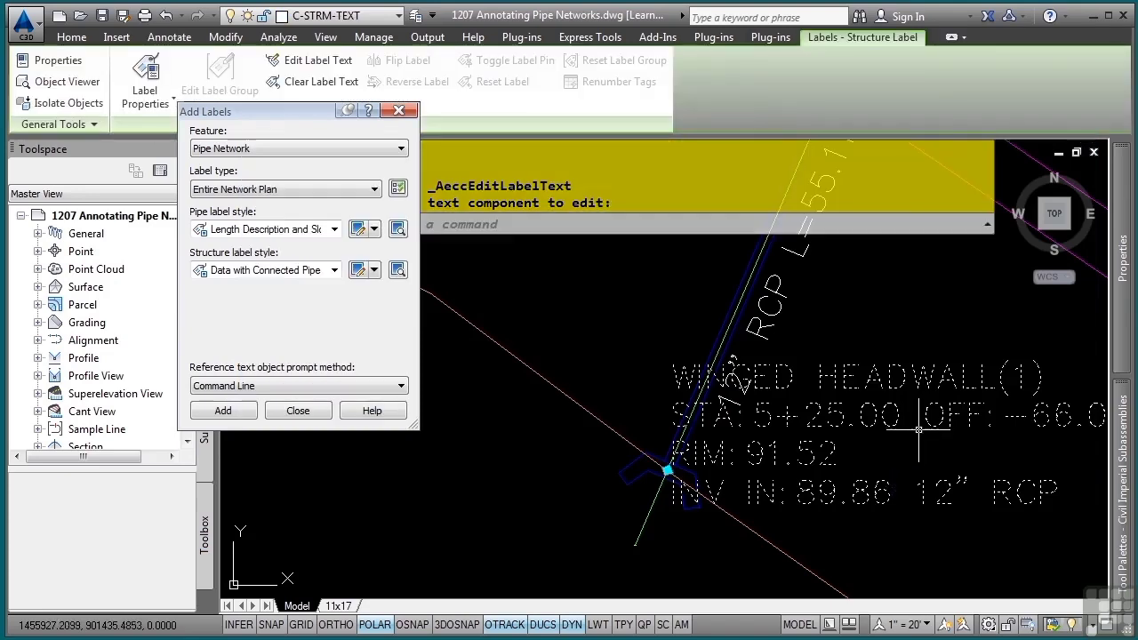
pyautogui.press('Escape')
pyautogui.press('Escape')
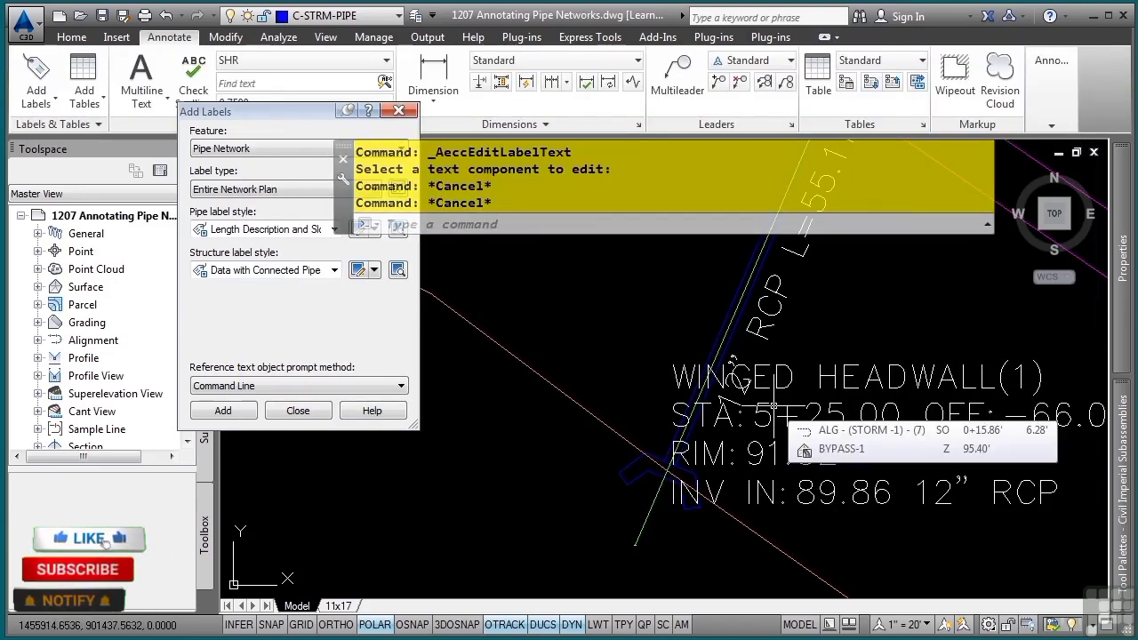
# Pull the winged headwall label down and to the left of the headwall, off the 12" RCP pipe.
pyautogui.click(845, 390)
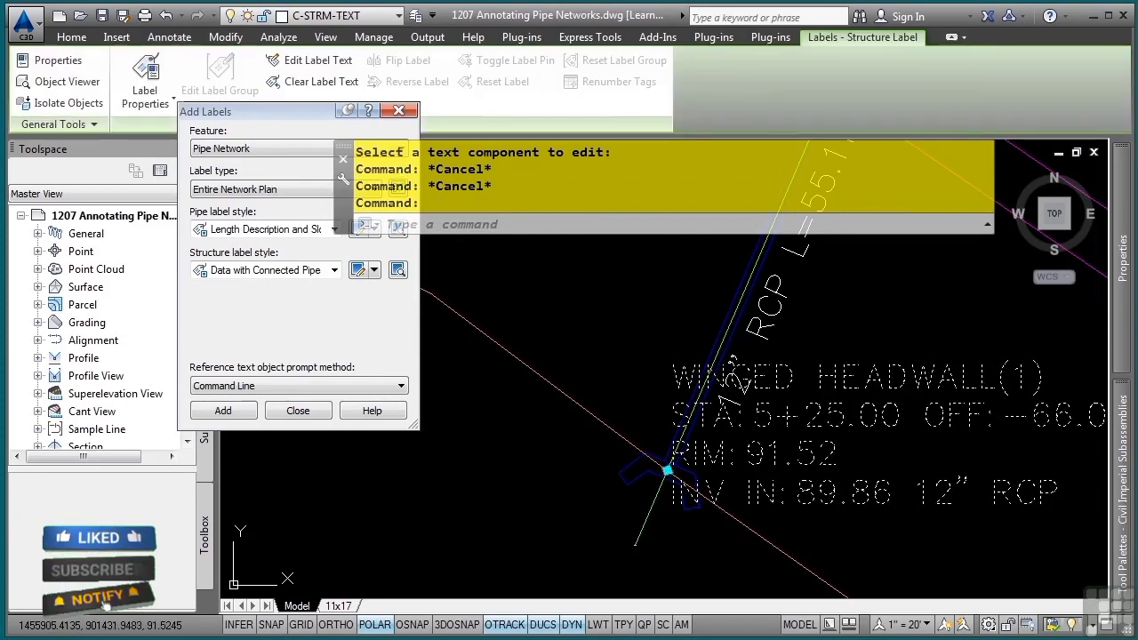
pyautogui.click(667, 469)
pyautogui.moveTo(576, 519); pyautogui.dragTo(792, 400, button='middle')
pyautogui.scroll(-2, 792, 400)
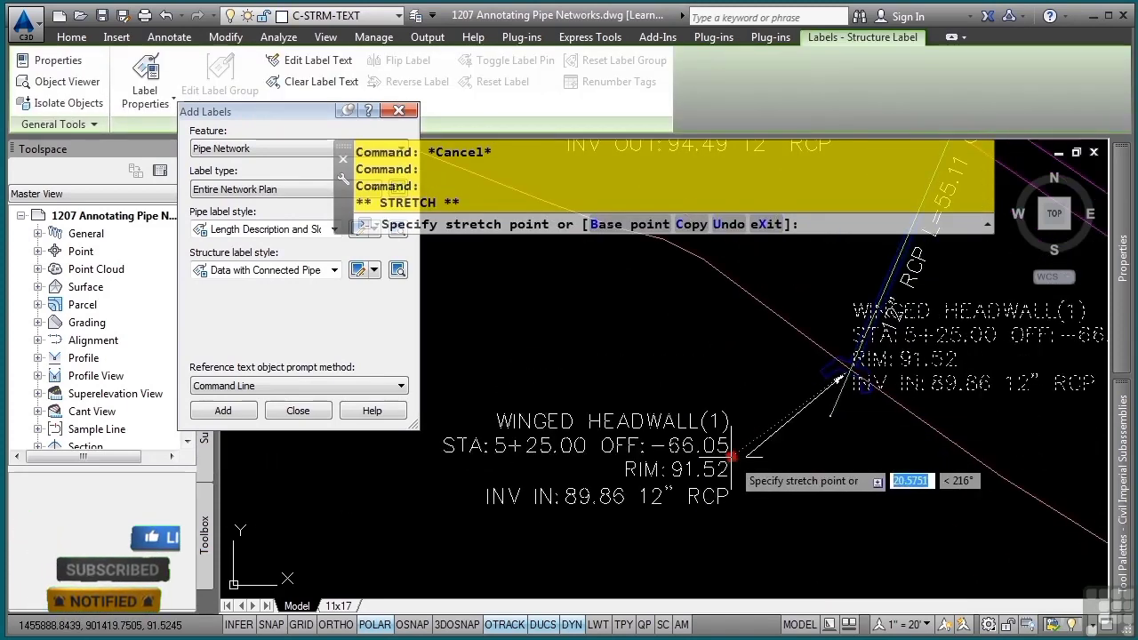
pyautogui.click(731, 456)
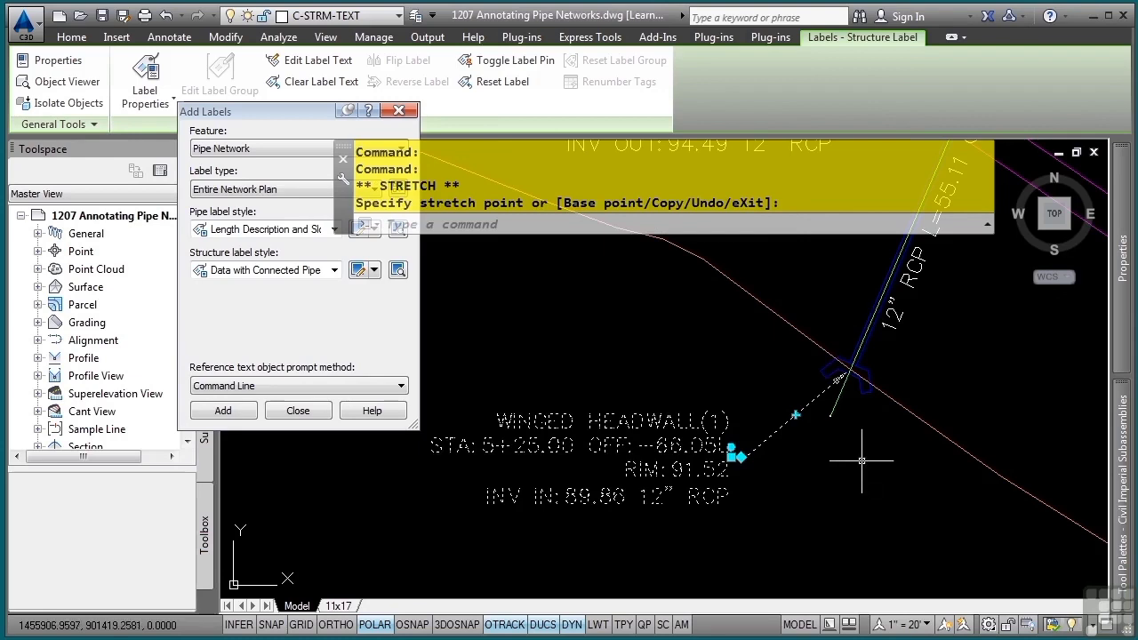
pyautogui.click(797, 413)
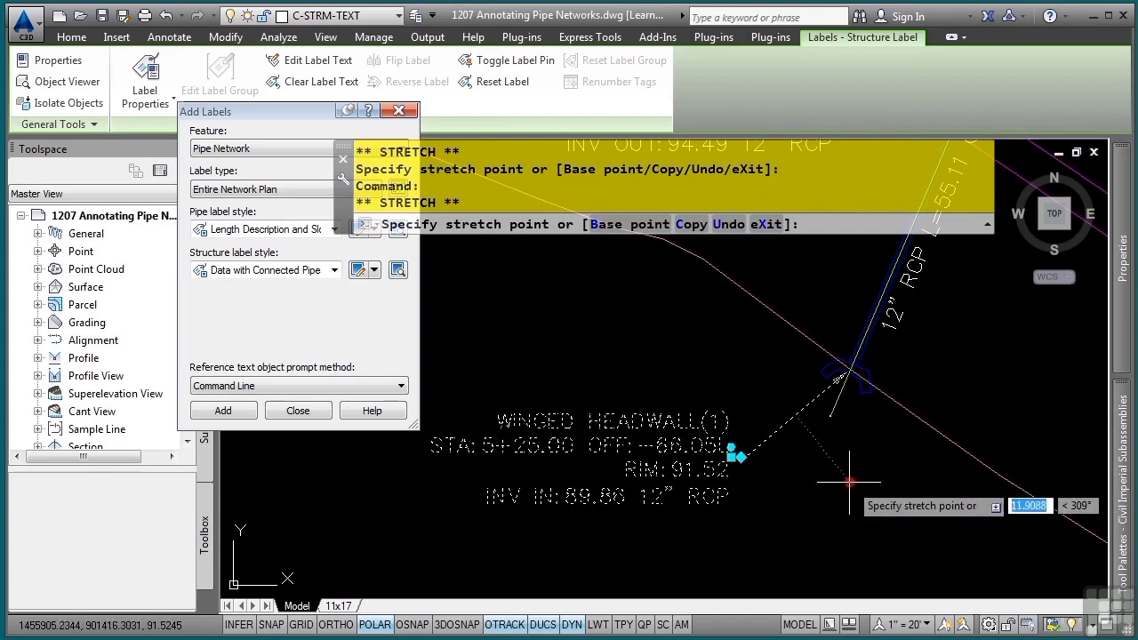
pyautogui.press('Escape')
pyautogui.press('Escape')
pyautogui.press('Escape')
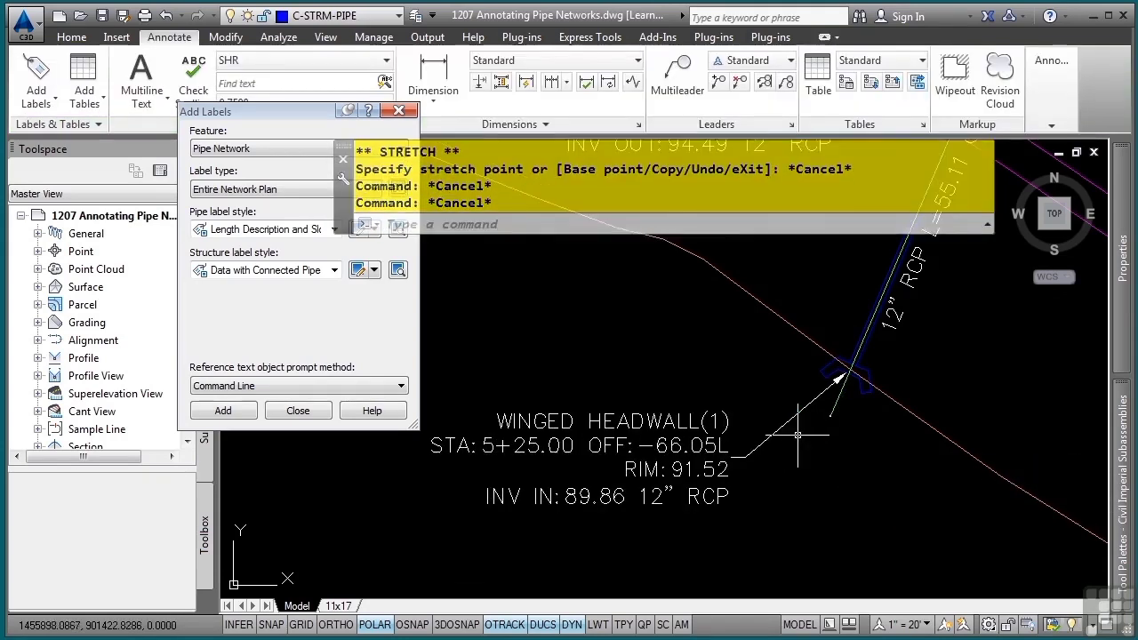
# Pull the CB(4) structure label near station 10+25 up and to the left, clear of the road edge and pipes.
pyautogui.scroll(-5, 960, 427)
pyautogui.moveTo(471, 313); pyautogui.dragTo(638, 421, button='middle')
pyautogui.moveTo(491, 403); pyautogui.dragTo(633, 433, button='middle')
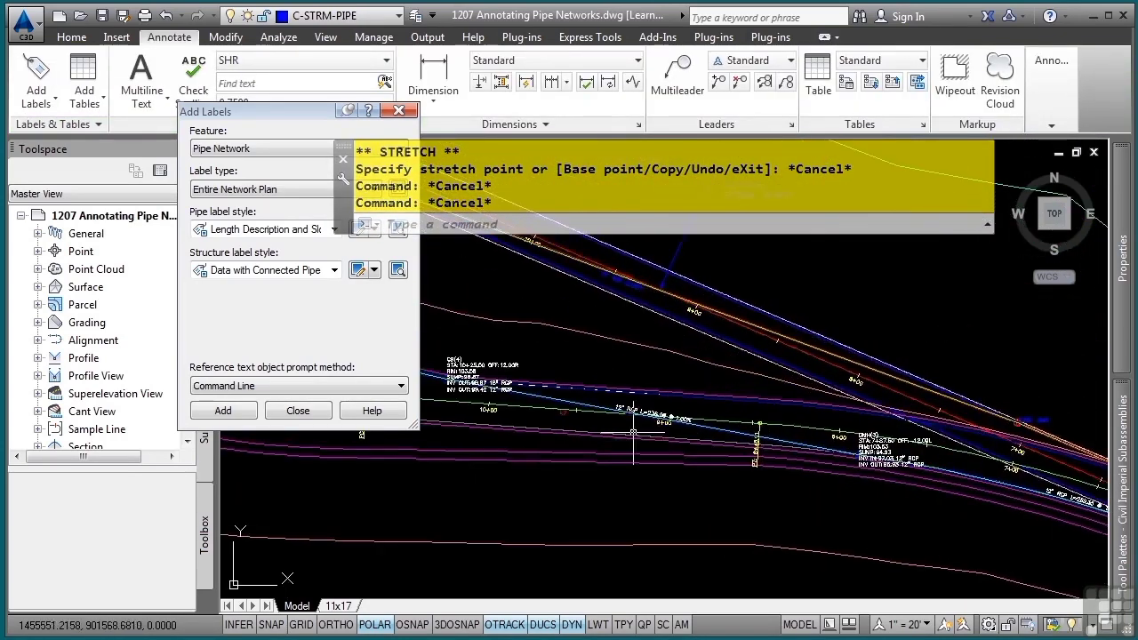
pyautogui.scroll(4, 540, 392)
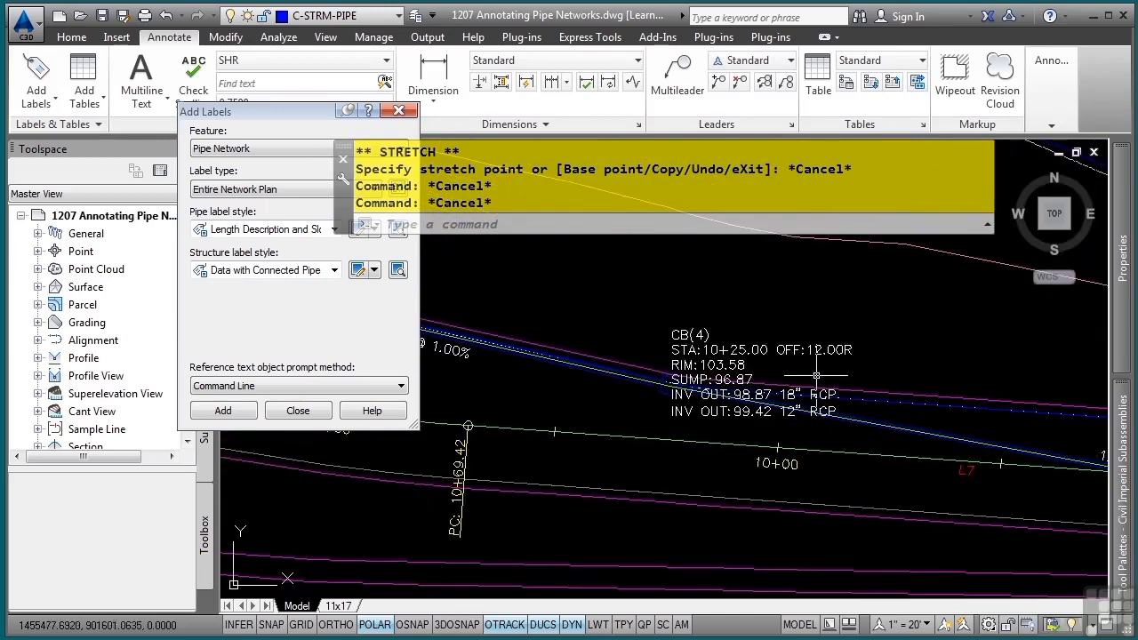
pyautogui.click(730, 347)
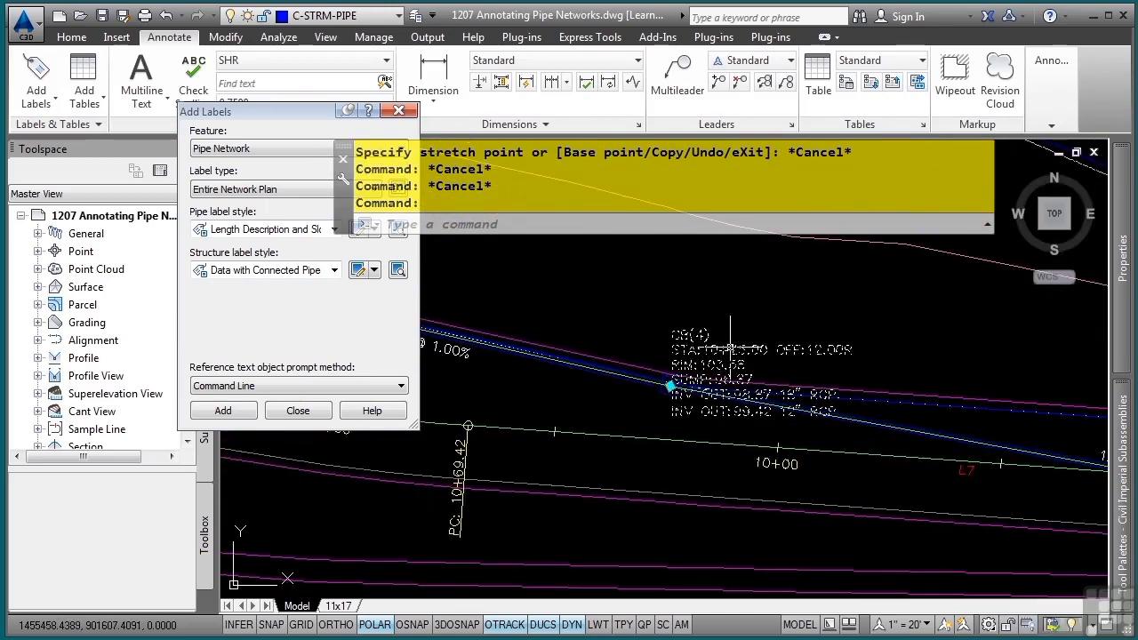
pyautogui.click(672, 386)
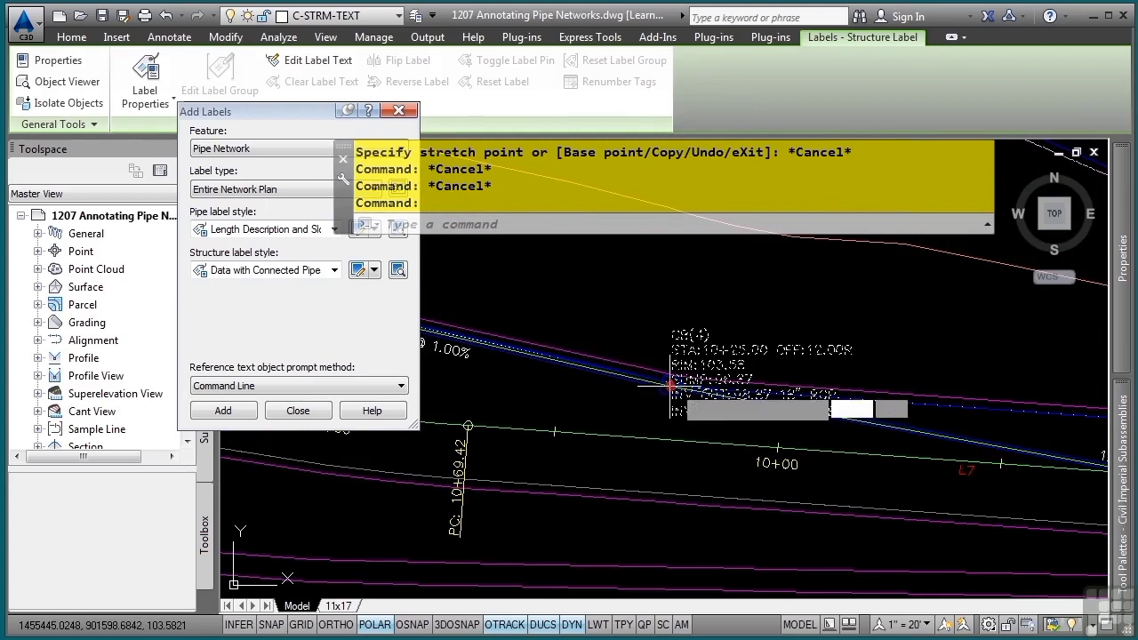
pyautogui.moveTo(741, 330); pyautogui.dragTo(847, 453, button='middle')
pyautogui.click(709, 380)
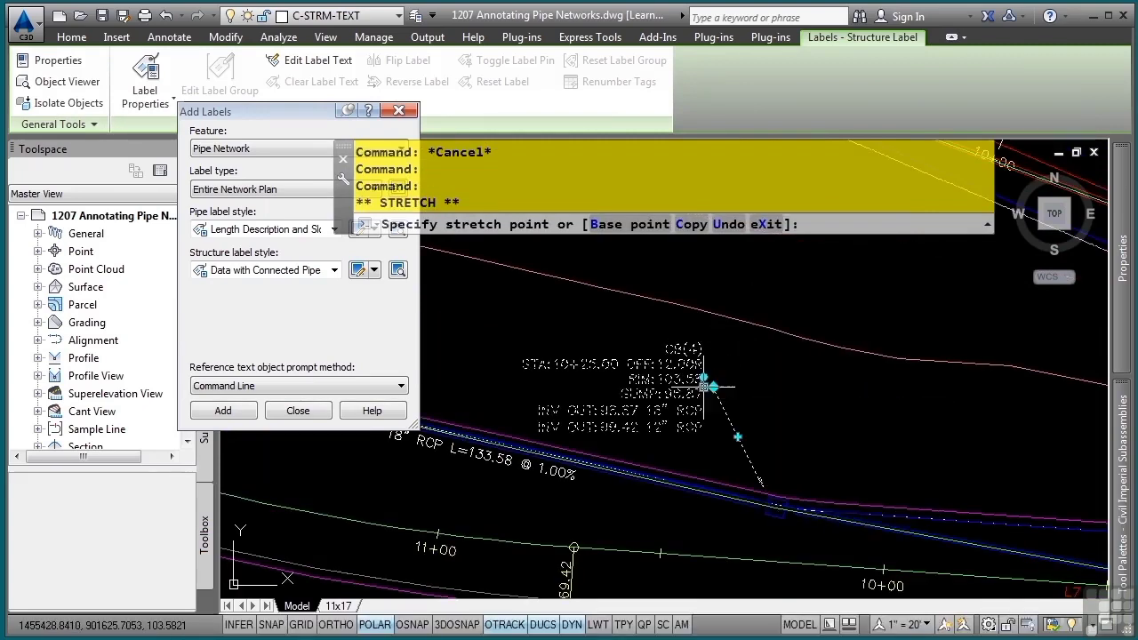
pyautogui.press('Escape')
pyautogui.press('Escape')
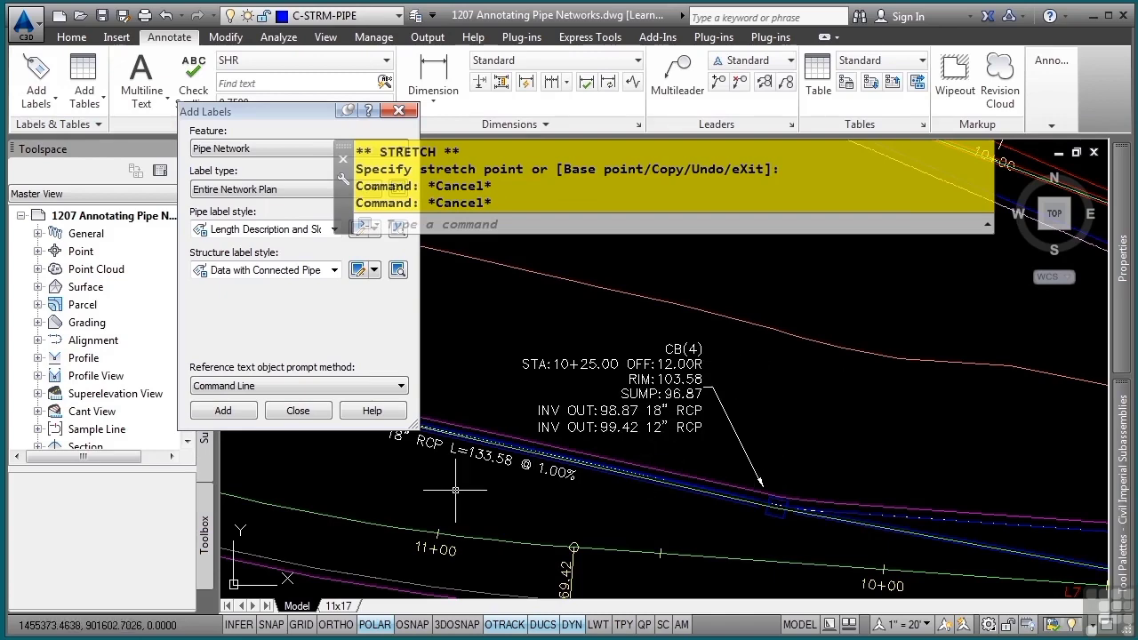
# In the 11x17 layout's plan viewport, pull the winged headwall label farther down and to the left of the headwall.
pyautogui.click(340, 606)
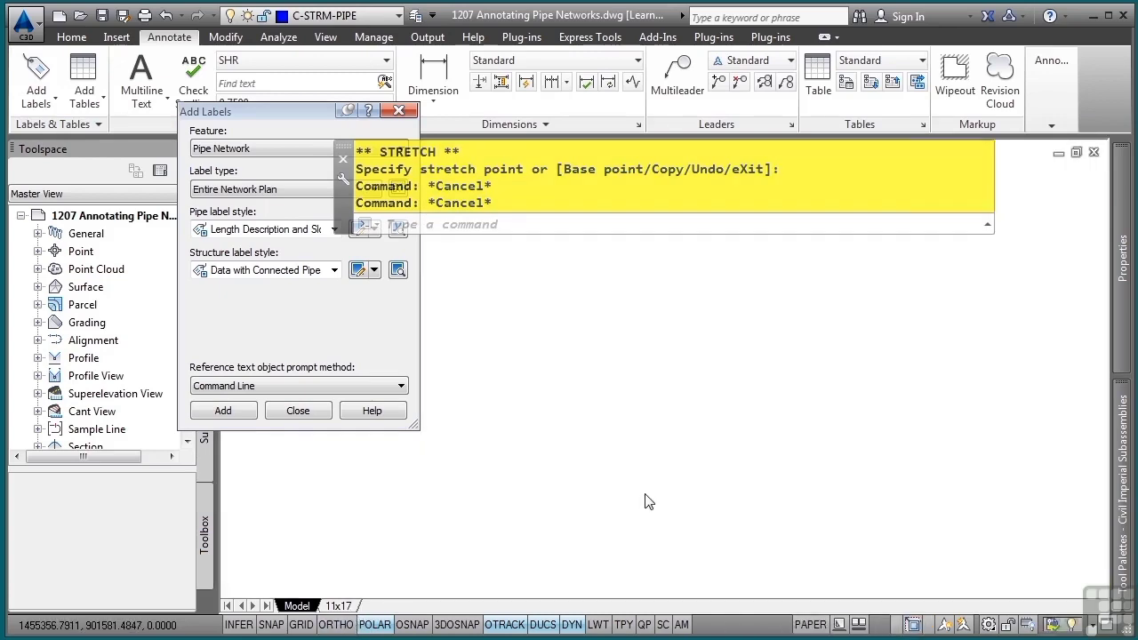
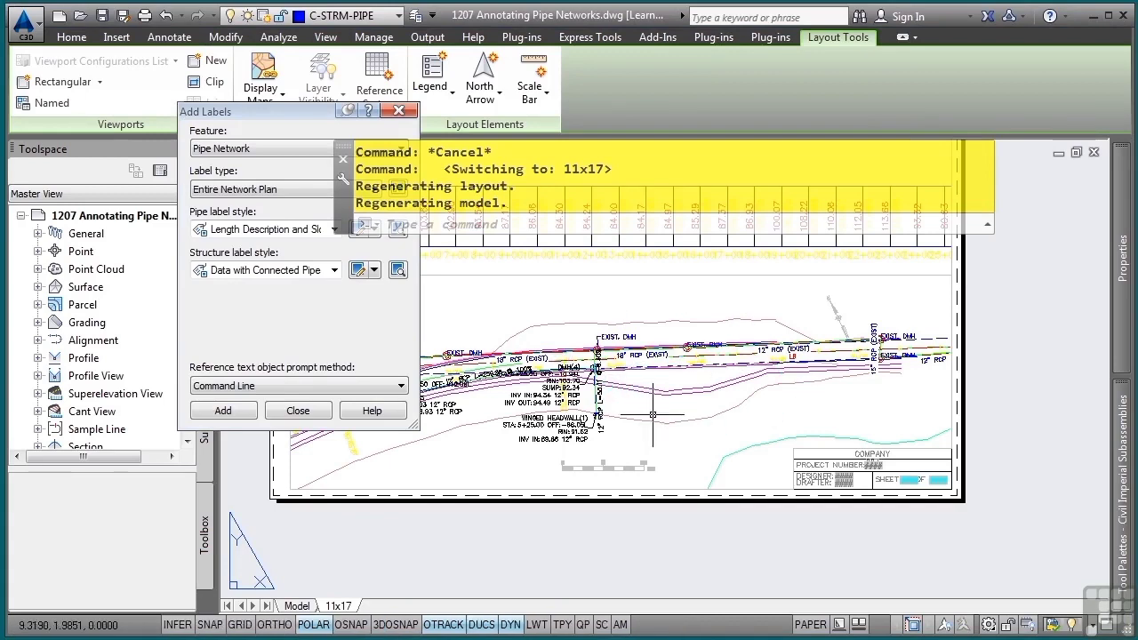
pyautogui.scroll(5, 623, 400)
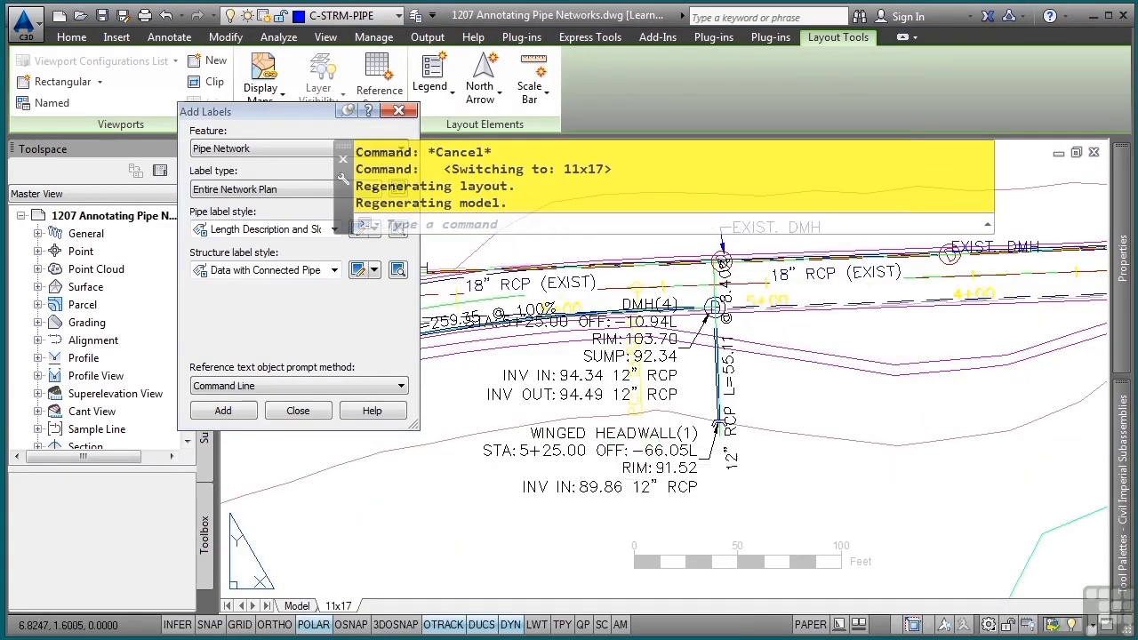
pyautogui.doubleClick(662, 445)
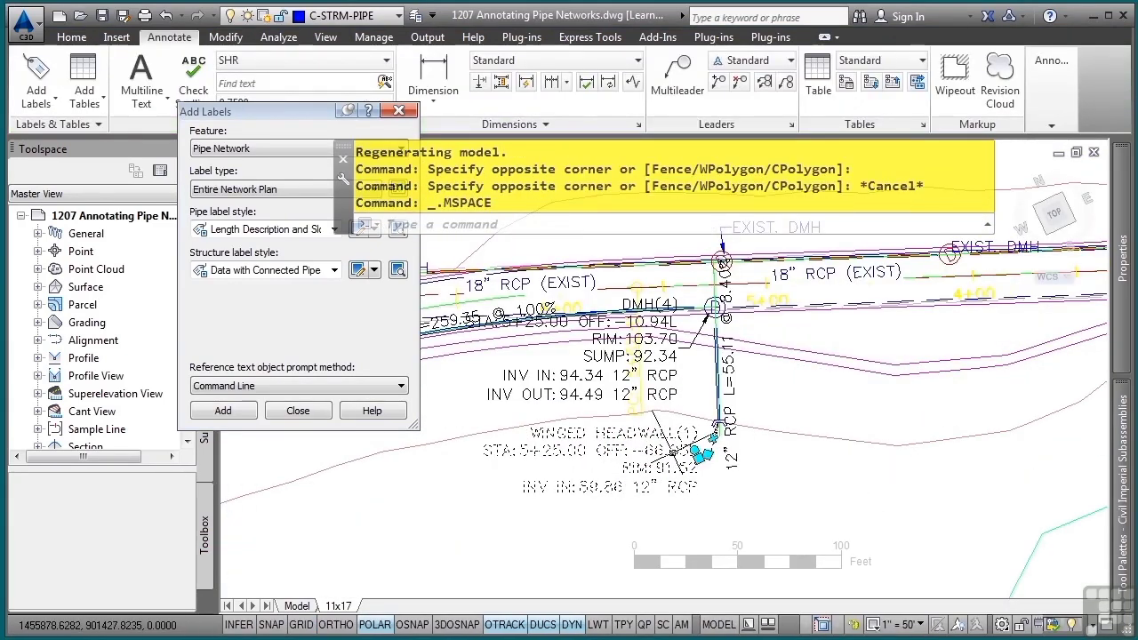
pyautogui.click(667, 449)
pyautogui.click(671, 471)
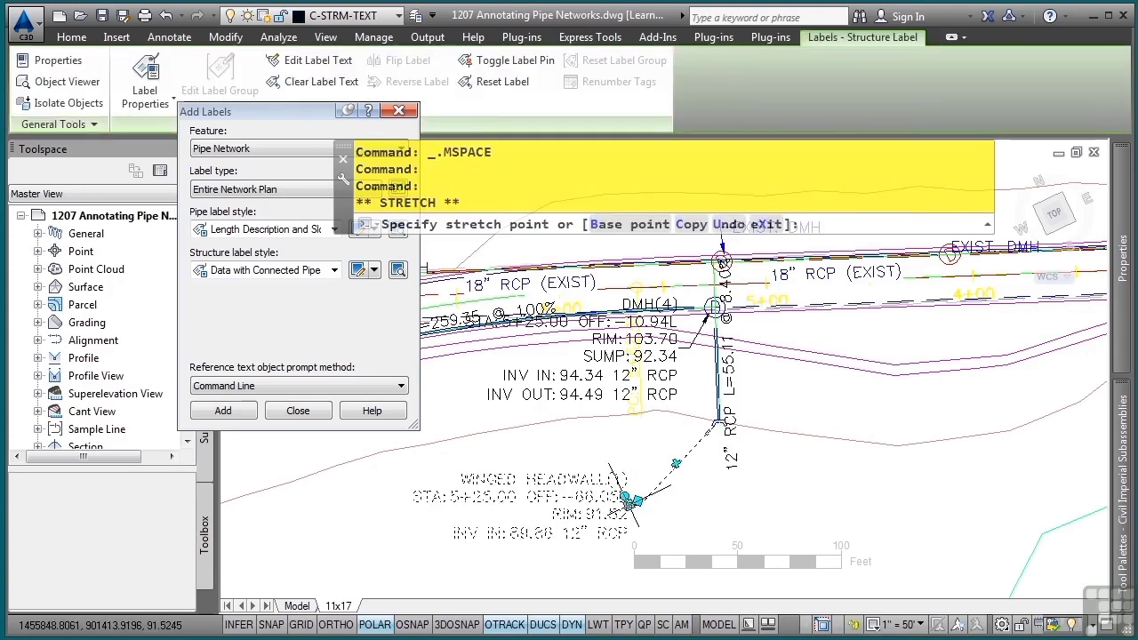
pyautogui.click(633, 500)
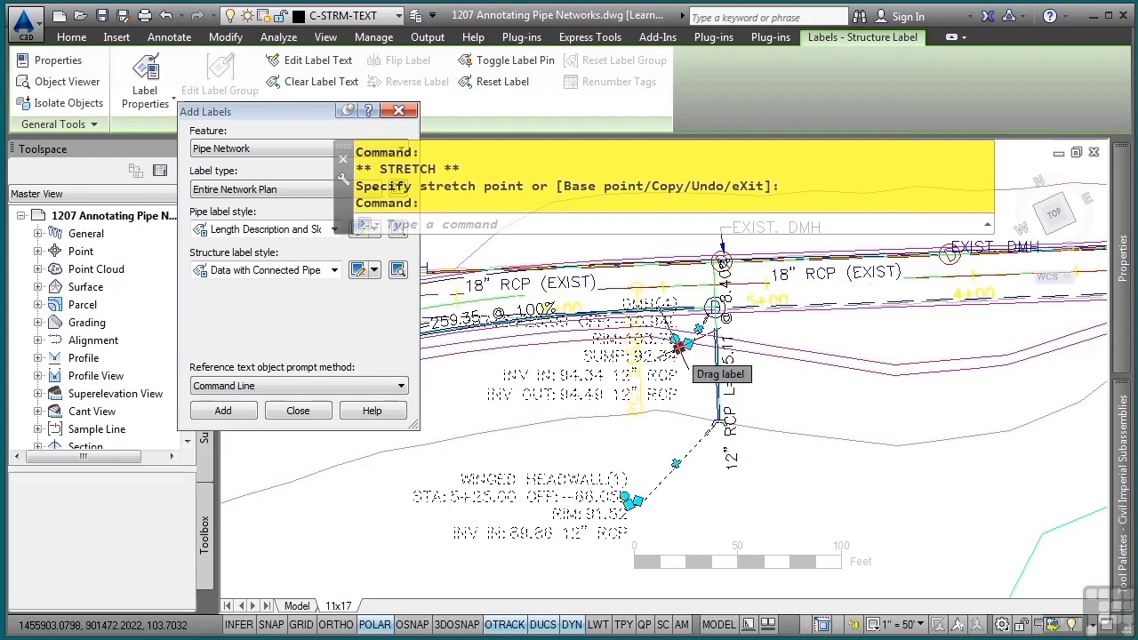
# Pull the DMH(4) label in the layout viewport down and left, below the road and the 259.35 pipe label, and regenerate the view.
pyautogui.click(681, 348)
pyautogui.moveTo(524, 408); pyautogui.dragTo(742, 387, button='middle')
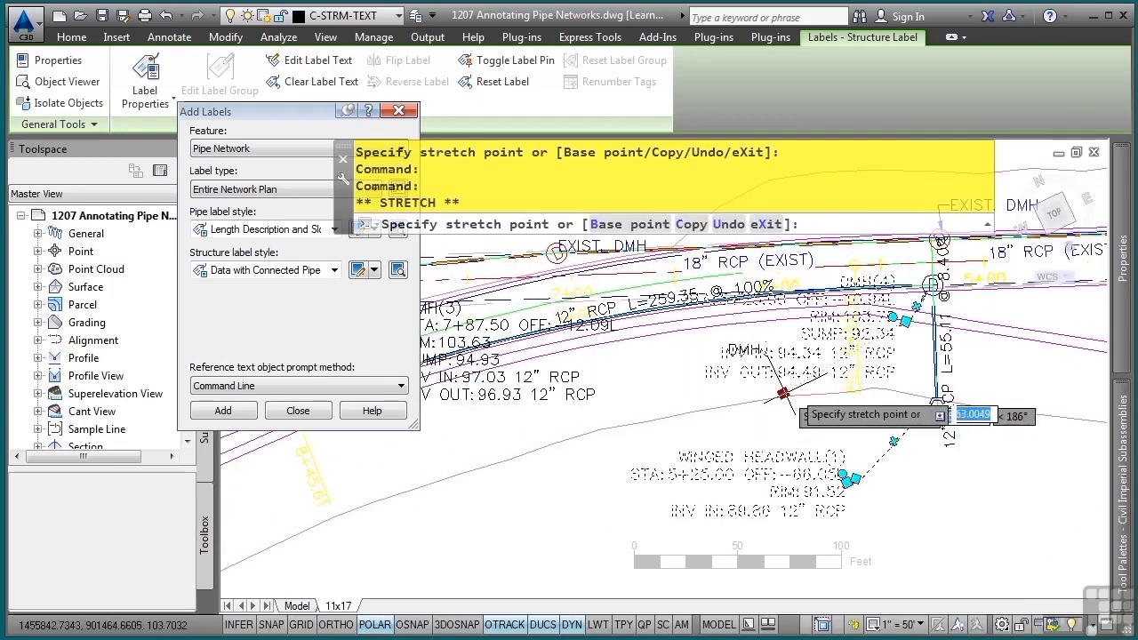
pyautogui.click(772, 311)
pyautogui.press('Escape')
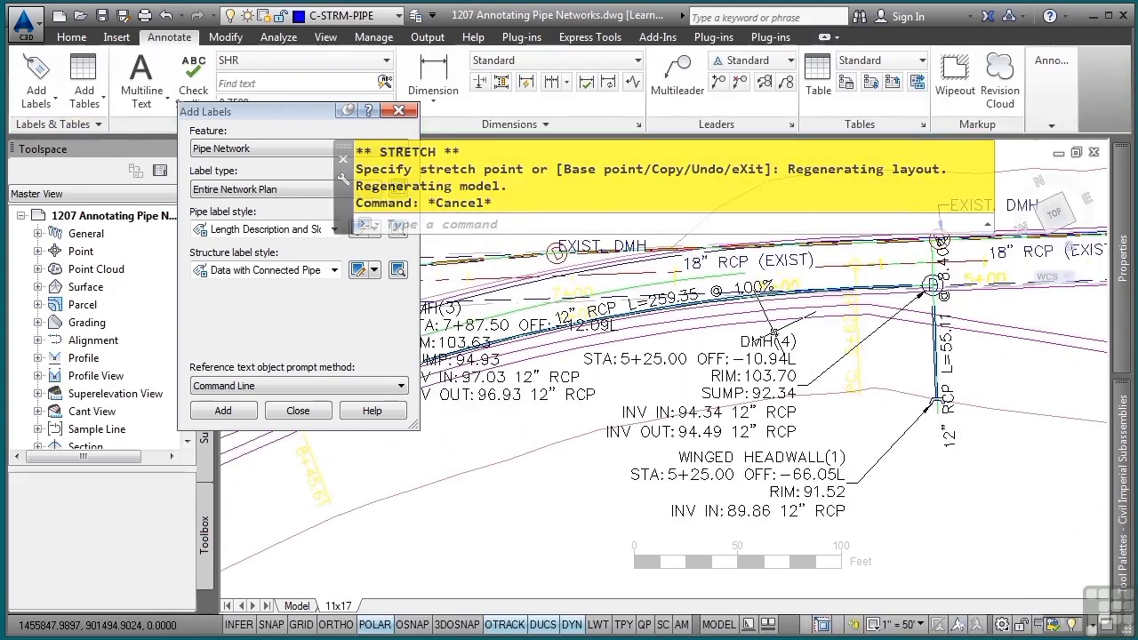
pyautogui.write('re')
pyautogui.press('Return')
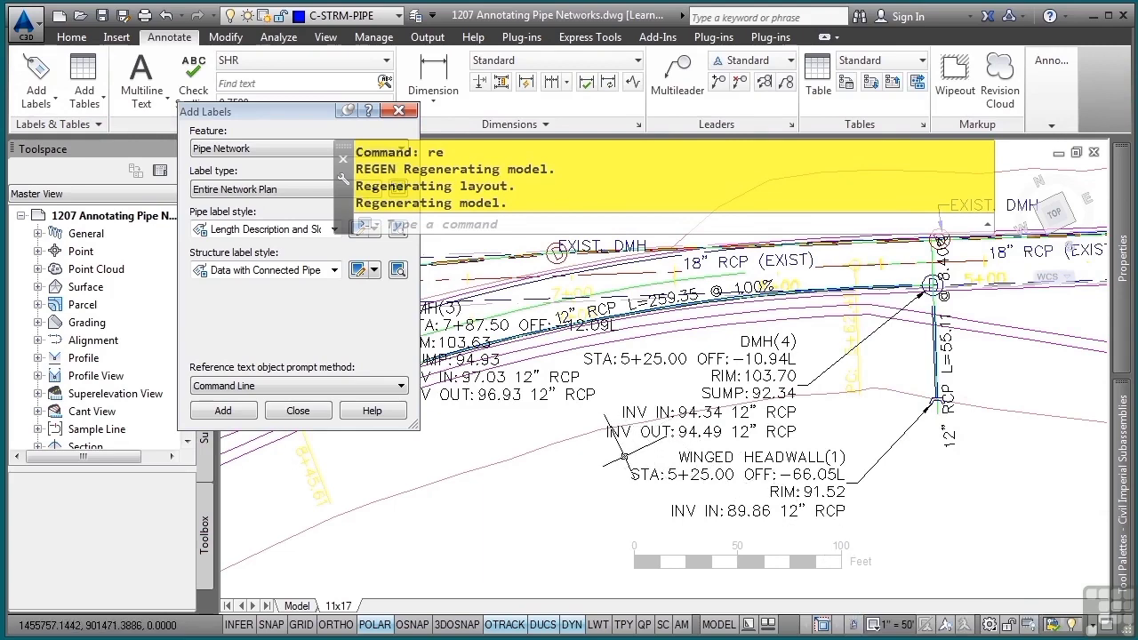
# Lock the scale and view of the 11x17 layout's plan viewport, and return to the Model space drawing.
pyautogui.click(853, 625)
pyautogui.scroll(-2, 612, 458)
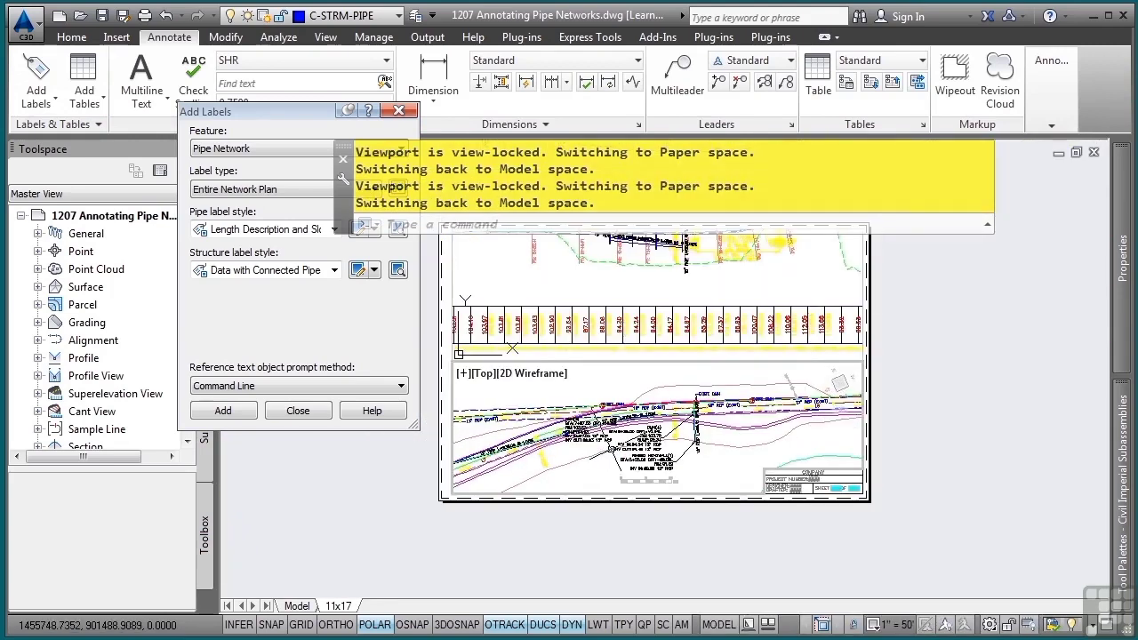
pyautogui.click(297, 606)
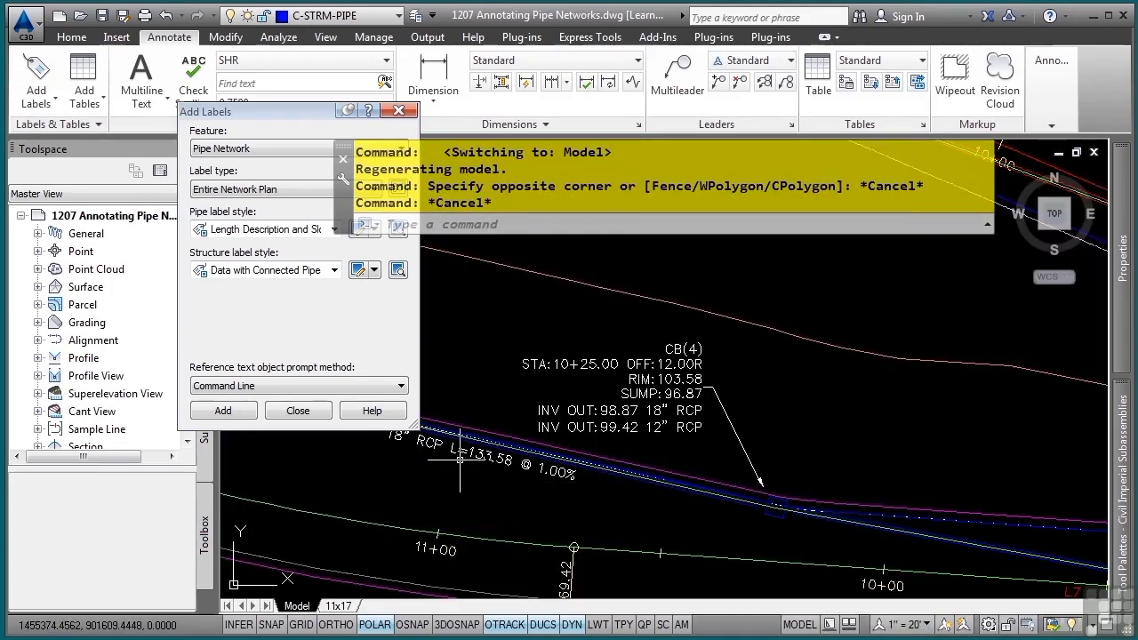
# For the storm pipes in the profile view, set the label type to Entire Network Profile with pipe label style Length Description and Slope.
pyautogui.scroll(-5, 689, 302)
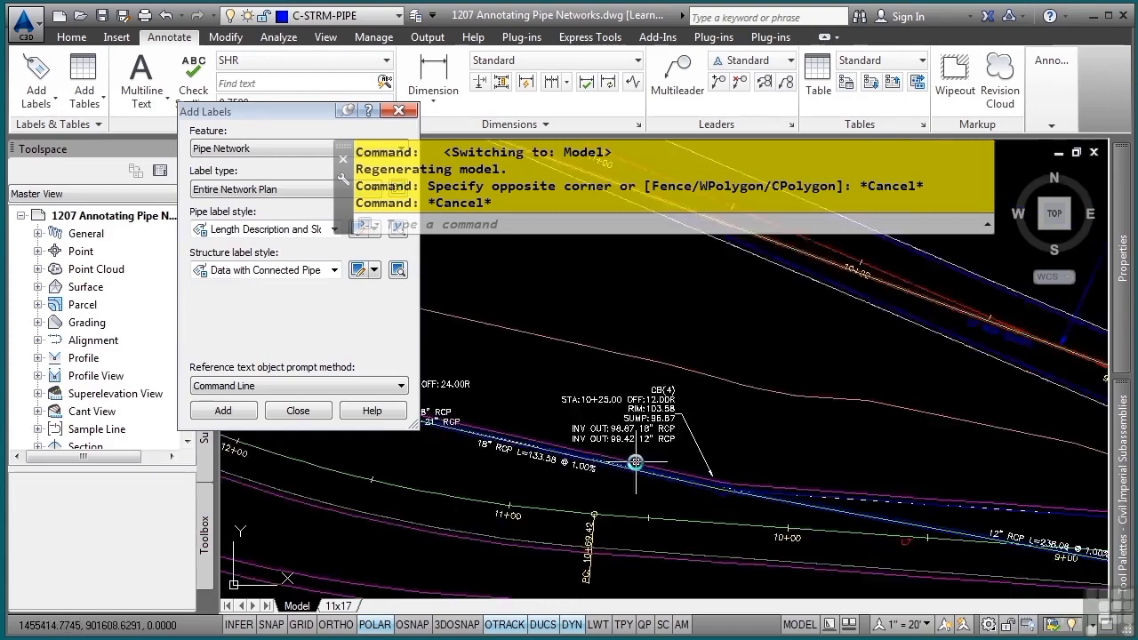
pyautogui.scroll(-3, 690, 302)
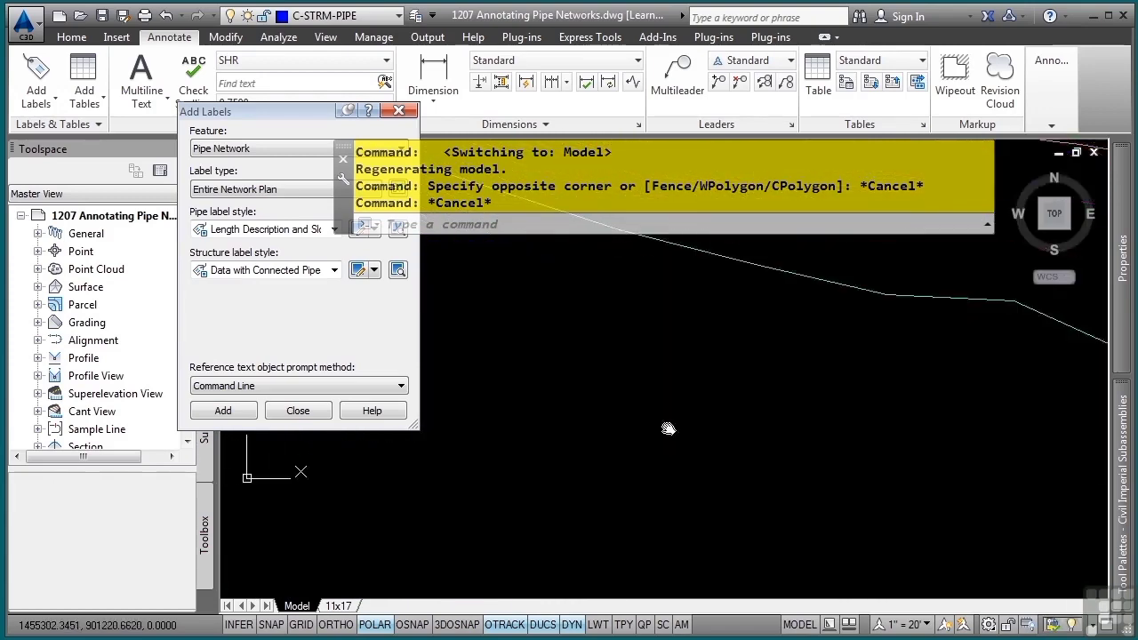
pyautogui.moveTo(673, 465); pyautogui.dragTo(671, 315, button='middle')
pyautogui.press('Escape')
pyautogui.press('Escape')
pyautogui.scroll(4, 579, 497)
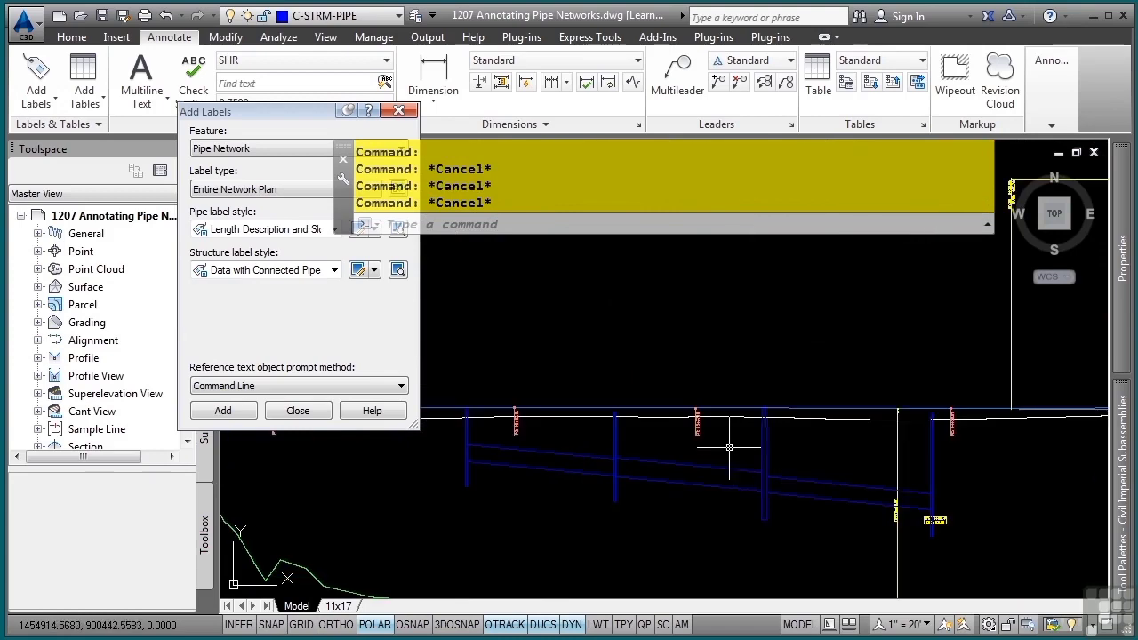
pyautogui.scroll(1, 664, 442)
pyautogui.moveTo(509, 442); pyautogui.dragTo(723, 427, button='middle')
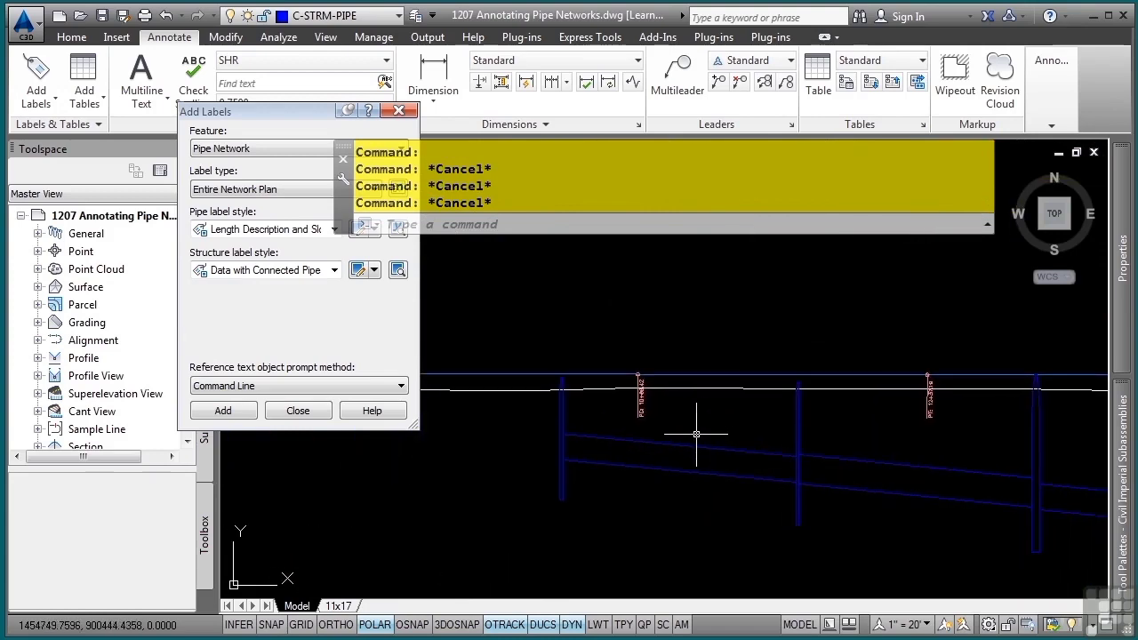
pyautogui.click(296, 190)
pyautogui.click(286, 217)
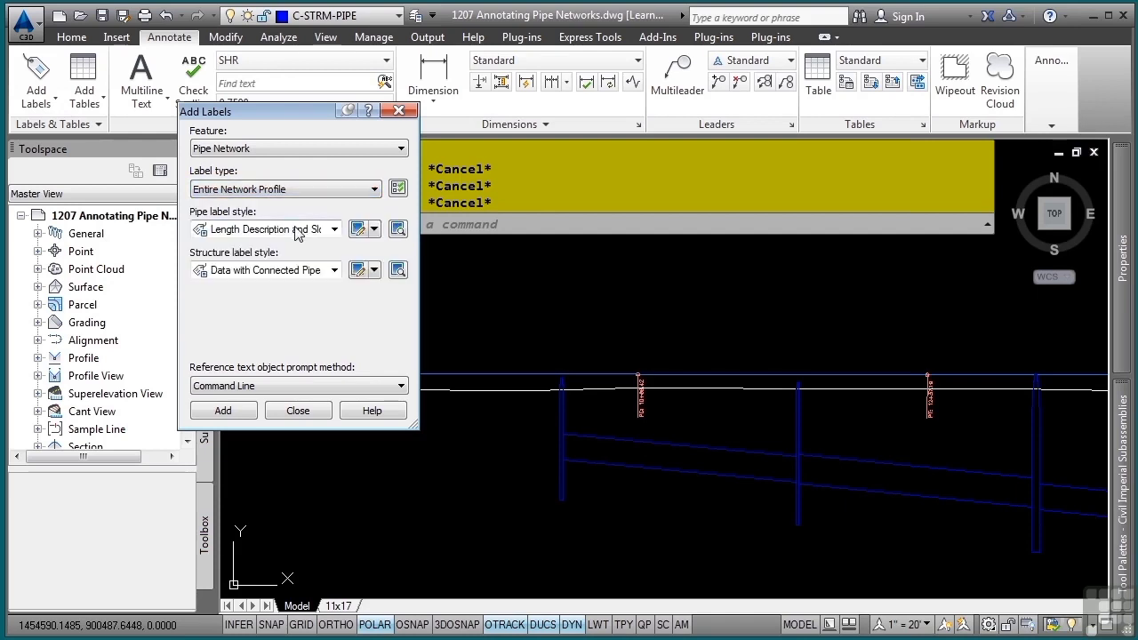
pyautogui.click(297, 230)
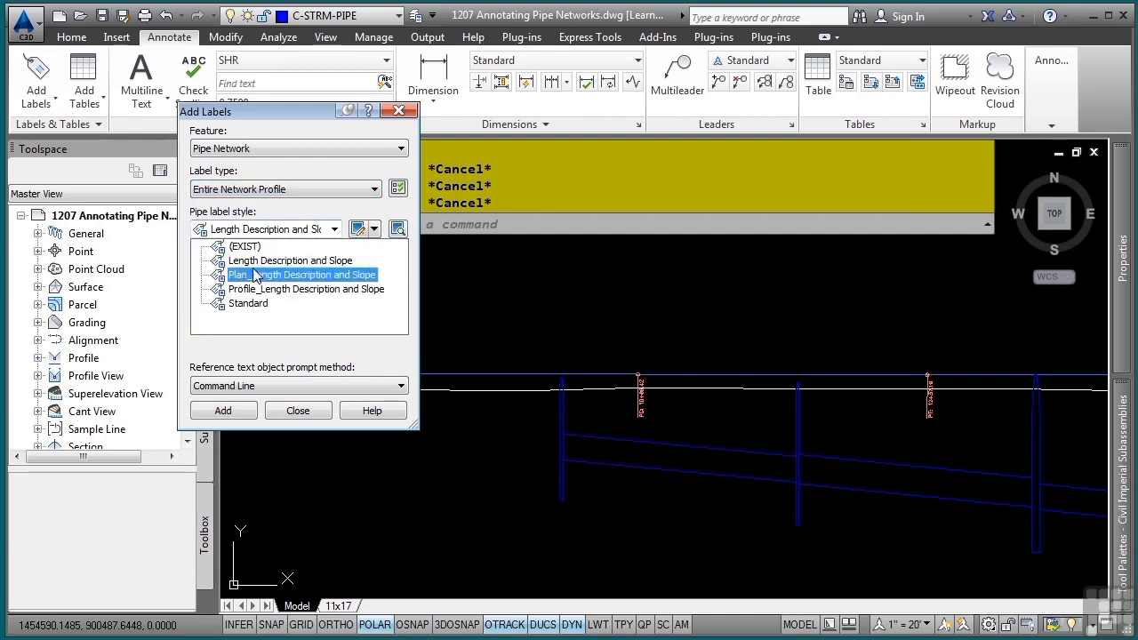
pyautogui.click(311, 260)
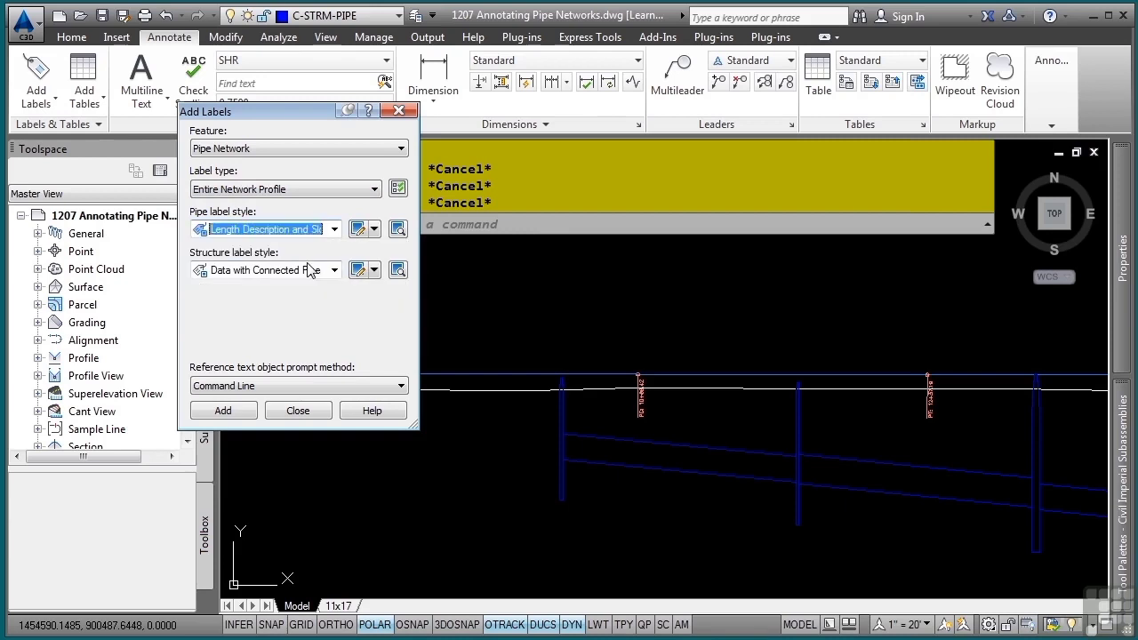
# Choose the structure label style Data with Connected Pipes (Profile) and label the whole network by picking its first pipe in the profile view.
pyautogui.click(257, 271)
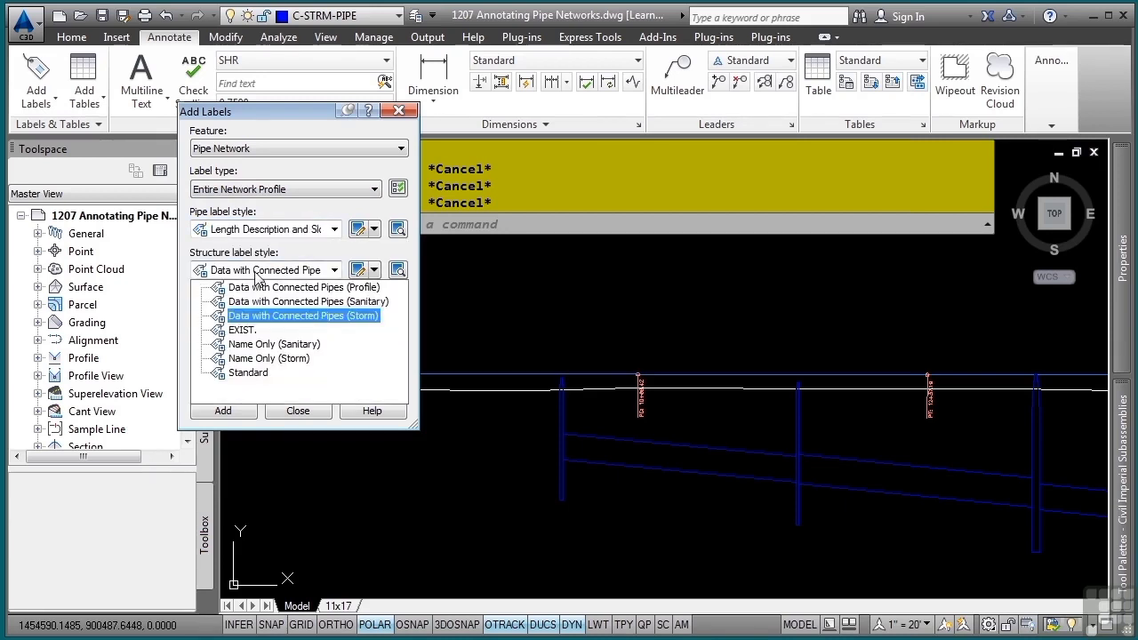
pyautogui.click(311, 289)
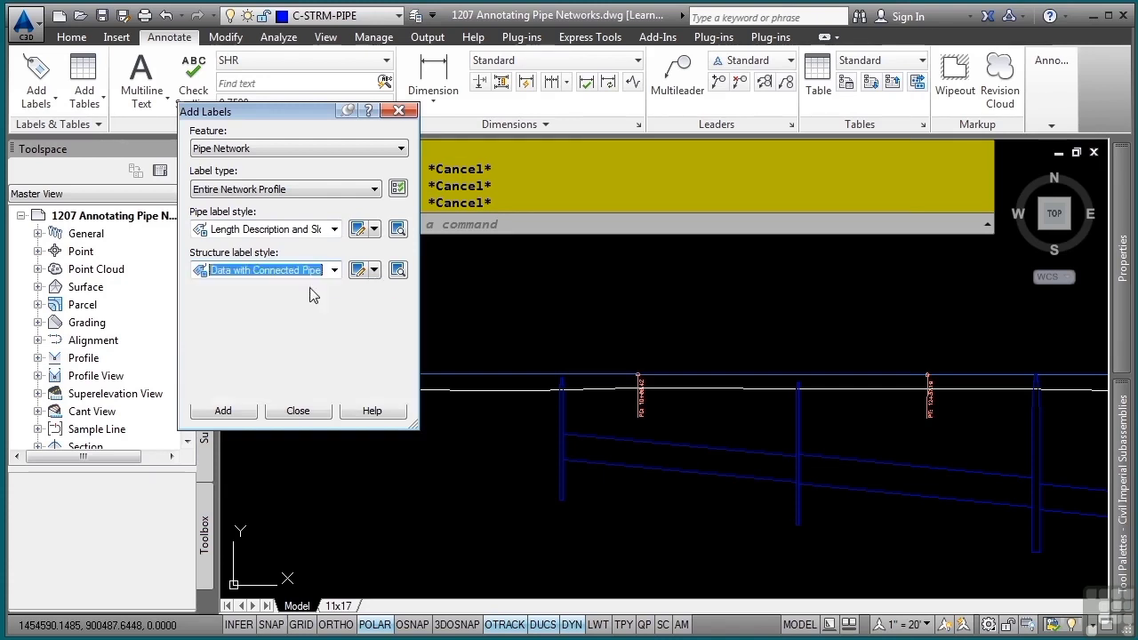
pyautogui.click(246, 416)
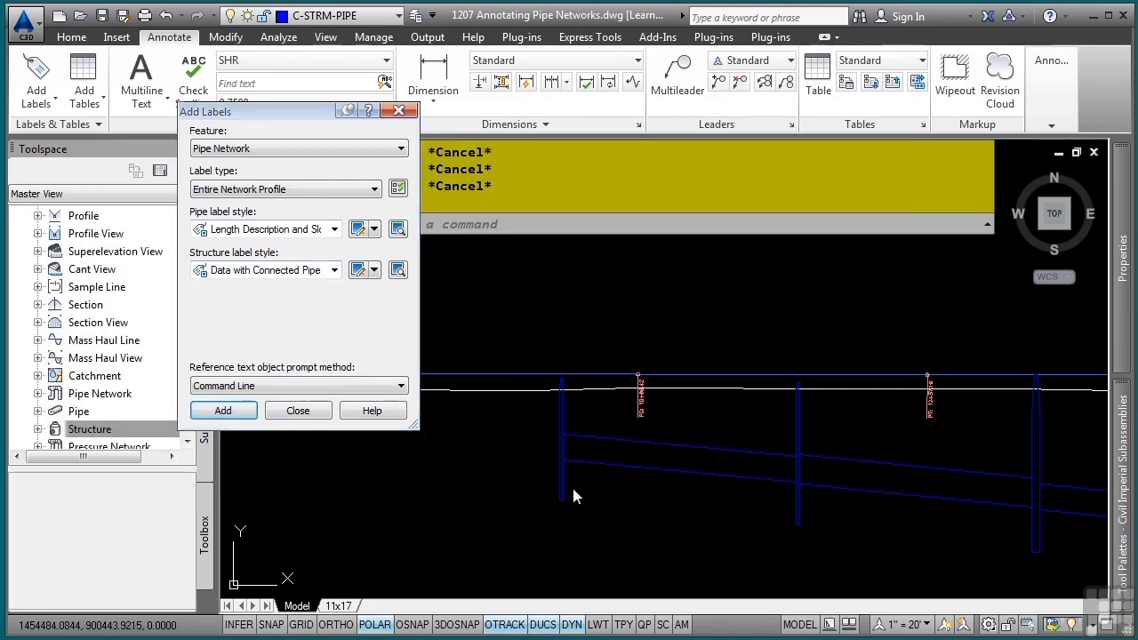
pyautogui.click(597, 464)
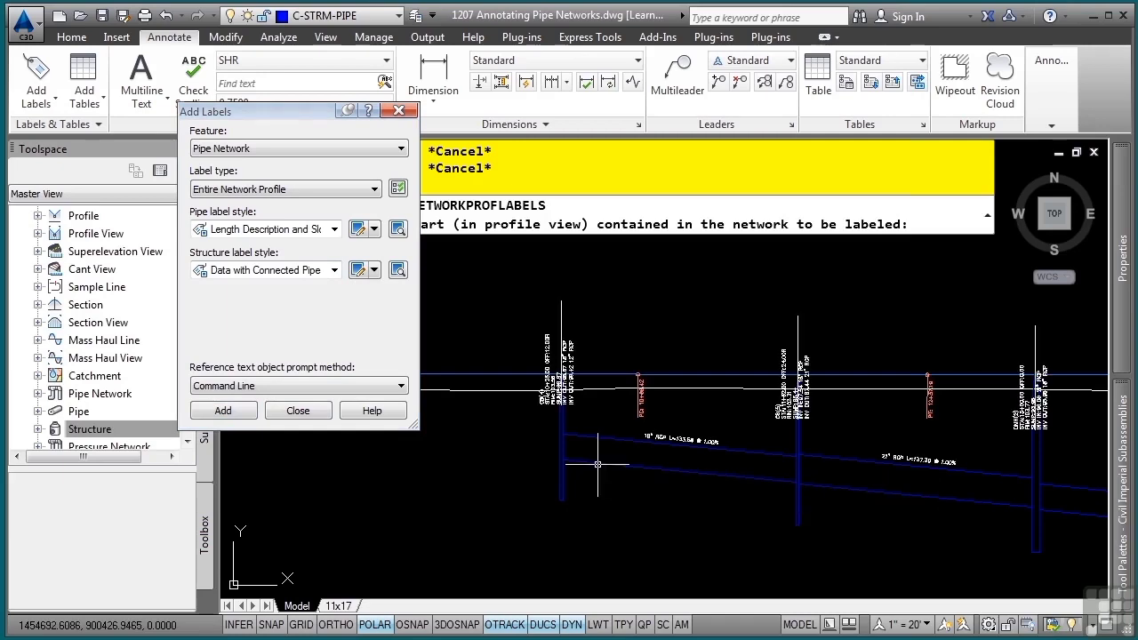
# Stretch the DMH(2) structure label at station 13+00 straight up so its text sits above the profile line and manhole.
pyautogui.moveTo(795, 461); pyautogui.dragTo(782, 461, button='middle')
pyautogui.scroll(2, 781, 460)
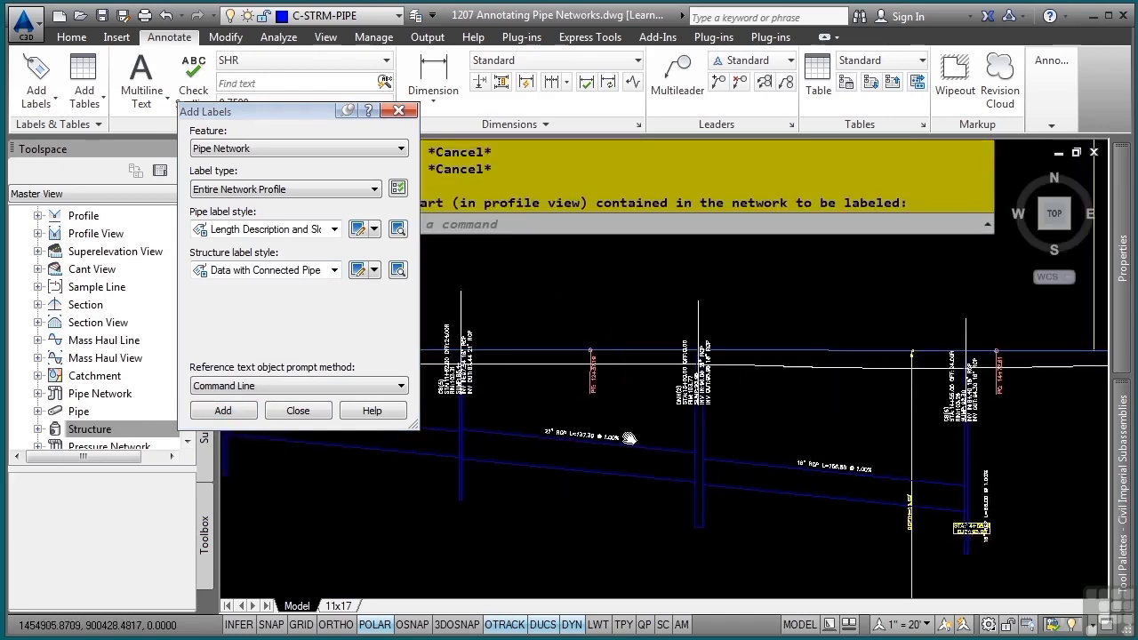
pyautogui.scroll(3, 835, 468)
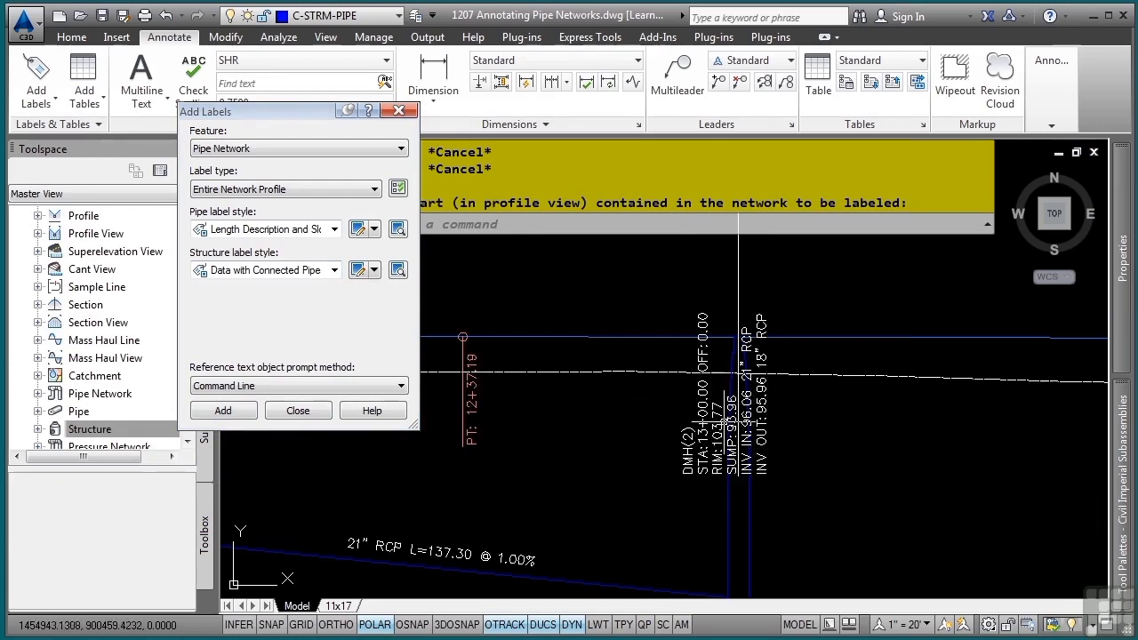
pyautogui.click(739, 436)
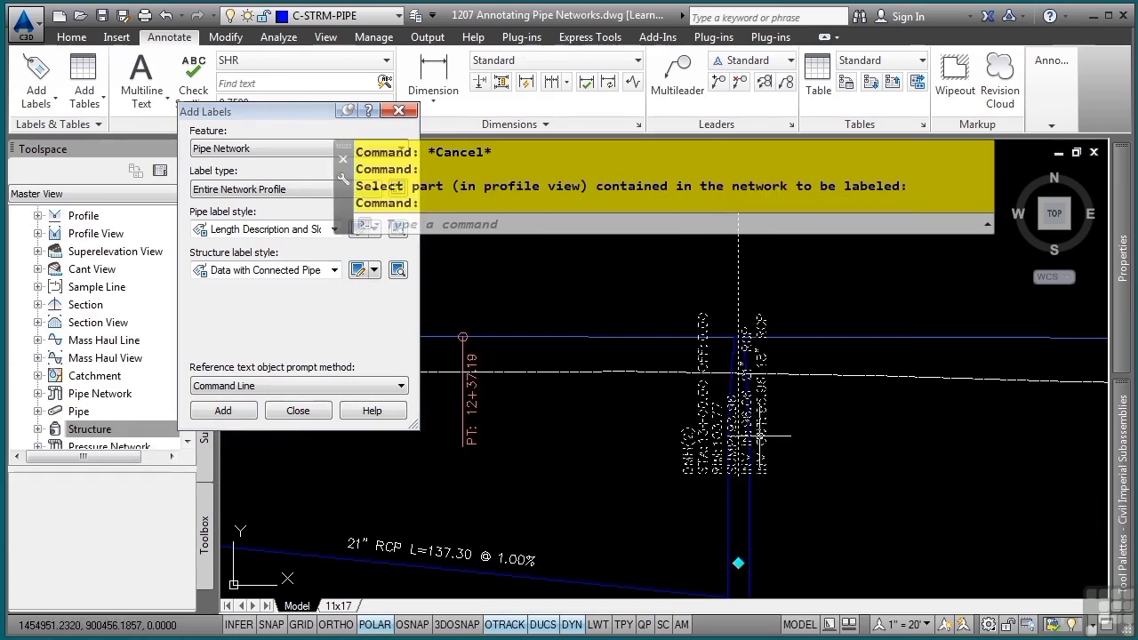
pyautogui.click(737, 563)
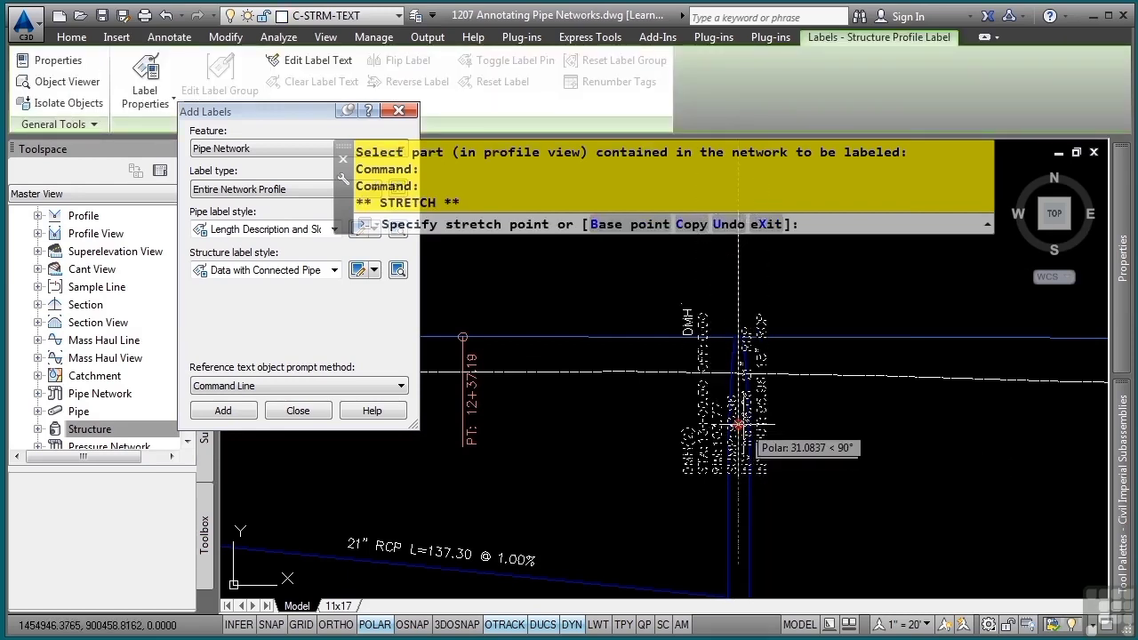
pyautogui.click(738, 403)
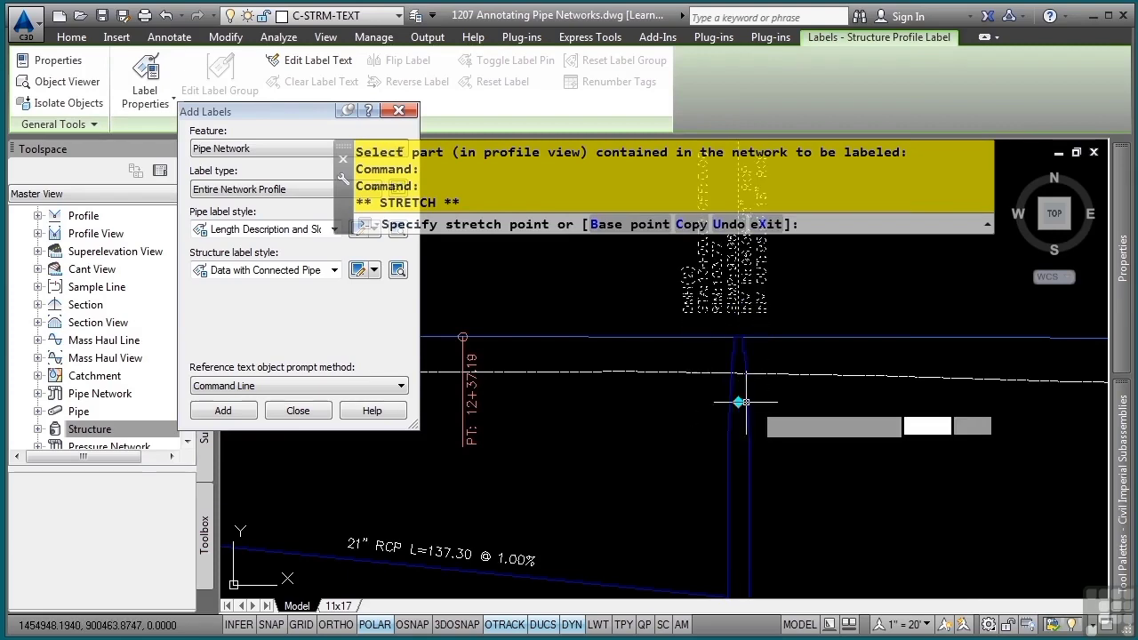
pyautogui.press('Escape')
pyautogui.press('Escape')
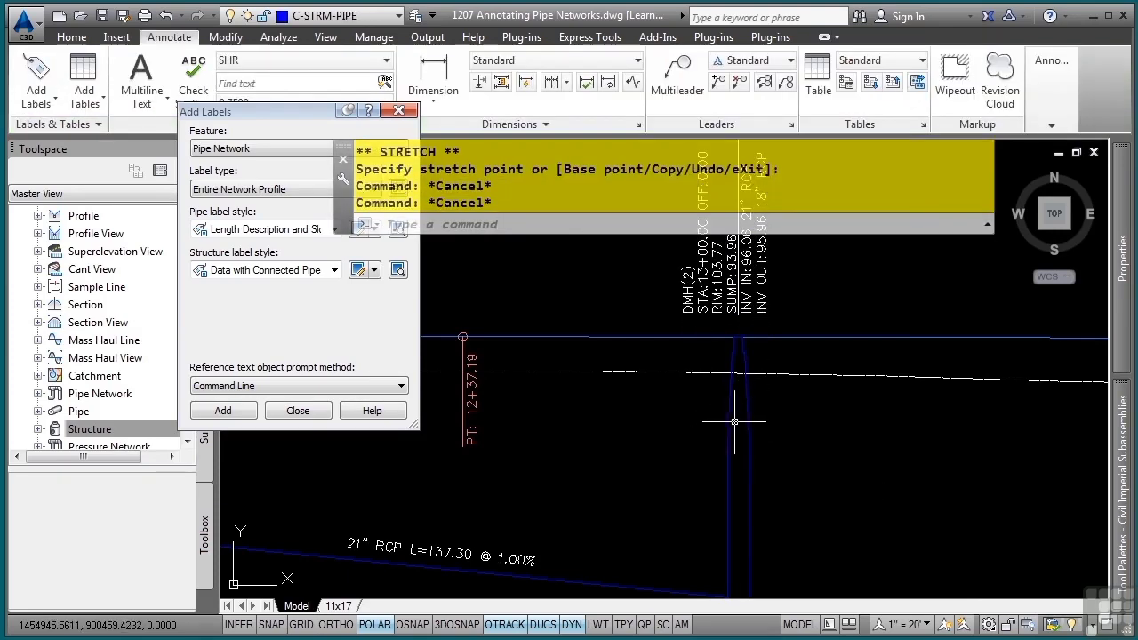
# Label the manhole in the cross-section view as a Single Part Section with structure label style Name Only (Storm).
pyautogui.scroll(-2, 696, 428)
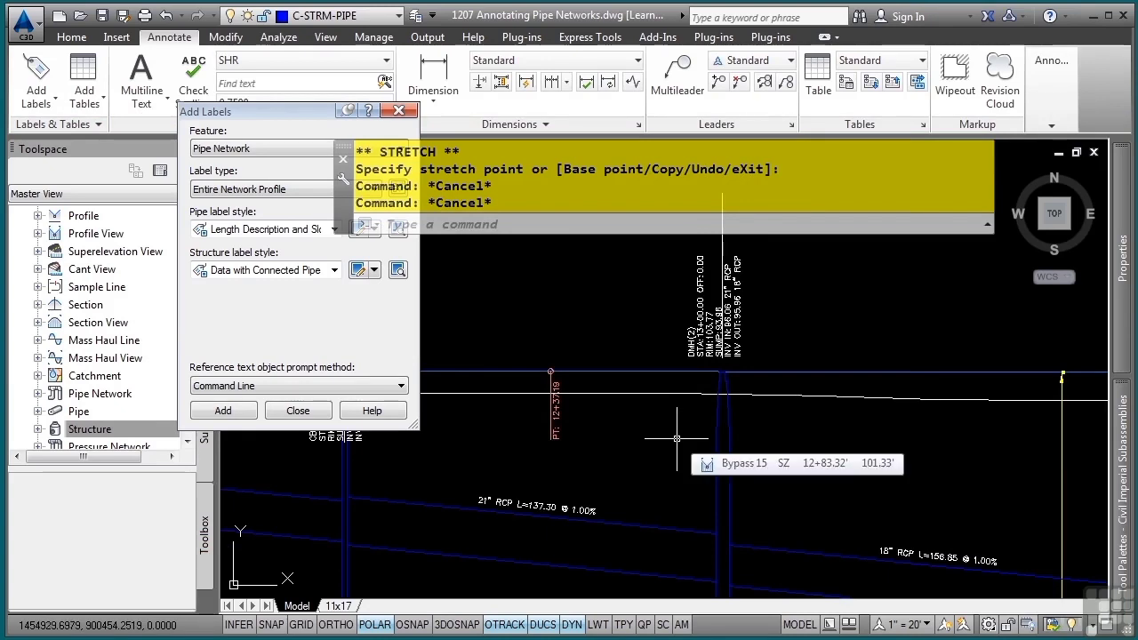
pyautogui.moveTo(681, 470); pyautogui.dragTo(867, 516, button='middle')
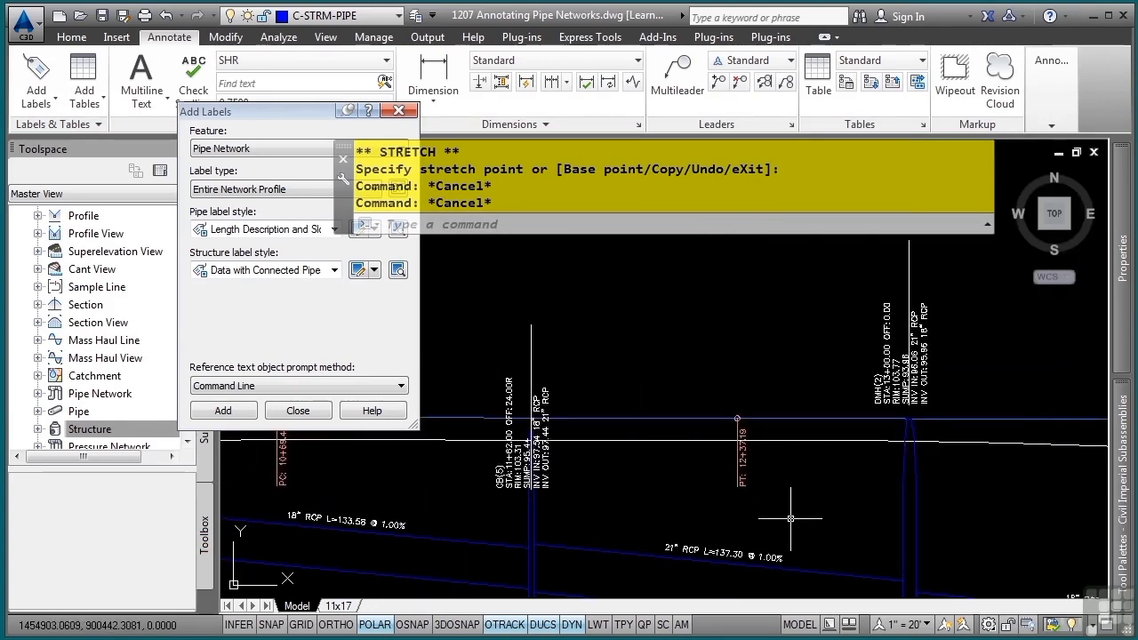
pyautogui.scroll(-3, 833, 509)
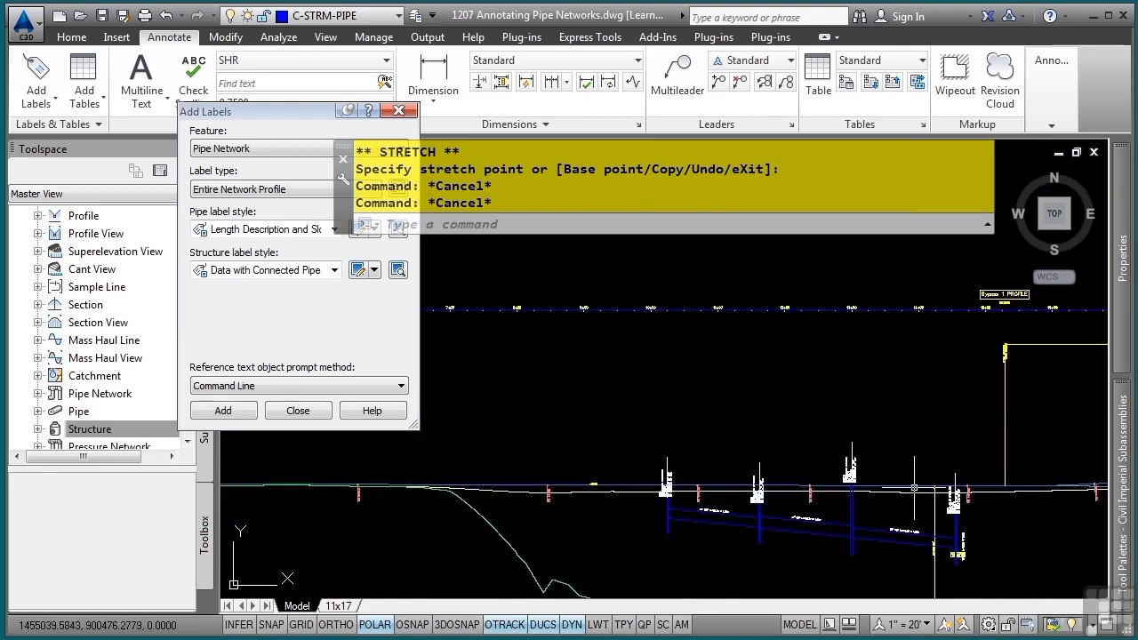
pyautogui.moveTo(1058, 491); pyautogui.dragTo(657, 448, button='middle')
pyautogui.scroll(-1, 801, 453)
pyautogui.scroll(-4, 796, 449)
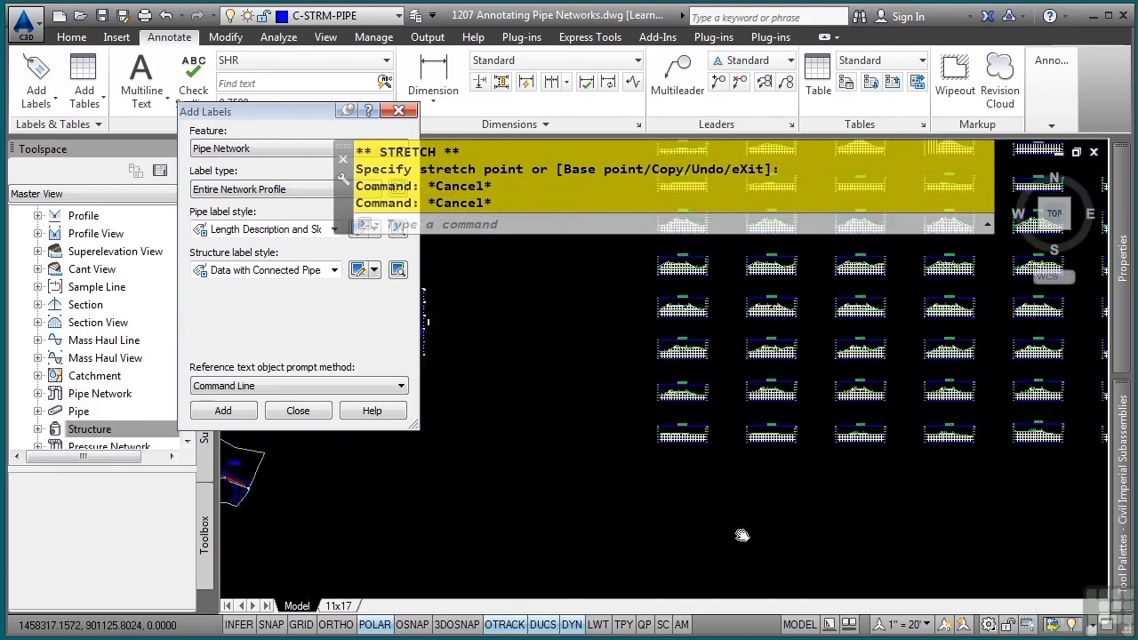
pyautogui.scroll(10, 789, 442)
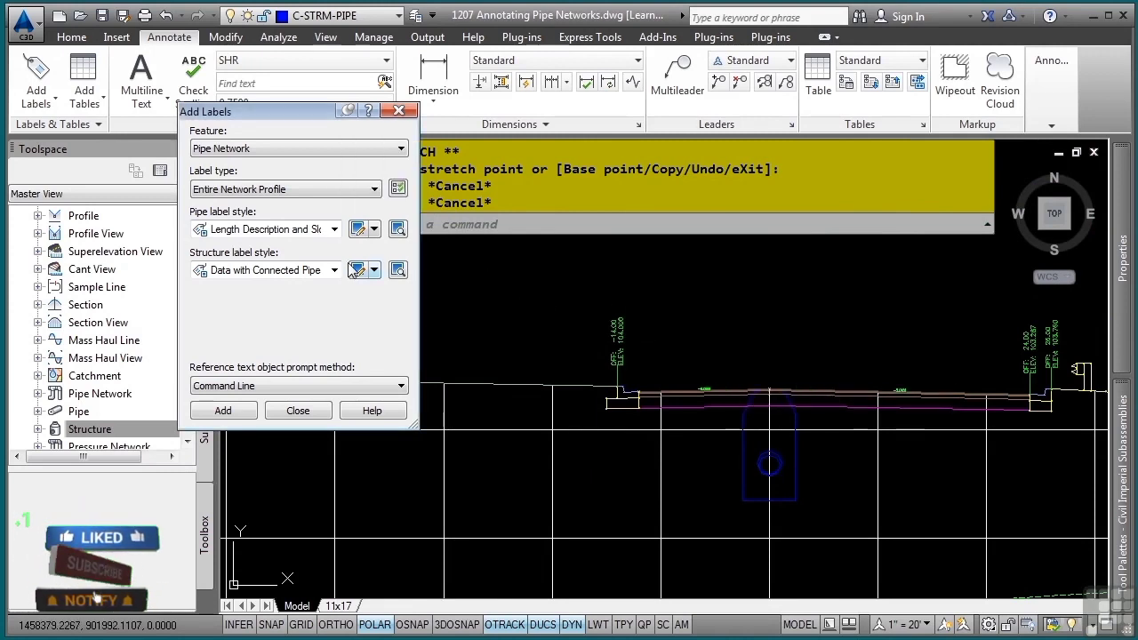
pyautogui.click(328, 189)
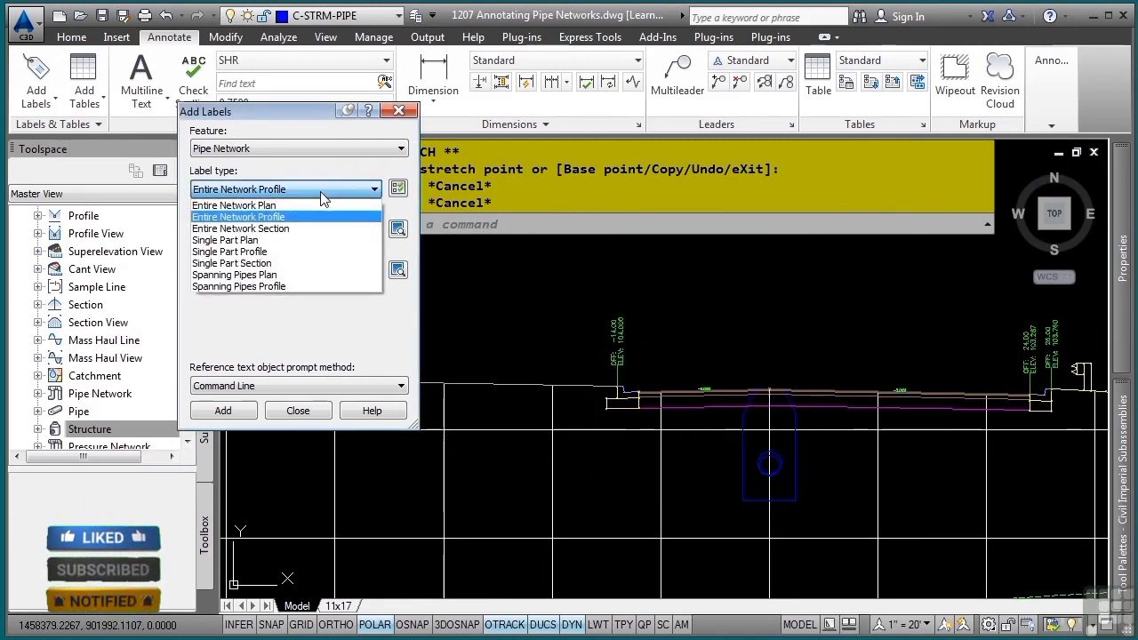
pyautogui.click(258, 264)
pyautogui.click(297, 270)
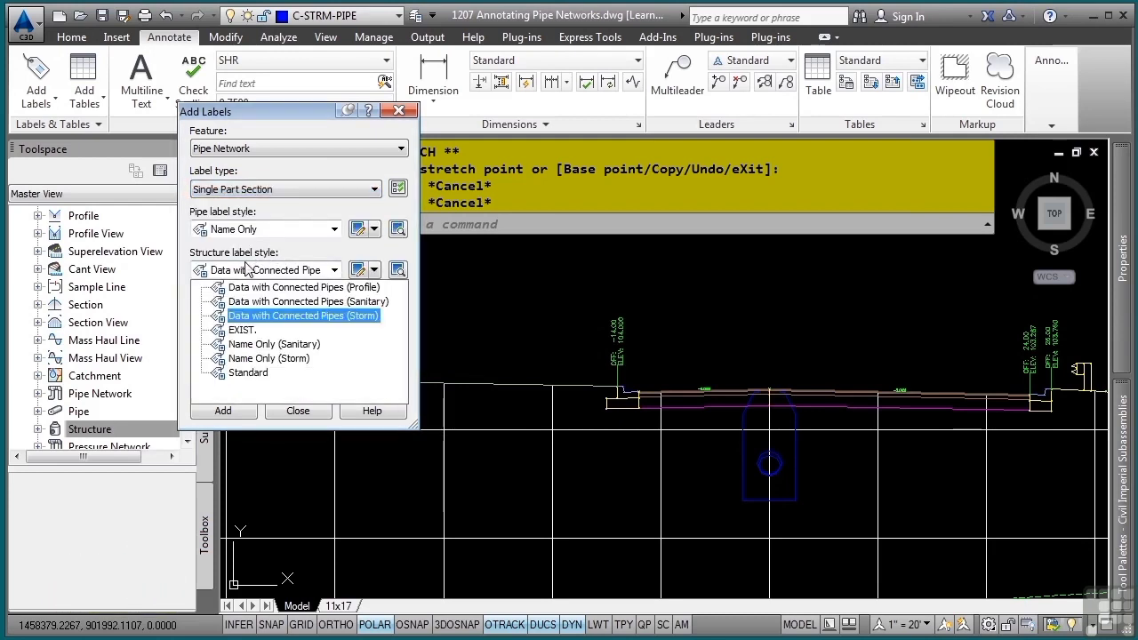
pyautogui.click(262, 358)
pyautogui.click(222, 410)
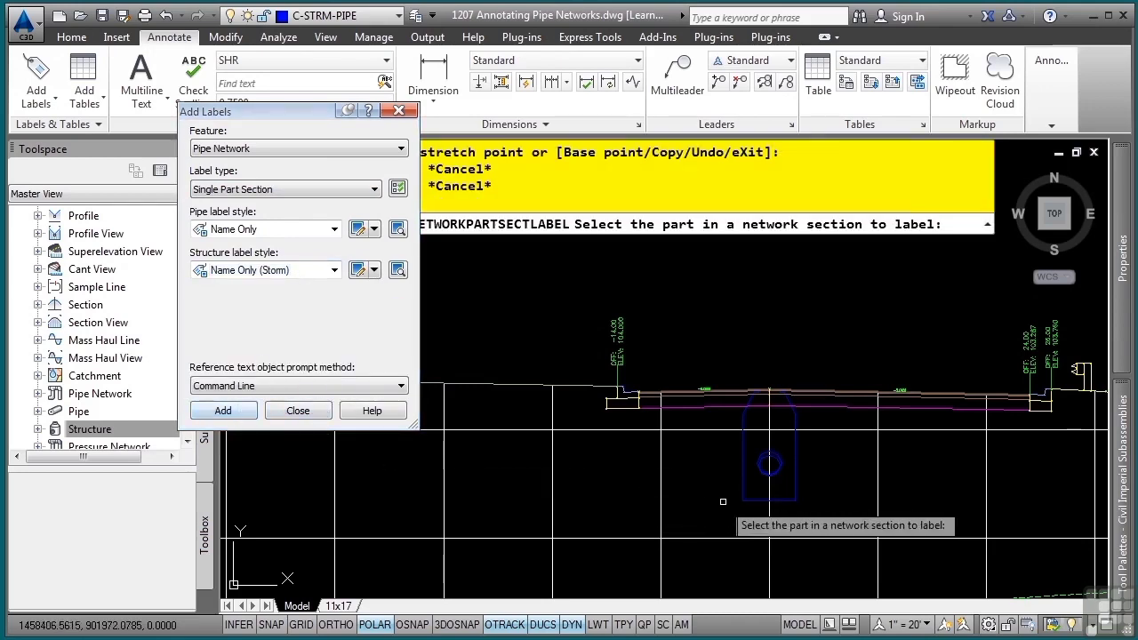
pyautogui.click(745, 431)
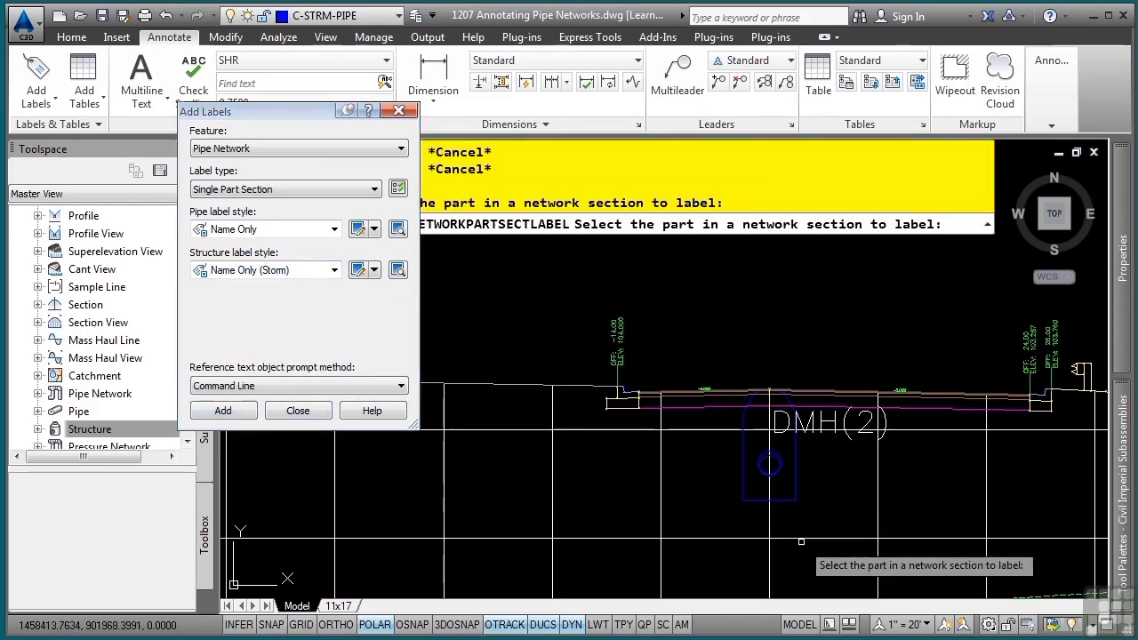
pyautogui.press('Return')
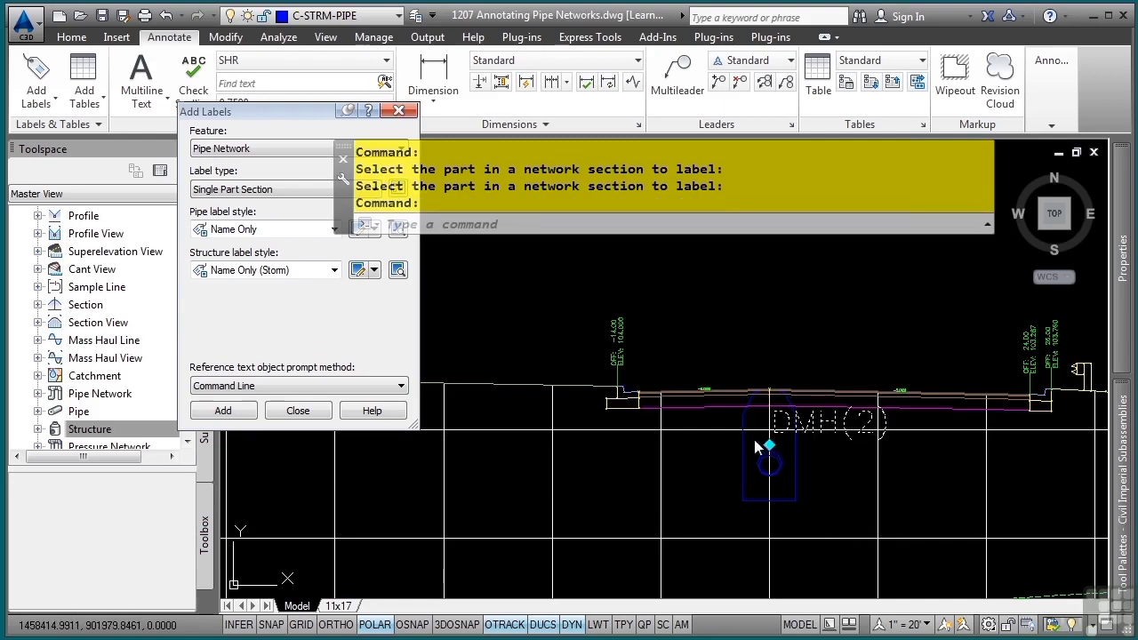
# Pull the DMH(2) section label out to the lower left of the manhole with a leader, and finish adding labels.
pyautogui.click(756, 448)
pyautogui.click(769, 445)
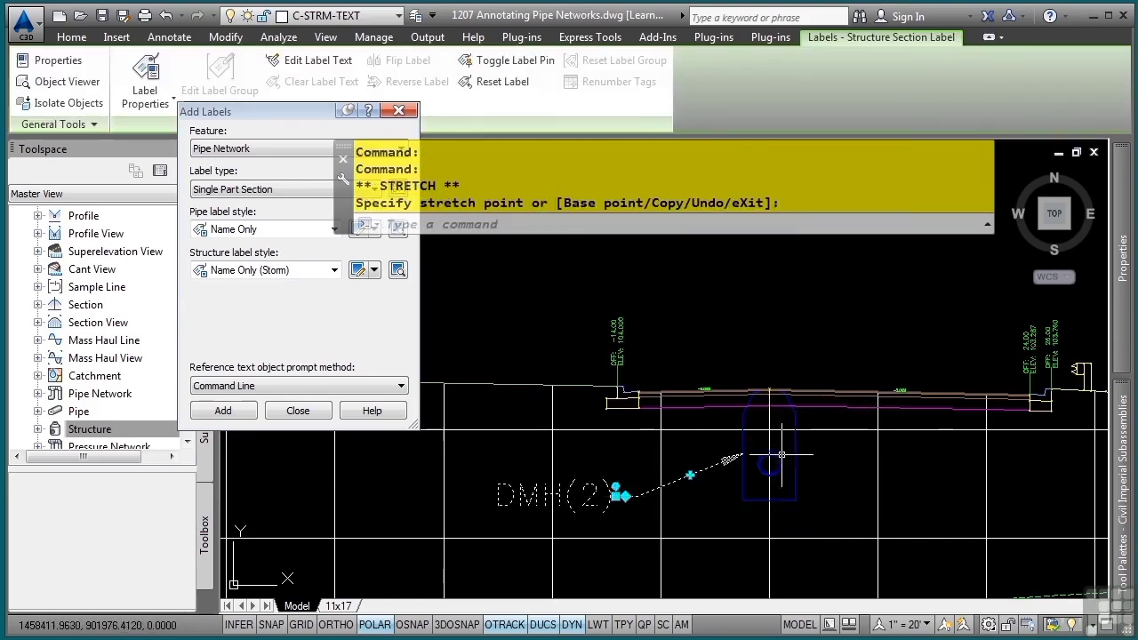
pyautogui.press('Escape')
pyautogui.press('Escape')
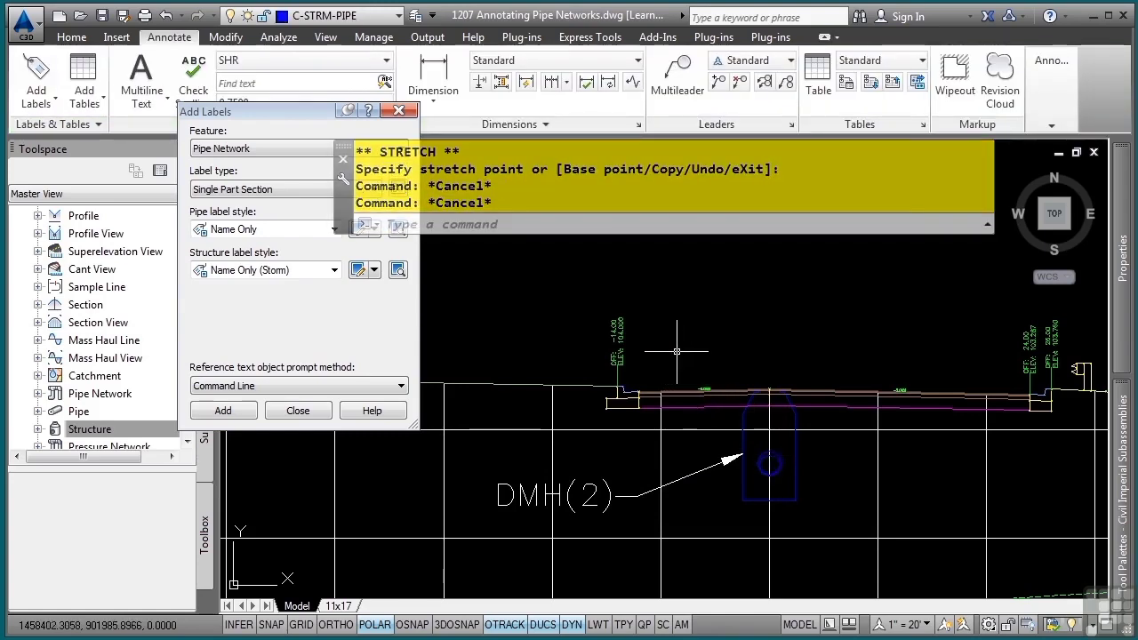
pyautogui.click(298, 410)
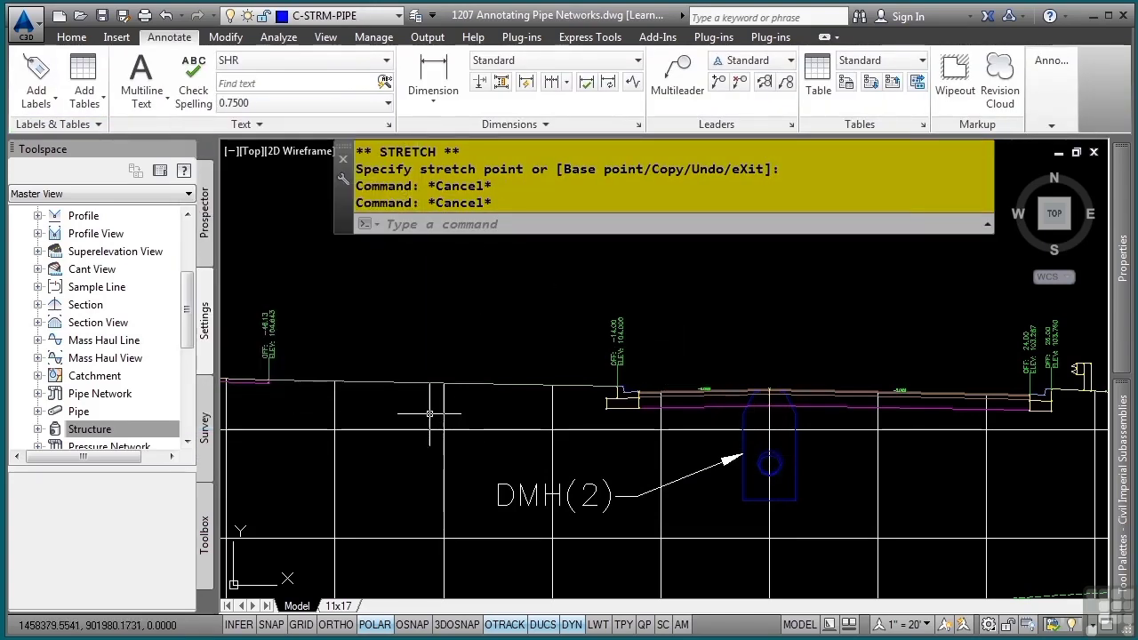
# Start a pipe network structure table, with the open area southwest of the plan corridor in view.
pyautogui.middleClick(448, 366)
pyautogui.scroll(2, 488, 320)
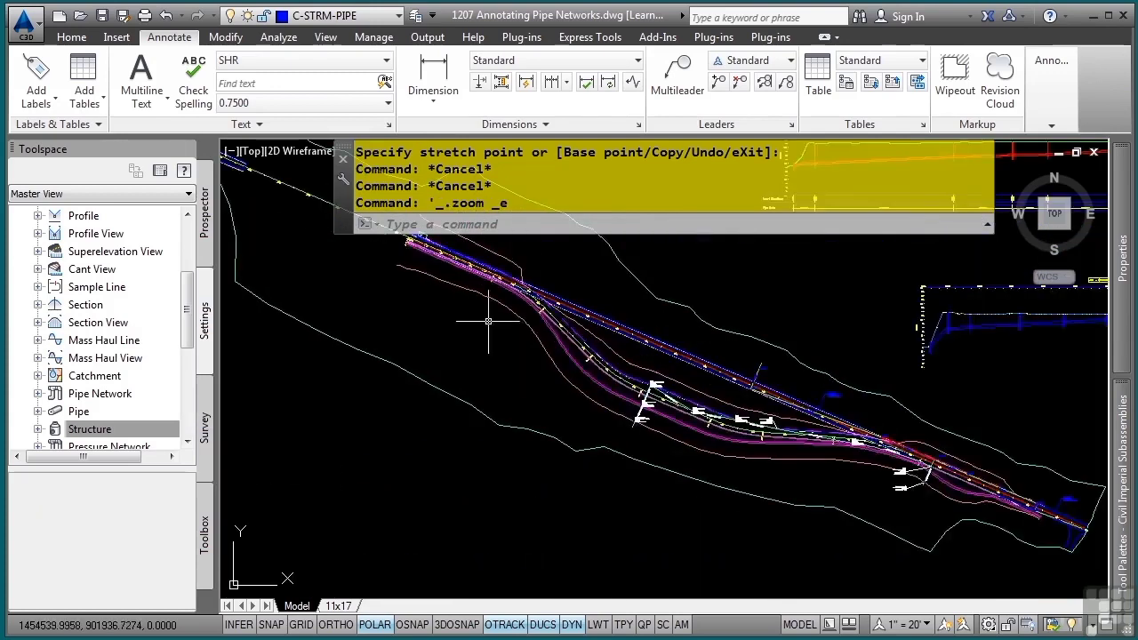
pyautogui.scroll(5, 488, 321)
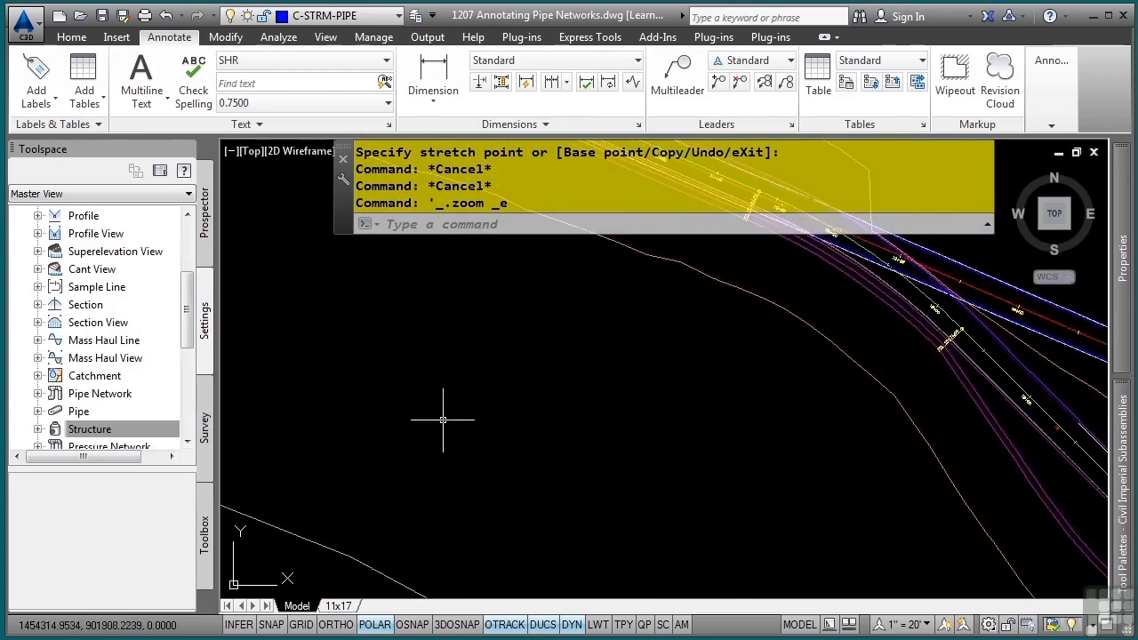
pyautogui.moveTo(531, 447)
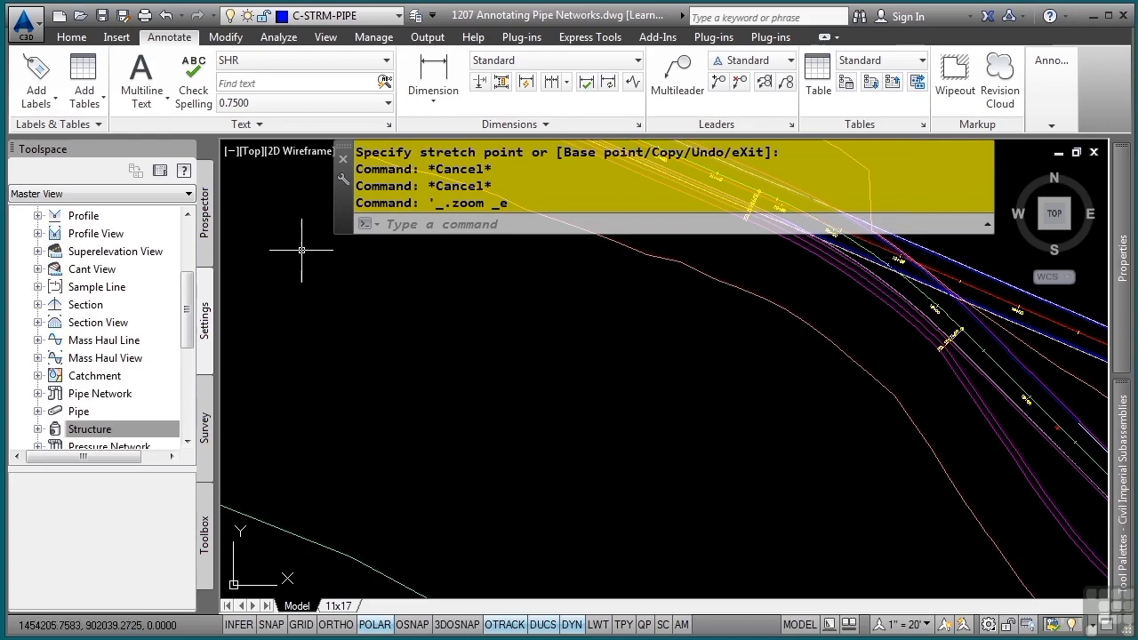
pyautogui.click(82, 100)
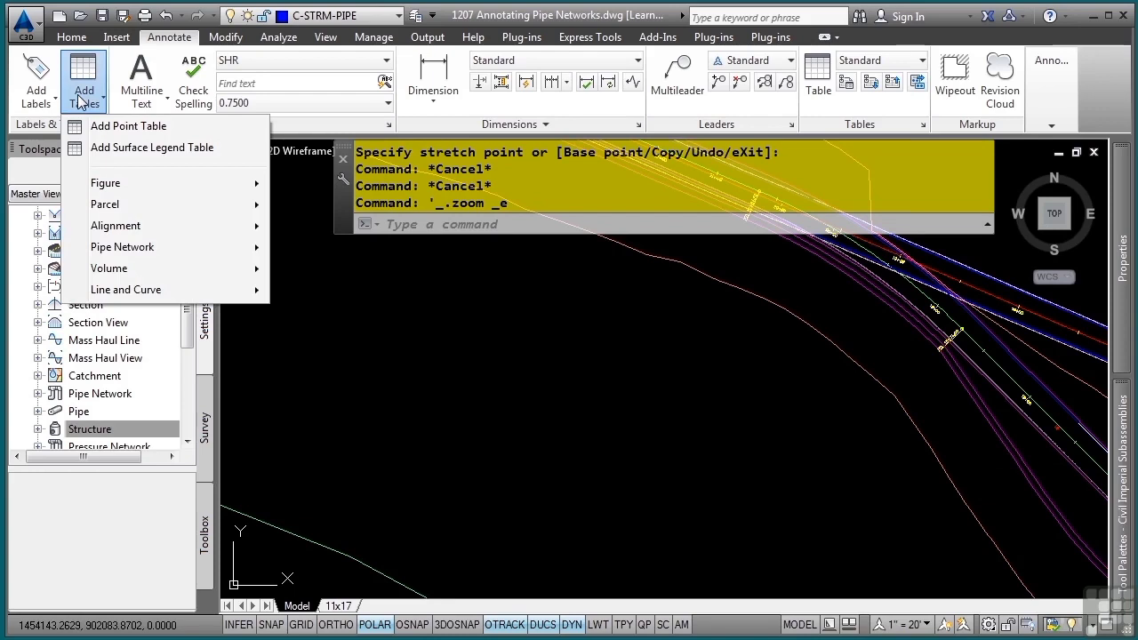
pyautogui.moveTo(226, 247)
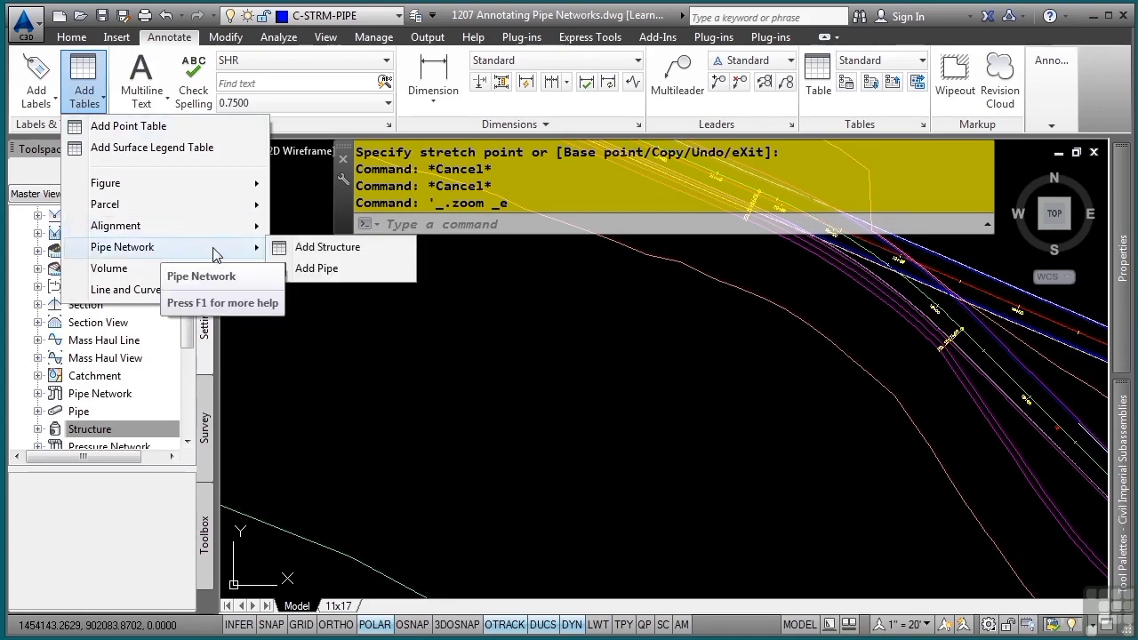
pyautogui.click(371, 249)
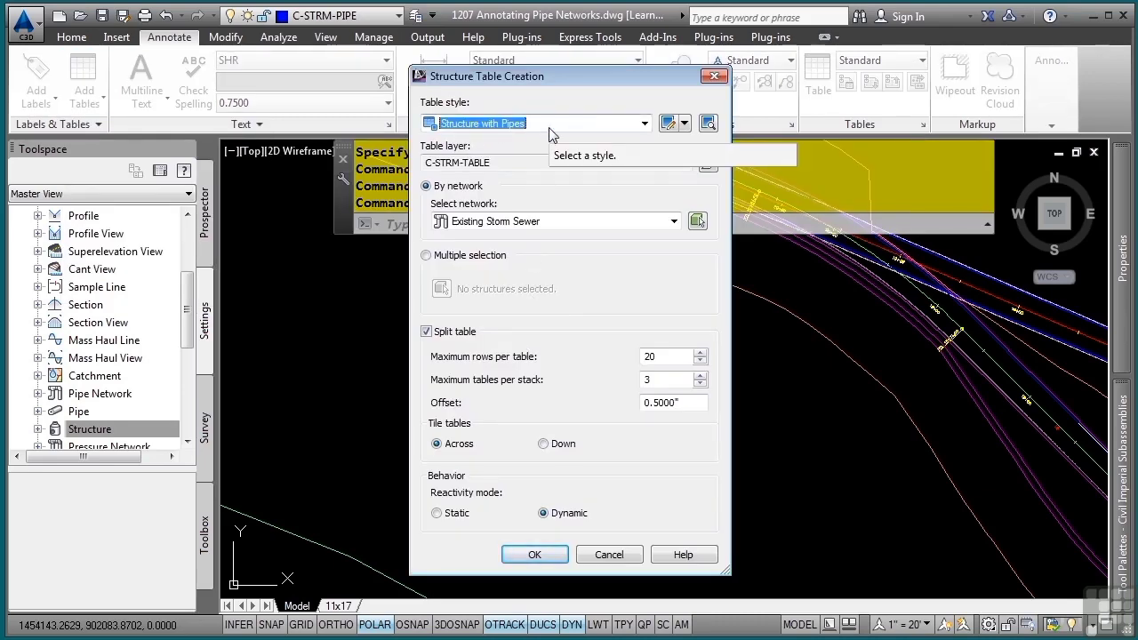
# Examine the Structure with Pipes table style's structure name cell, column width options, title text styles and component display settings.
pyautogui.click(668, 123)
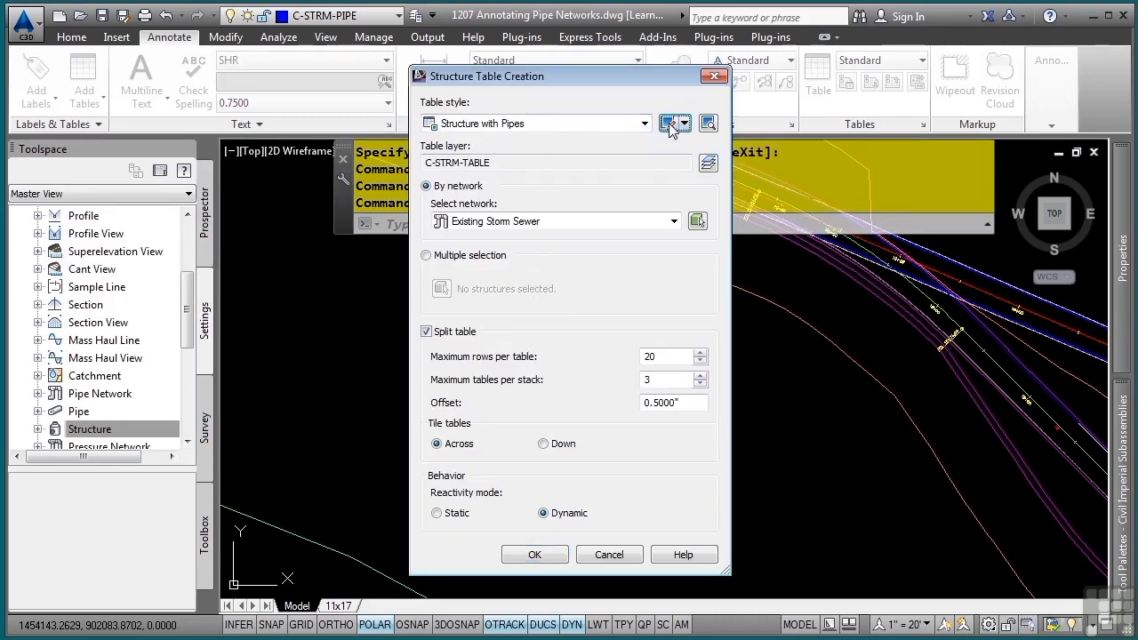
pyautogui.click(368, 152)
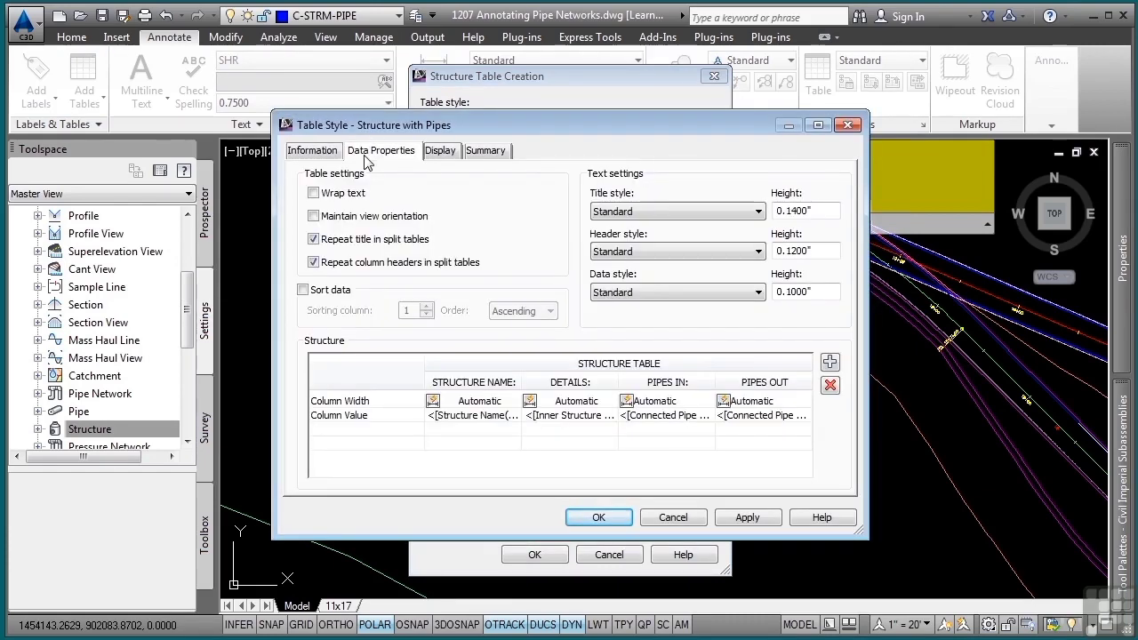
pyautogui.click(485, 417)
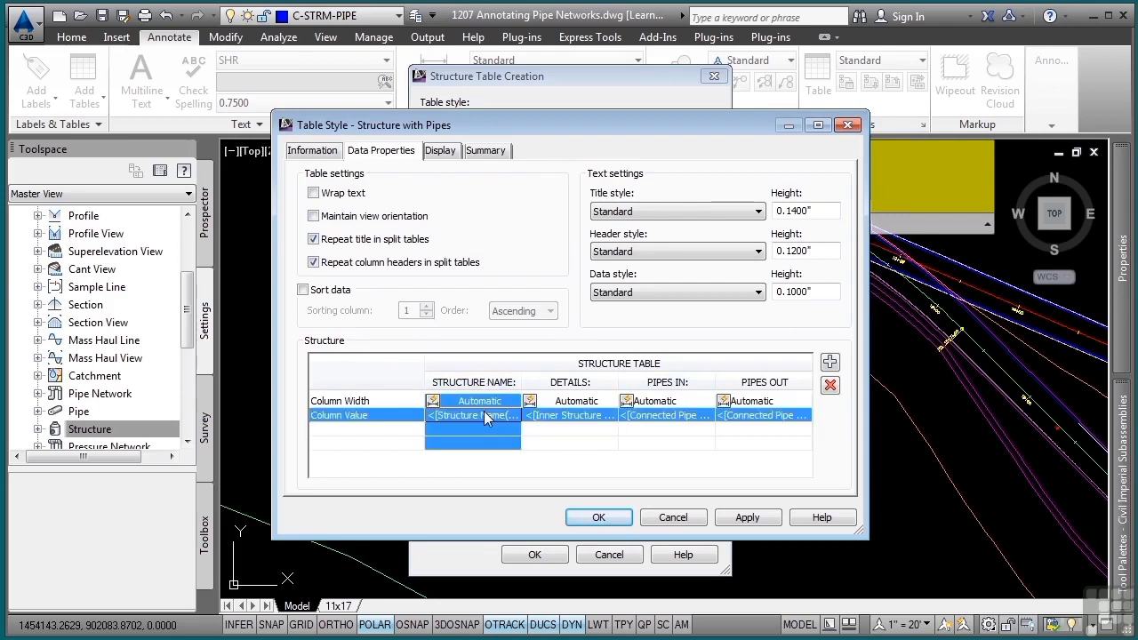
pyautogui.doubleClick(485, 417)
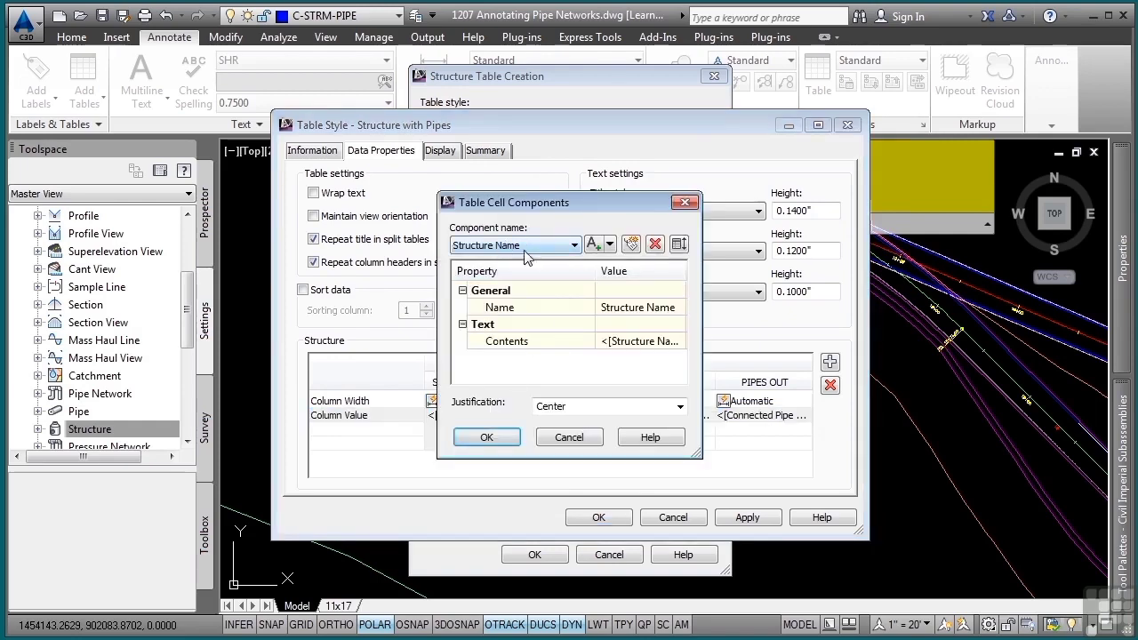
pyautogui.click(569, 437)
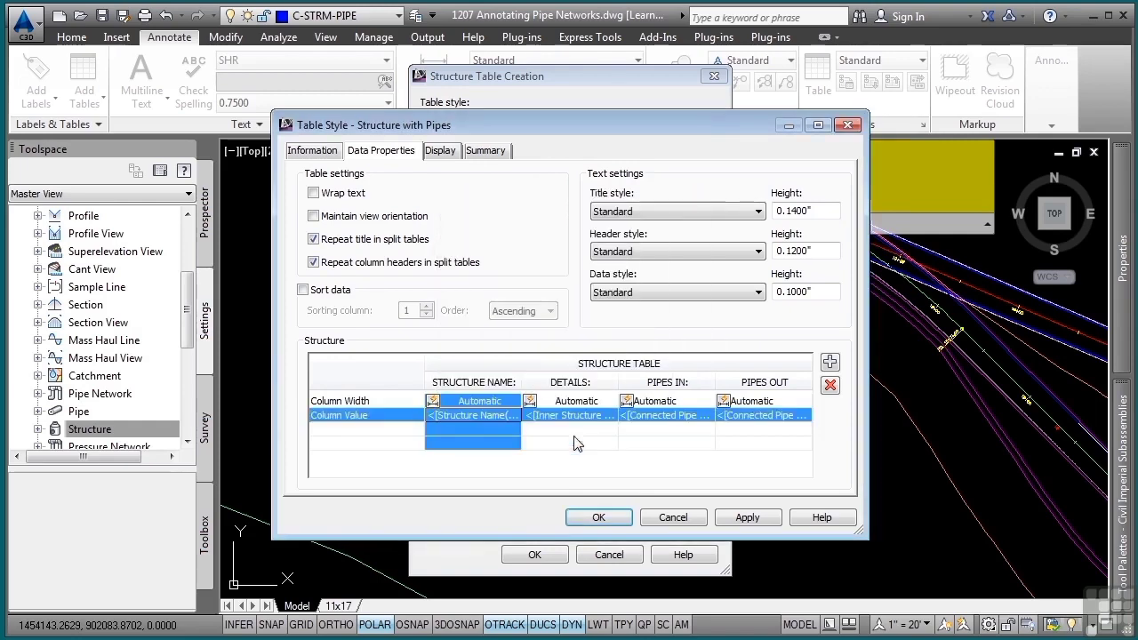
pyautogui.click(530, 401)
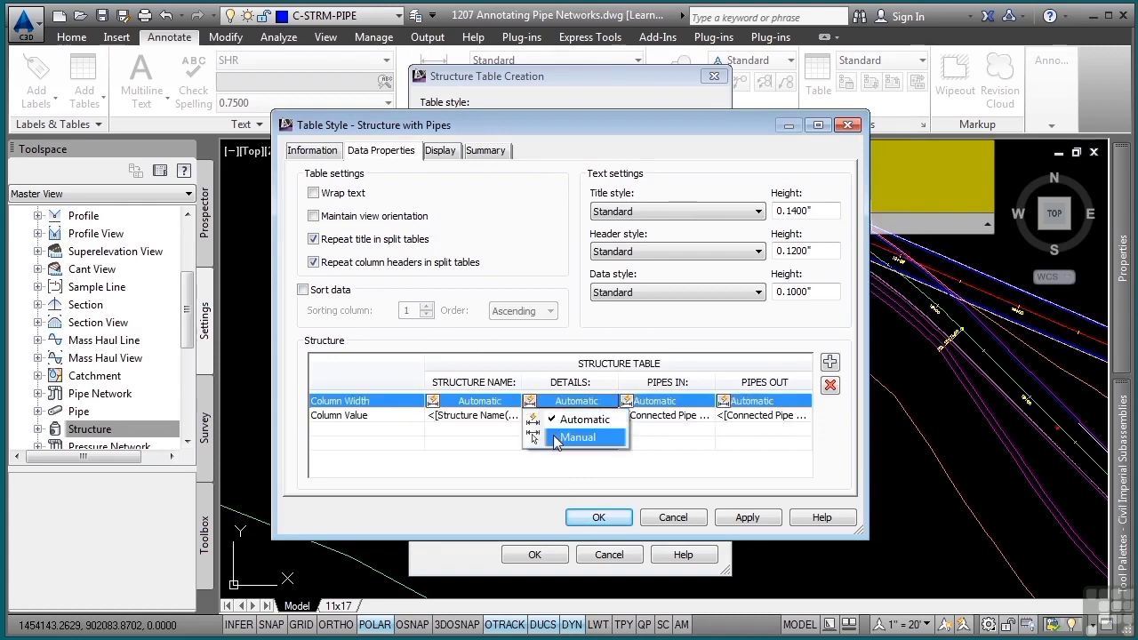
pyautogui.click(481, 460)
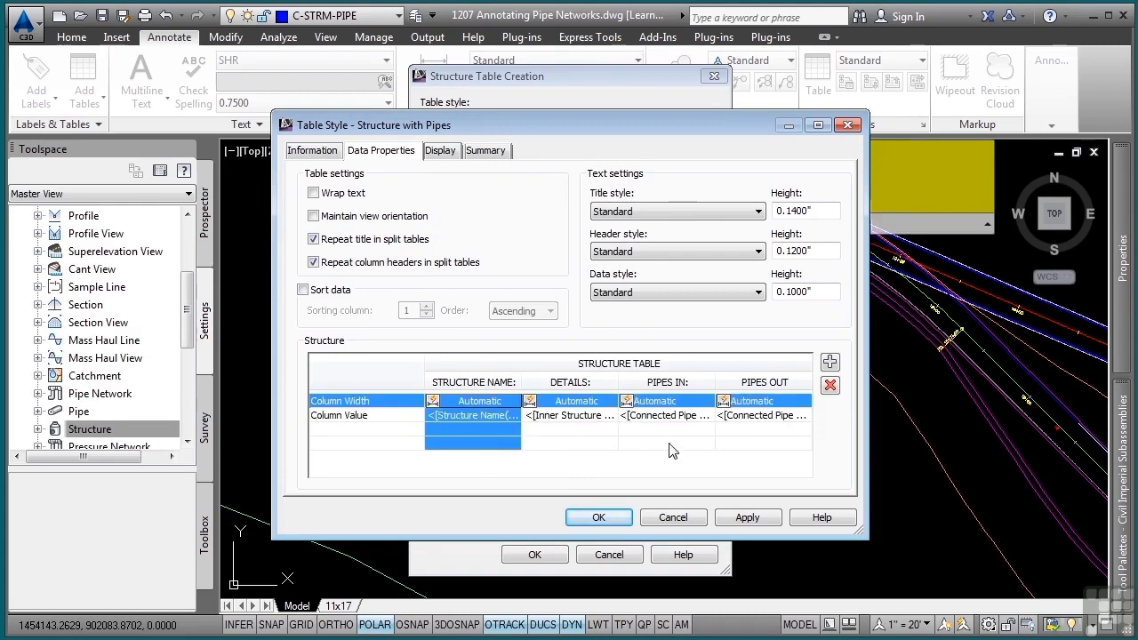
pyautogui.click(675, 214)
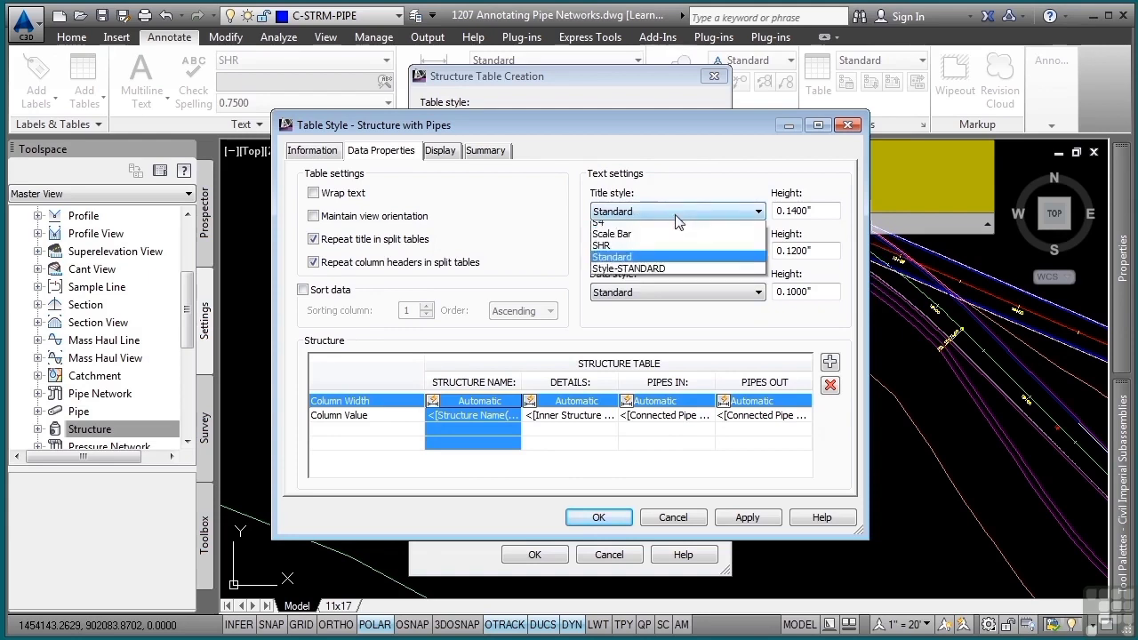
pyautogui.click(675, 214)
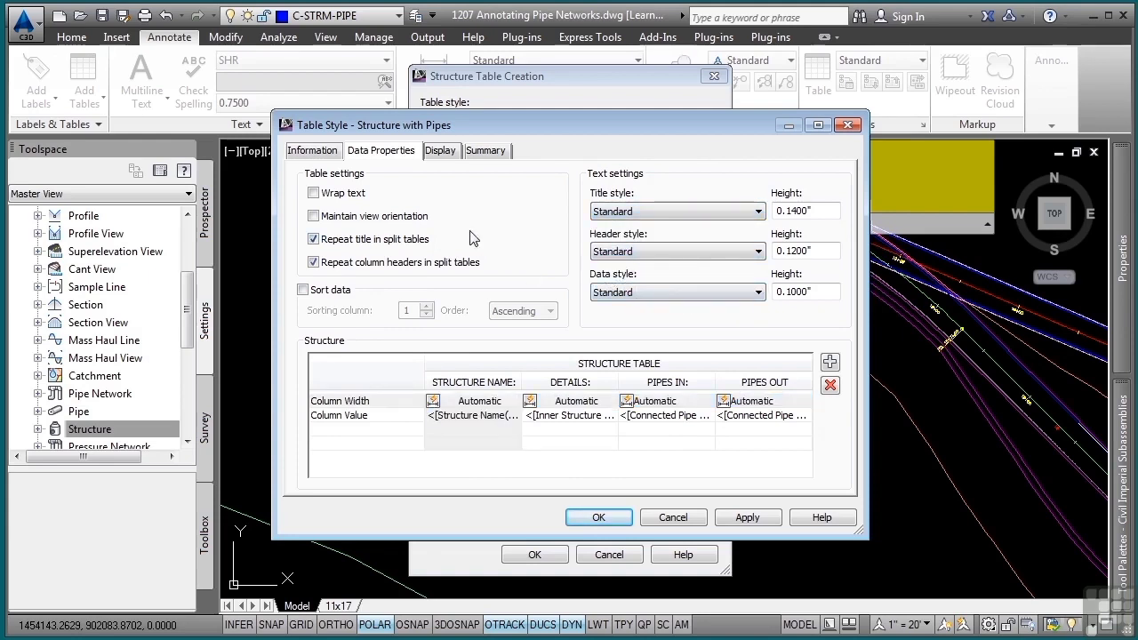
pyautogui.click(444, 152)
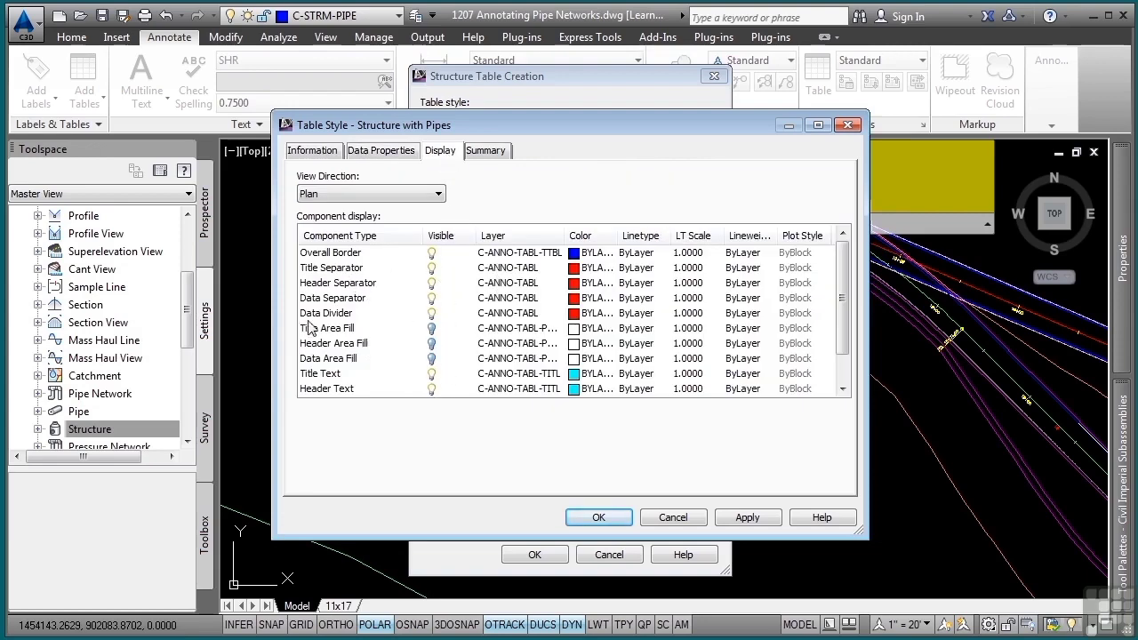
pyautogui.scroll(-1, 353, 349)
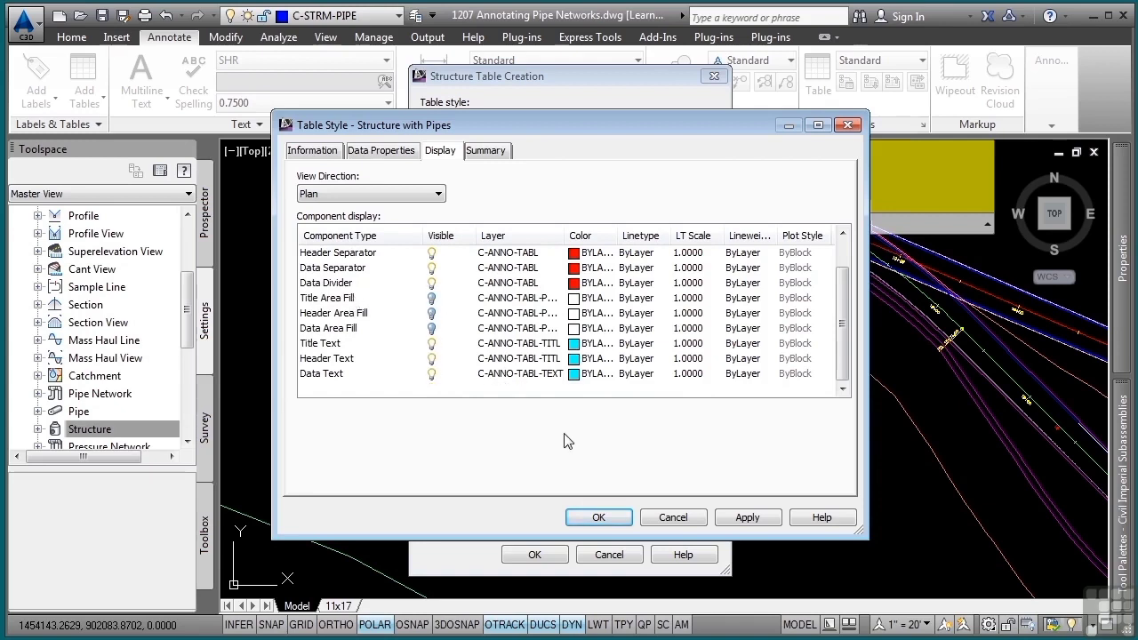
pyautogui.click(600, 521)
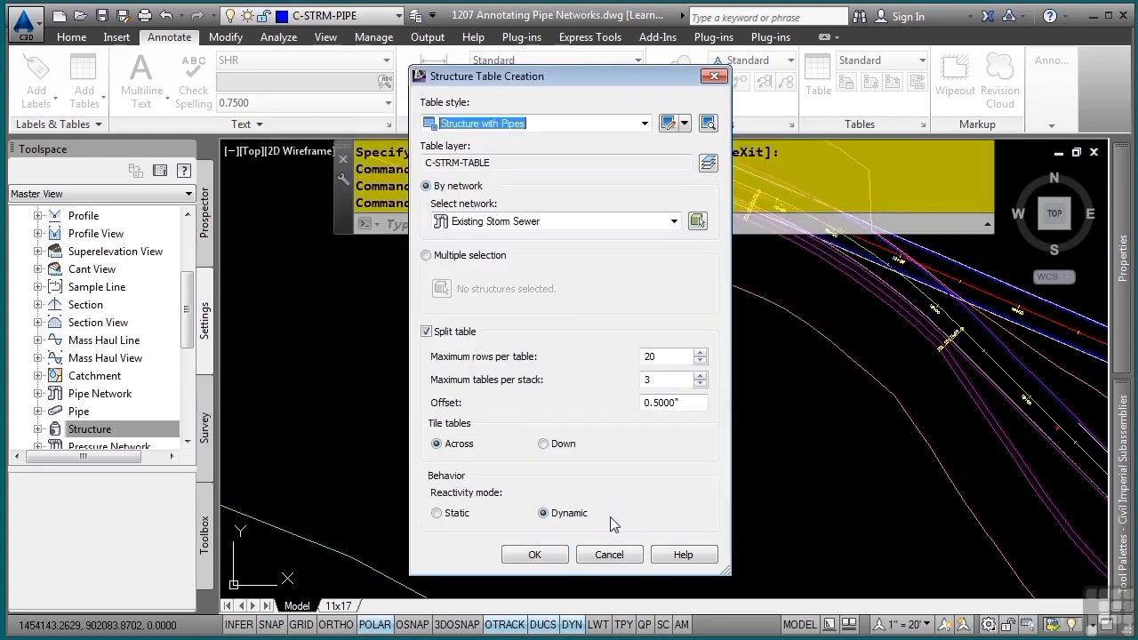
# Create the structure table for the STORM -1 network and place it in the open area southwest of the plan corridor.
pyautogui.click(529, 221)
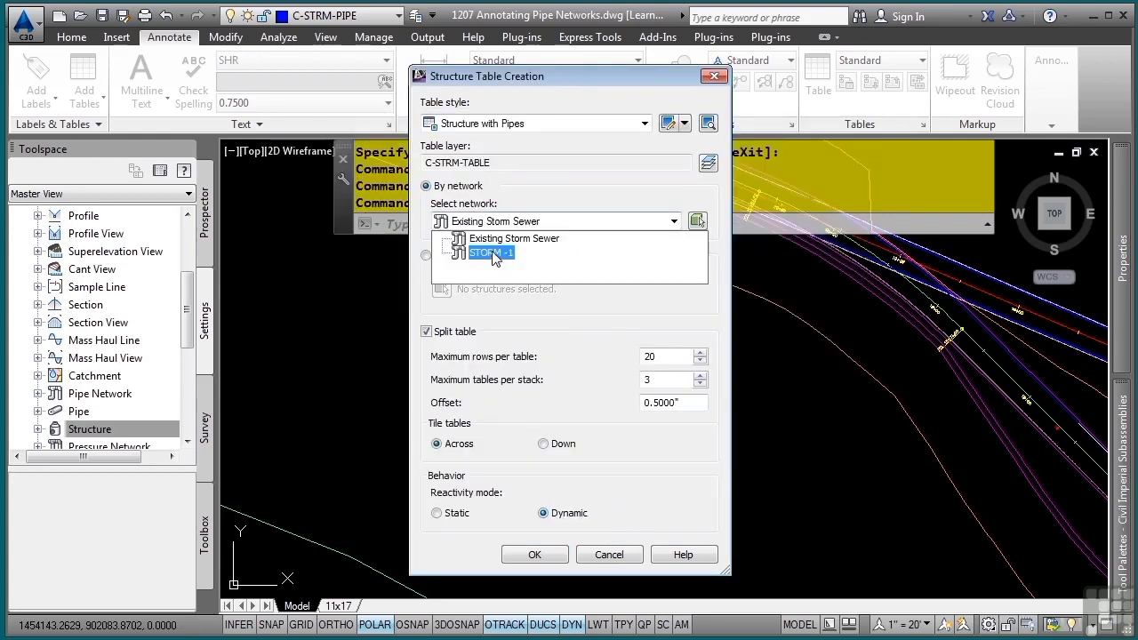
pyautogui.click(494, 254)
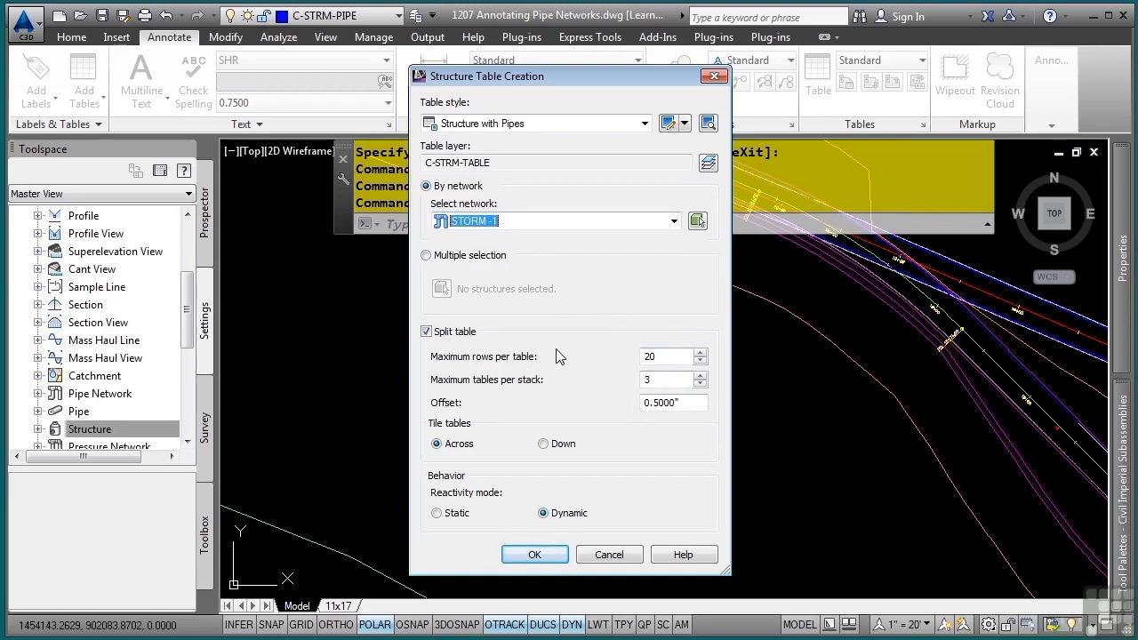
pyautogui.click(534, 554)
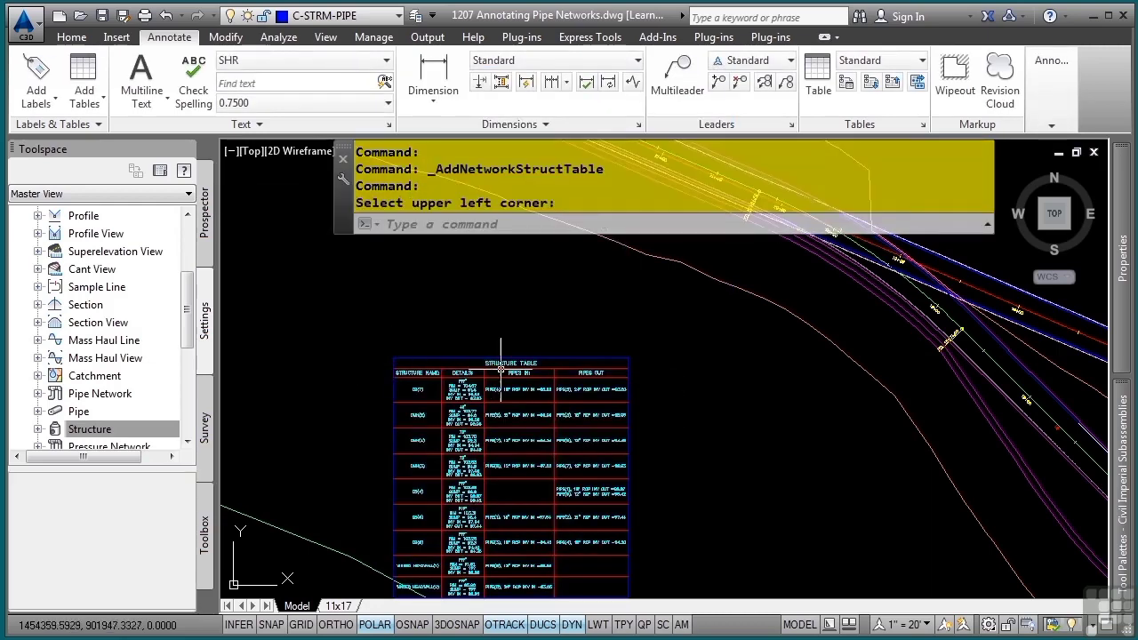
pyautogui.scroll(5, 526, 434)
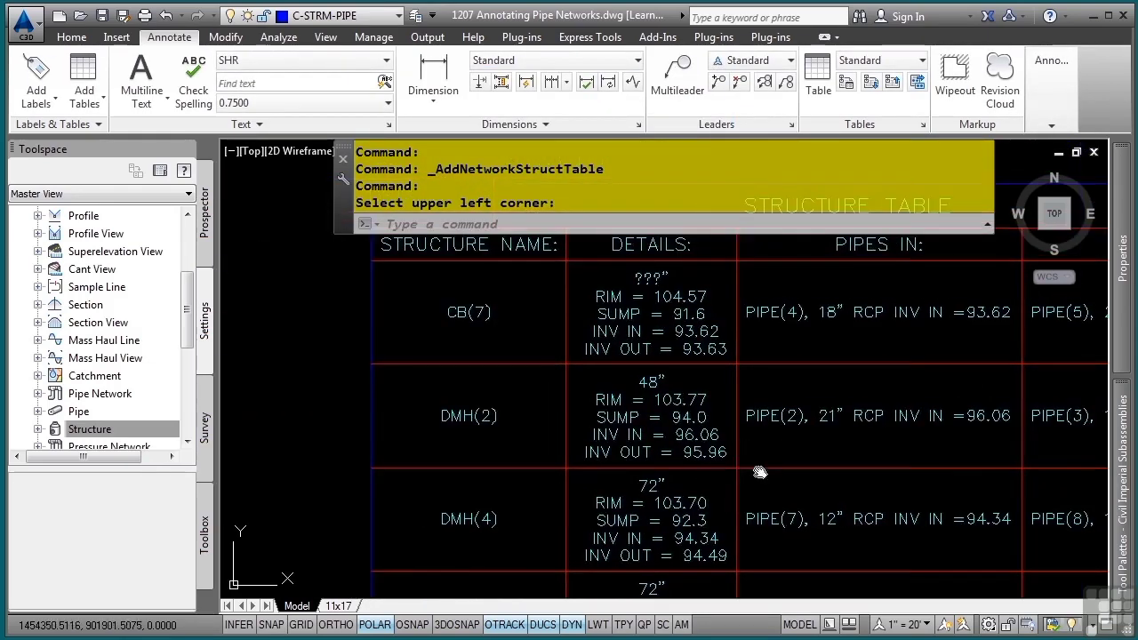
# Test the structure table's scaling with an annotation scale of 1" = 30', and set the scale to 1" = 10'.
pyautogui.moveTo(759, 472); pyautogui.dragTo(722, 514, button='middle')
pyautogui.moveTo(739, 445)
pyautogui.mouseDown(button='middle')
pyautogui.moveTo(694, 395)
pyautogui.moveTo(676, 444)
pyautogui.moveTo(681, 468)
pyautogui.mouseUp(button='middle')
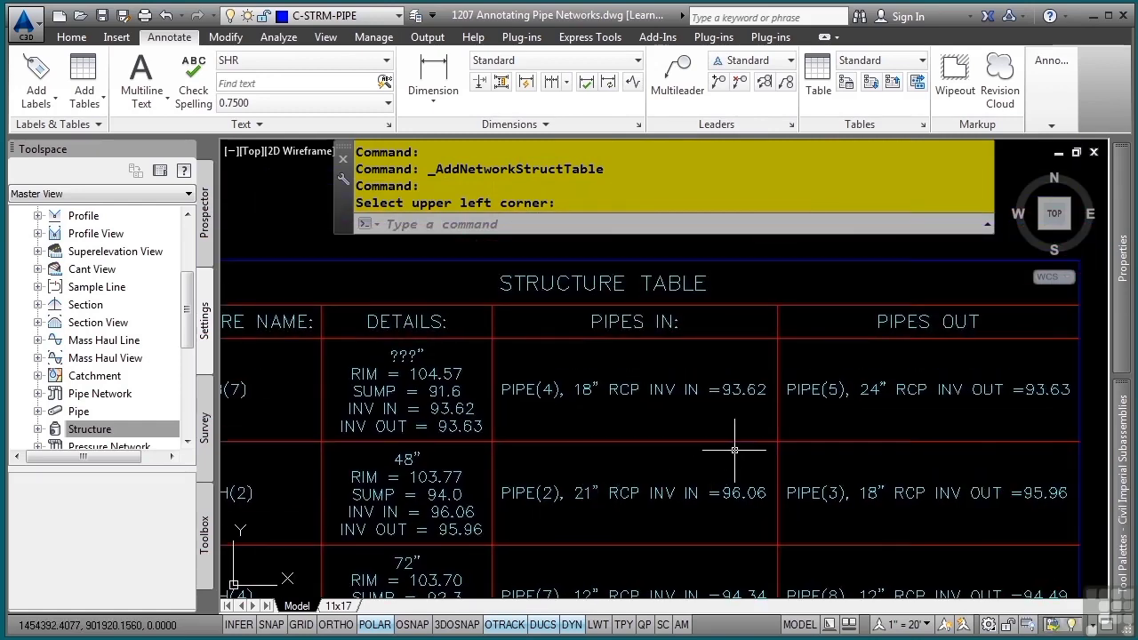
pyautogui.moveTo(724, 502); pyautogui.dragTo(804, 381, button='middle')
pyautogui.scroll(-6, 804, 382)
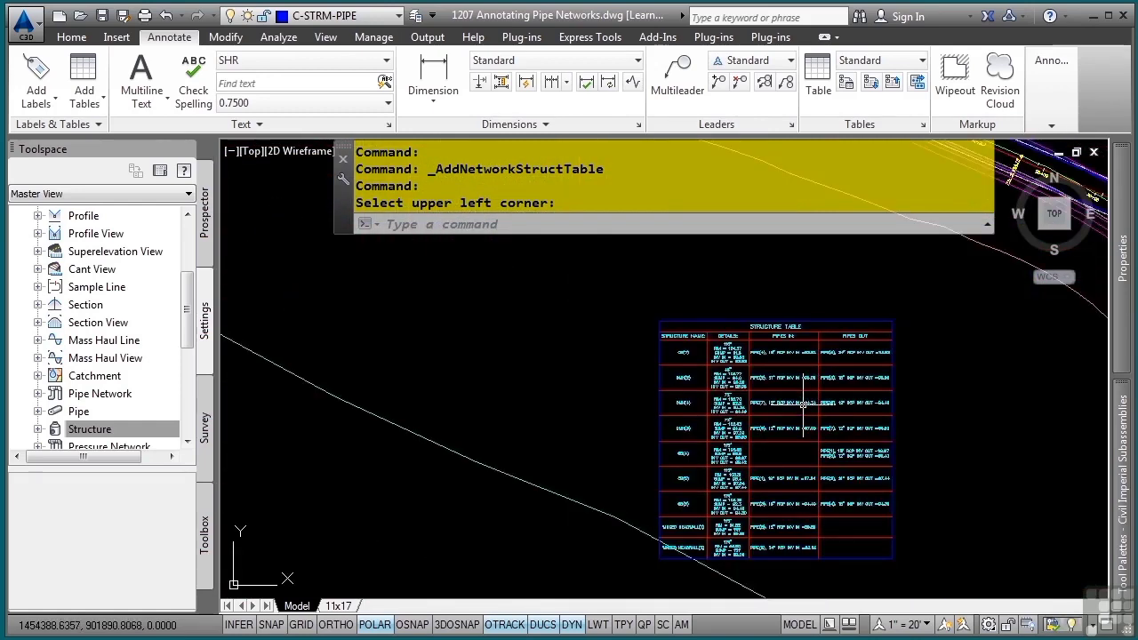
pyautogui.scroll(2, 790, 426)
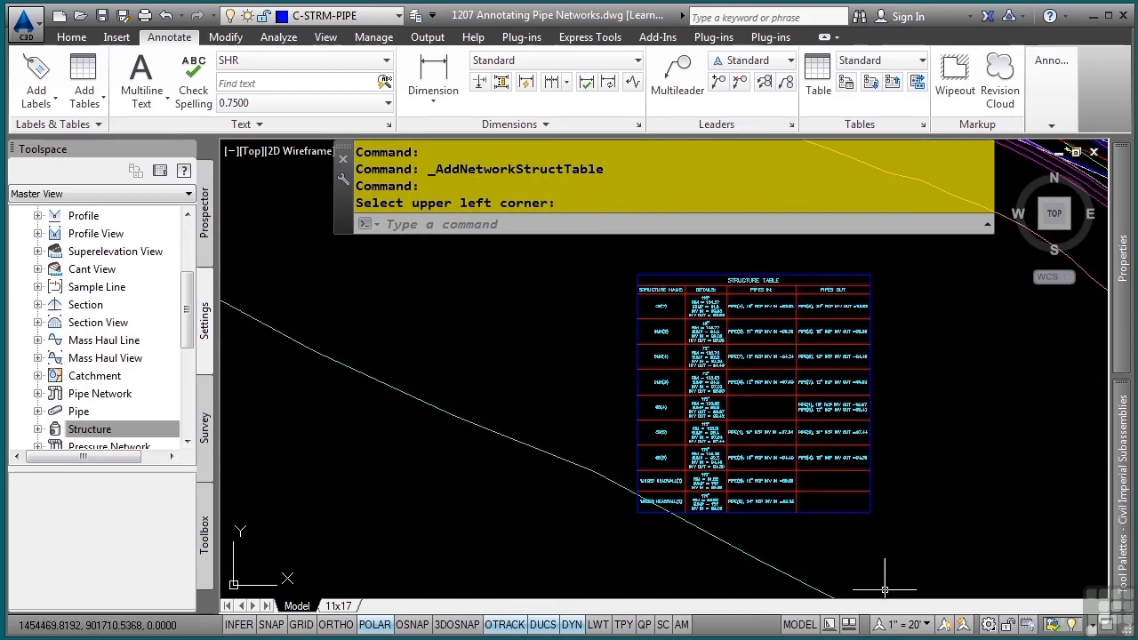
pyautogui.click(902, 624)
pyautogui.click(948, 282)
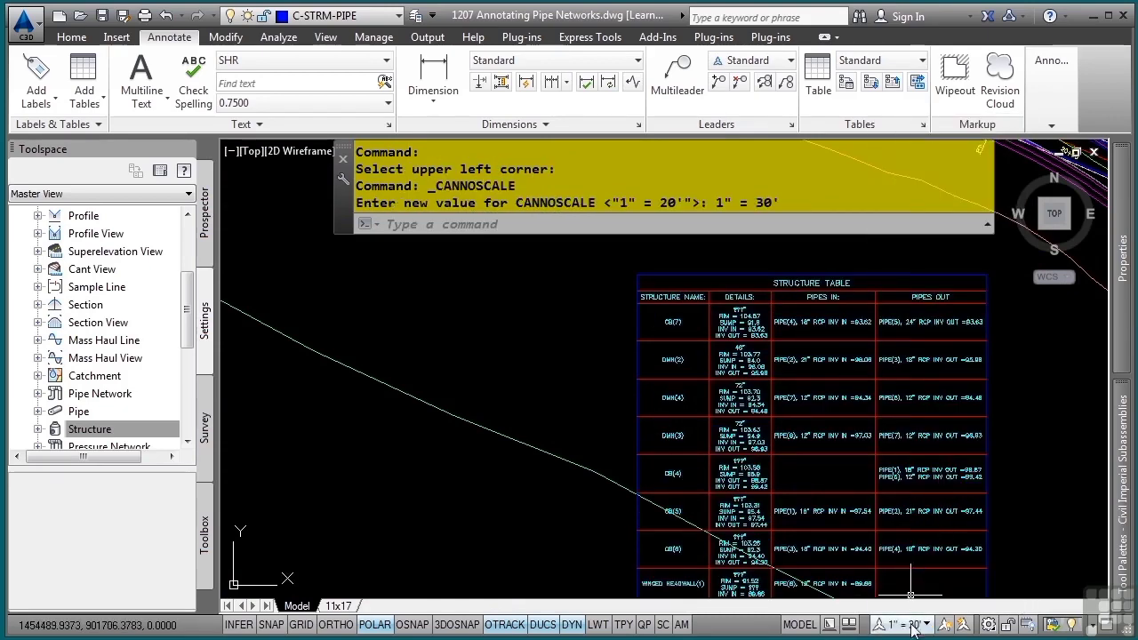
pyautogui.click(902, 624)
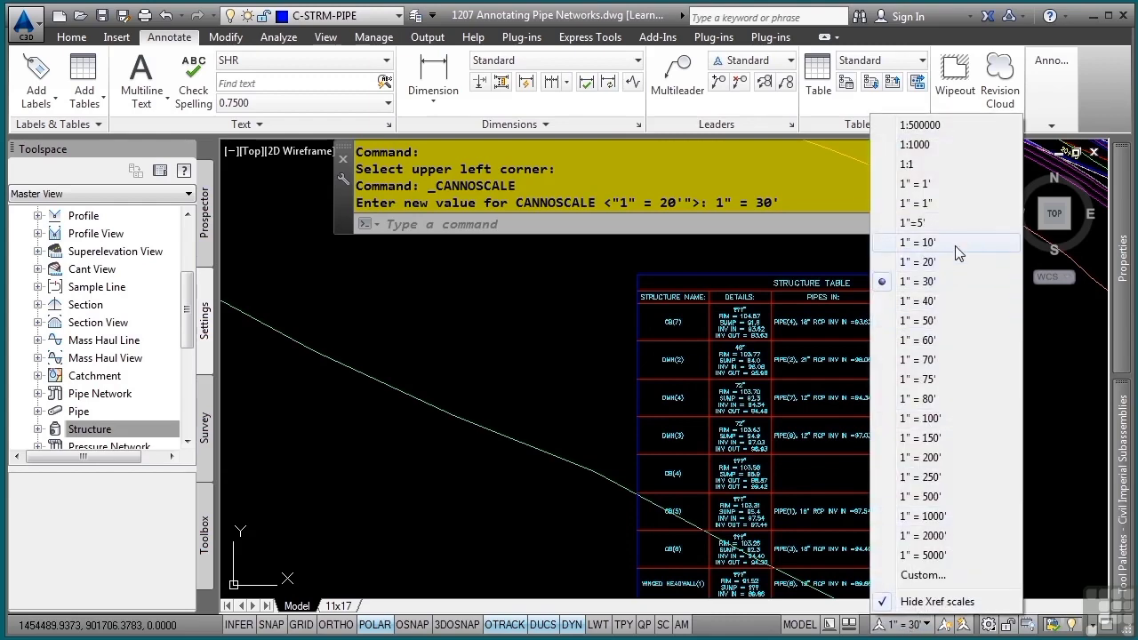
pyautogui.click(954, 243)
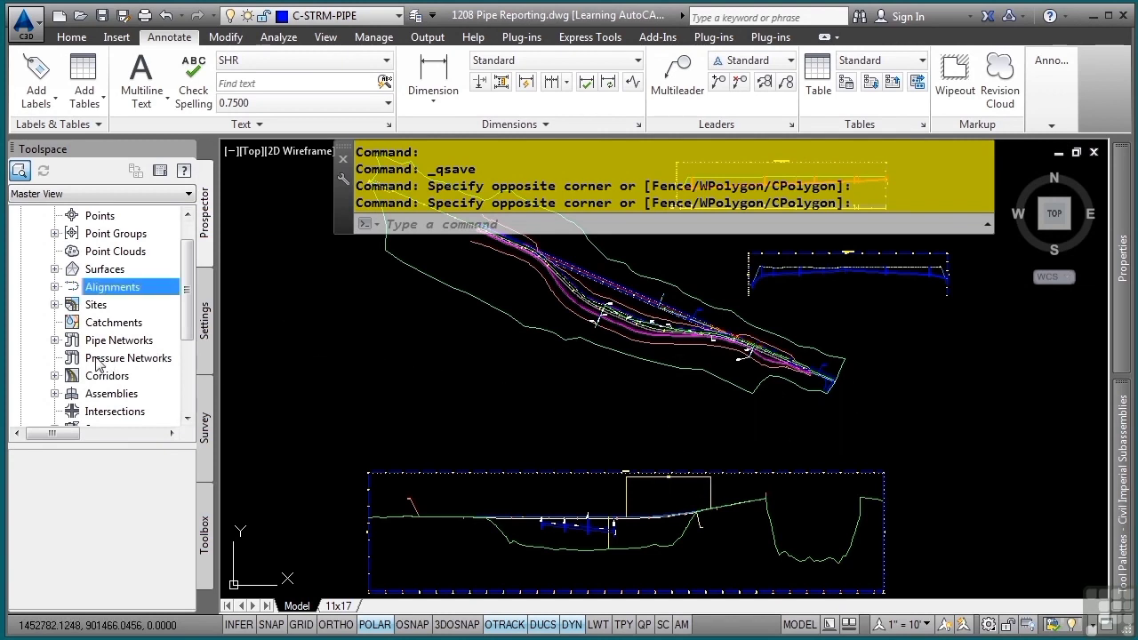
# Open the STORM -1 pipe network for editing and display its structures in the network vistas grid.
pyautogui.click(55, 340)
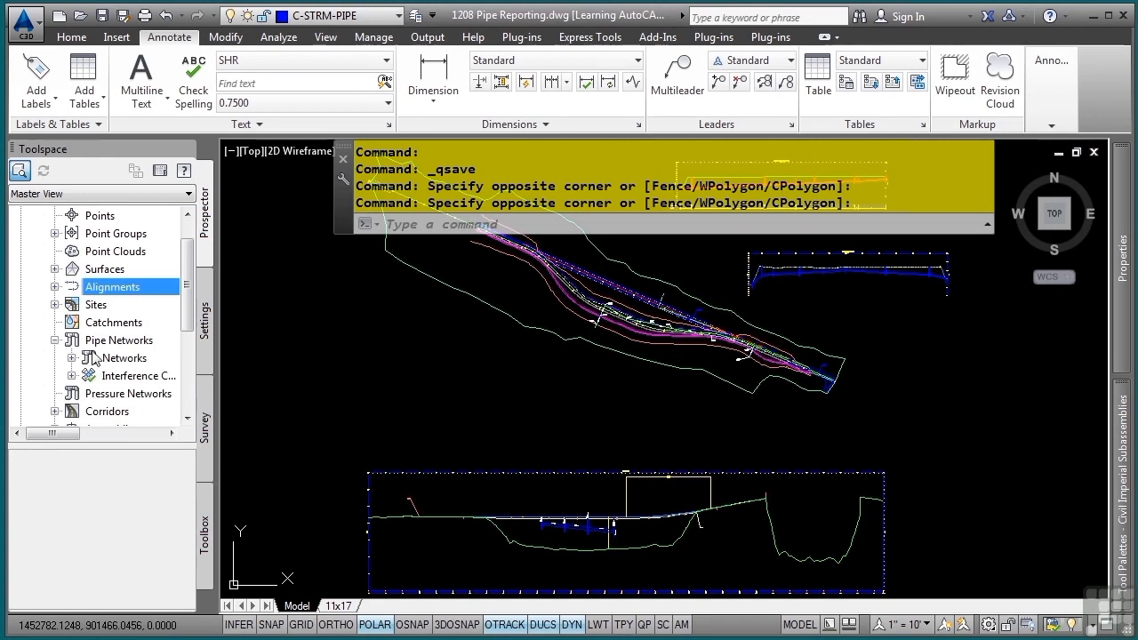
pyautogui.click(72, 357)
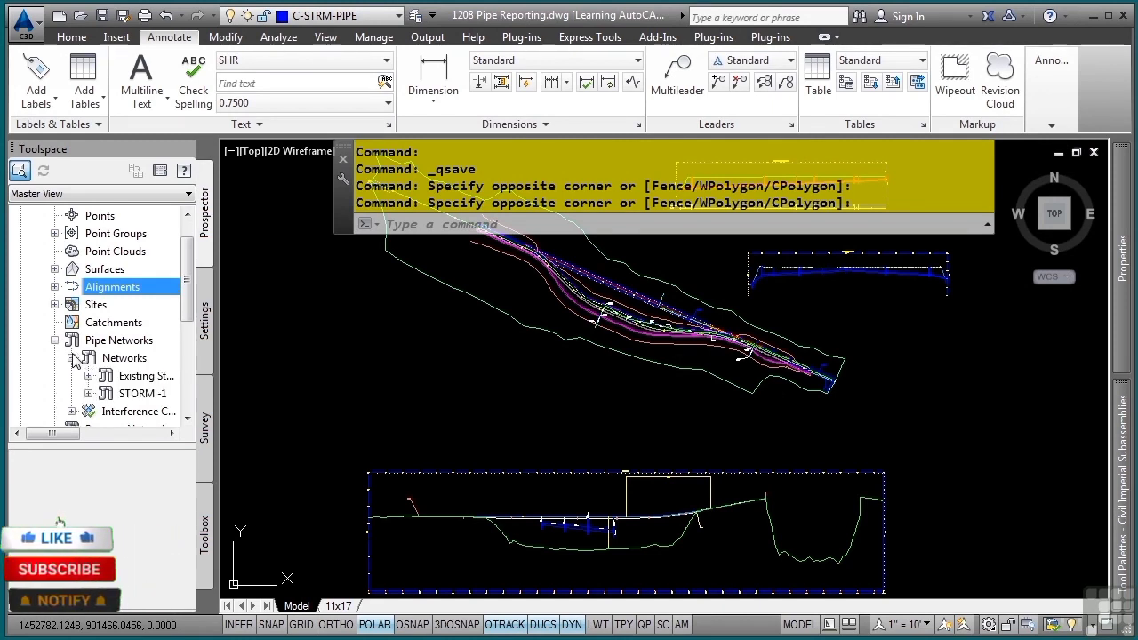
pyautogui.rightClick(148, 400)
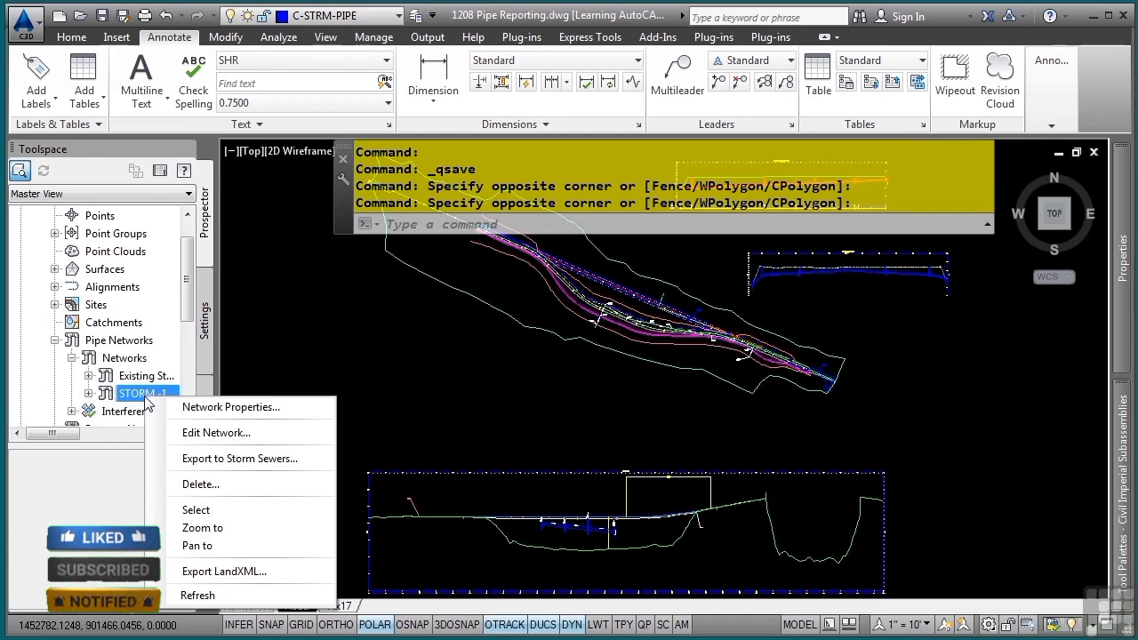
pyautogui.click(236, 433)
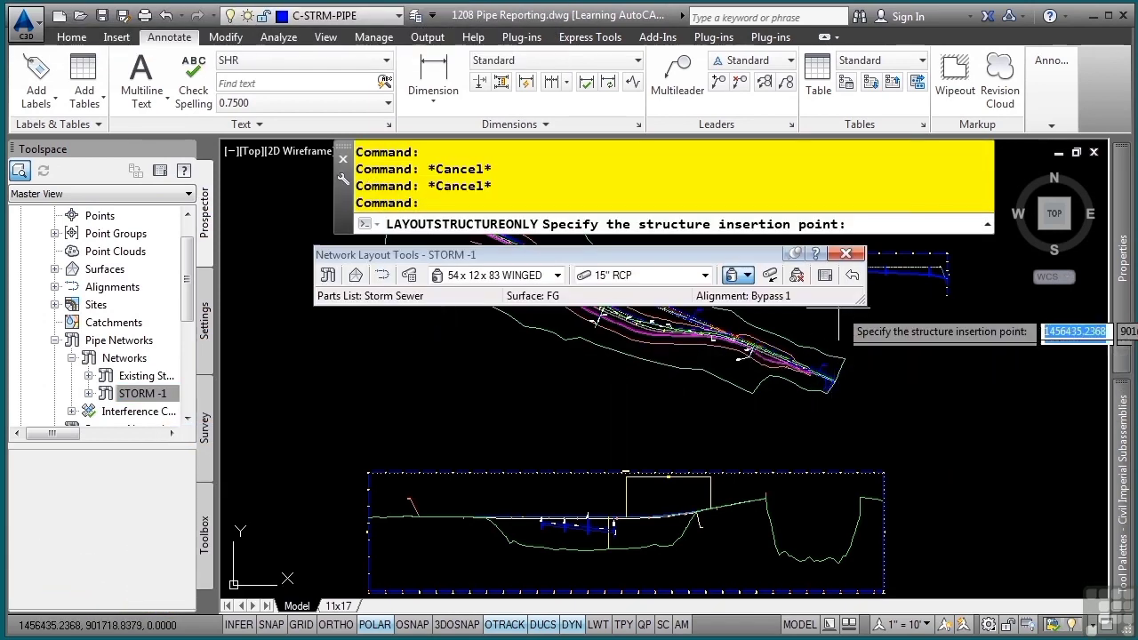
pyautogui.click(825, 278)
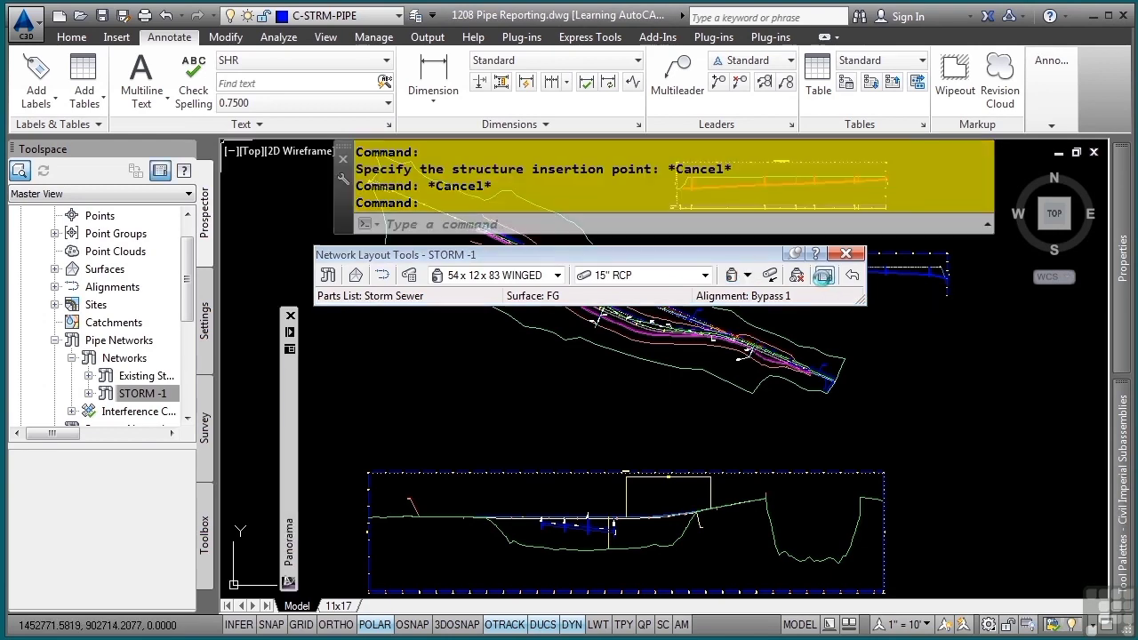
pyautogui.moveTo(292, 356)
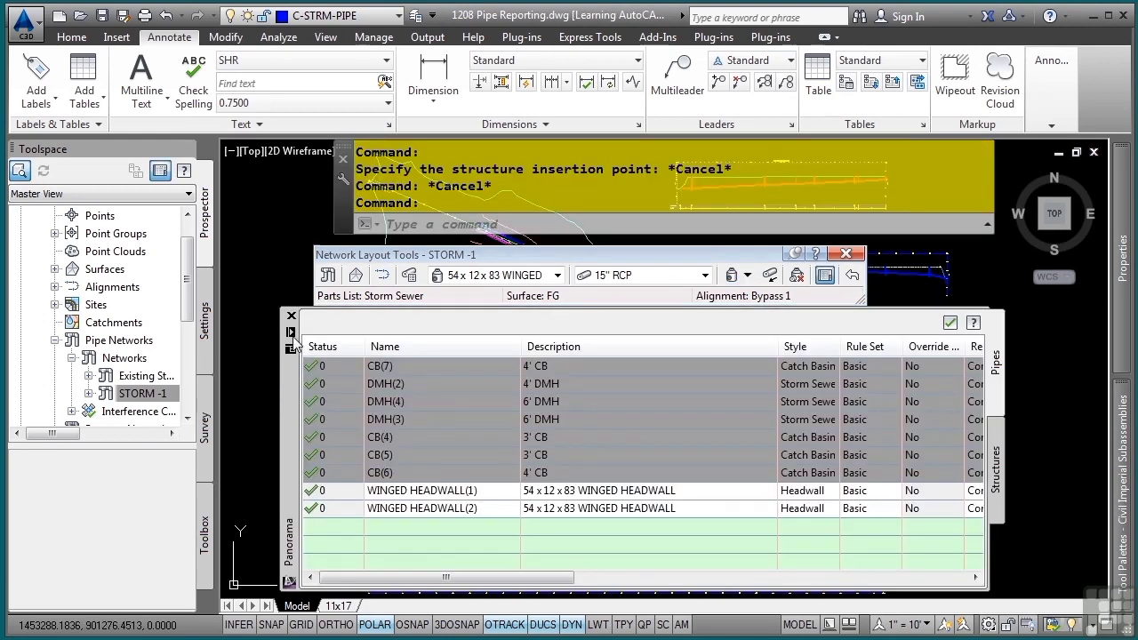
# Copy all structure rows of the STORM -1 network, from CB(7) to WINGED HEADWALL(2), to the clipboard.
pyautogui.click(357, 369)
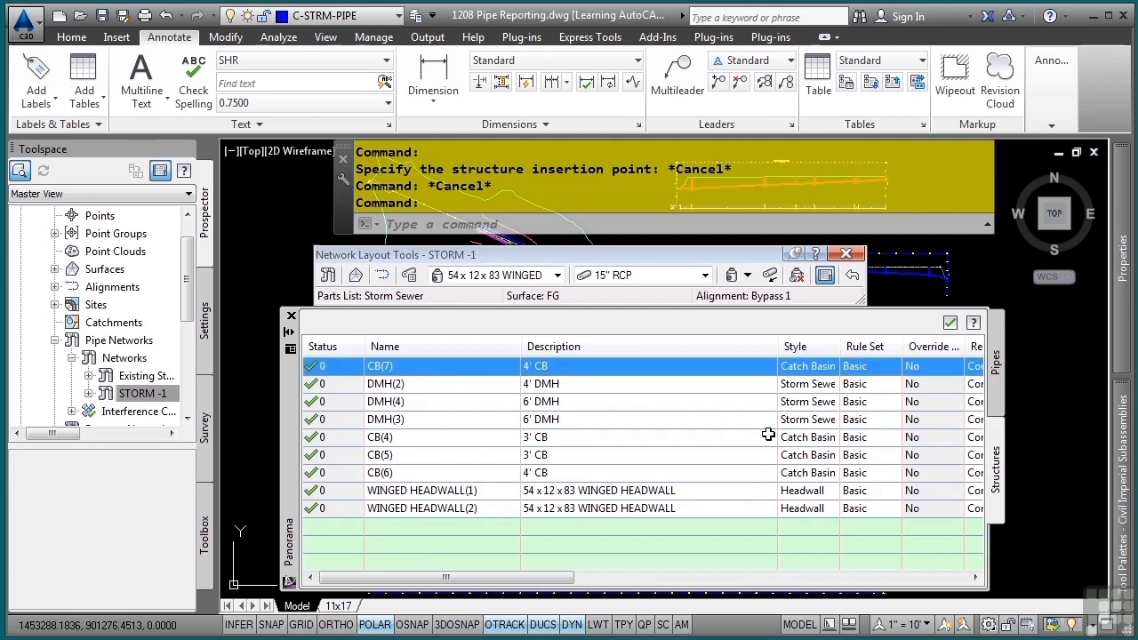
pyautogui.moveTo(446, 580); pyautogui.dragTo(560, 553)
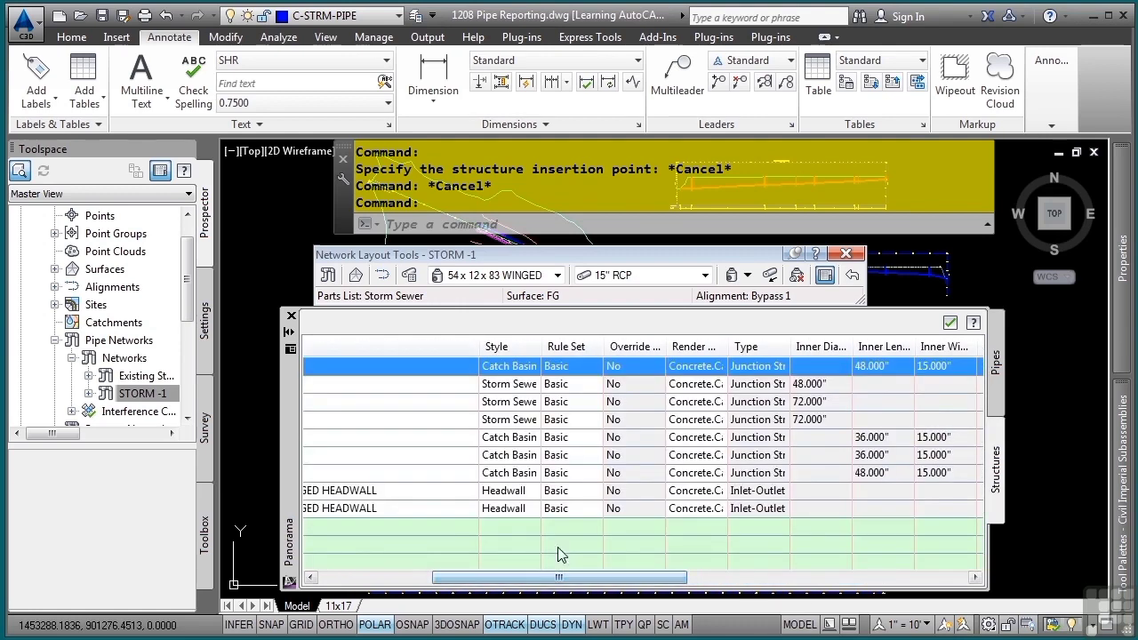
pyautogui.click(455, 507)
pyautogui.keyDown('shift'); pyautogui.click(442, 362); pyautogui.keyUp('shift')
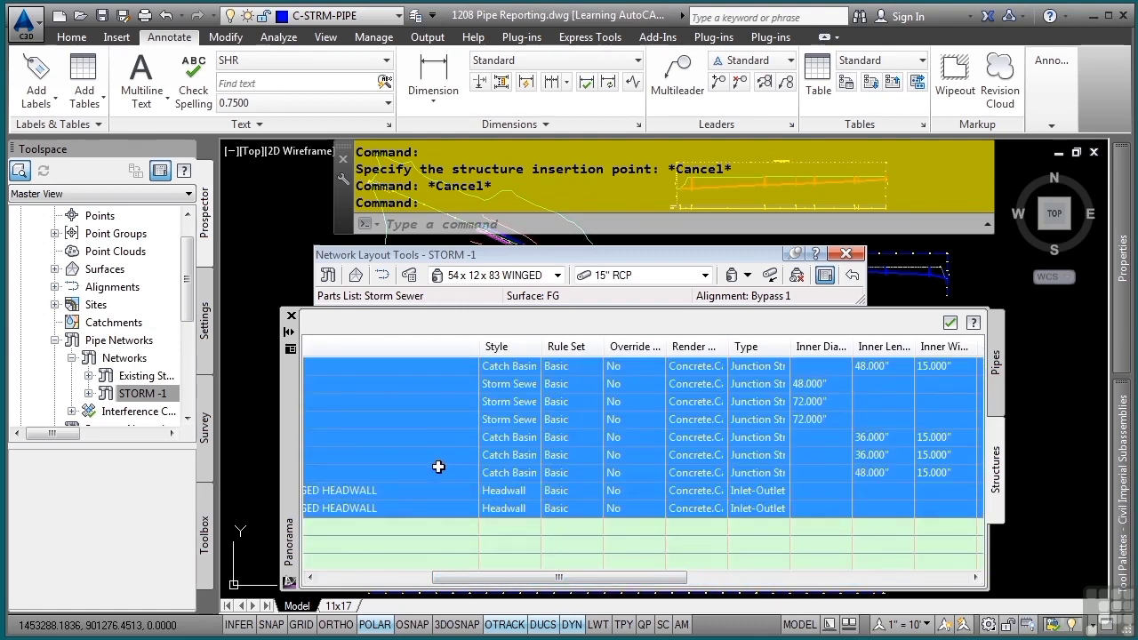
pyautogui.moveTo(439, 580); pyautogui.dragTo(322, 580)
pyautogui.rightClick(421, 396)
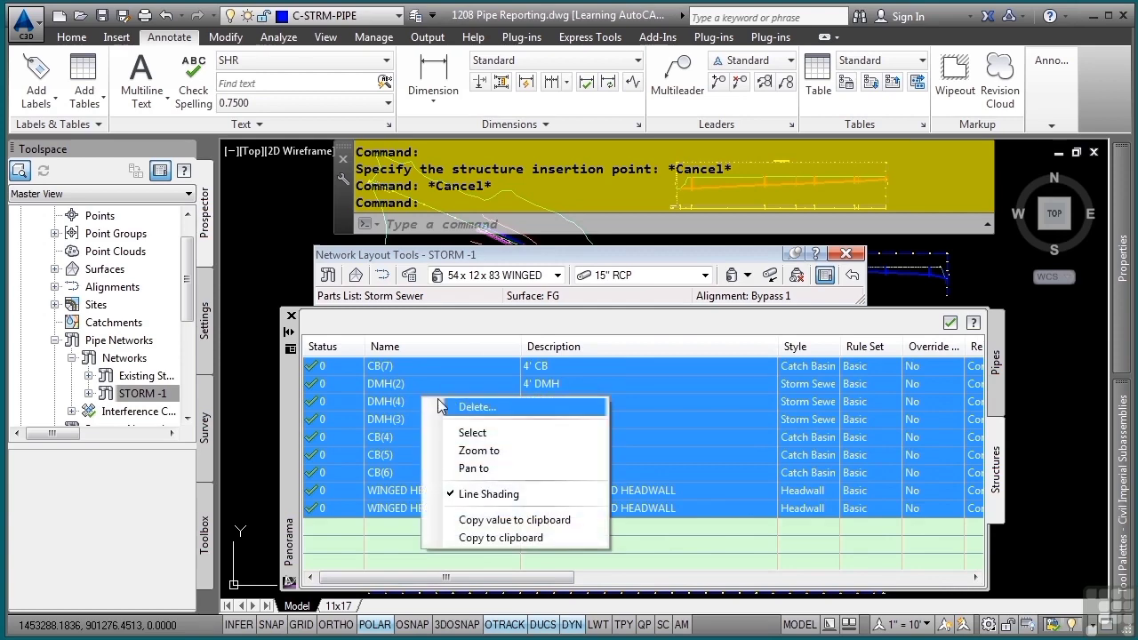
pyautogui.click(543, 533)
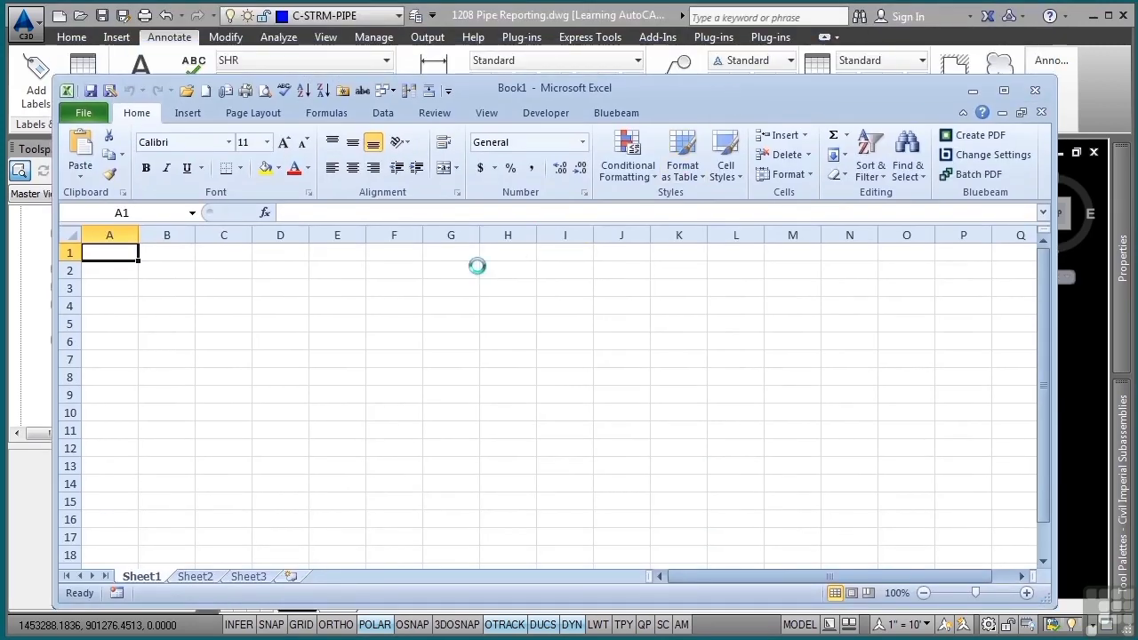
# Switch to a blank Excel workbook, paste the structure data at A1, and fit all column widths to their contents.
pyautogui.hotkey('ctrl', 'v')
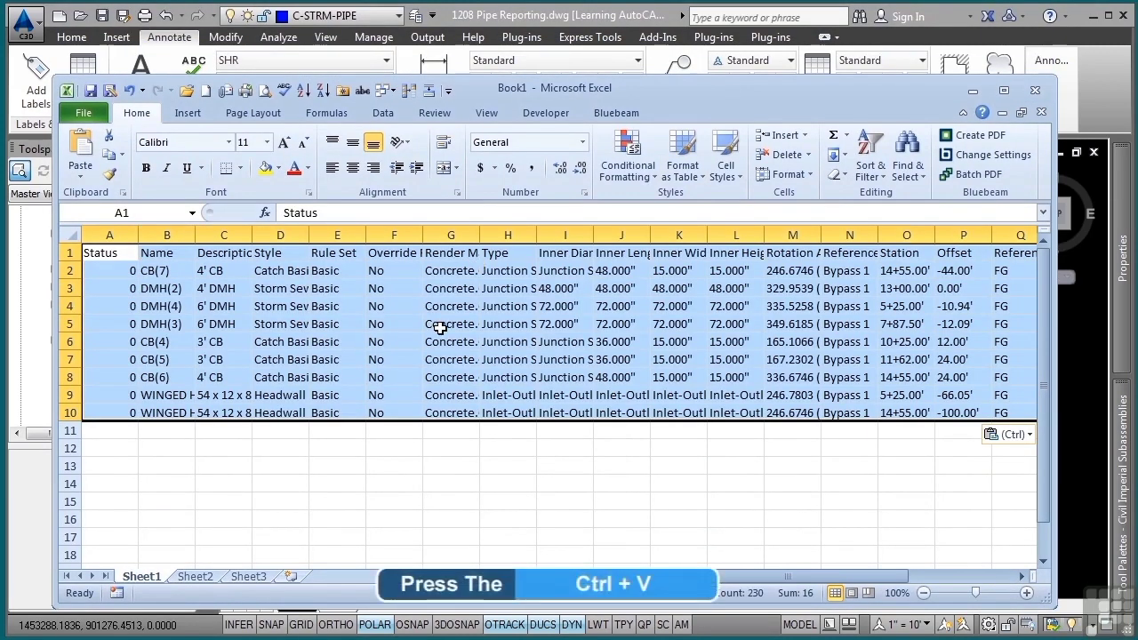
pyautogui.click(71, 234)
pyautogui.doubleClick(138, 234)
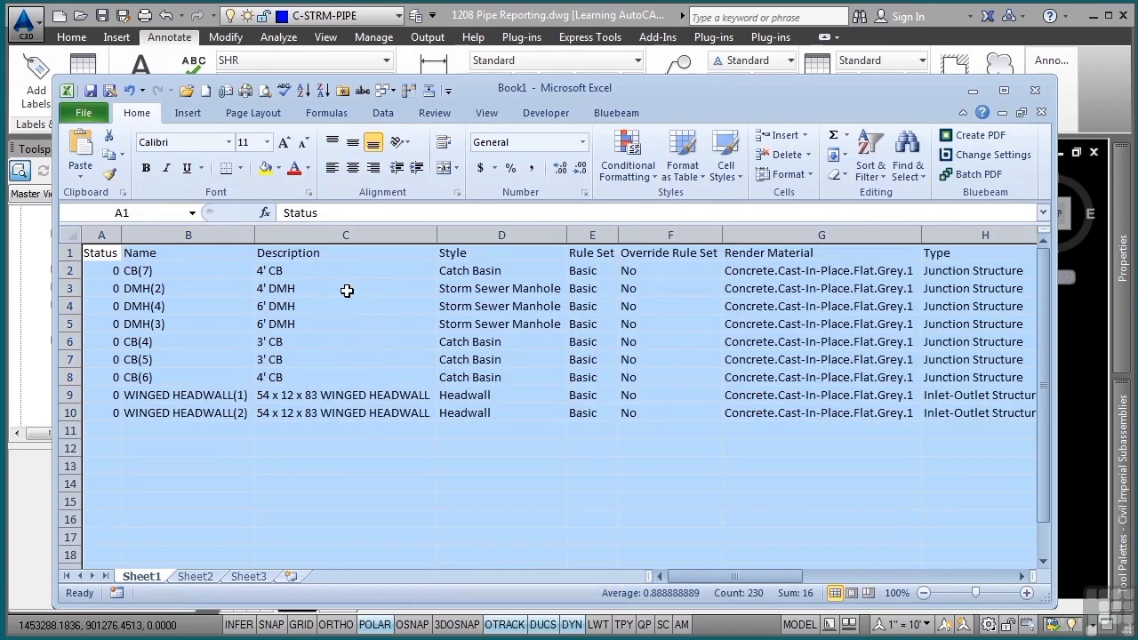
# Delete the Override Rule Set, Render Material, Rule Set and Type columns, and close the workbook without saving.
pyautogui.moveTo(741, 234); pyautogui.dragTo(703, 234)
pyautogui.rightClick(692, 277)
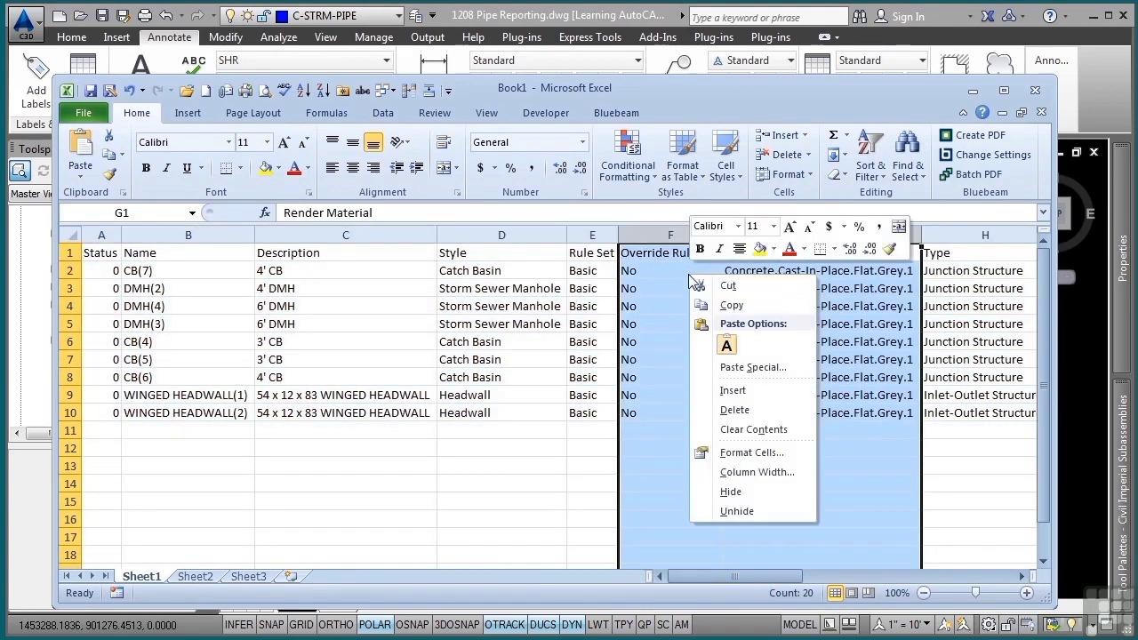
pyautogui.click(734, 410)
pyautogui.moveTo(592, 234); pyautogui.dragTo(663, 233)
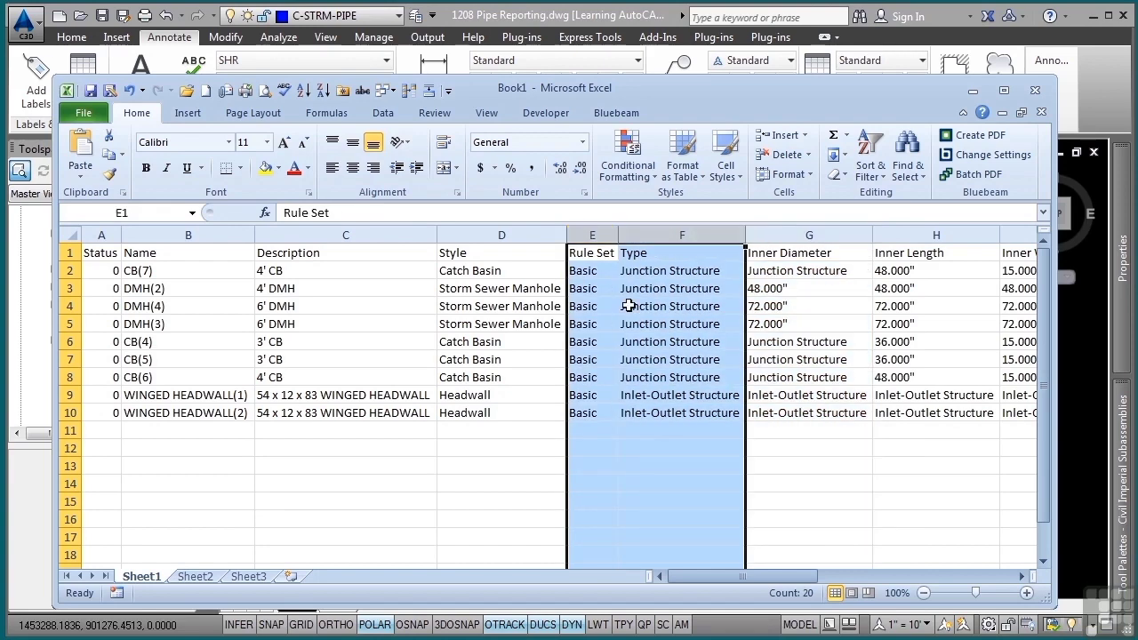
pyautogui.rightClick(628, 316)
pyautogui.click(672, 448)
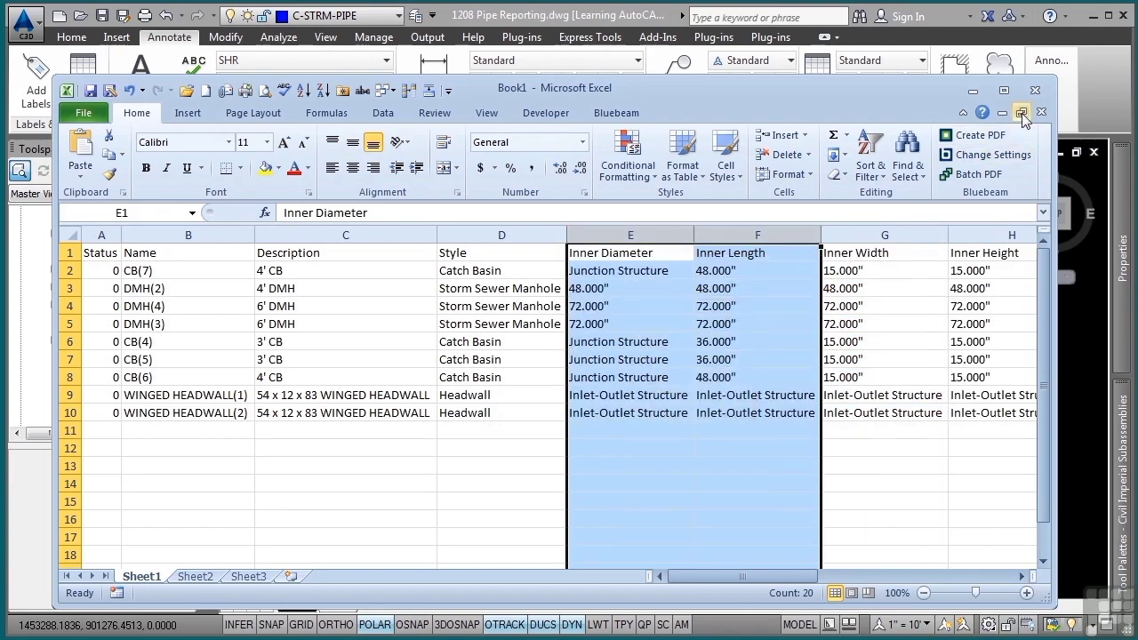
pyautogui.click(1040, 92)
pyautogui.click(582, 311)
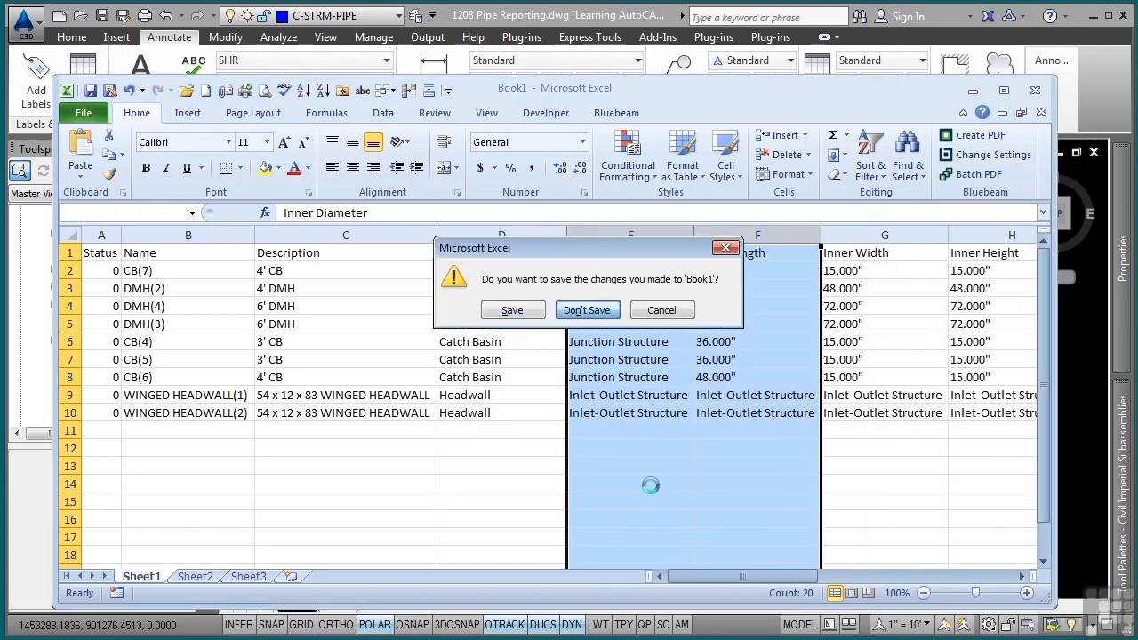
pyautogui.click(305, 346)
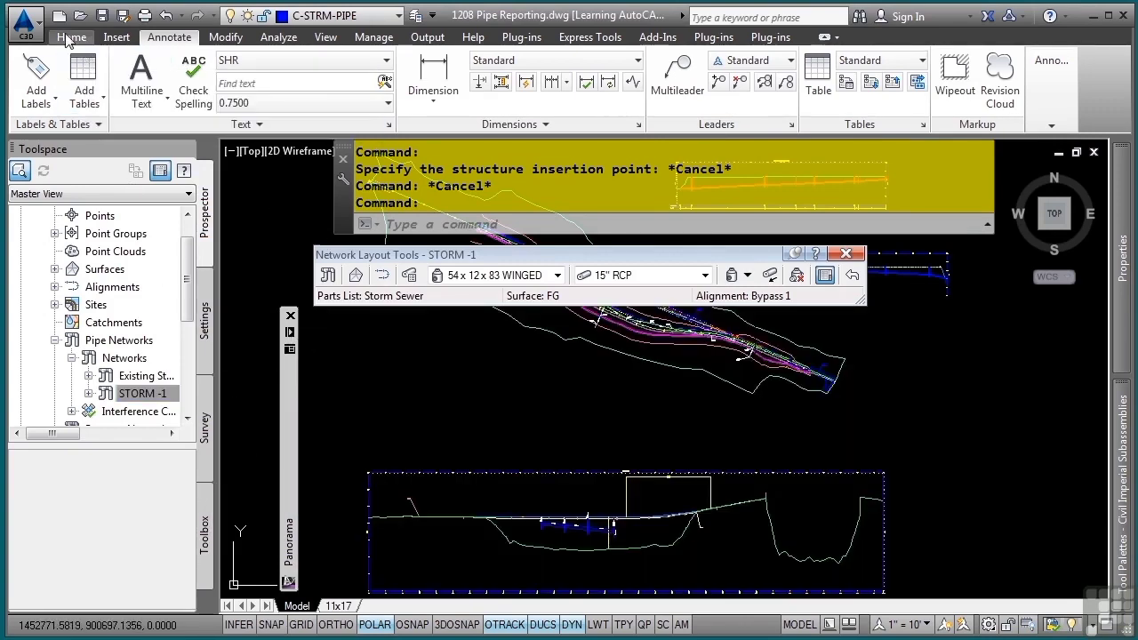
# Run the Pipes_and_Structures report from the Pipes group of the Reports Manager.
pyautogui.click(70, 37)
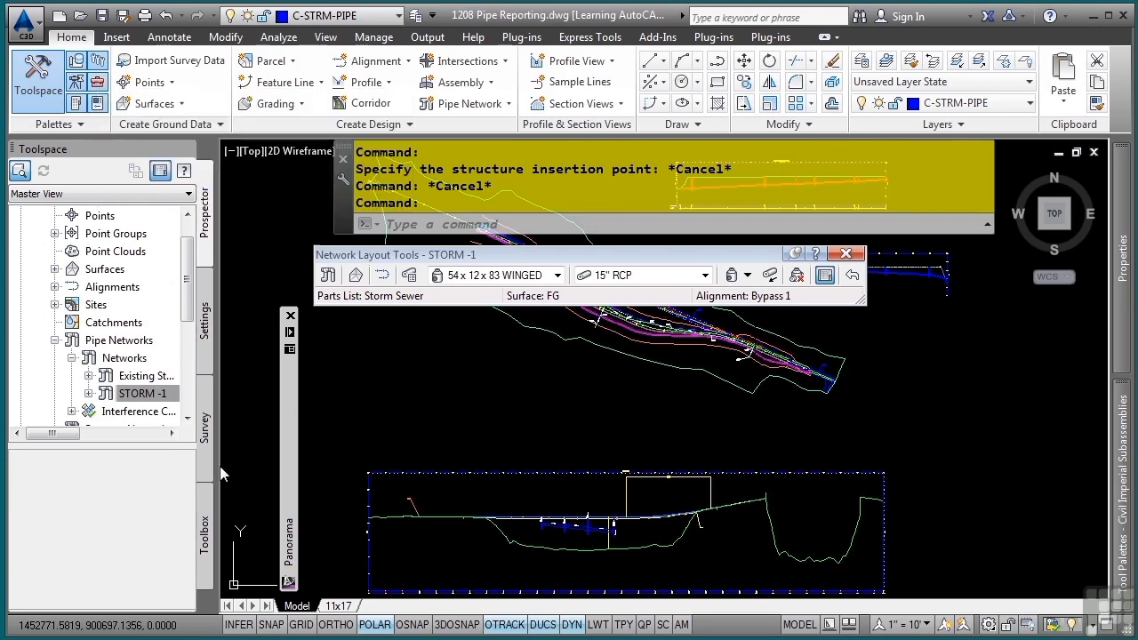
pyautogui.click(204, 536)
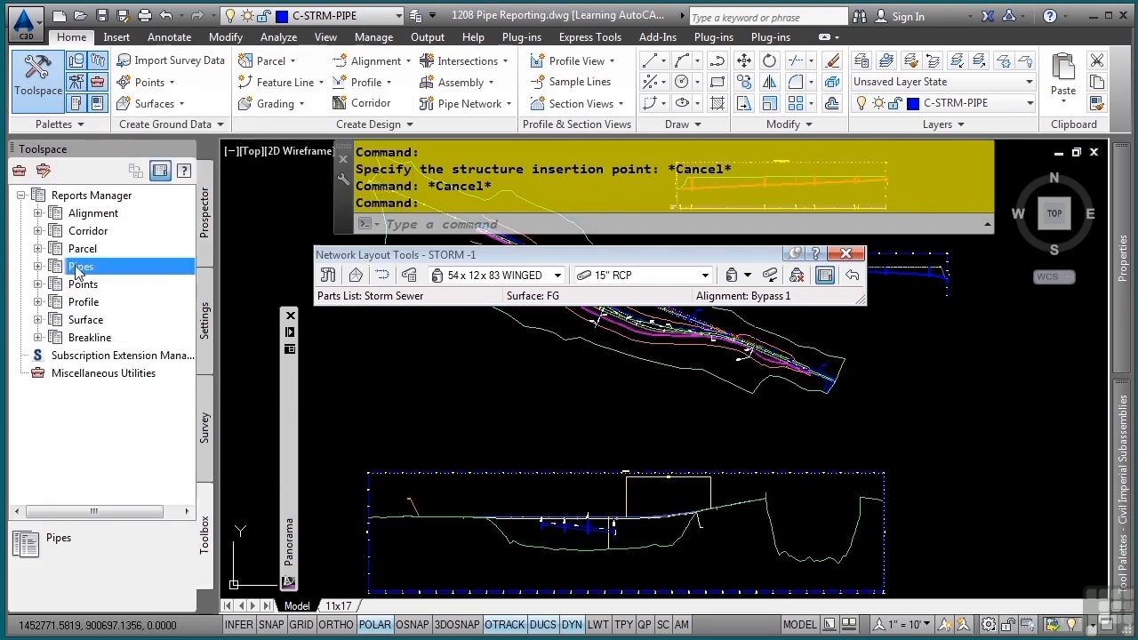
pyautogui.click(39, 266)
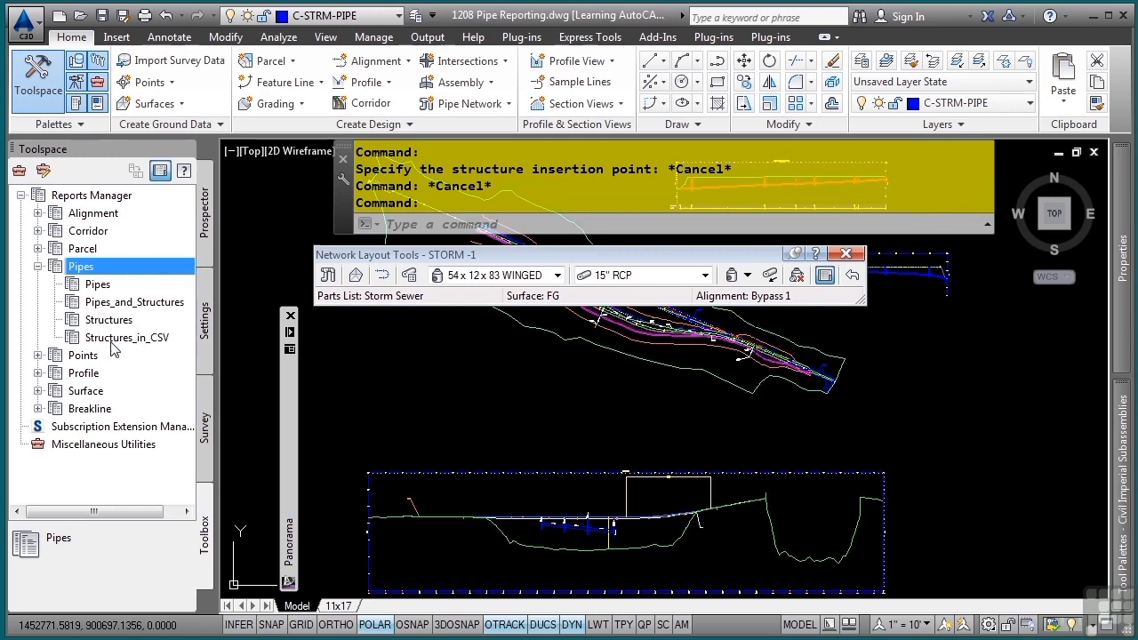
pyautogui.click(123, 303)
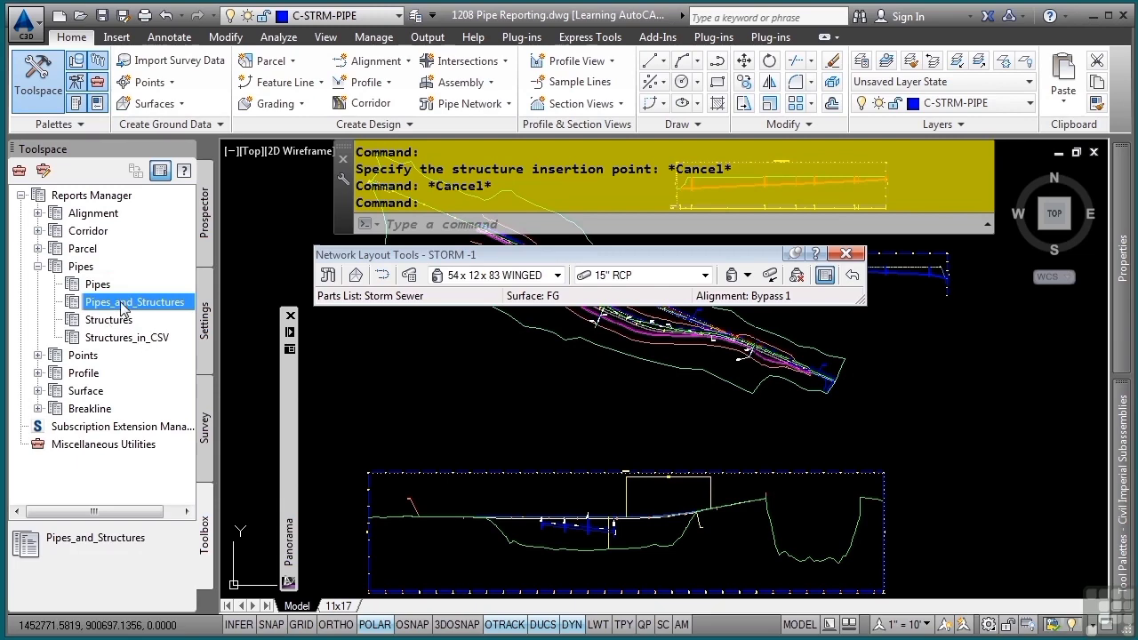
pyautogui.doubleClick(122, 303)
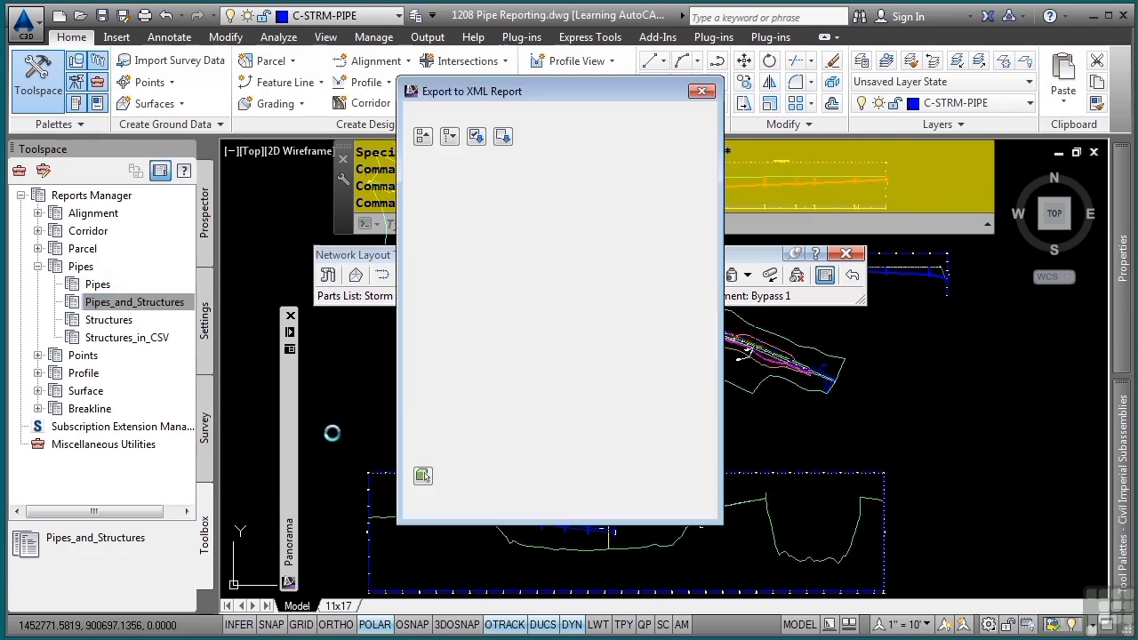
# Export only the STORM -1 network to the report, overwriting the existing Storm HTML file in the Reports folder.
pyautogui.click(423, 136)
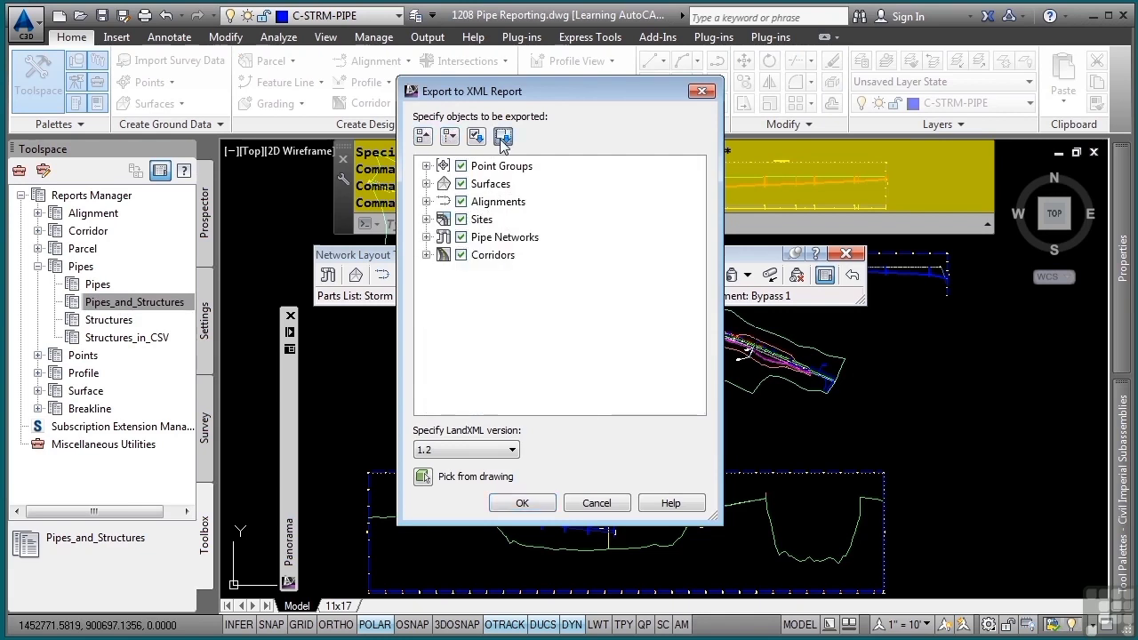
pyautogui.click(429, 237)
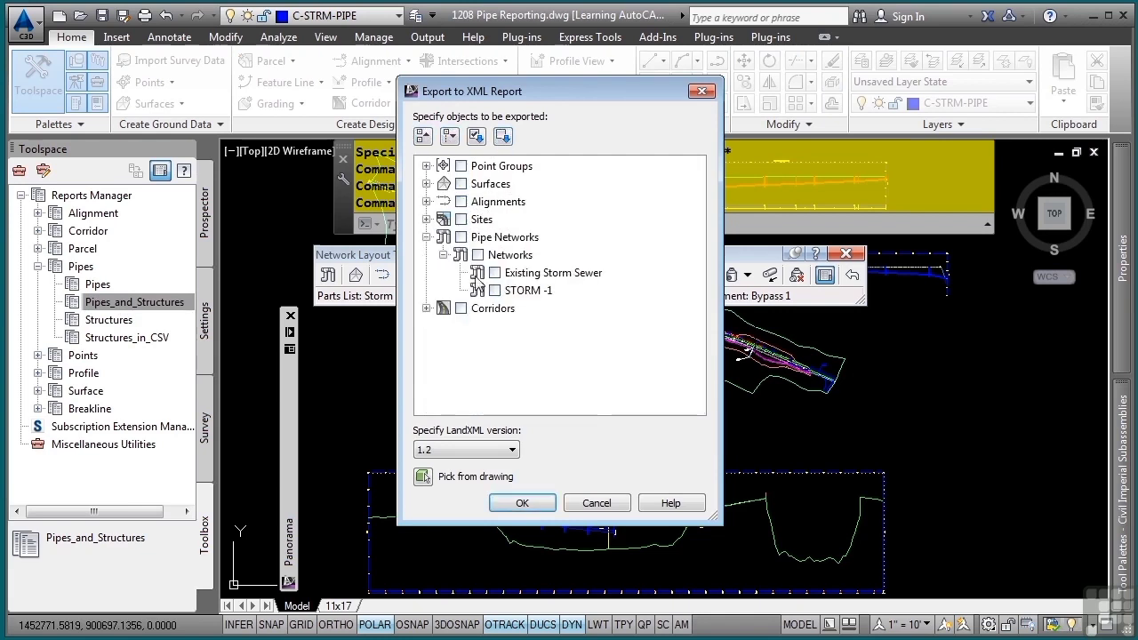
pyautogui.click(494, 290)
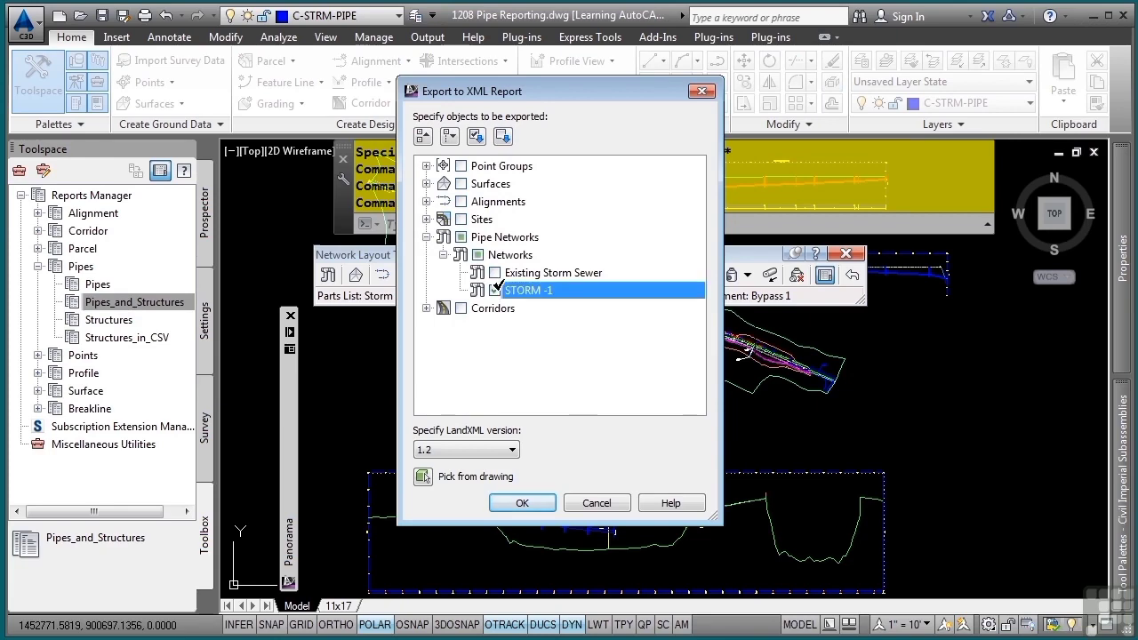
pyautogui.click(523, 503)
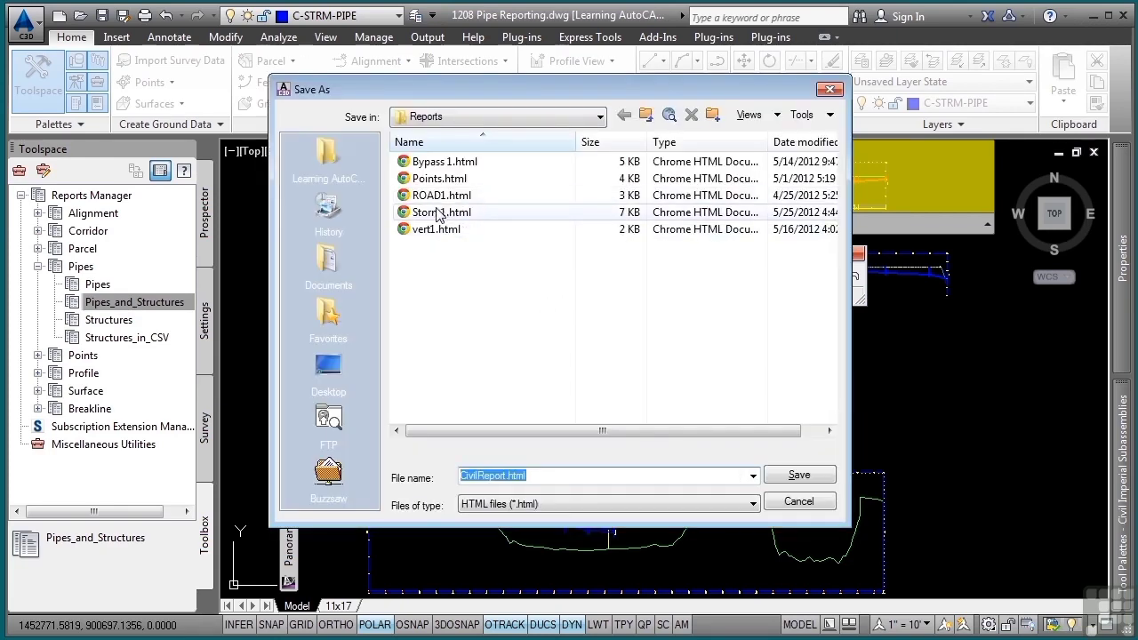
pyautogui.doubleClick(454, 211)
pyautogui.click(543, 355)
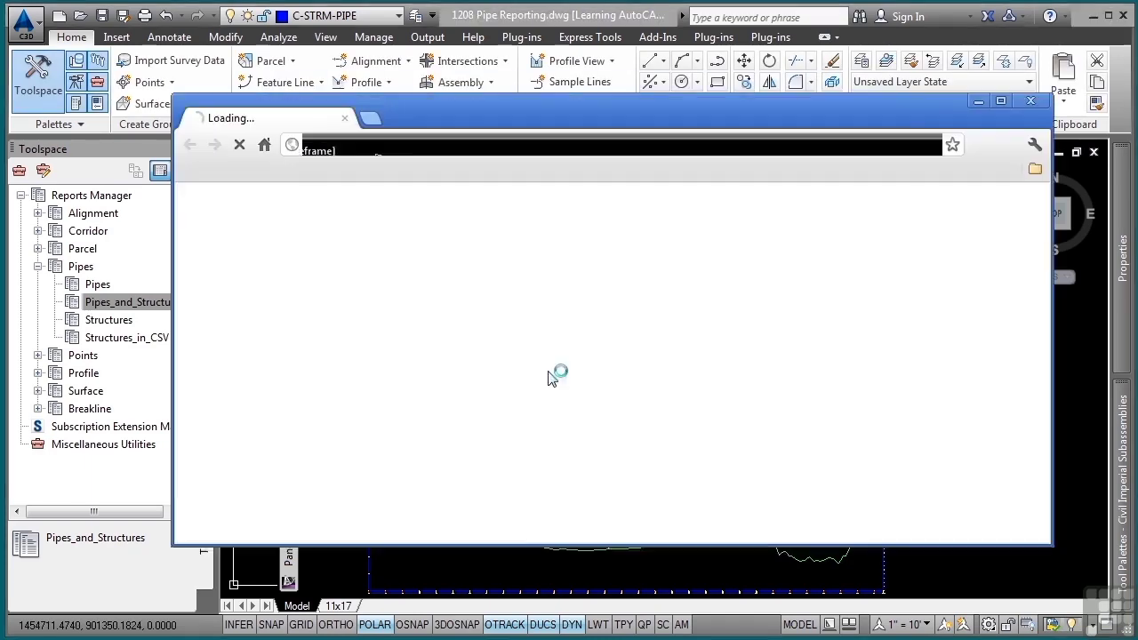
# Examine the pipe and structure tables in the generated Pipes and Structures report.
pyautogui.scroll(-5, 598, 345)
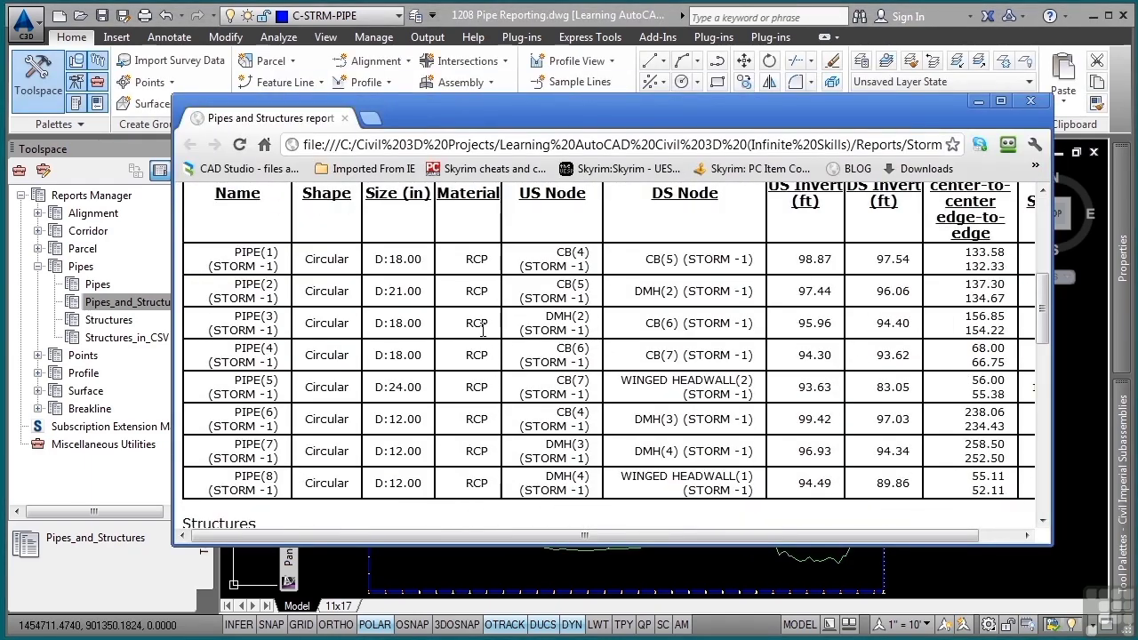
pyautogui.scroll(4, 445, 327)
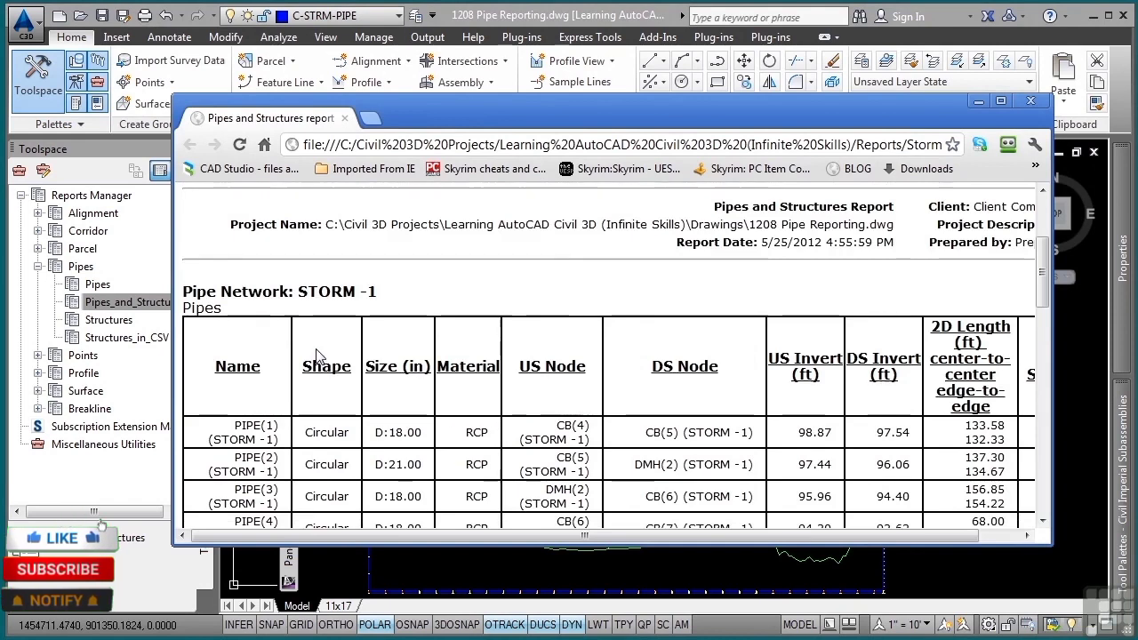
pyautogui.scroll(-10, 320, 347)
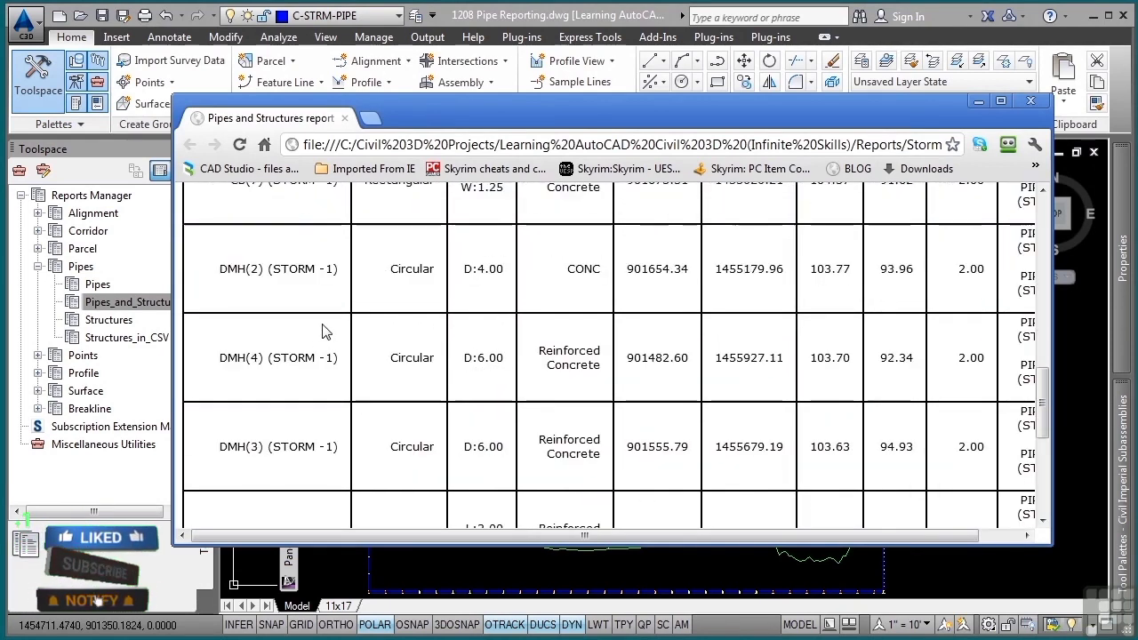
pyautogui.scroll(-1, 325, 330)
pyautogui.hscroll(1, 320, 327)
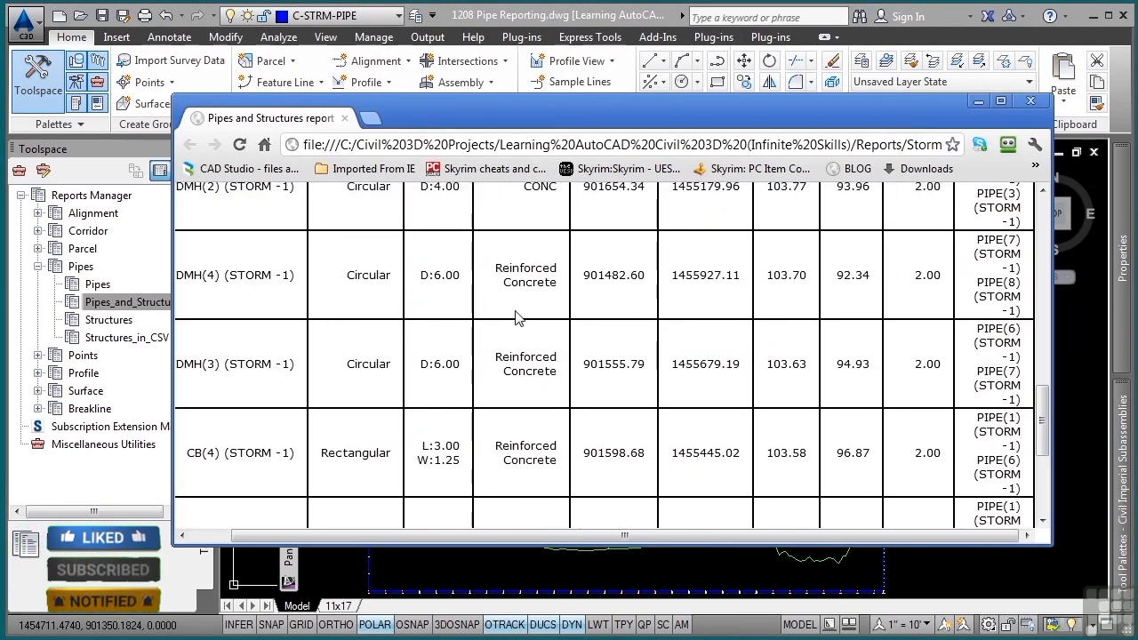